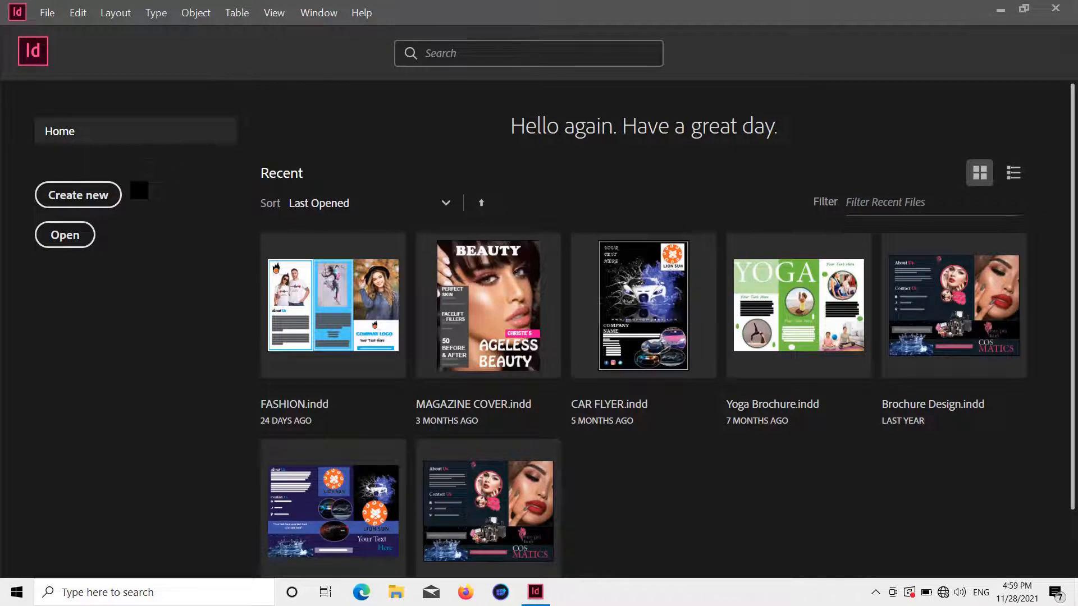
Step: Create a new A4 landscape document in inches with two non-facing pages and three columns
click(126, 201)
click(613, 403)
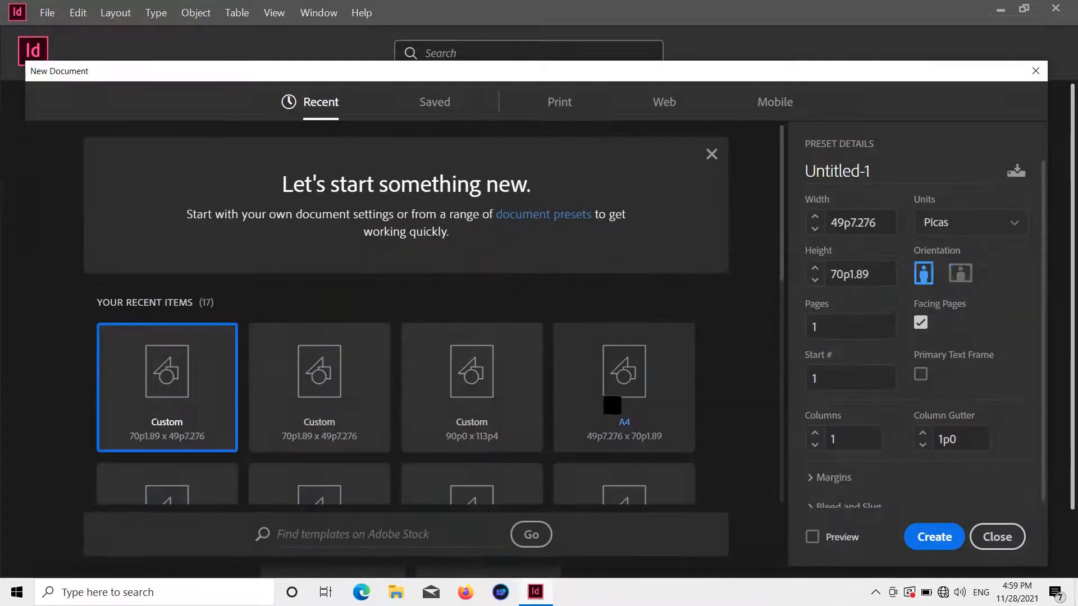
click(971, 223)
click(937, 305)
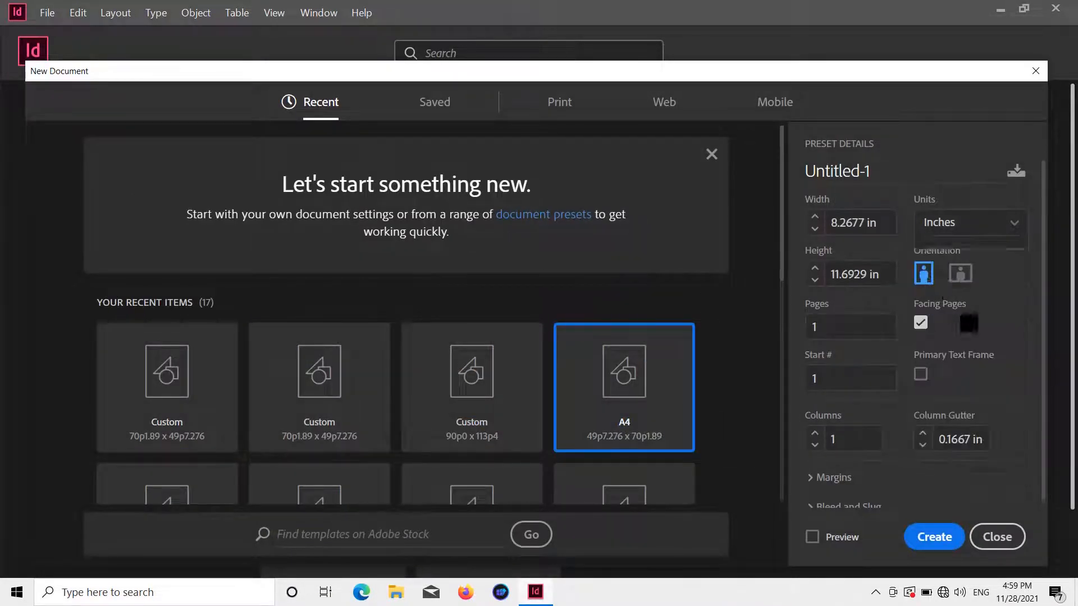
click(959, 273)
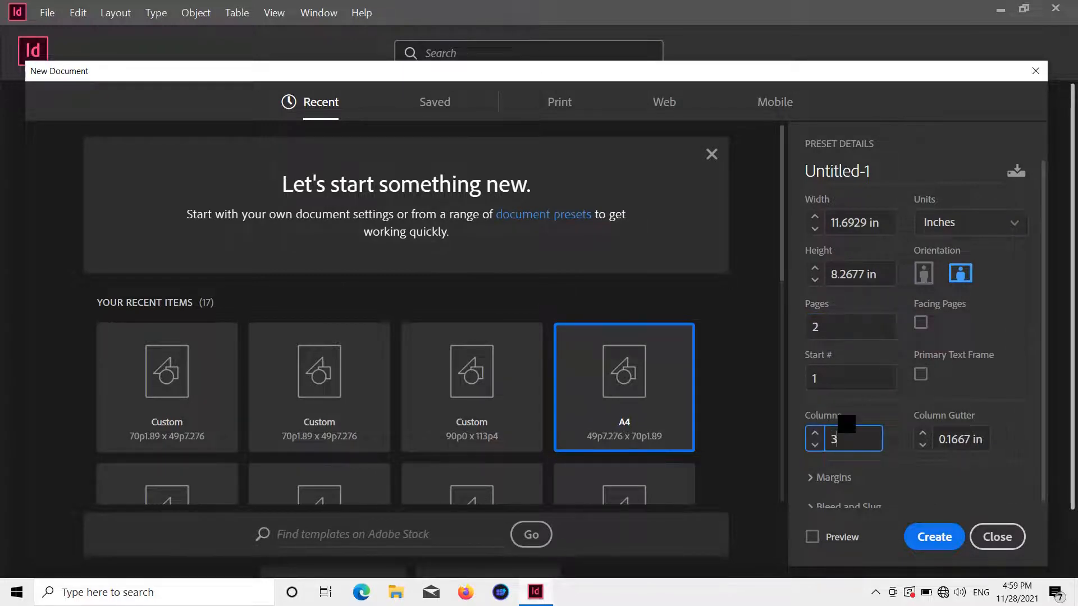
text(3)
click(924, 536)
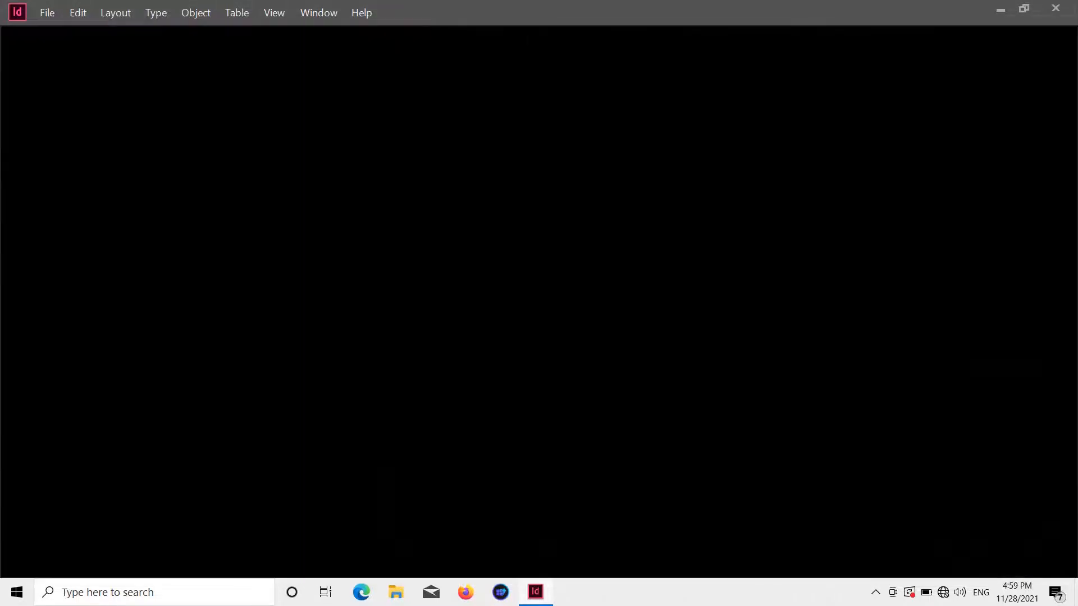
Step: Draw a rectangle about 11.69 × 8.27 in covering page 1 and fill it with the [Paper] swatch
scroll(626, 384, down, 12)
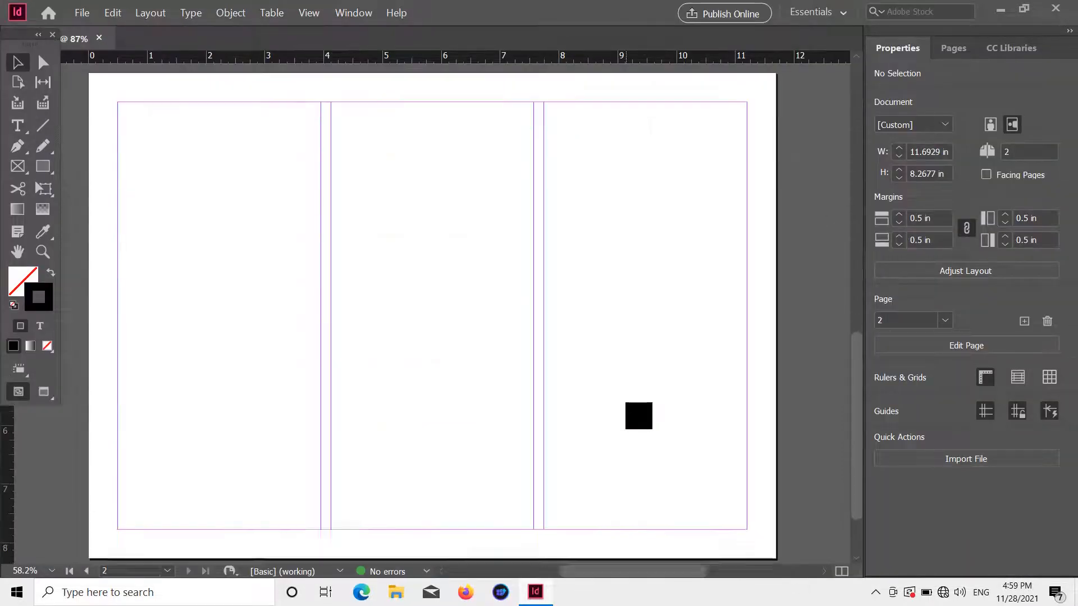
scroll(624, 413, up, 12)
scroll(636, 426, down, 1)
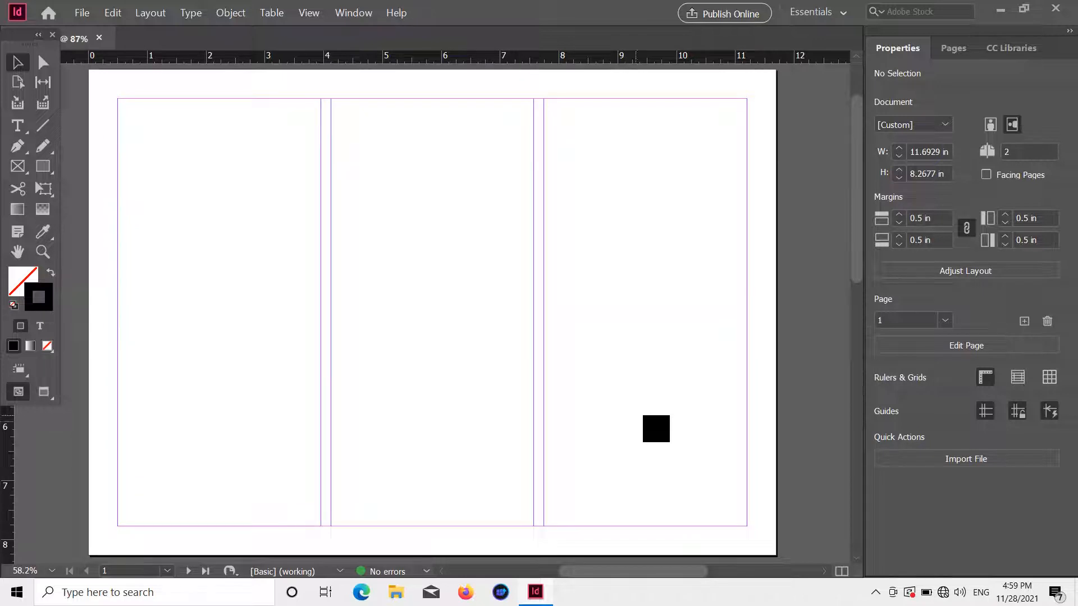
click(45, 167)
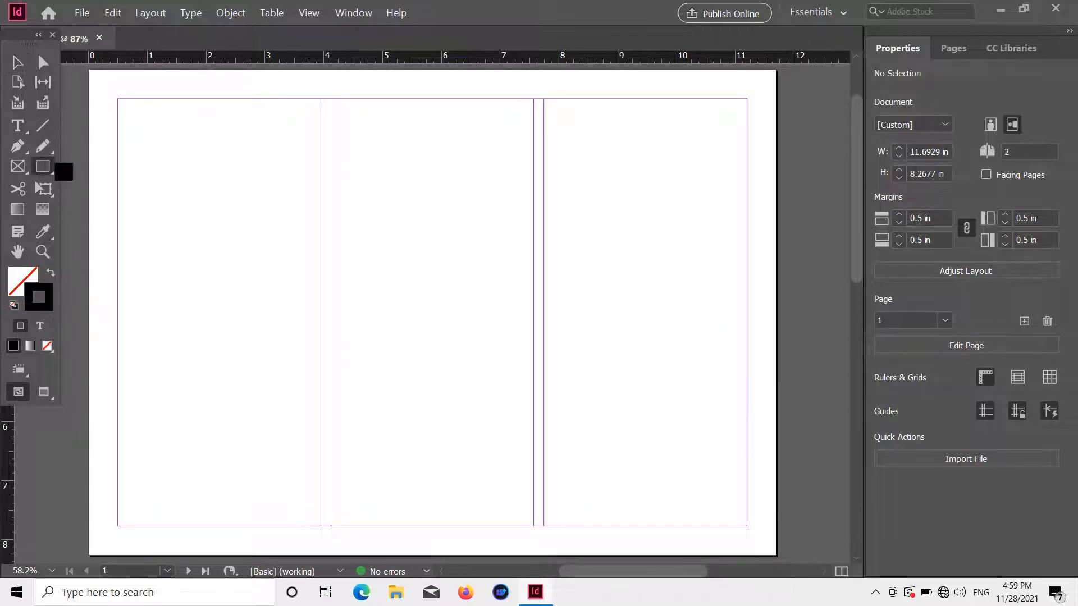
drag(93, 72, 776, 556)
click(881, 279)
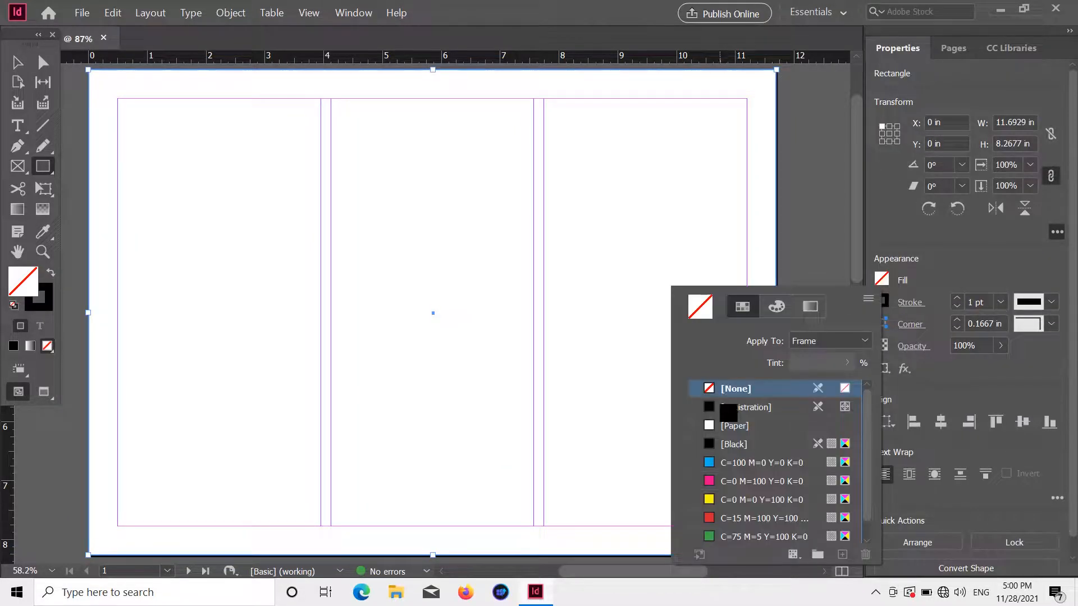
click(711, 430)
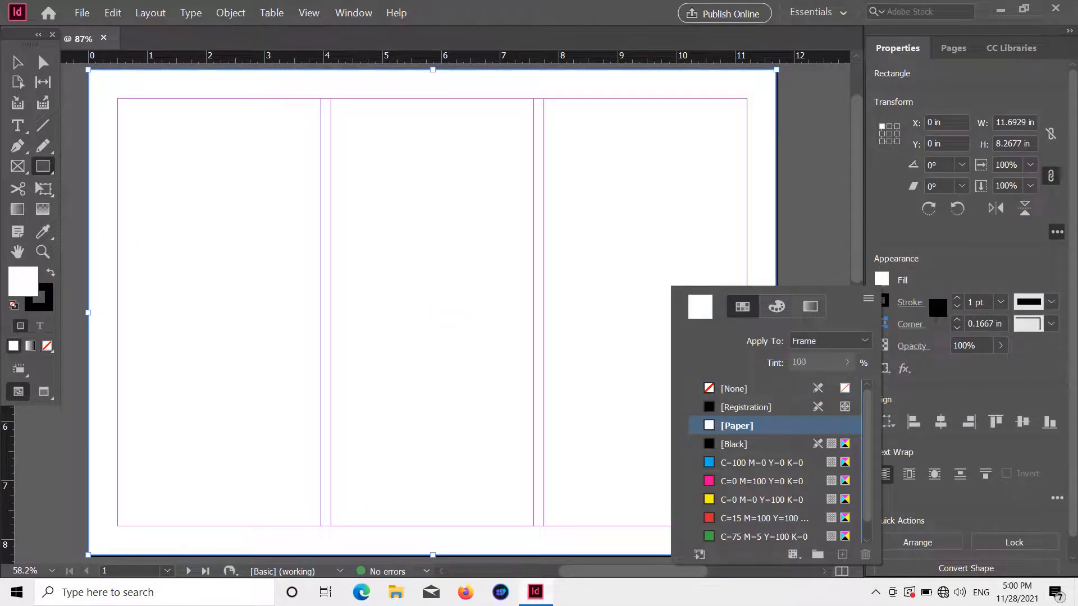
Step: Remove the stroke from the page-sized rectangle, undoing any stray shape drawn on the page
click(884, 303)
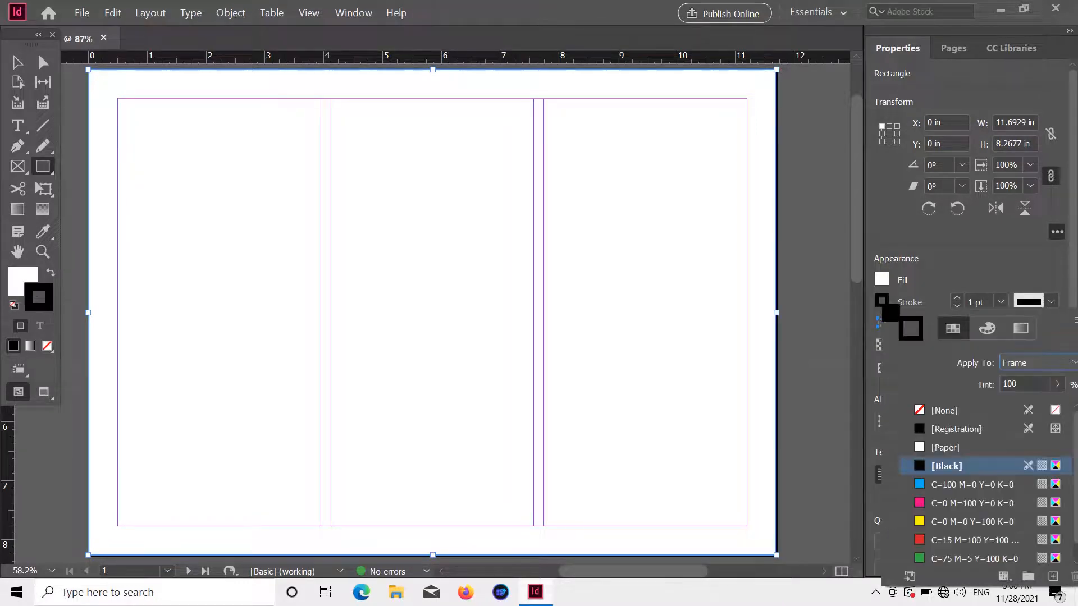
click(886, 303)
click(885, 304)
click(885, 303)
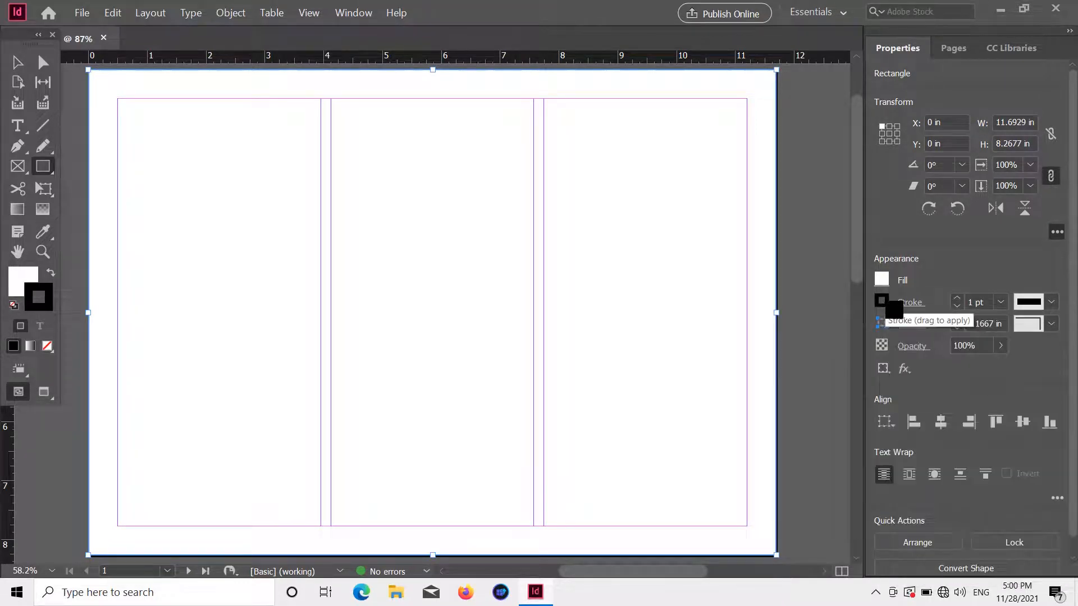
click(885, 304)
click(926, 412)
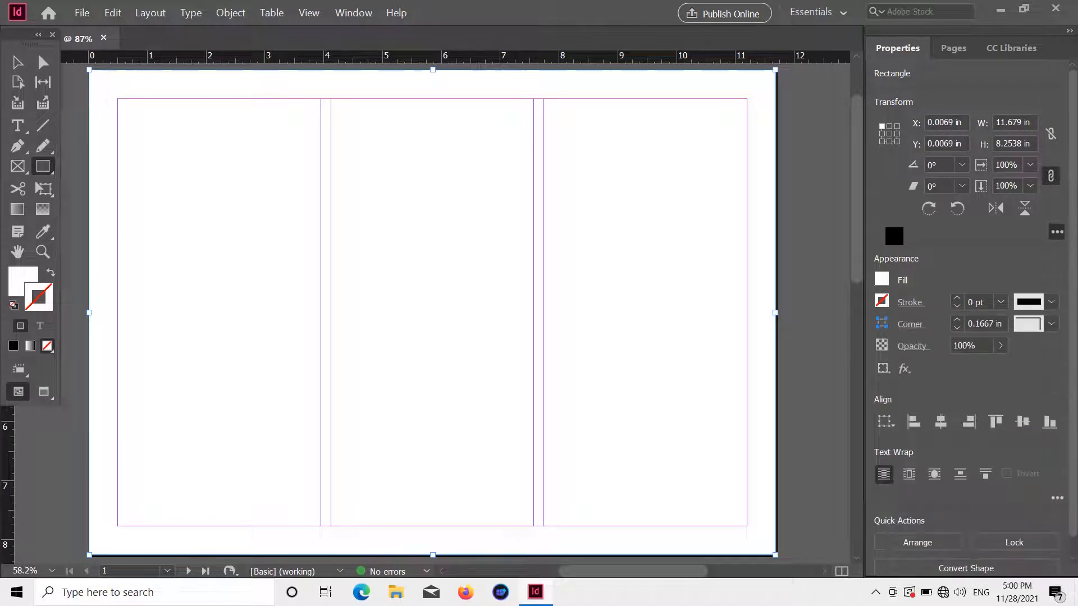
drag(213, 201, 214, 203)
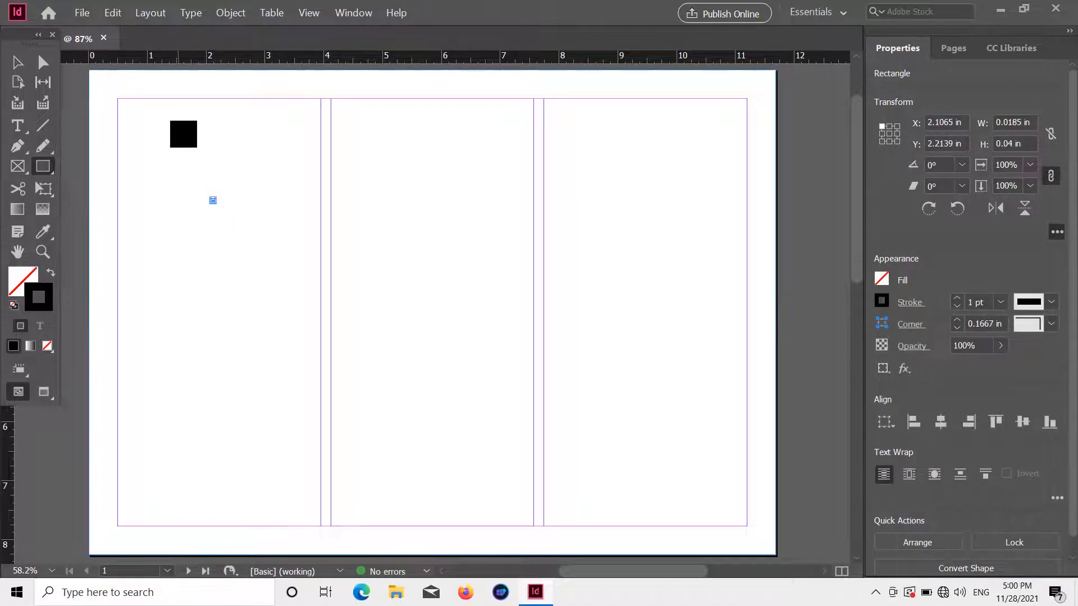
key(ctrl+z)
Step: Select the page 1 rectangle directly and apply a white-to-black linear gradient fill
click(43, 62)
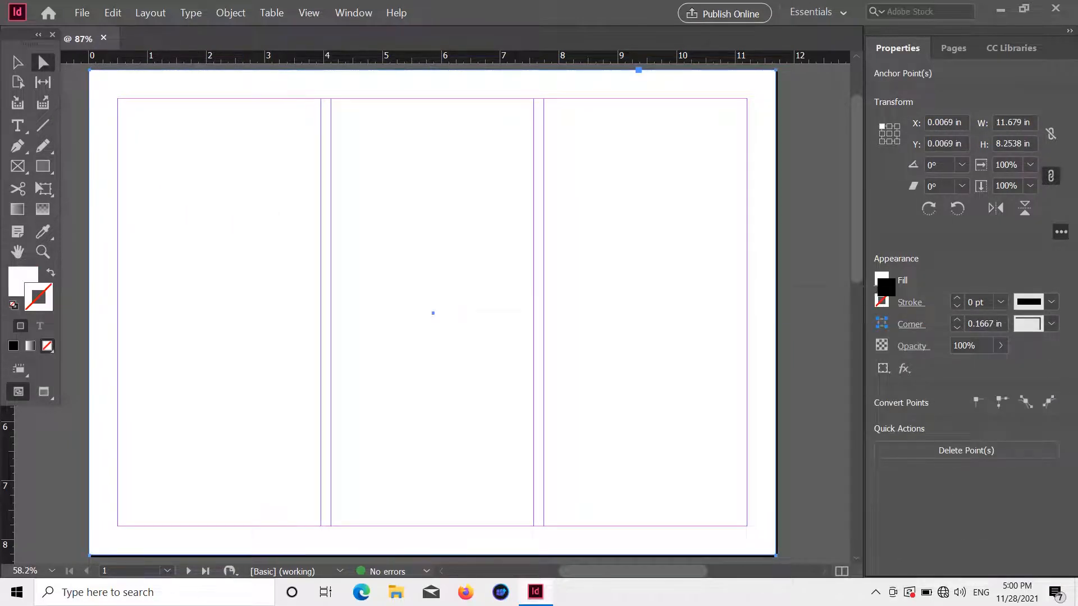
click(886, 287)
scroll(786, 474, down, 1)
scroll(746, 480, up, 1)
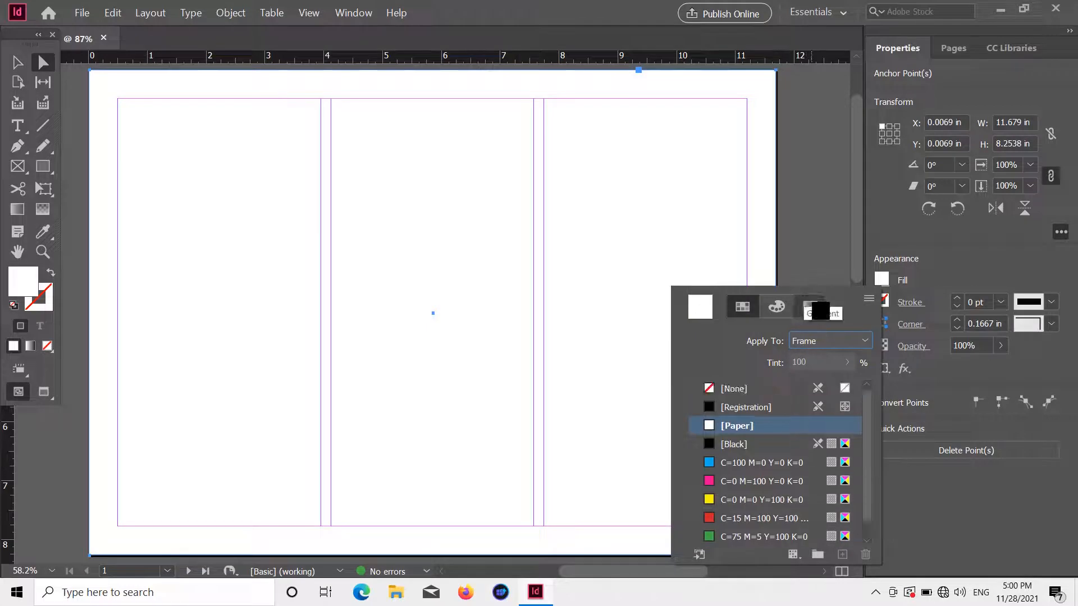
click(814, 305)
click(776, 307)
click(809, 306)
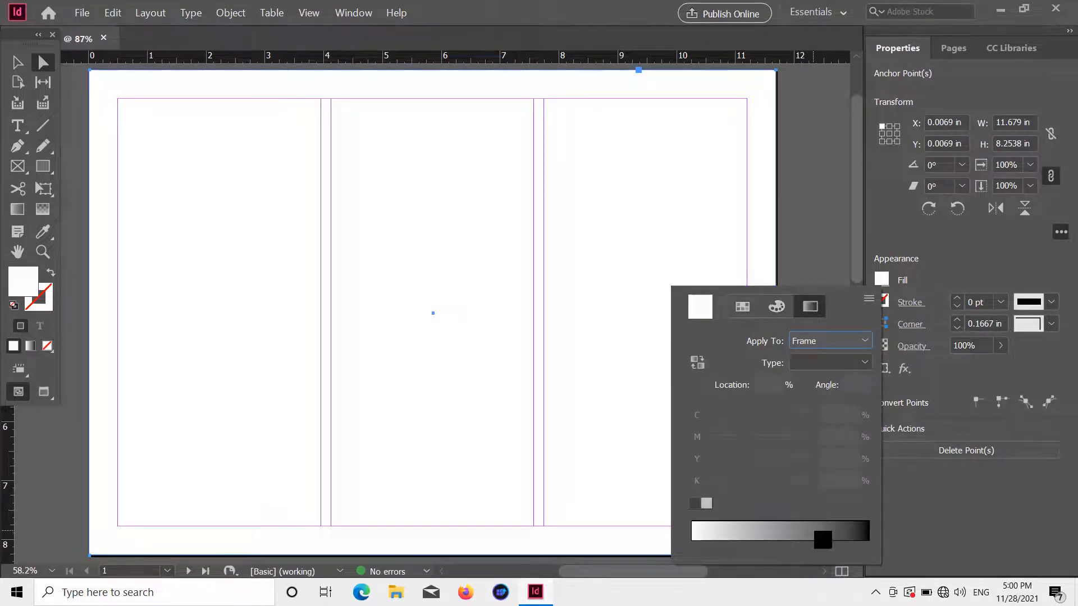
click(779, 529)
drag(818, 539, 780, 315)
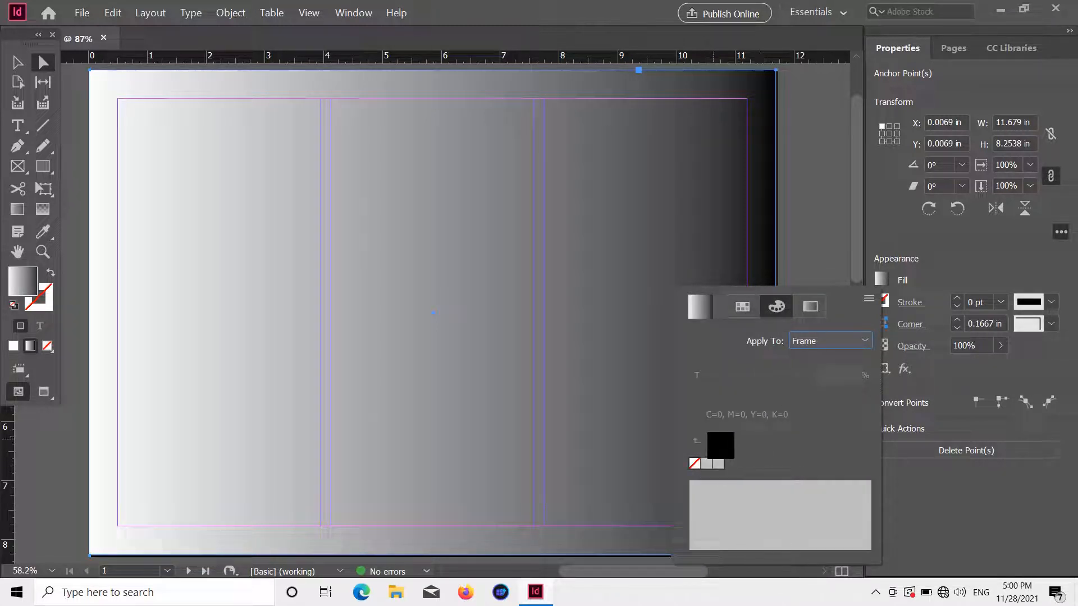
Step: Try the solid [Registration] swatch as the rectangle's fill and return to the white-to-black linear gradient
drag(845, 352, 716, 390)
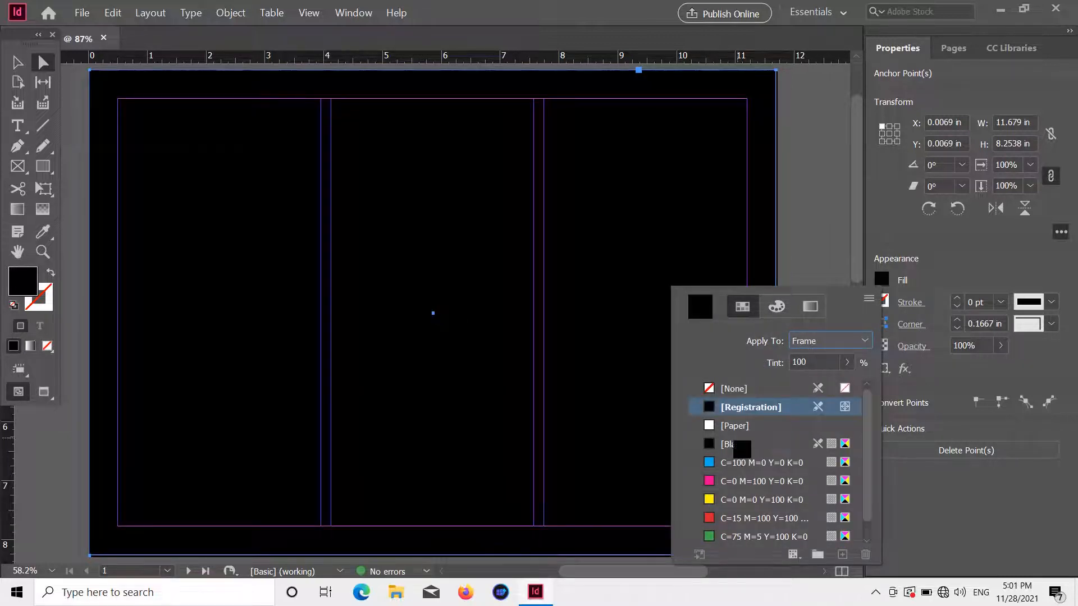
scroll(741, 448, down, 1)
drag(741, 448, 764, 418)
scroll(754, 487, up, 1)
drag(825, 367, 809, 382)
drag(737, 545, 874, 543)
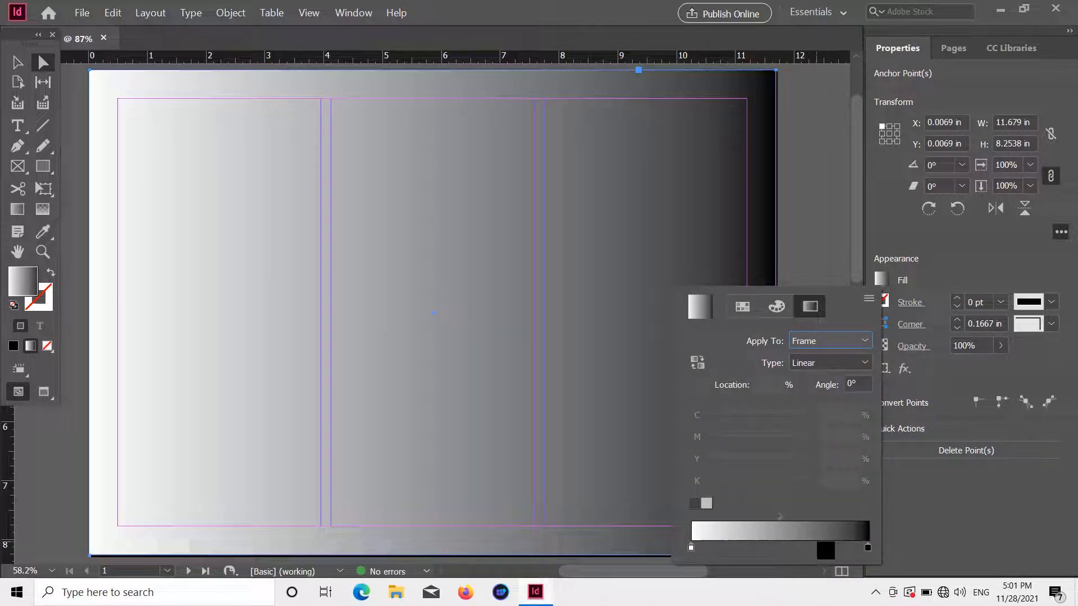
Step: Make the gradient radial and move its white stop to about 10.6% and its black stop to about 97.9%
click(857, 360)
click(825, 398)
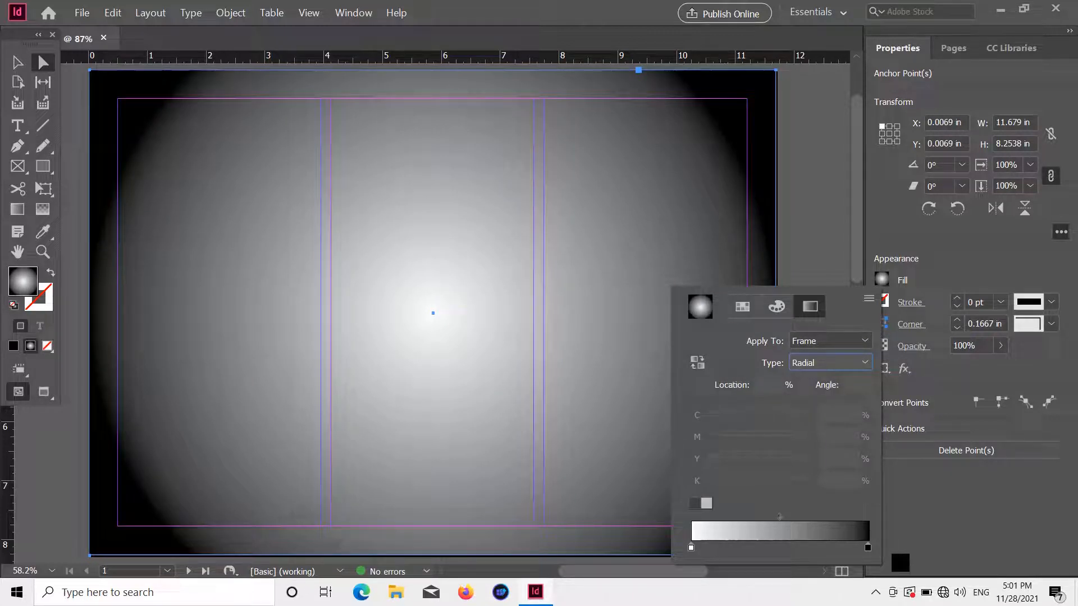
mouse_move(867, 547)
mouse_down()
mouse_move(797, 547)
mouse_move(866, 548)
mouse_up()
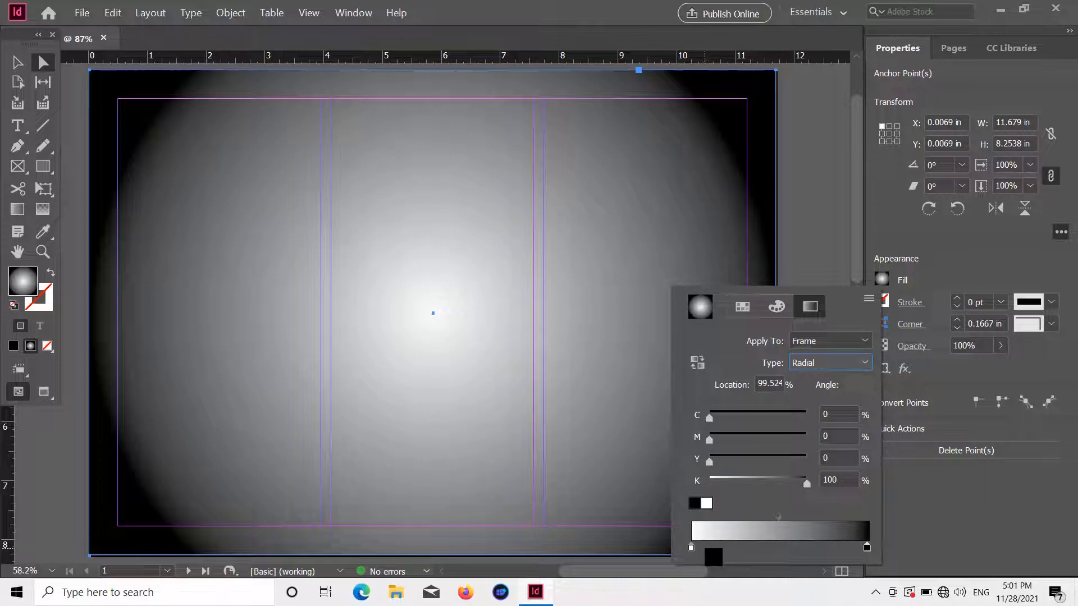
click(690, 547)
drag(691, 548, 709, 548)
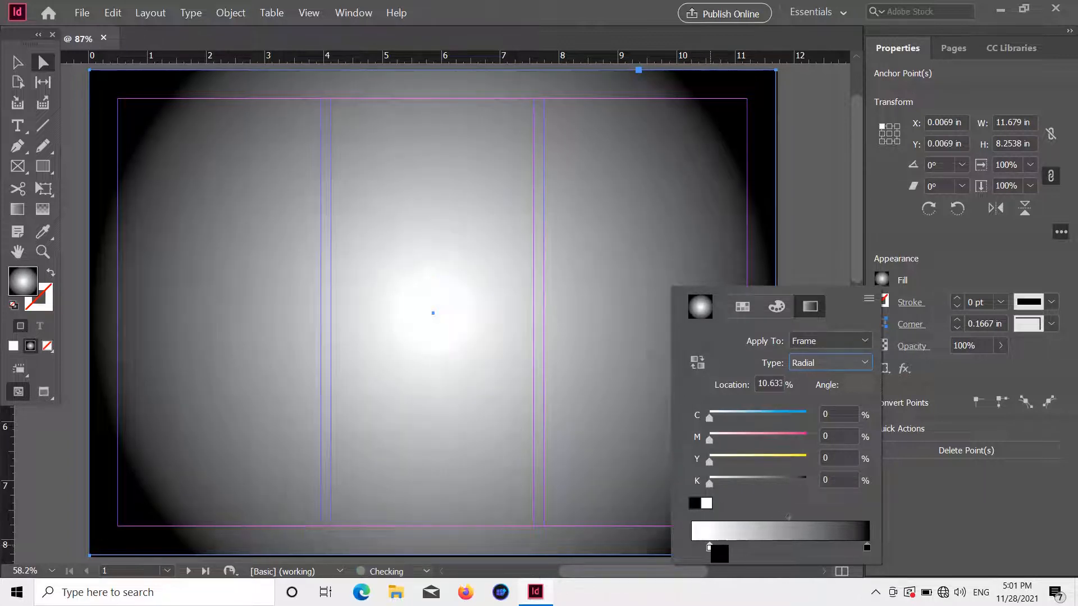
mouse_move(868, 548)
mouse_down()
mouse_move(854, 547)
mouse_move(864, 546)
mouse_up()
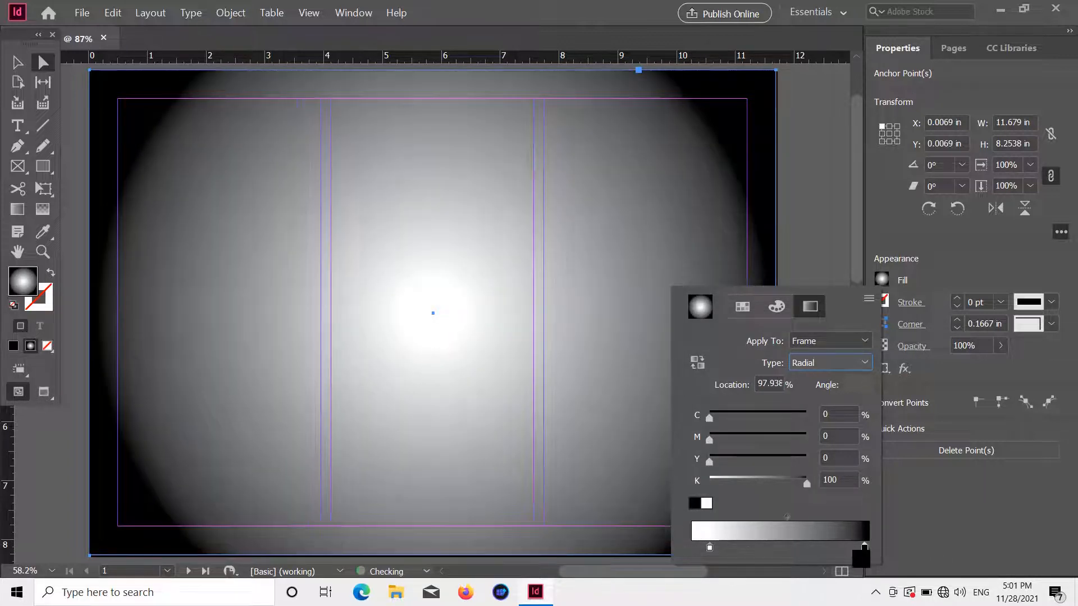
drag(831, 447, 786, 414)
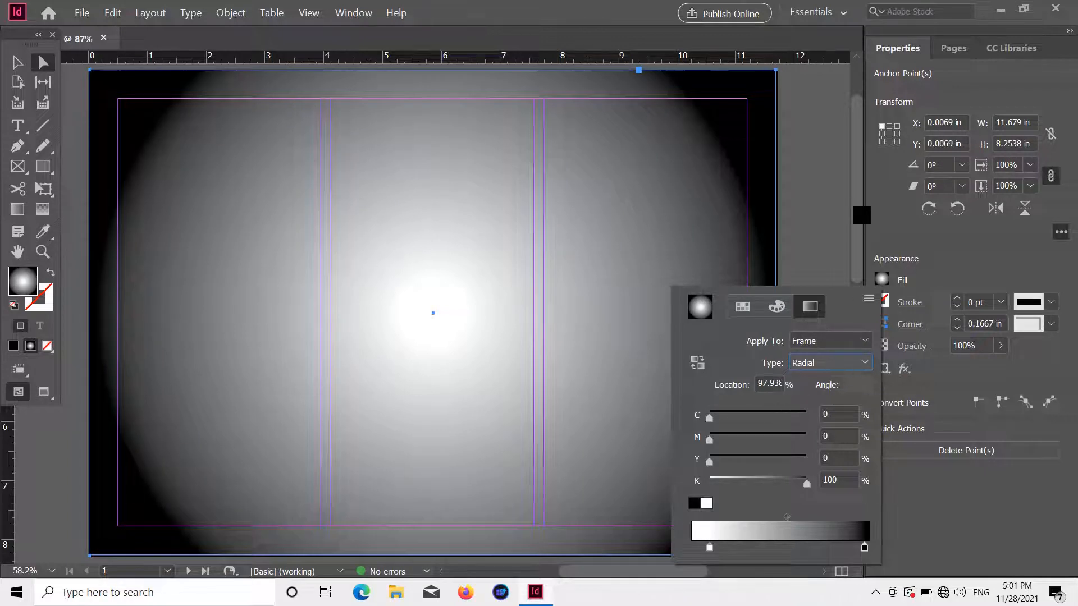
click(885, 197)
Step: Place a copy of page 1's radial gradient rectangle over page 2, aligned to the page's top-left corner
scroll(700, 418, down, 5)
scroll(702, 366, up, 4)
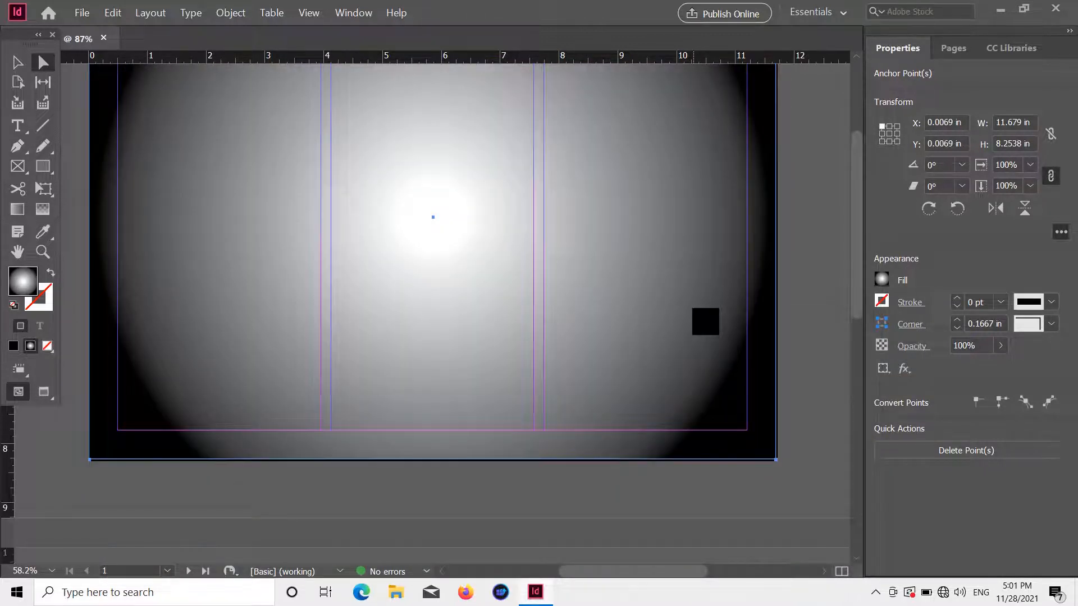
drag(693, 234, 694, 310)
scroll(694, 303, down, 4)
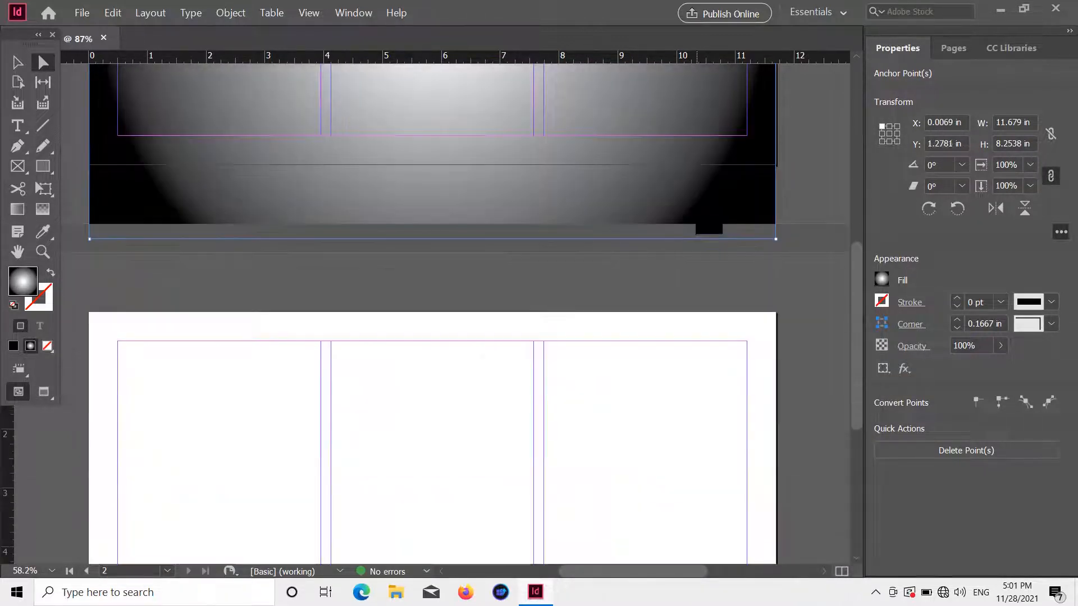
drag(696, 206, 690, 507)
scroll(688, 481, down, 4)
scroll(700, 491, down, 1)
drag(486, 183, 488, 421)
scroll(477, 409, down, 5)
scroll(476, 409, up, 8)
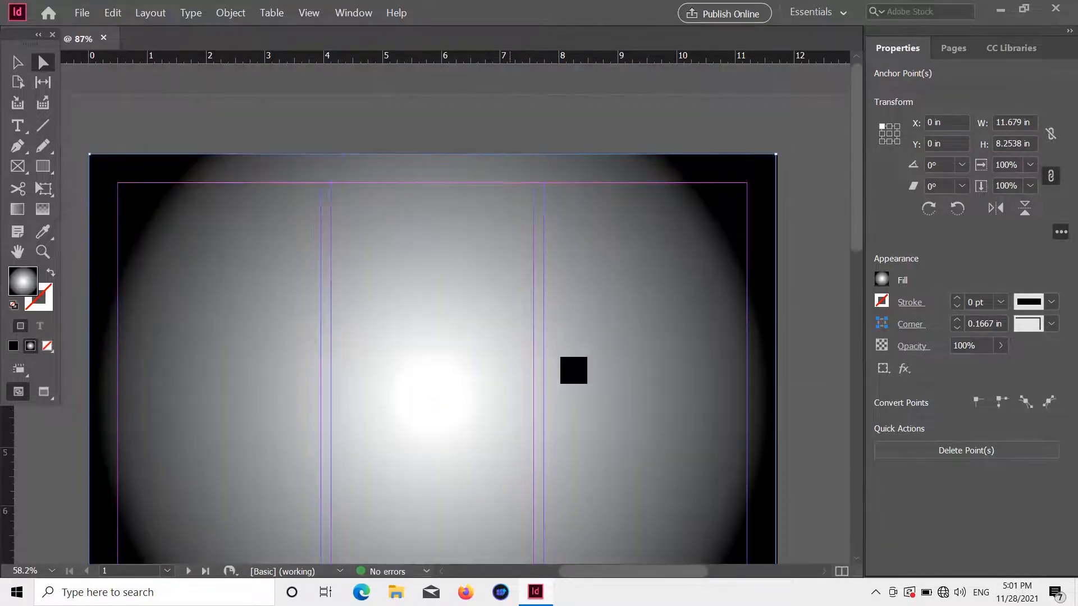
Step: Draw a new rectangle about 11.69 × 8.26 in over the gradient background on page 1
scroll(432, 293, down, 5)
scroll(420, 303, up, 5)
scroll(457, 271, down, 2)
scroll(581, 418, up, 15)
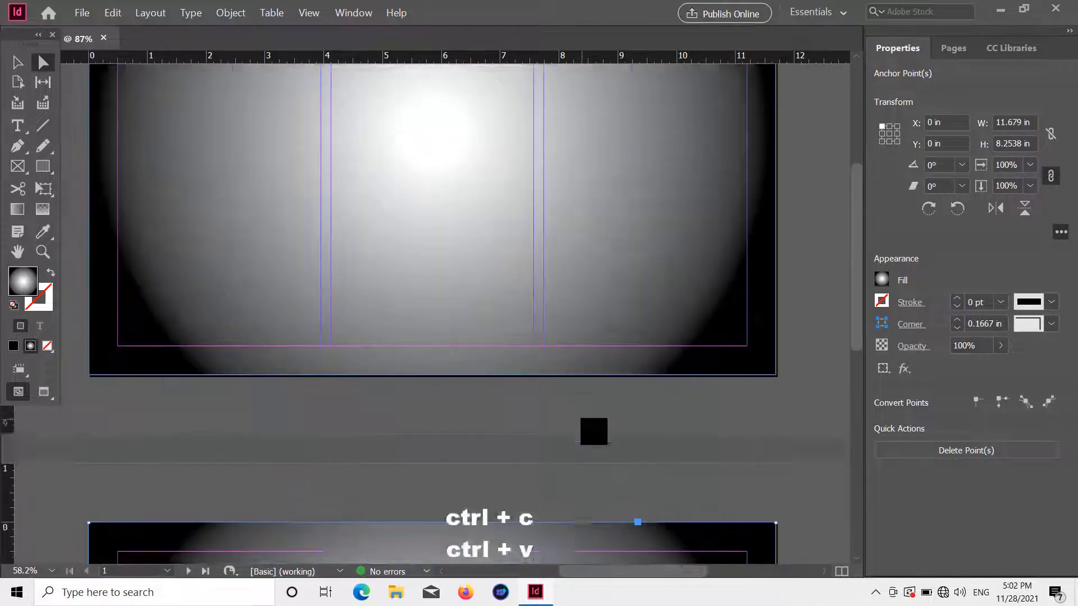
scroll(581, 418, down, 1)
scroll(581, 418, up, 1)
scroll(580, 418, down, 1)
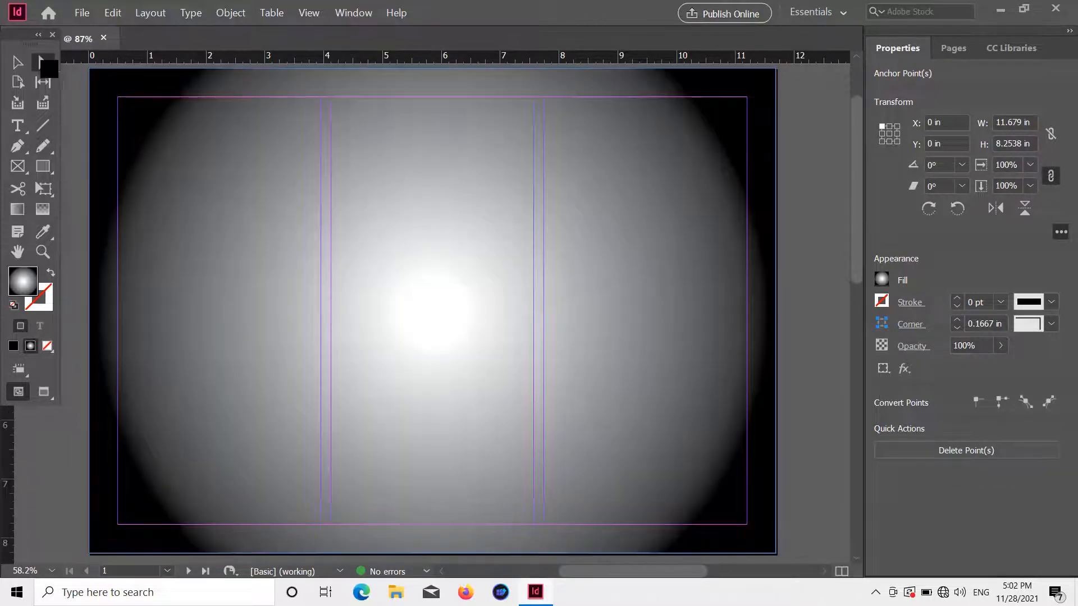
scroll(89, 107, up, 2)
click(43, 165)
scroll(114, 135, down, 1)
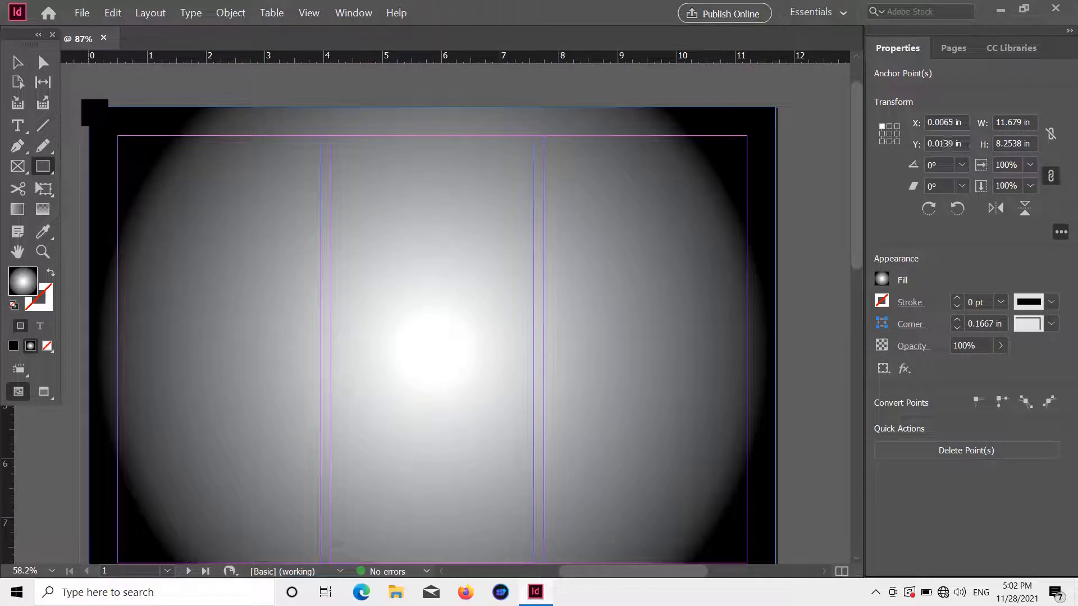
drag(89, 106, 776, 475)
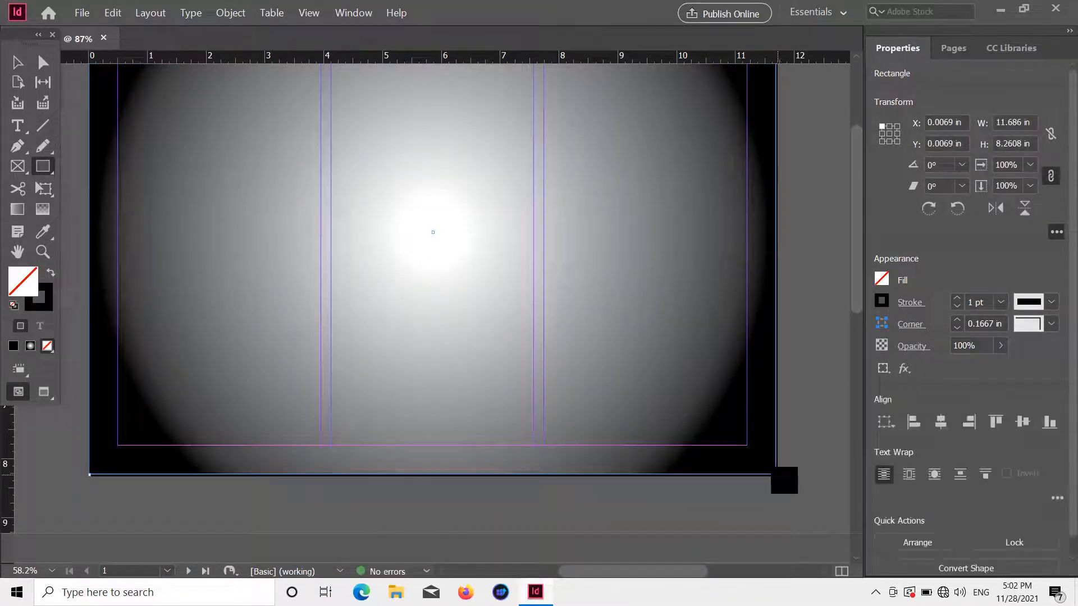
Step: Fill the new page 1 rectangle with the [Paper] swatch and set its stroke to [None]
click(889, 283)
click(729, 425)
key(ctrl+c)
key(ctrl+v)
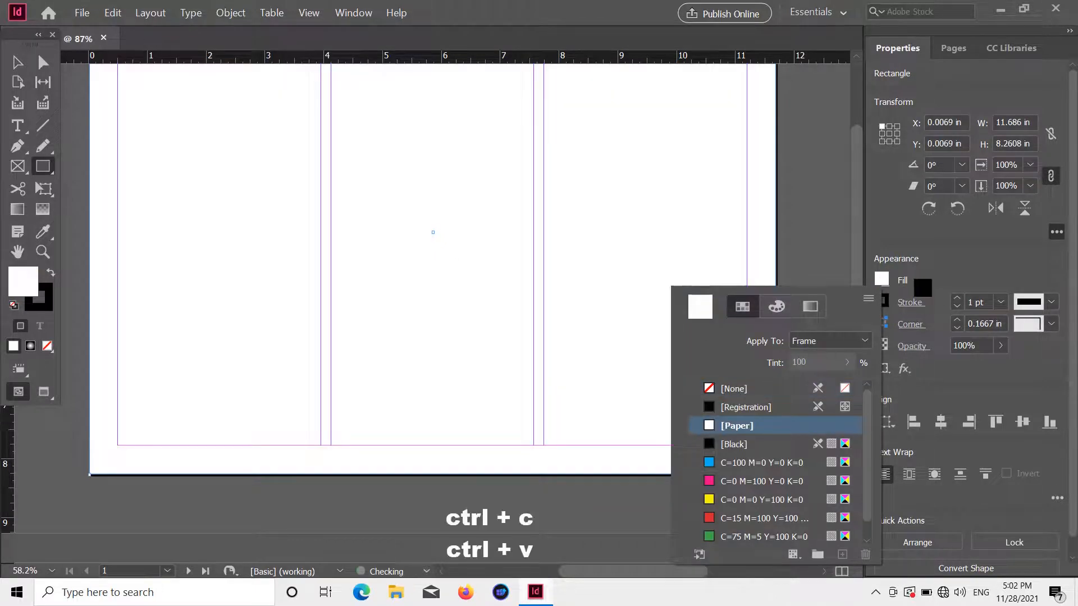
click(881, 302)
click(920, 413)
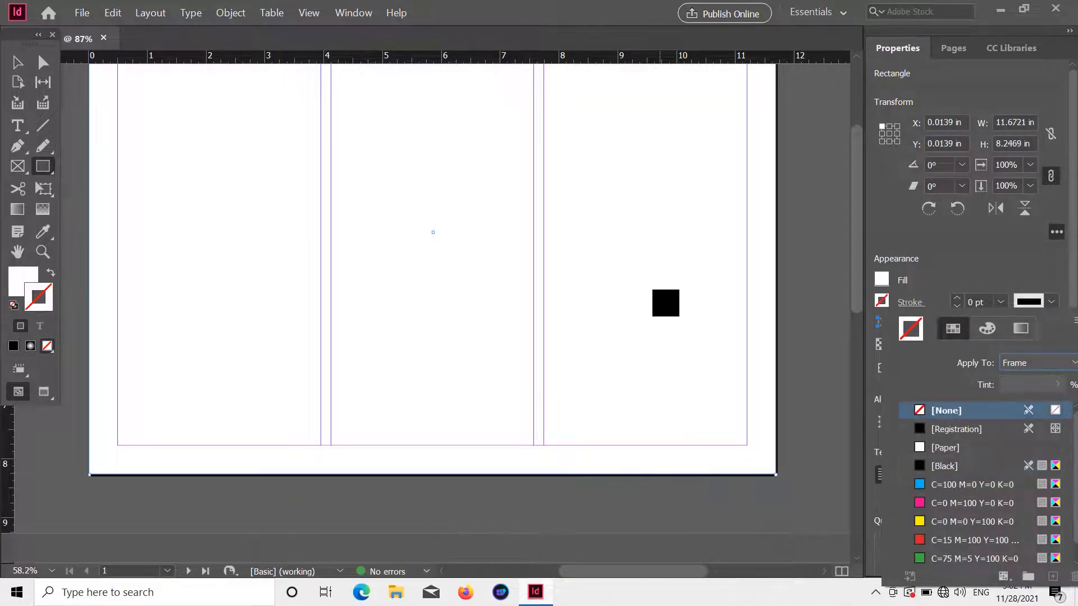
Step: Place a copy of page 1's white rectangle over page 2's gradient, with its left edge on the page's left margin
click(24, 68)
click(42, 61)
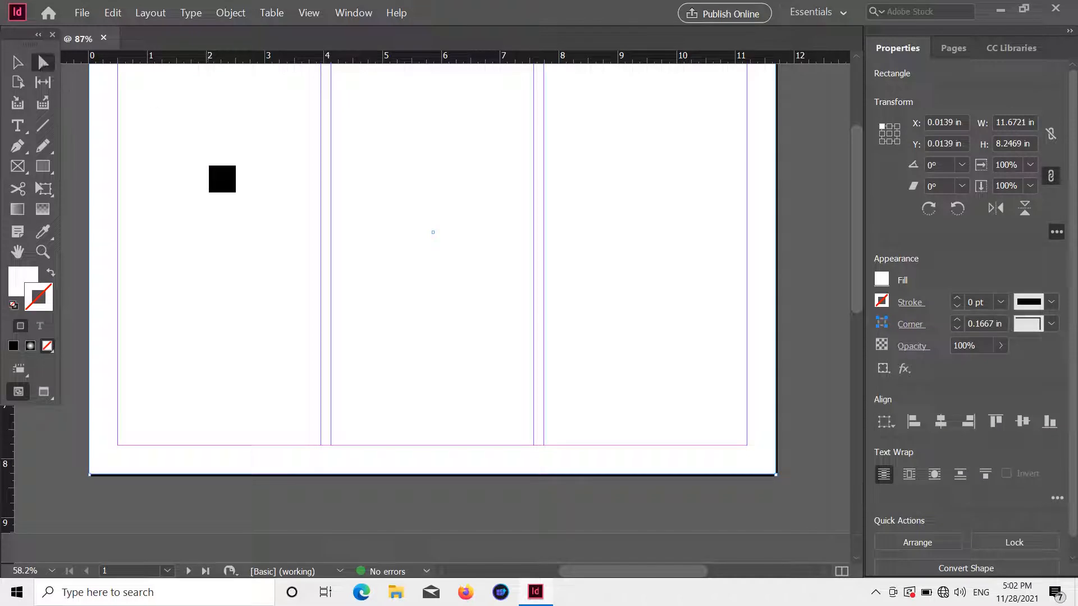
drag(209, 97, 208, 163)
scroll(275, 118, down, 6)
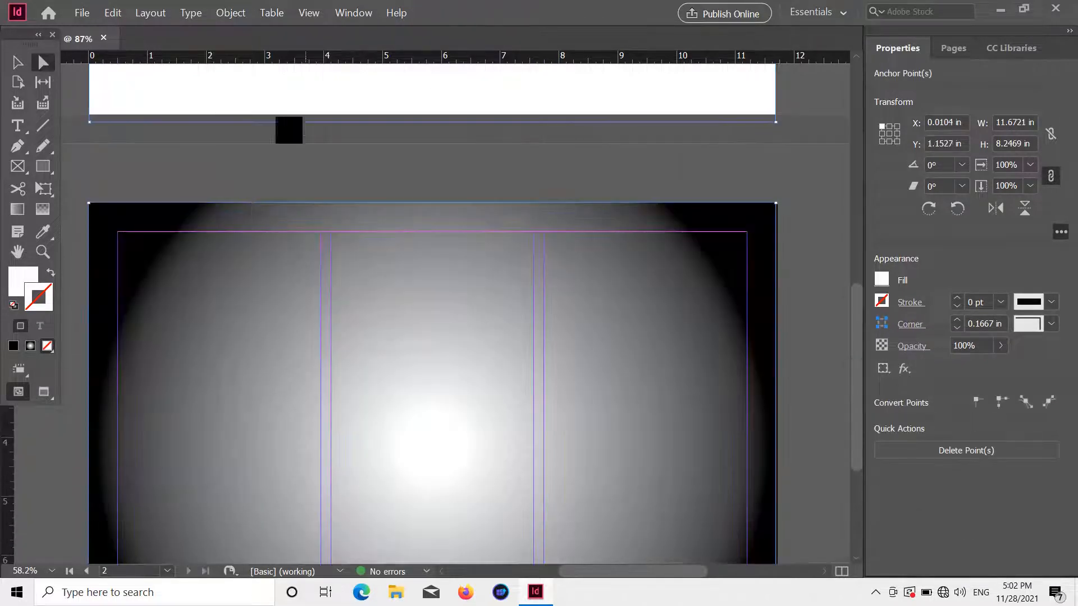
drag(231, 81, 261, 405)
scroll(260, 287, down, 3)
Step: Bring page 2's gradient rectangle to the front and align the white rectangle behind it with the page's top-left corner
click(238, 357)
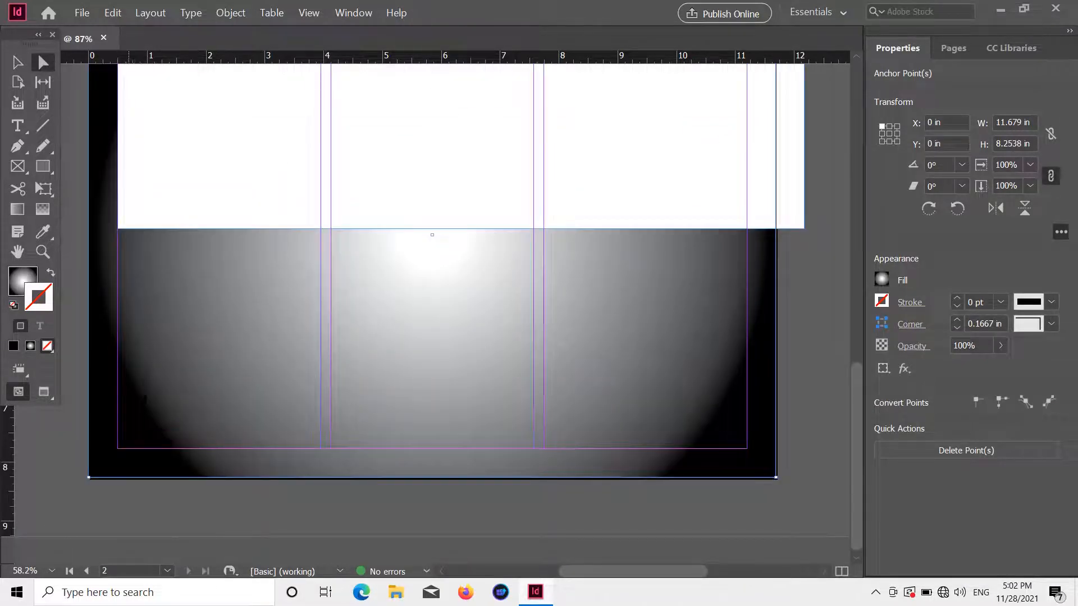
right_click(129, 400)
mouse_move(210, 168)
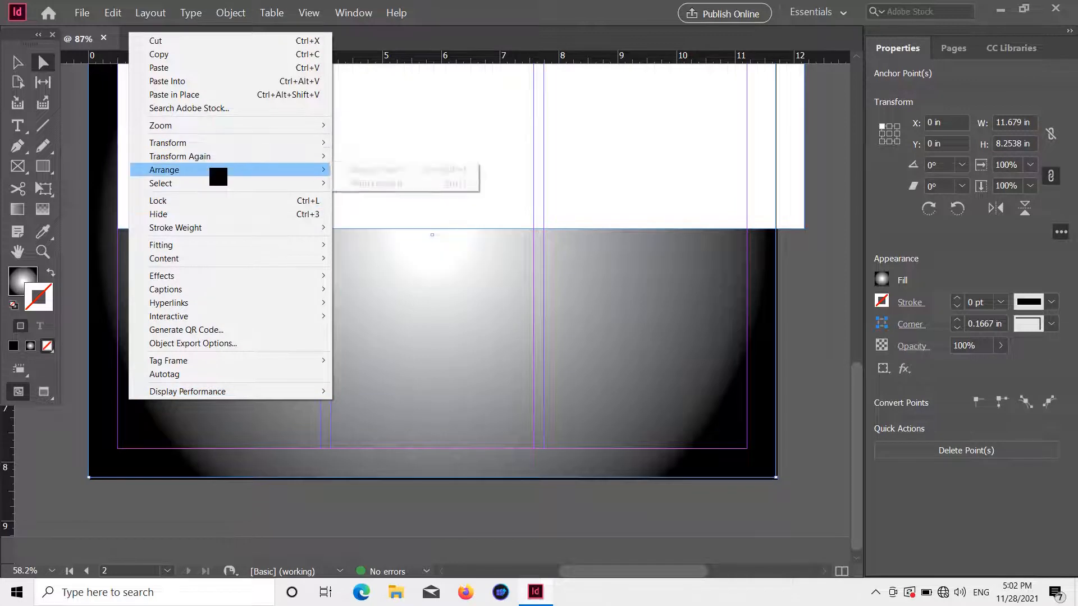
click(367, 170)
drag(789, 199, 764, 446)
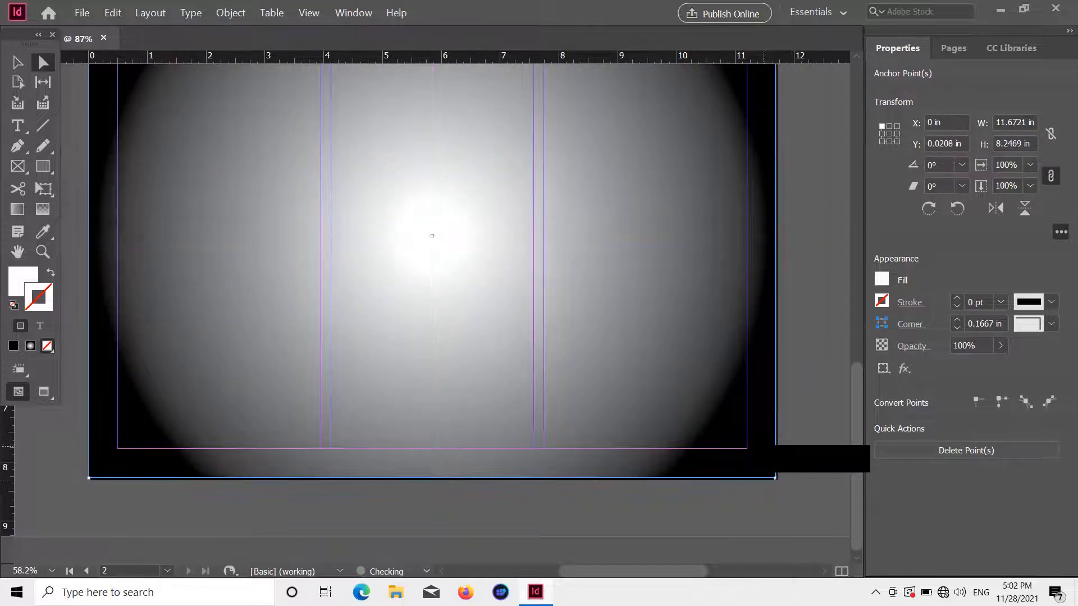
Step: Bring page 1's gradient rectangle to the front and tuck the white rectangle behind it within the page
scroll(579, 421, up, 10)
drag(557, 335, 615, 311)
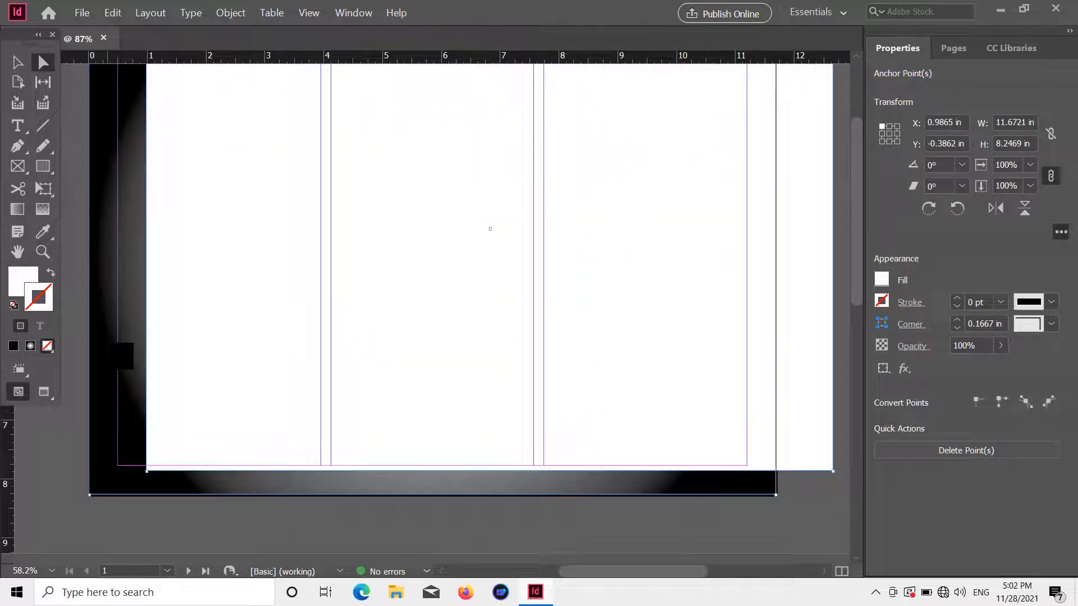
right_click(126, 355)
mouse_move(264, 348)
click(353, 348)
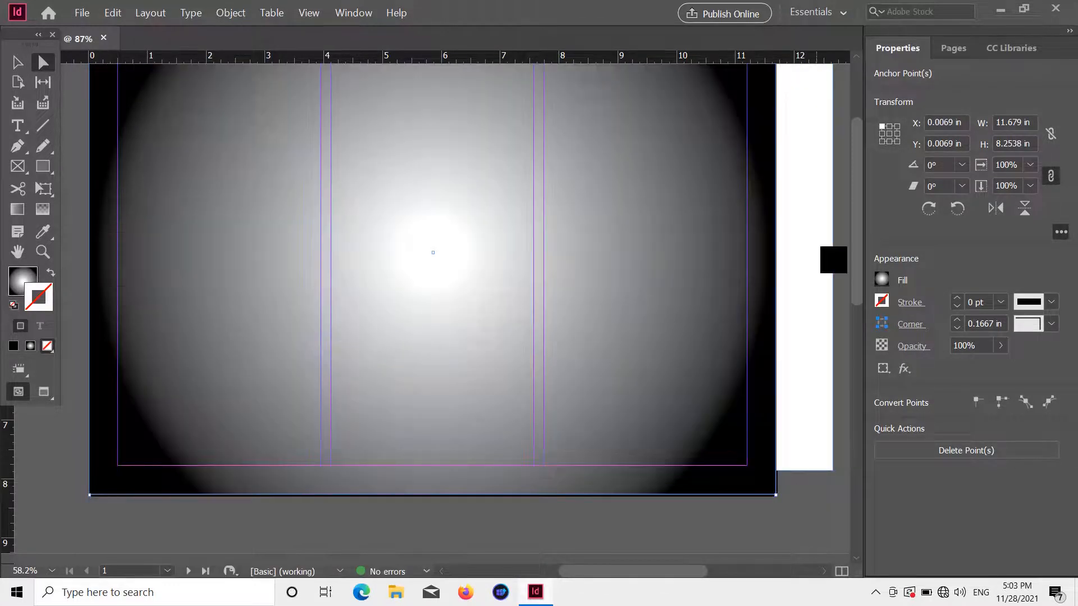
drag(819, 247, 775, 268)
click(811, 251)
scroll(592, 354, up, 3)
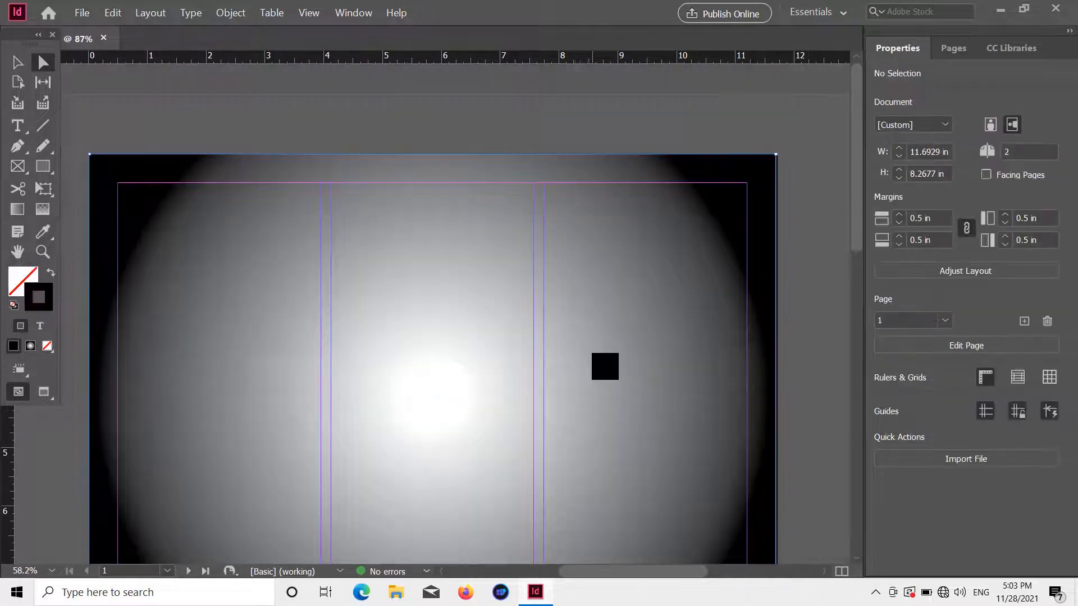
scroll(592, 353, down, 3)
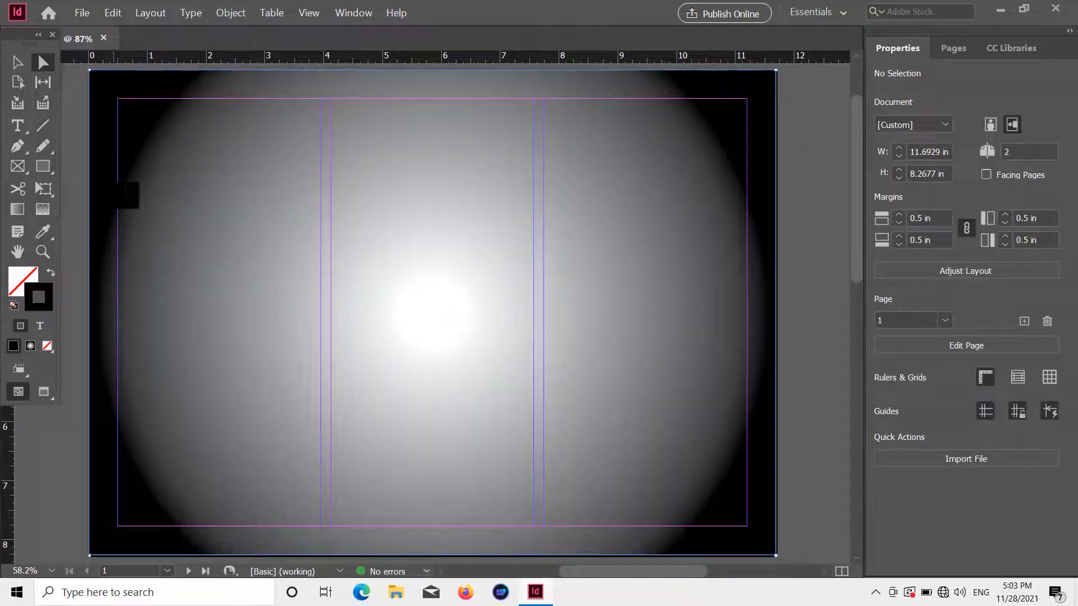
Step: Place the donut photo at the top of page 1's third column, about 3.96 × 2.64 in, reaching the page's right edge
click(83, 16)
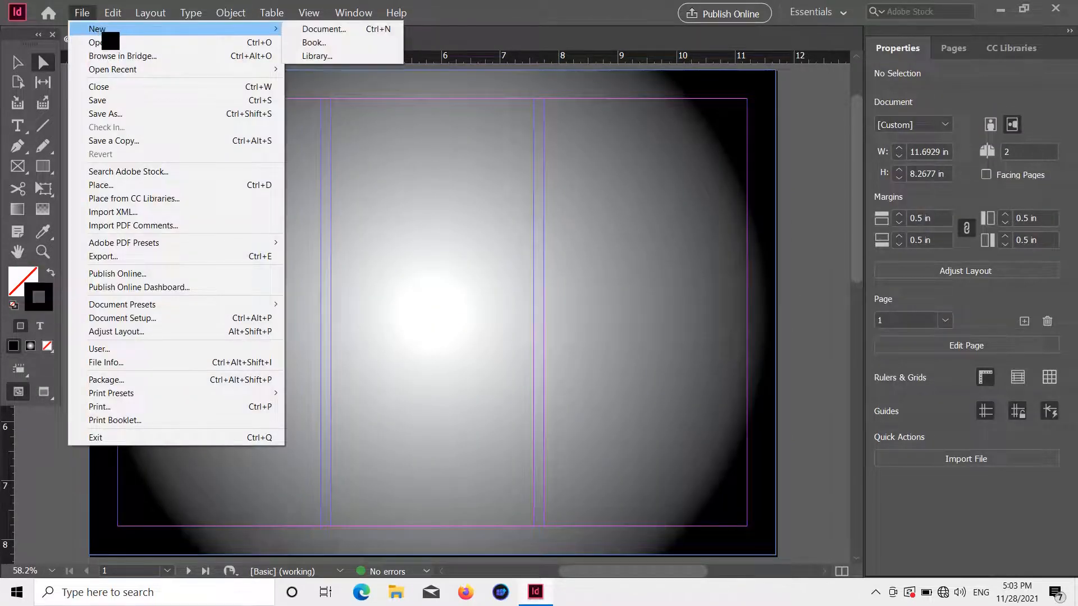
click(154, 185)
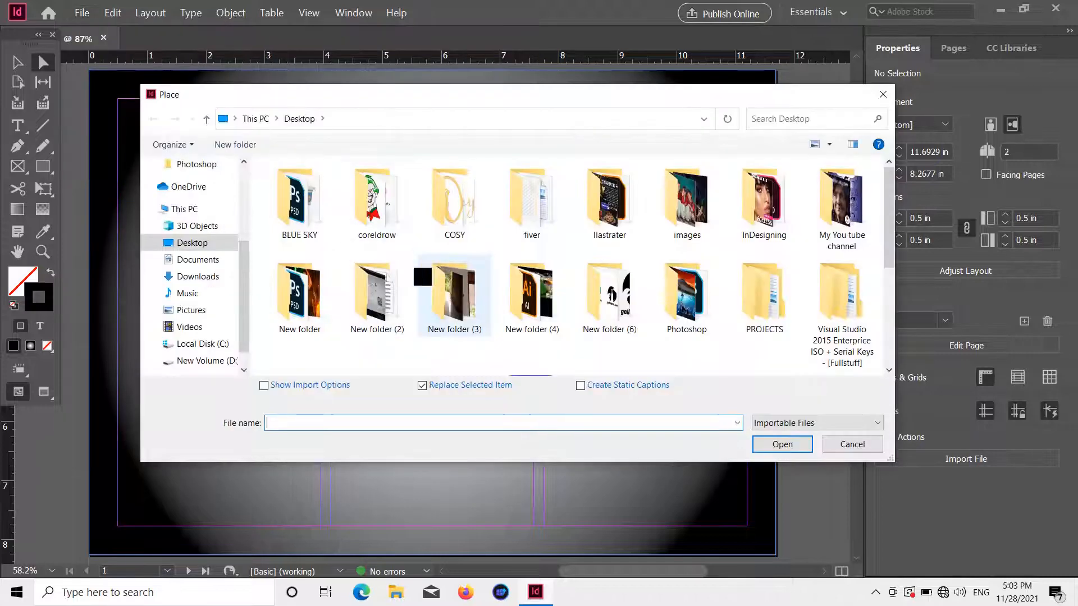
scroll(213, 194, up, 5)
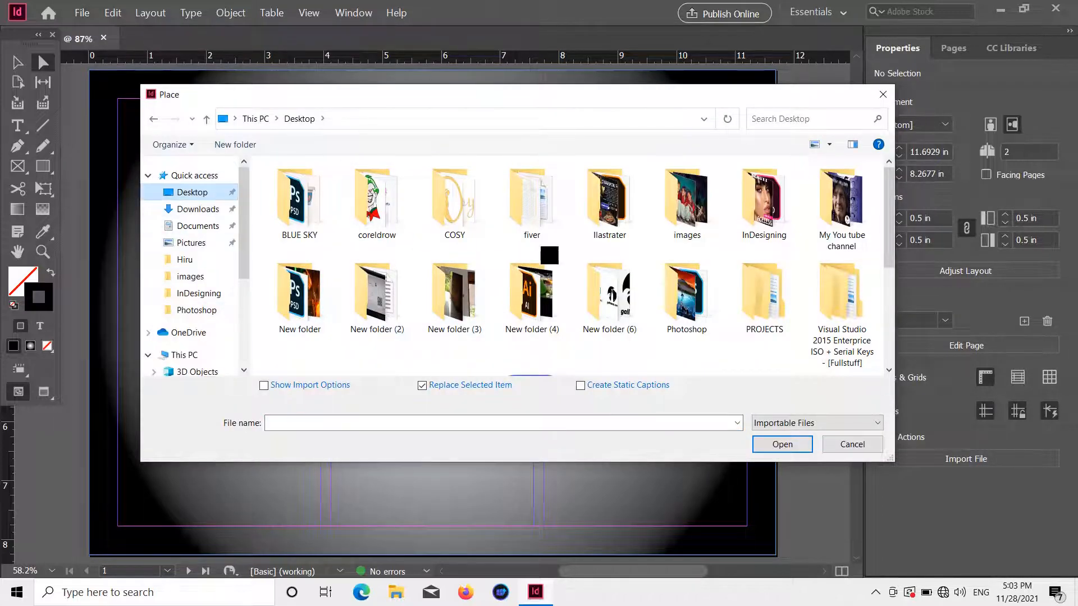
double_click(541, 248)
double_click(836, 306)
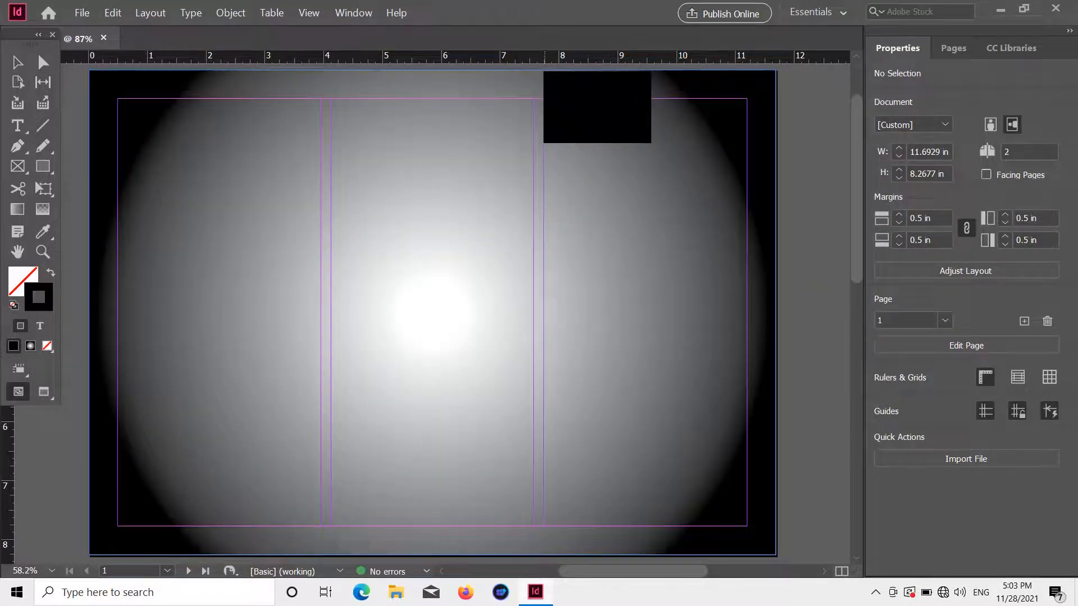
drag(545, 70, 778, 226)
scroll(610, 330, down, 2)
scroll(611, 330, up, 3)
right_click(664, 235)
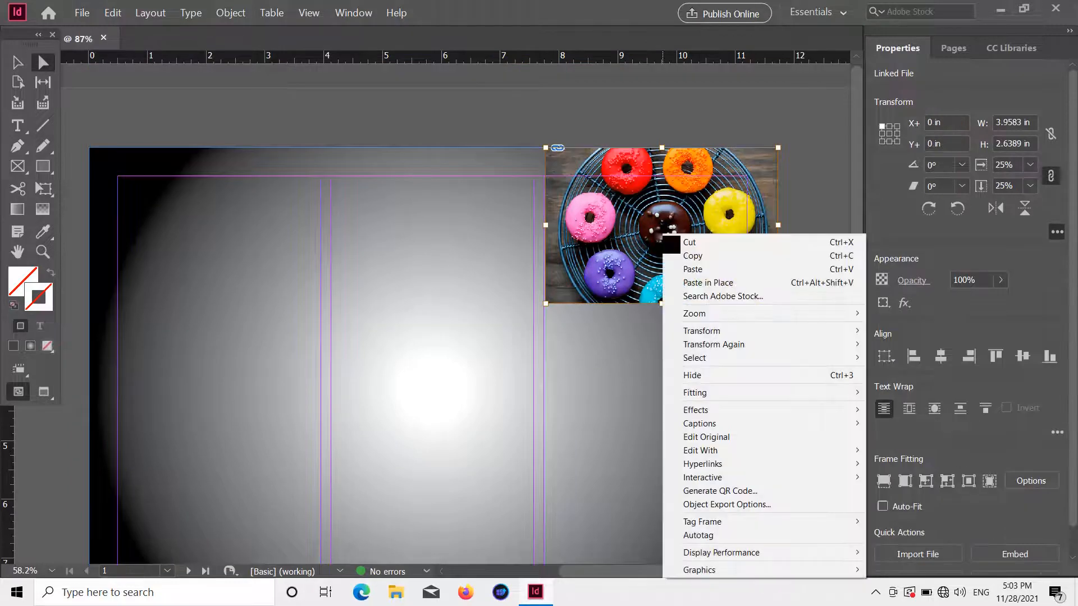
key(Escape)
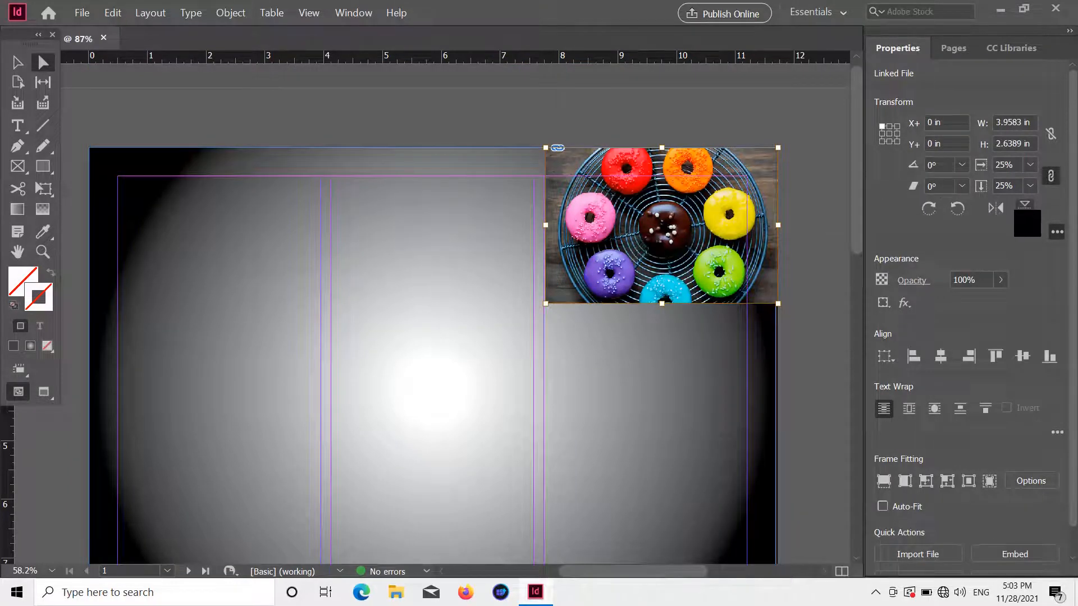
click(957, 208)
key(ctrl+z)
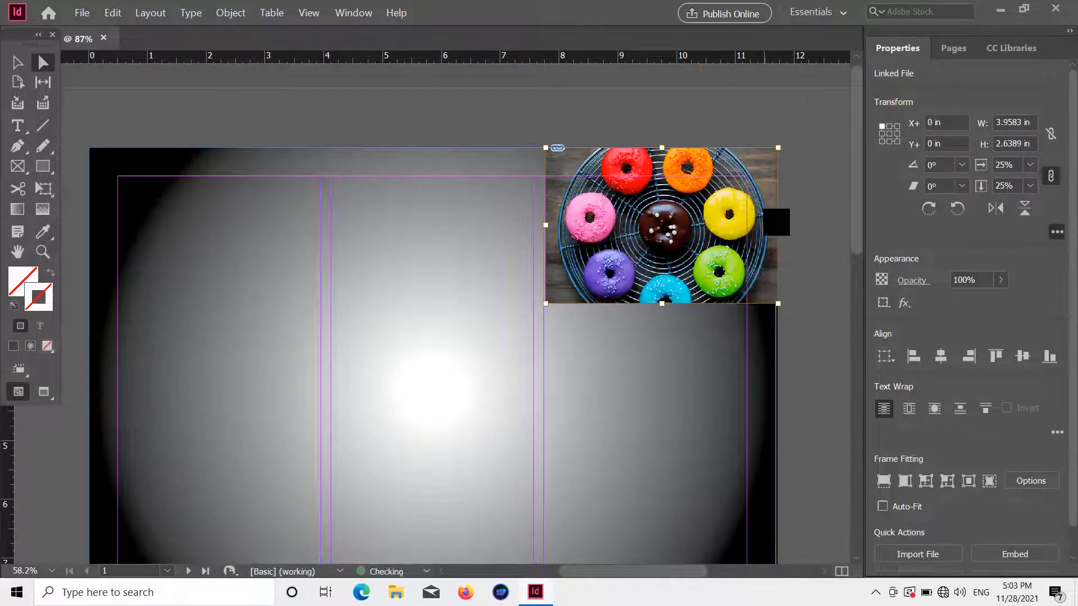
Step: Rotate the donut photo 90° counterclockwise inside its frame and align it with the frame's top-left corner
drag(641, 250, 634, 316)
drag(685, 264, 636, 340)
click(957, 208)
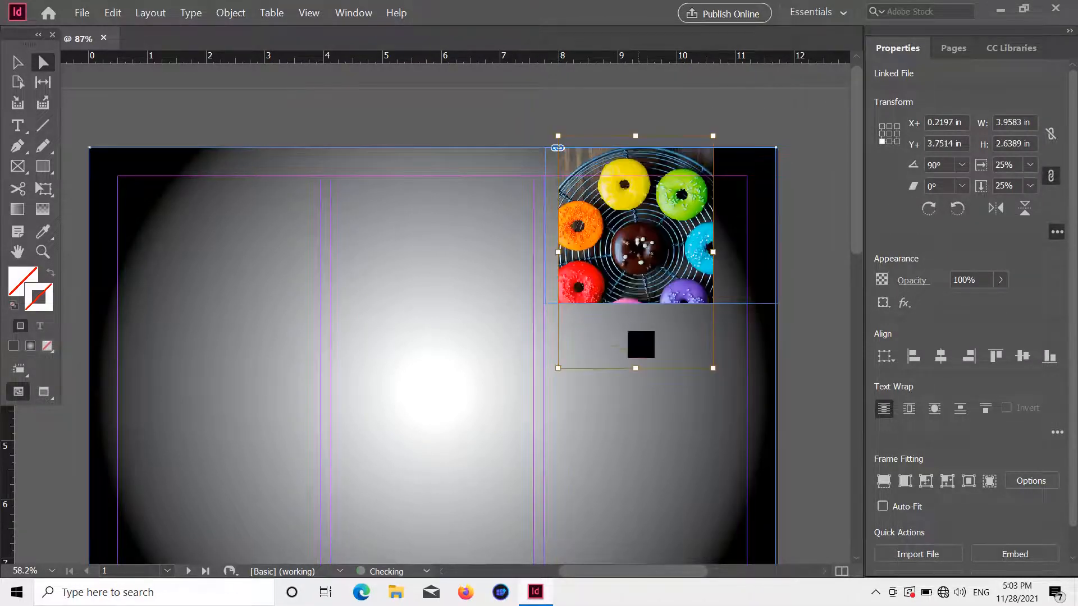
mouse_move(630, 285)
mouse_down()
mouse_move(642, 313)
mouse_move(625, 305)
mouse_up()
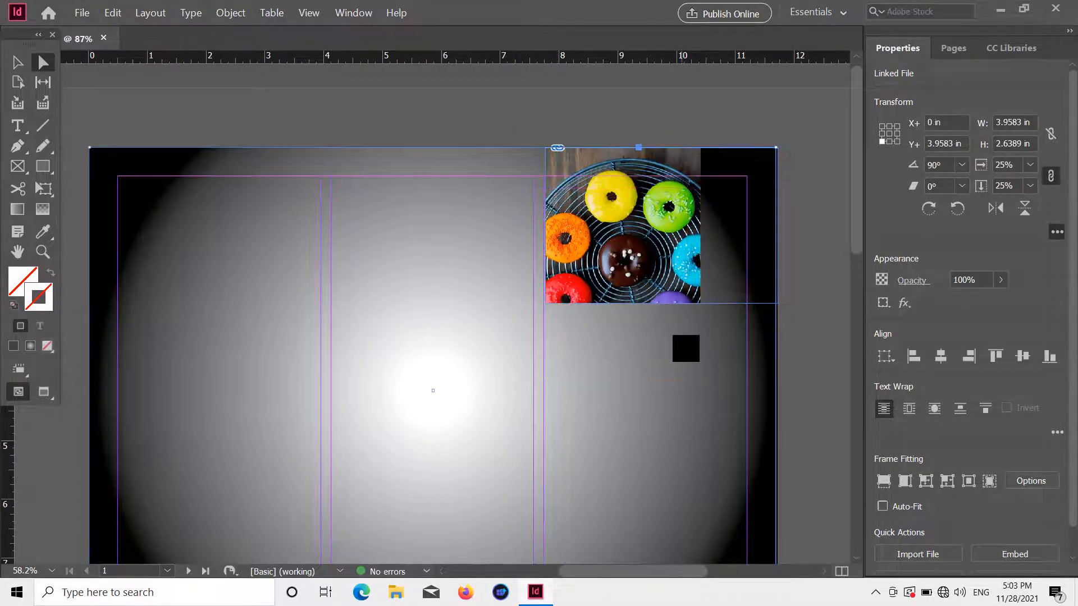
drag(706, 387, 783, 403)
key(ctrl+z)
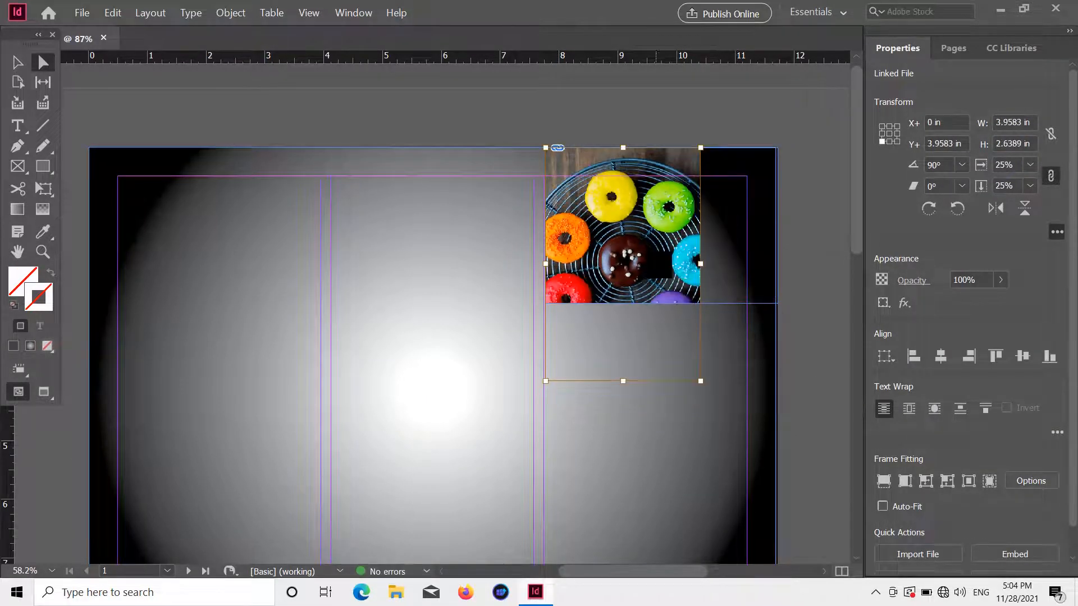
double_click(653, 261)
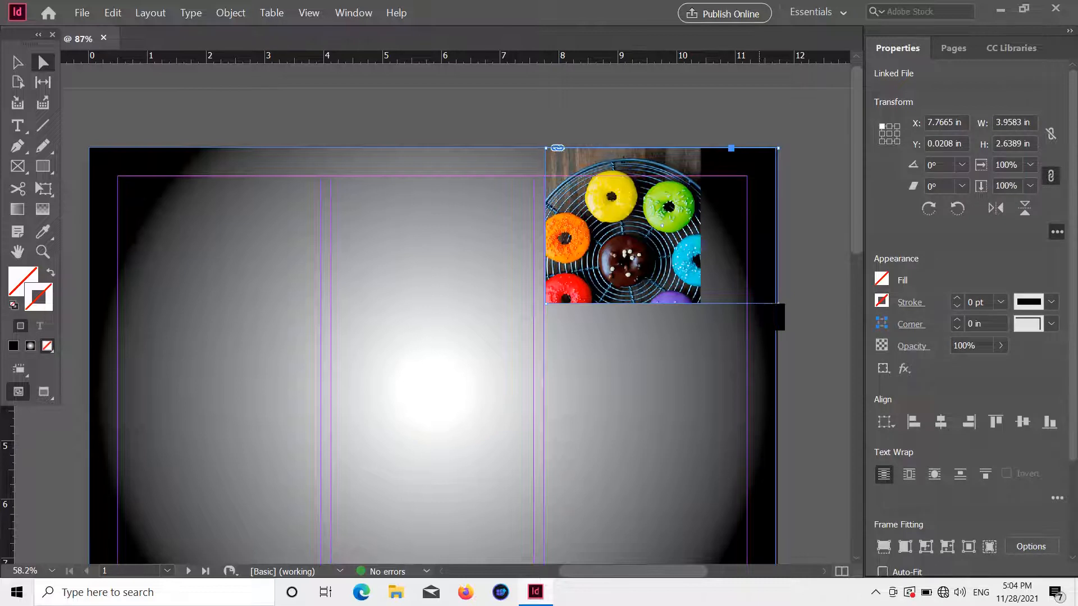
double_click(678, 262)
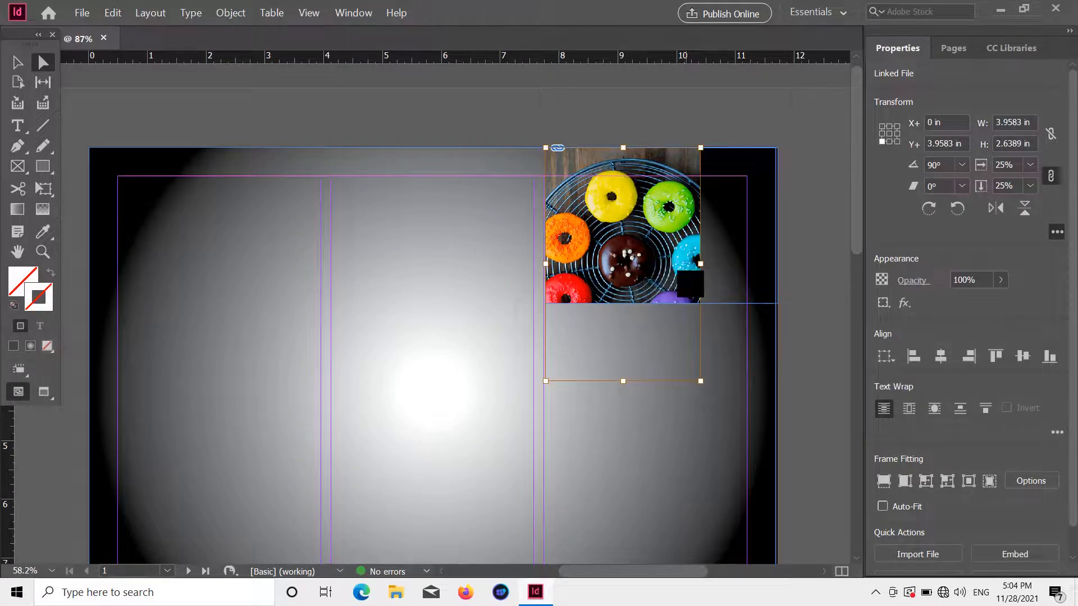
click(727, 303)
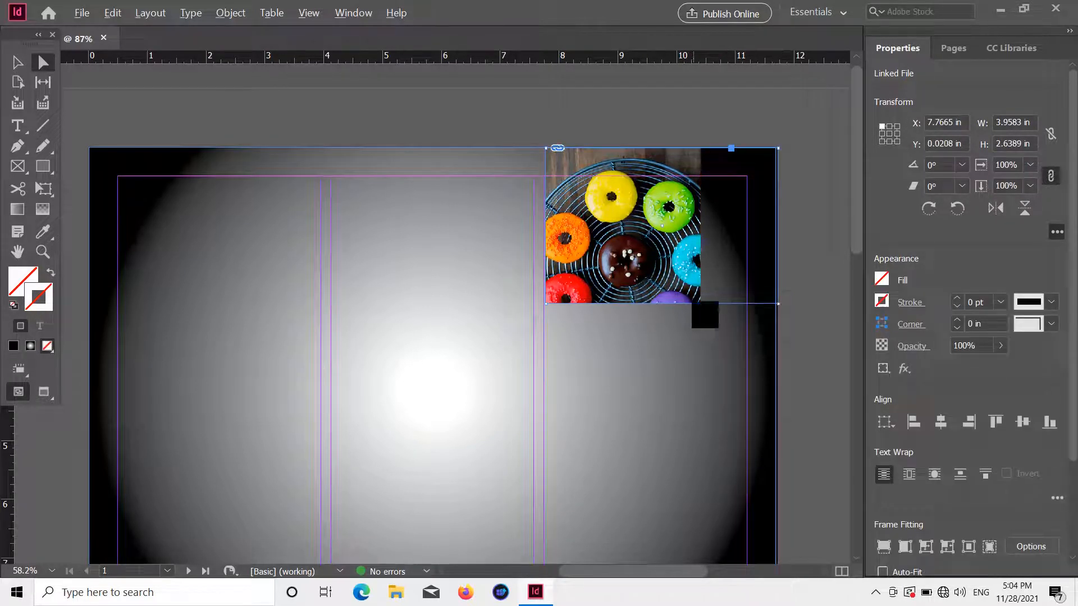
click(679, 292)
click(727, 148)
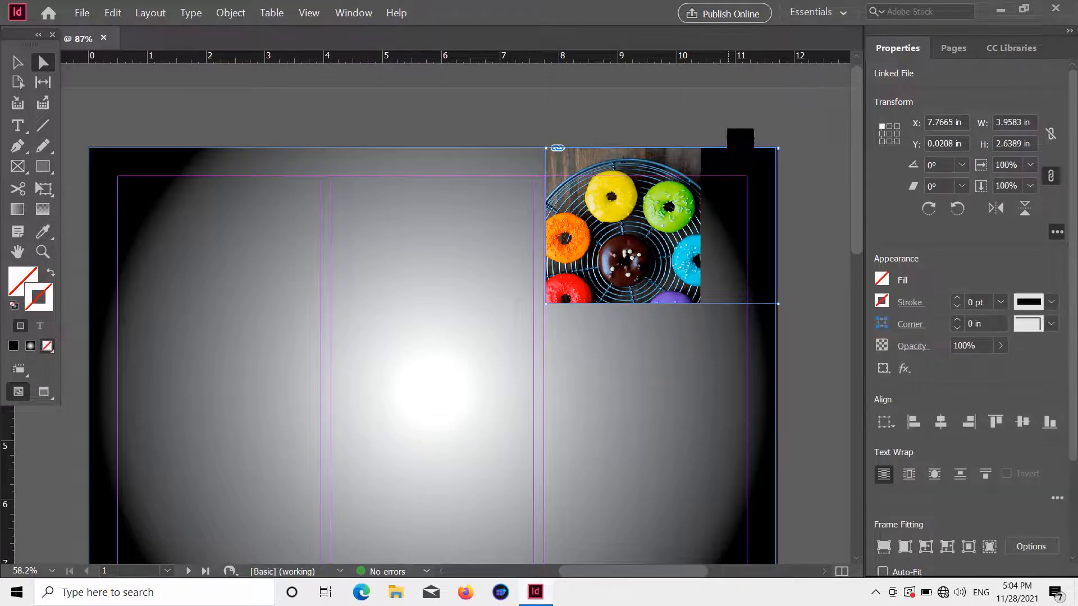
click(672, 260)
click(818, 349)
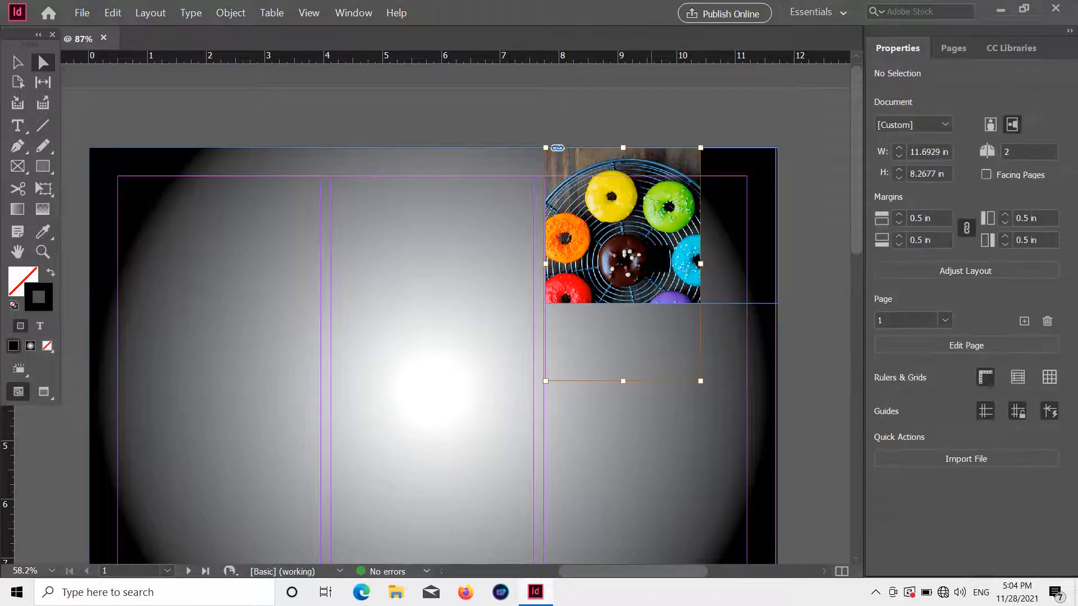
click(822, 239)
Step: Extend the donut photo's frame downward and enlarge the rotated photo to fill the frame's width
click(727, 303)
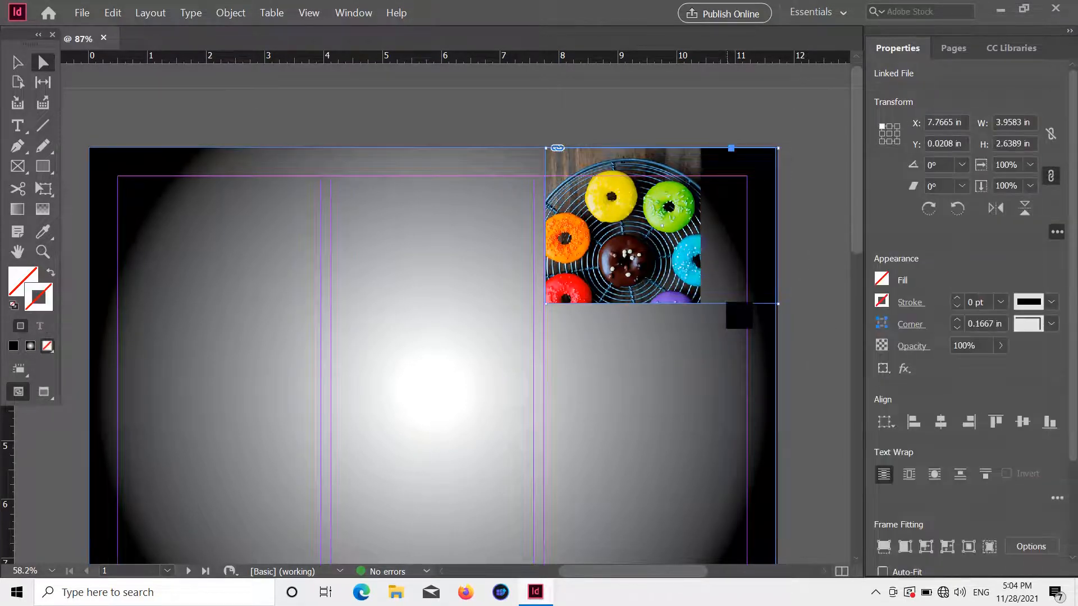
drag(727, 304, 724, 408)
click(819, 326)
click(720, 273)
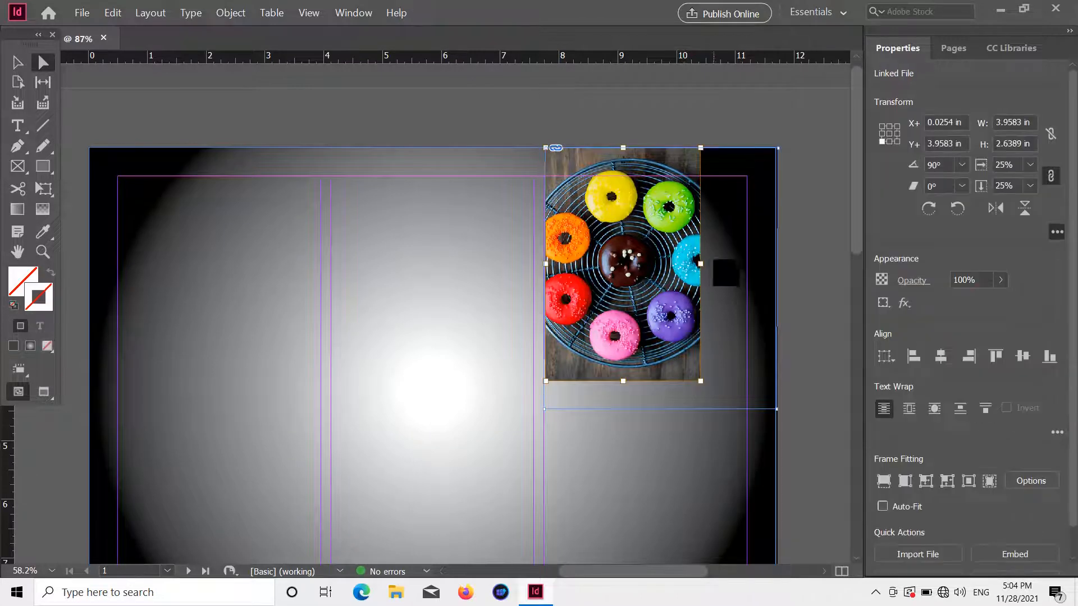
drag(707, 386, 821, 383)
click(828, 362)
Step: Extend the bottom of the donut photo's frame to a height of about 5.79 in
scroll(810, 358, down, 2)
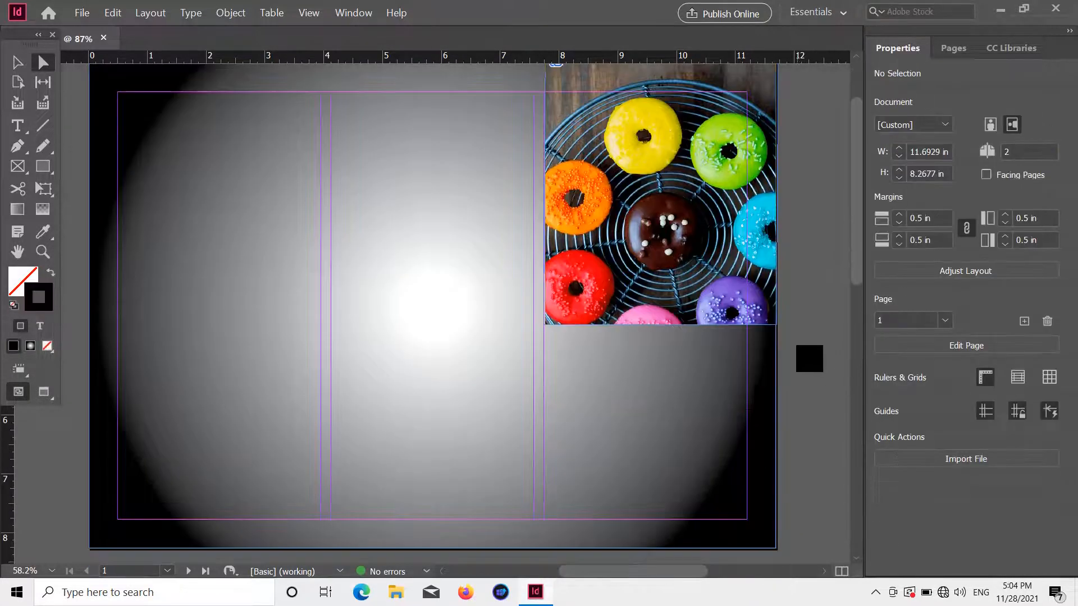
click(705, 283)
click(814, 296)
drag(659, 325, 662, 405)
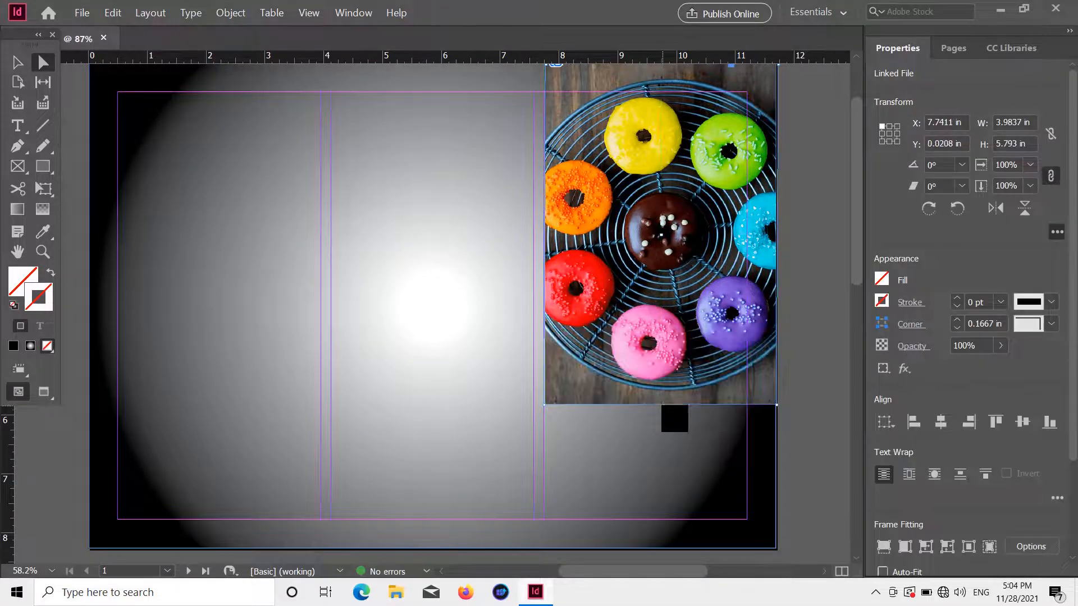
scroll(633, 372, up, 3)
scroll(633, 372, down, 4)
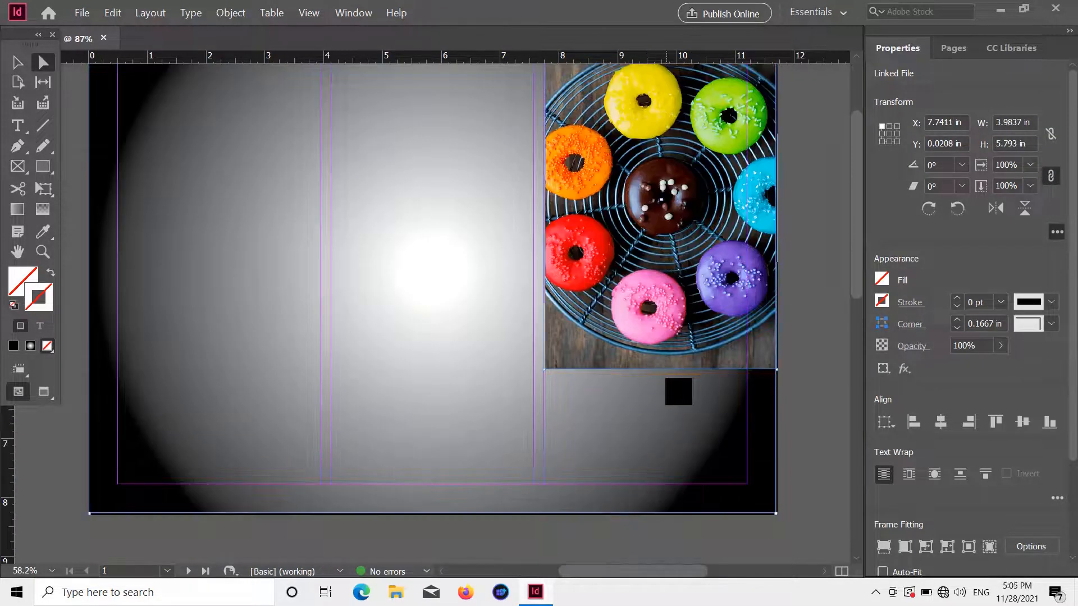
click(797, 371)
scroll(793, 392, down, 2)
scroll(739, 351, up, 4)
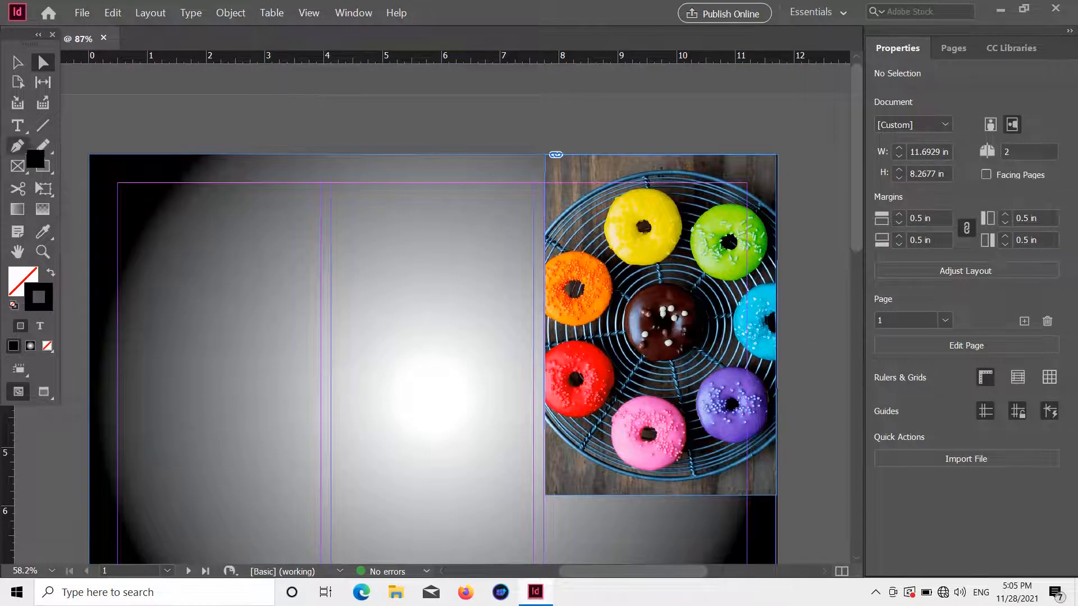
Step: Add a text frame below the donut photo reading DONUTS HUT on two lines, coloured with the C=0 M=100 Y=0 K=0 swatch
click(19, 129)
scroll(333, 261, down, 7)
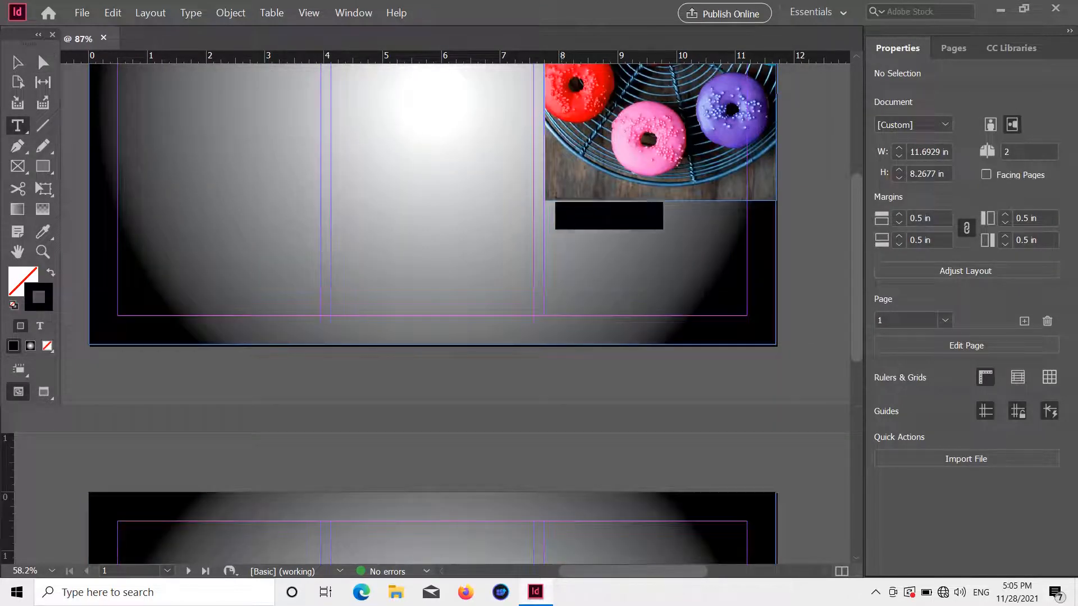
drag(551, 209, 759, 291)
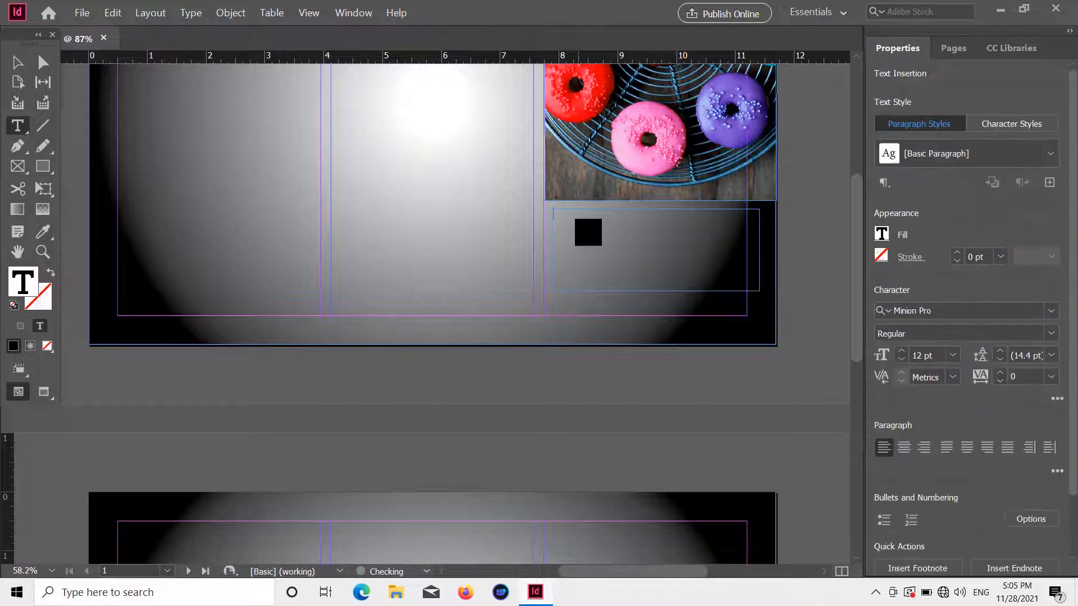
click(893, 237)
click(723, 436)
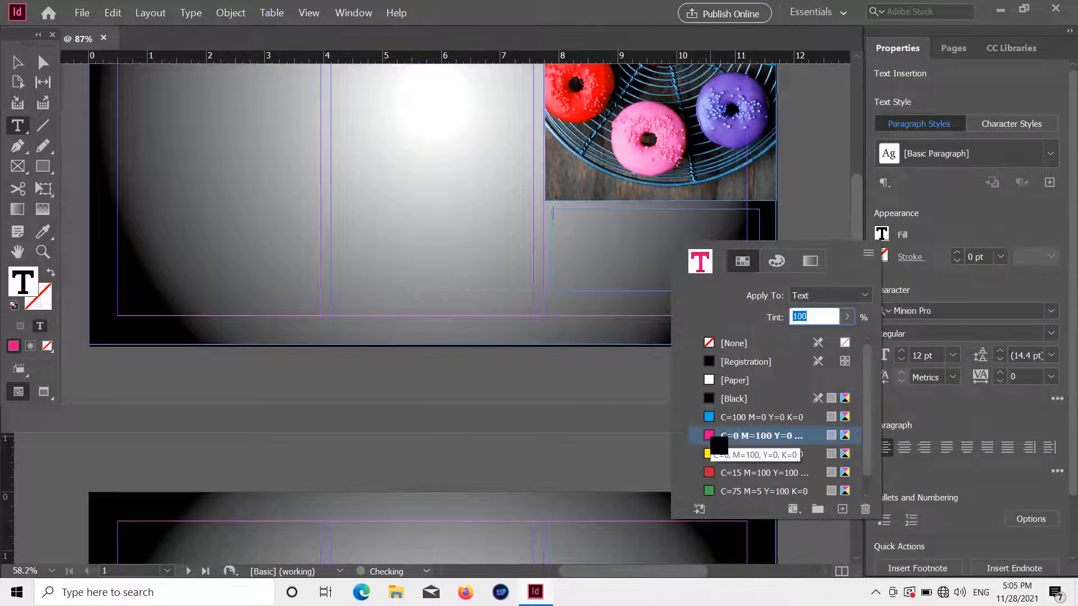
click(1009, 262)
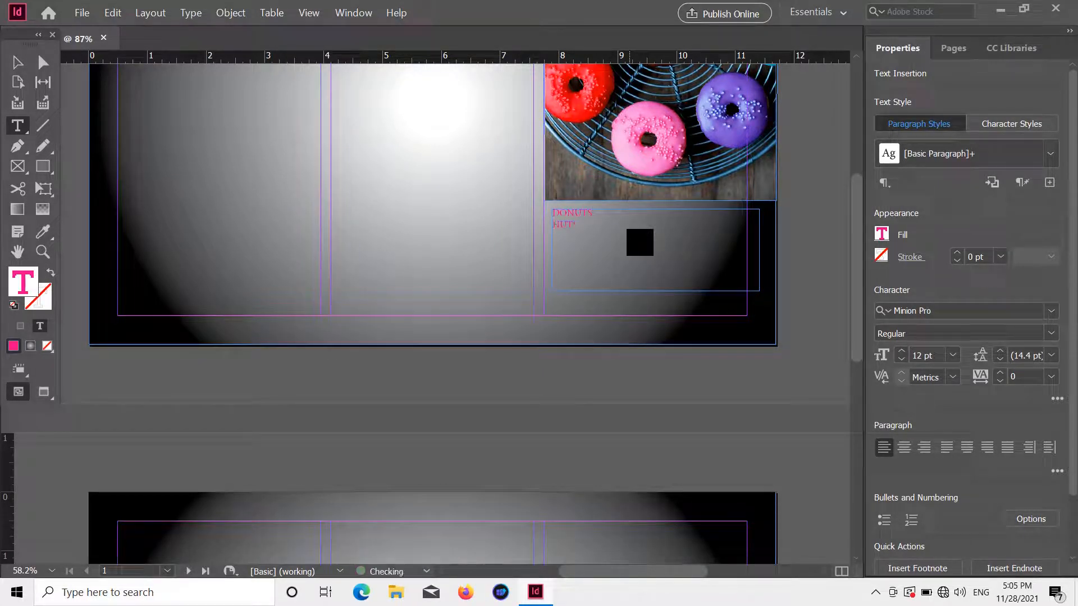
drag(569, 224, 561, 216)
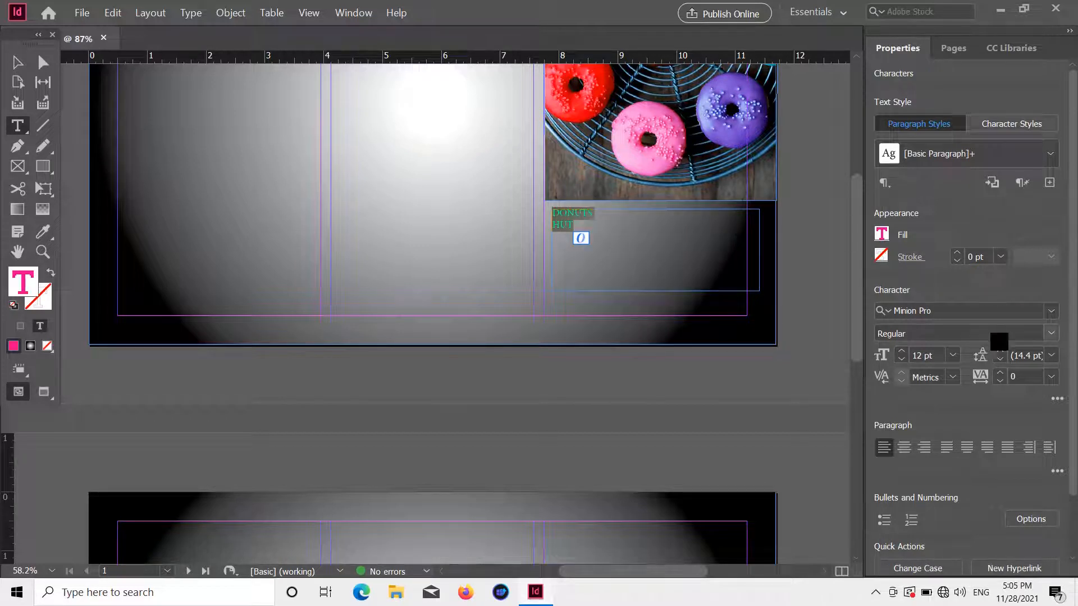
Step: Format the selected DONUTS HUT text in Cooper Black at 36 pt
click(953, 355)
click(926, 236)
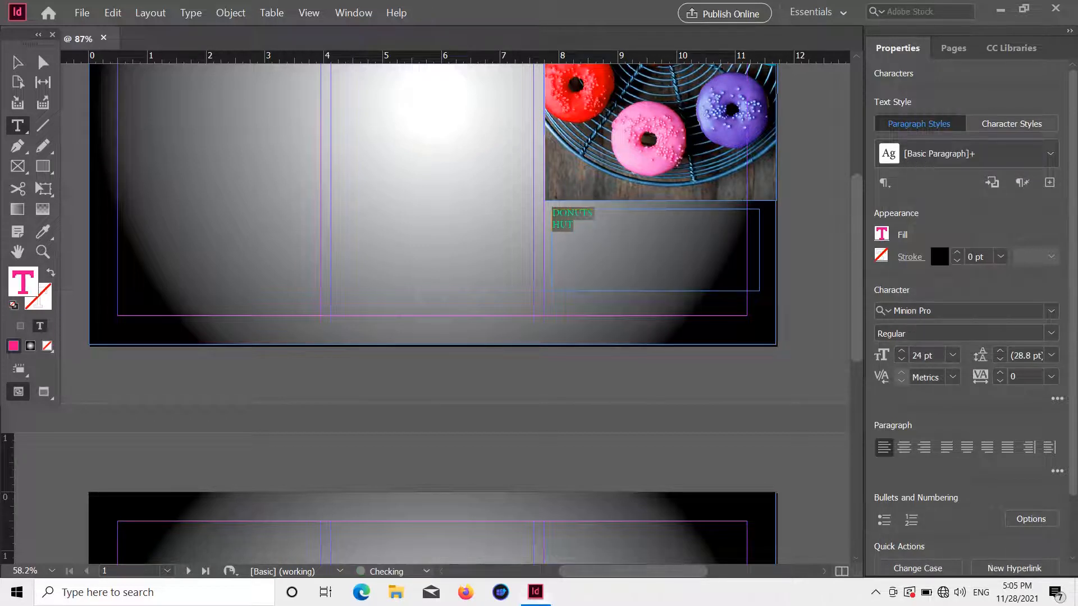
click(953, 355)
click(947, 292)
click(1050, 311)
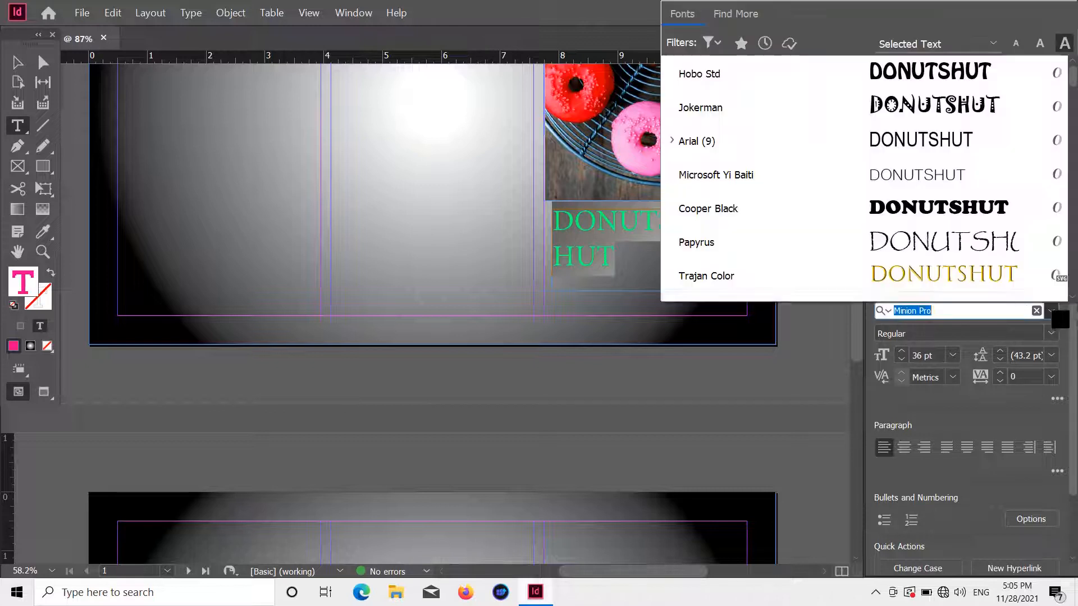
click(955, 216)
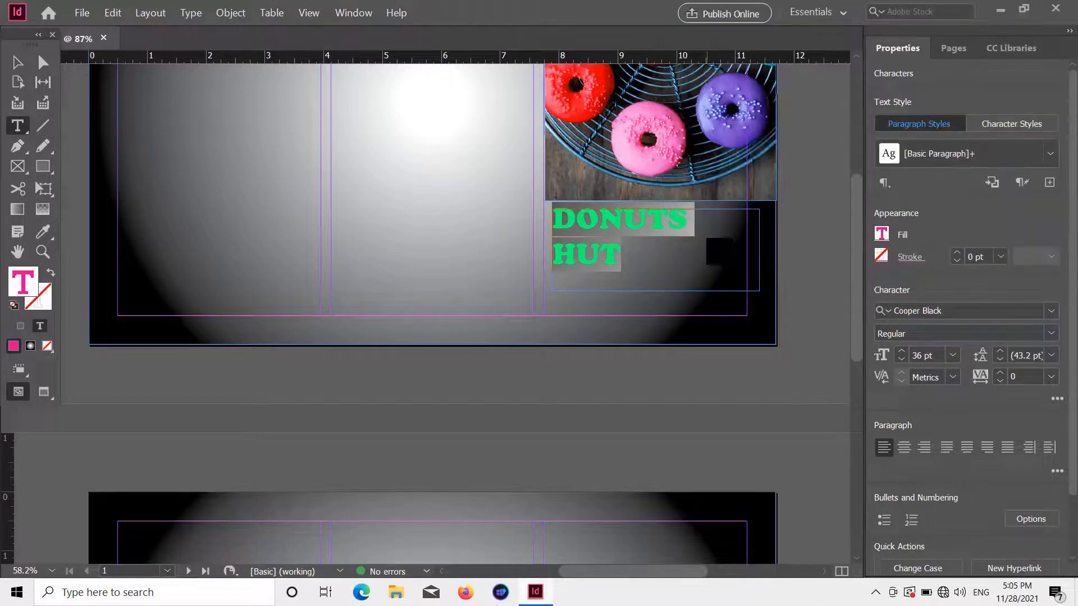
Step: Justify the HUT line with its last line centred and shift the word toward the right side of the text frame with spaces
click(635, 257)
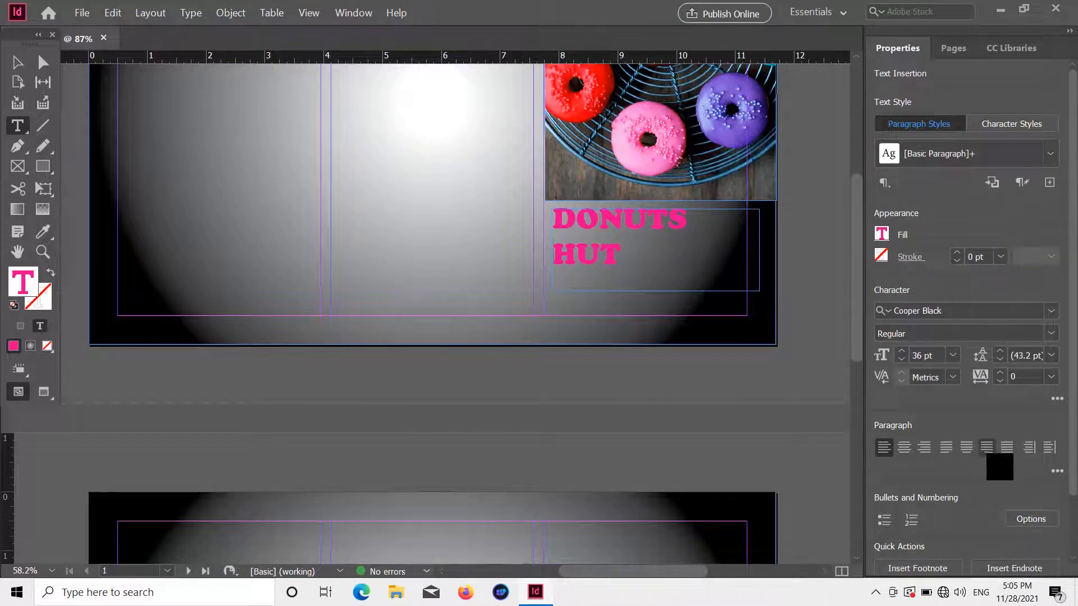
click(966, 447)
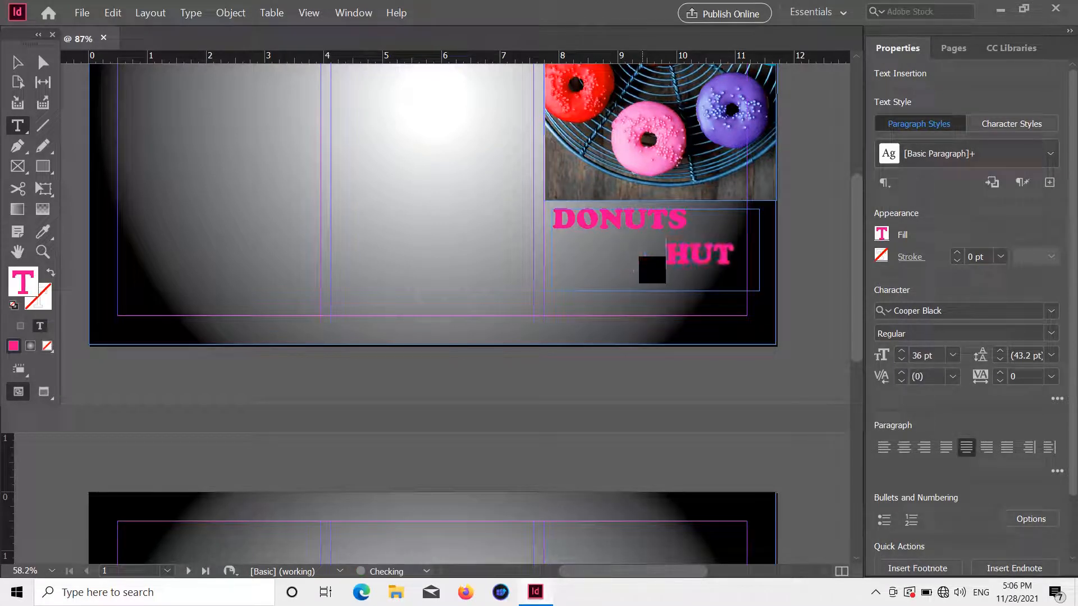
scroll(611, 246, up, 2)
scroll(587, 243, down, 1)
click(562, 258)
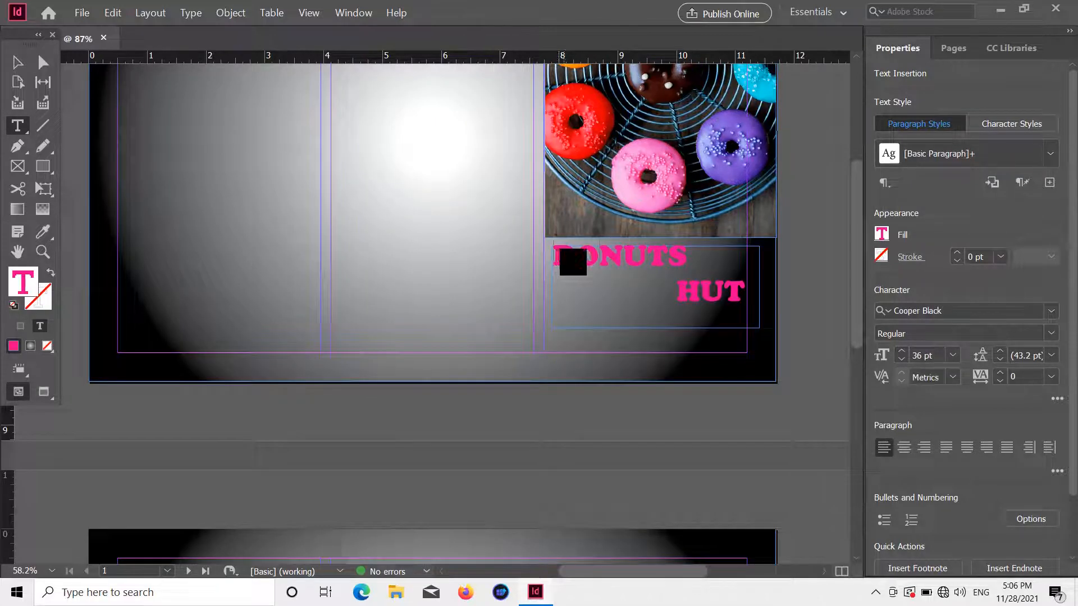
scroll(675, 302, up, 1)
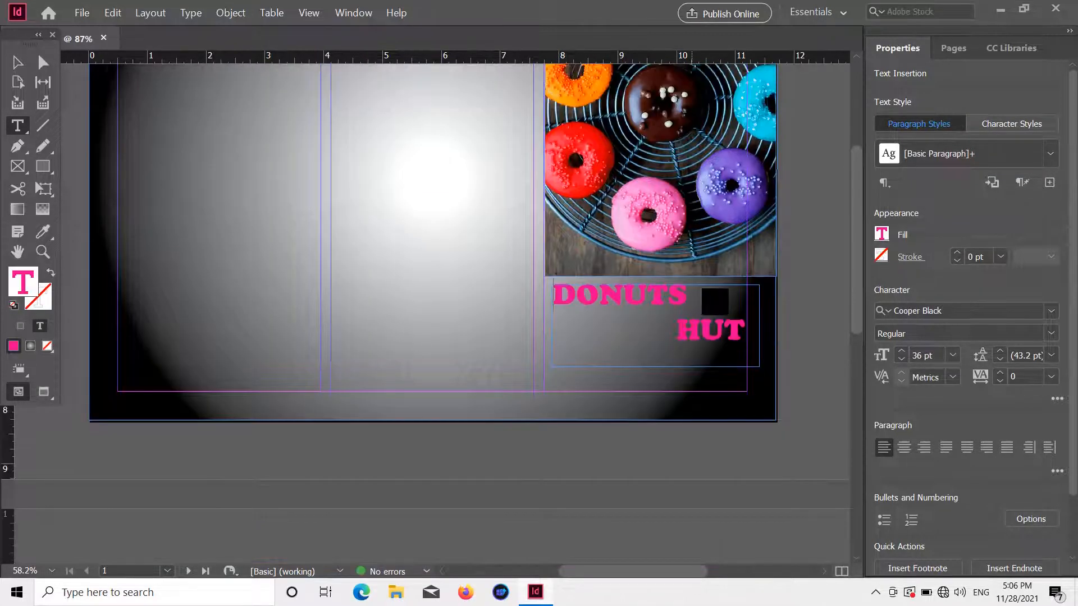
scroll(749, 353, up, 1)
Step: Outline the DONUTS HUT text with a 2 pt stroke in the C=100 M=0 Y=0 K=0 swatch
drag(749, 360, 566, 342)
click(883, 257)
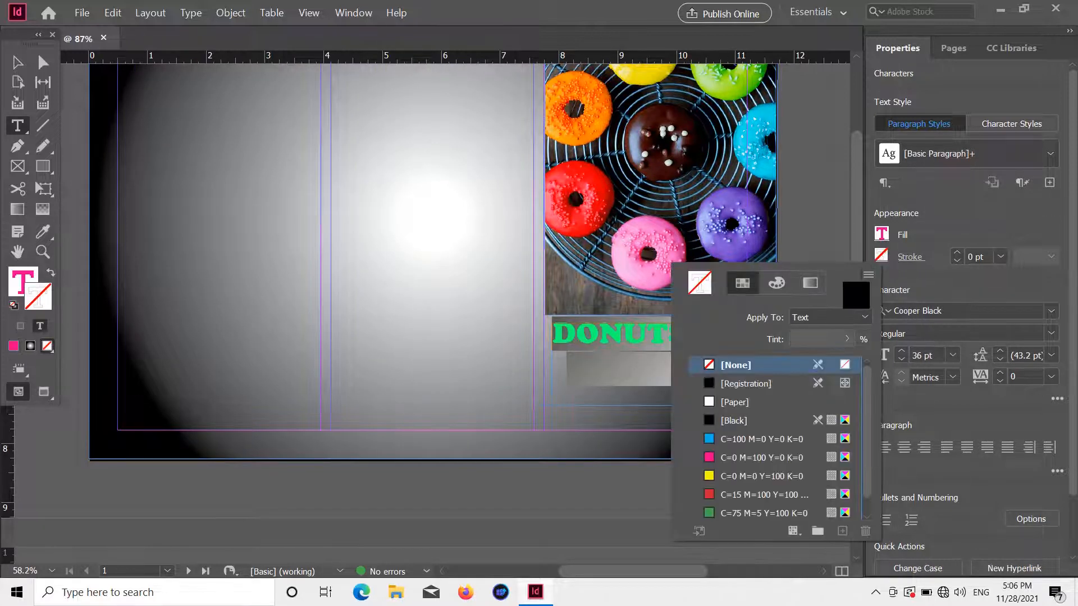
scroll(736, 475, down, 1)
click(717, 426)
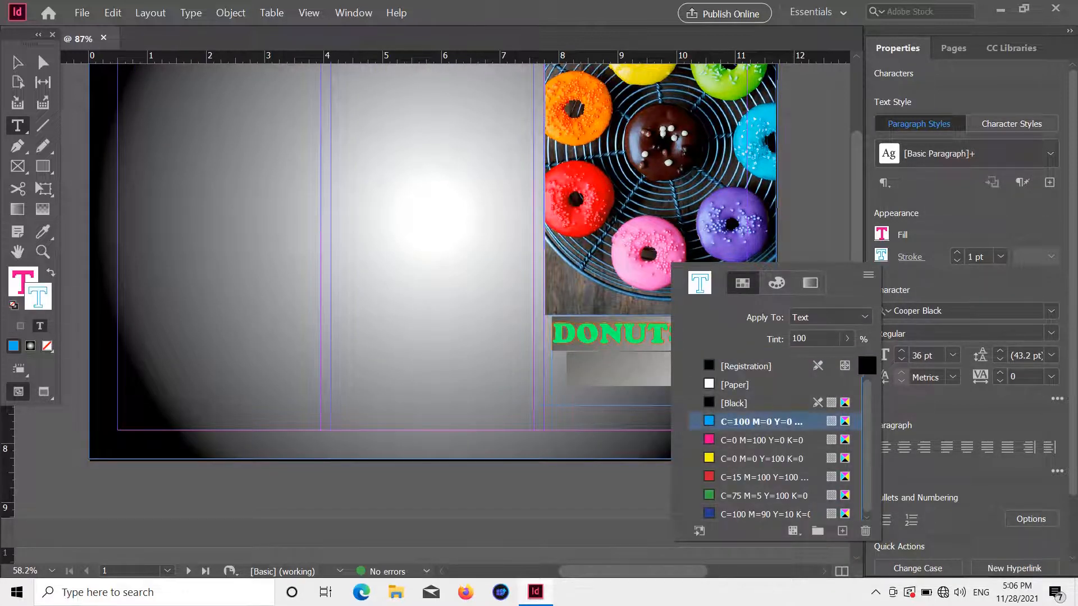
click(970, 234)
click(1000, 257)
click(1001, 292)
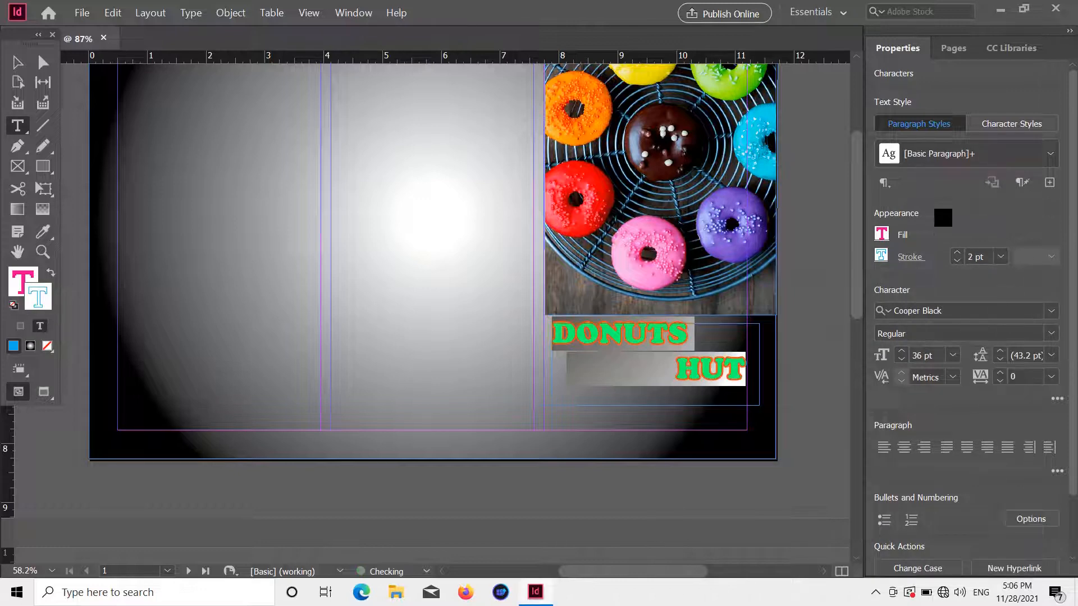
click(821, 343)
Step: Enlarge both lines of the DONUTS HUT text to 48 pt
click(18, 63)
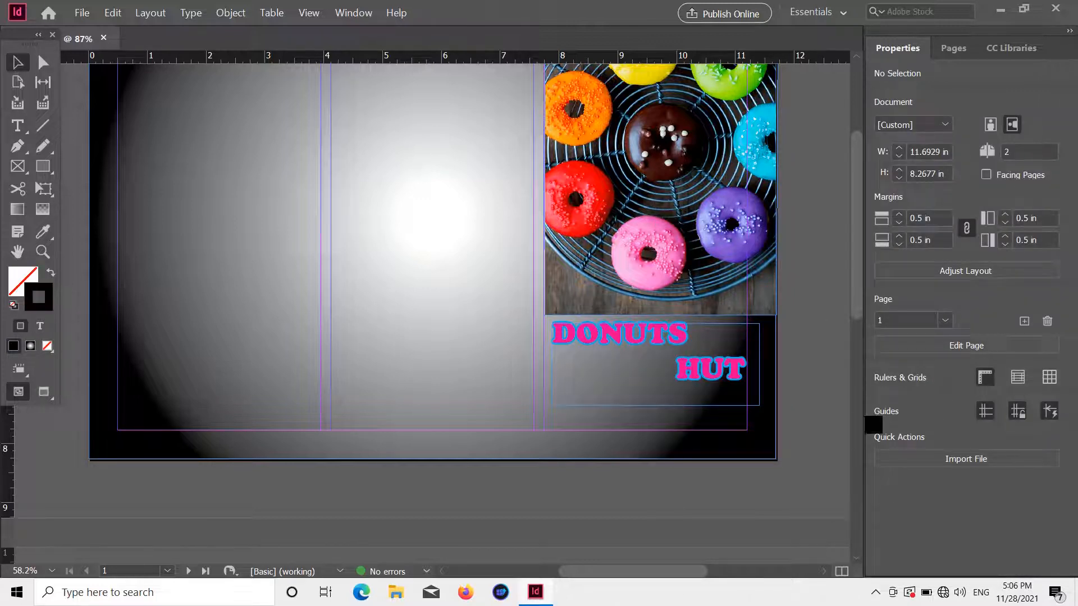
scroll(821, 419, up, 3)
scroll(821, 419, down, 3)
scroll(670, 364, up, 2)
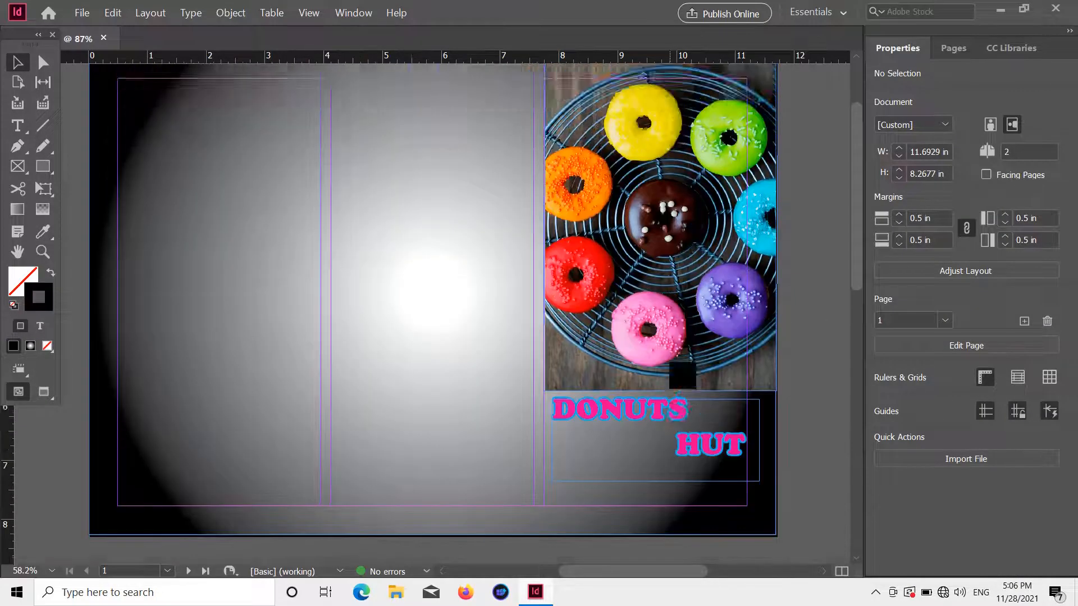
scroll(682, 374, down, 1)
double_click(682, 404)
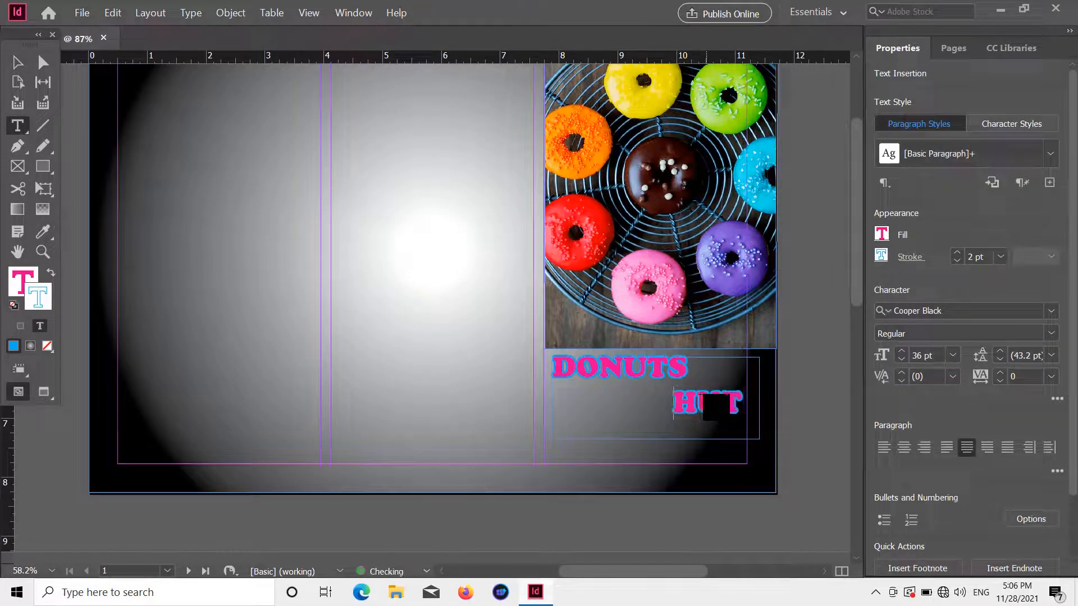
drag(744, 414, 527, 369)
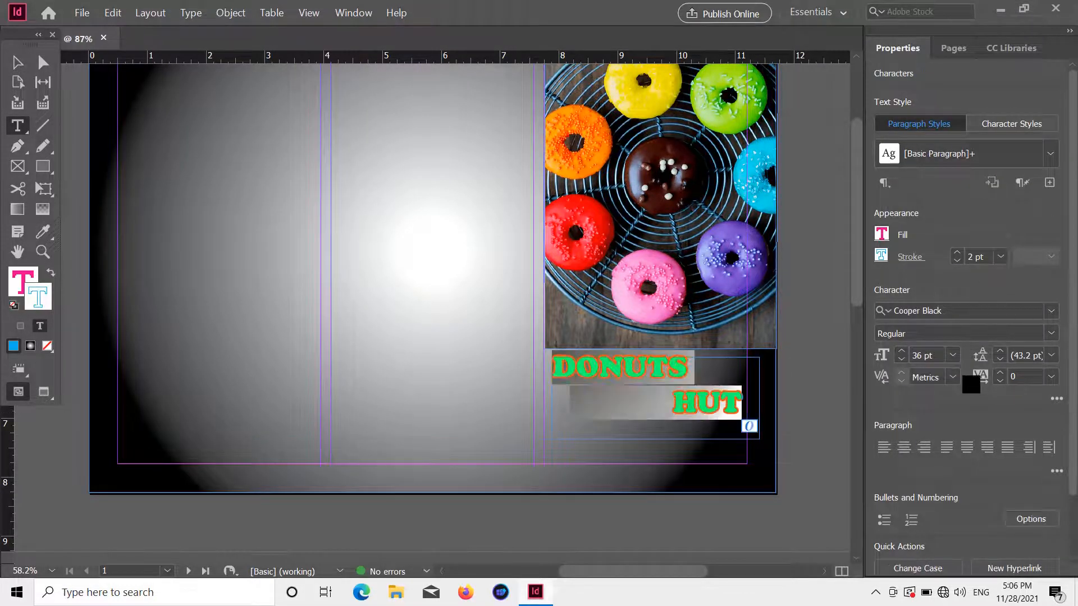
click(952, 355)
click(955, 303)
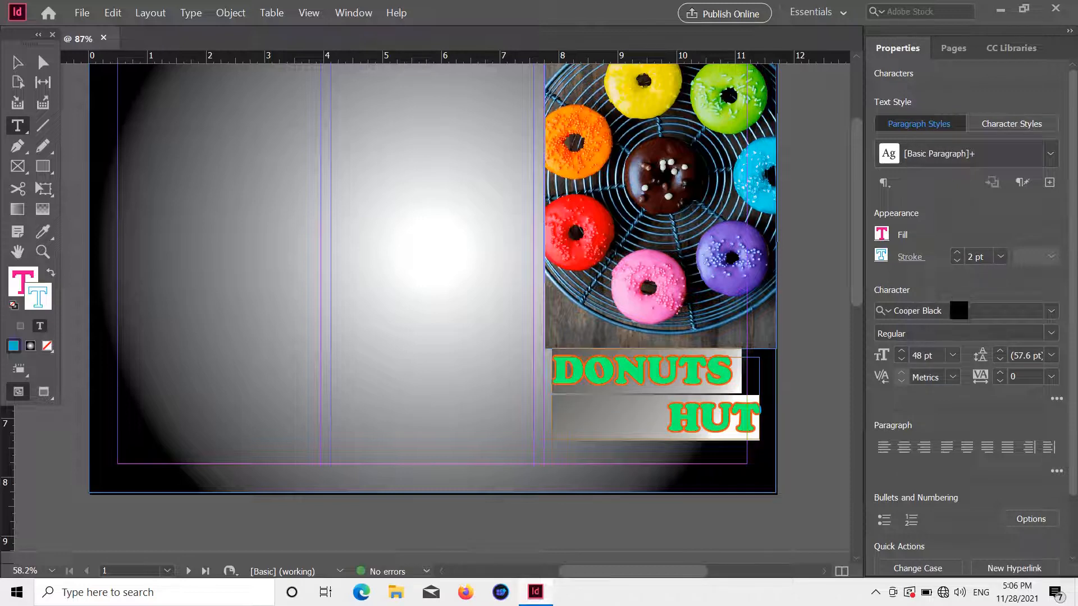
click(820, 470)
Step: Shift HUT slightly left by removing a space, and move the title frame to about X 7.97 in, Y 6.19 in
click(668, 419)
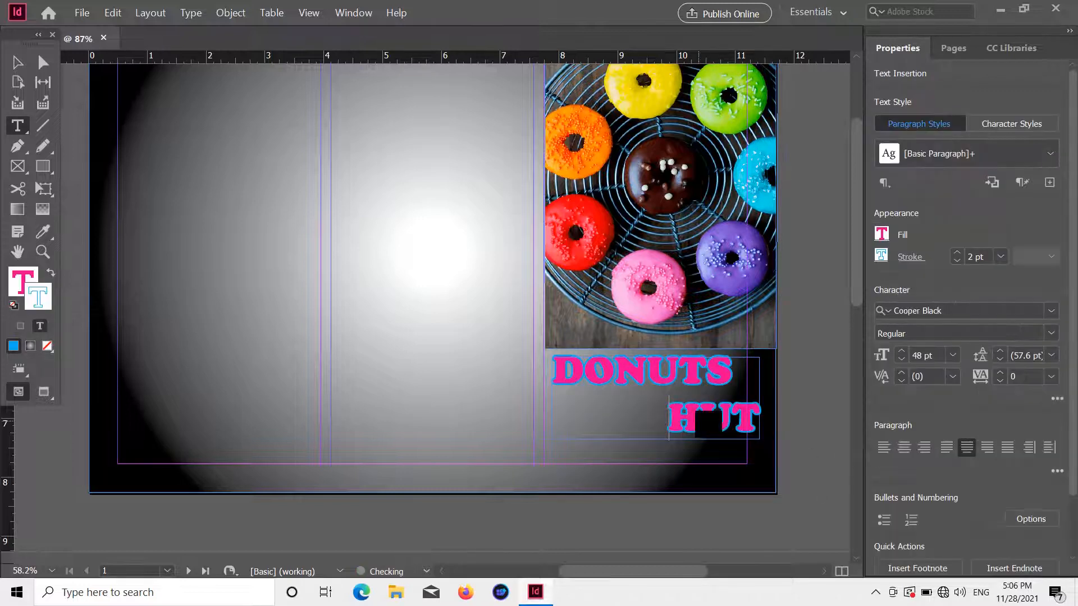
key(BackSpace)
click(639, 382)
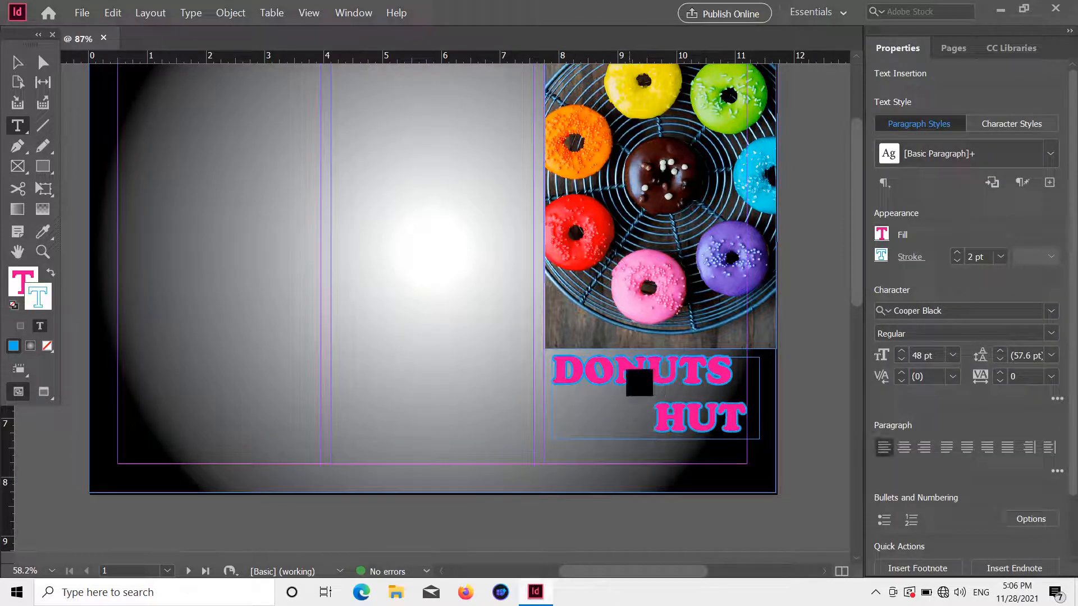
key(Escape)
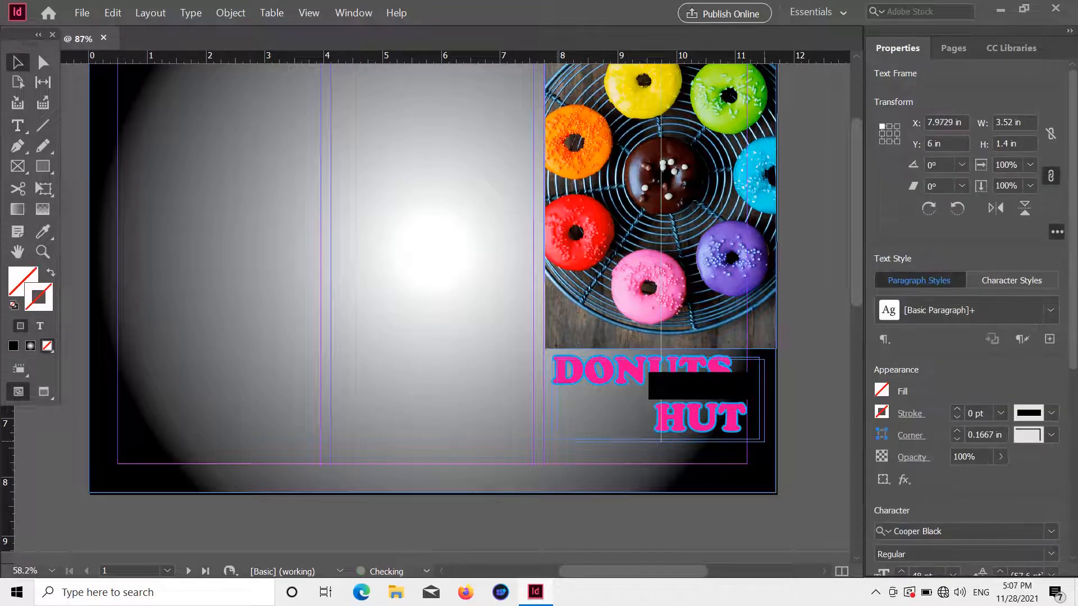
drag(677, 388, 681, 396)
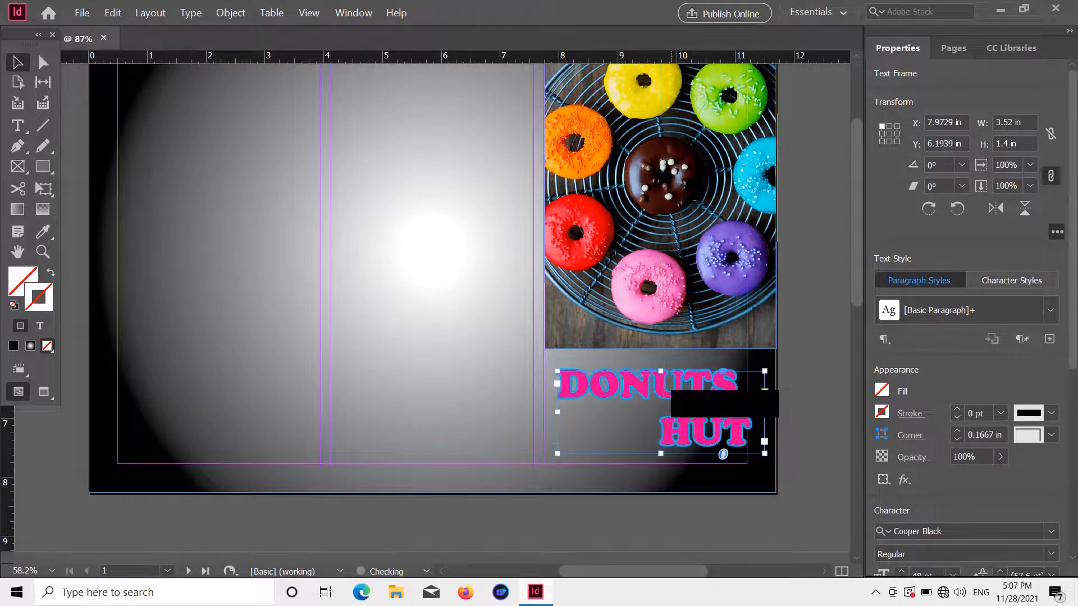
click(826, 349)
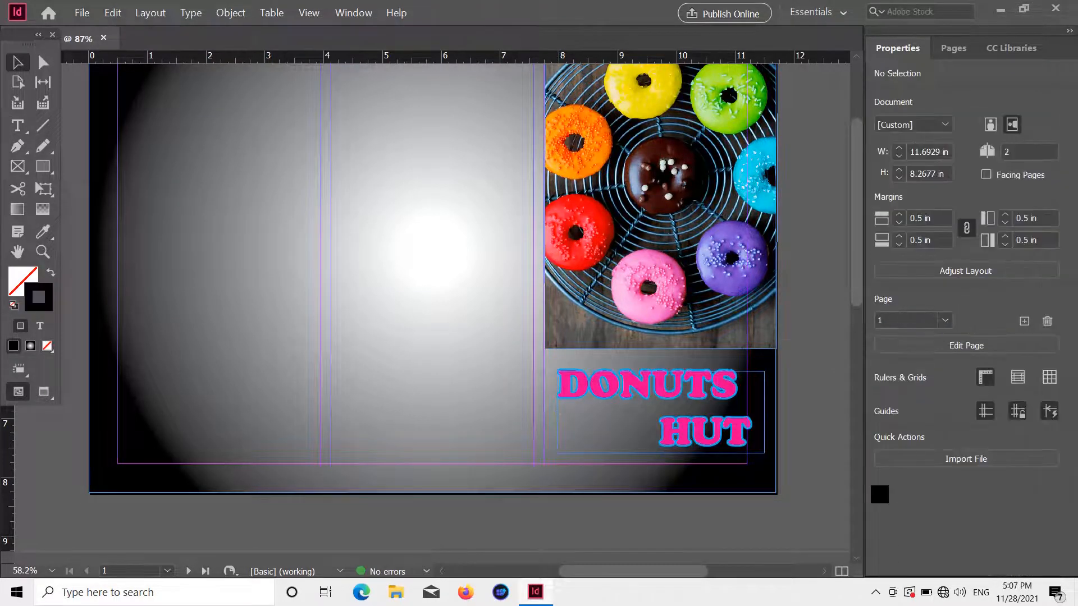
Step: Place vertical guides on page 1 in the two column gutters, at about 4.04 in and 7.66 in
scroll(848, 446, up, 3)
scroll(830, 438, down, 2)
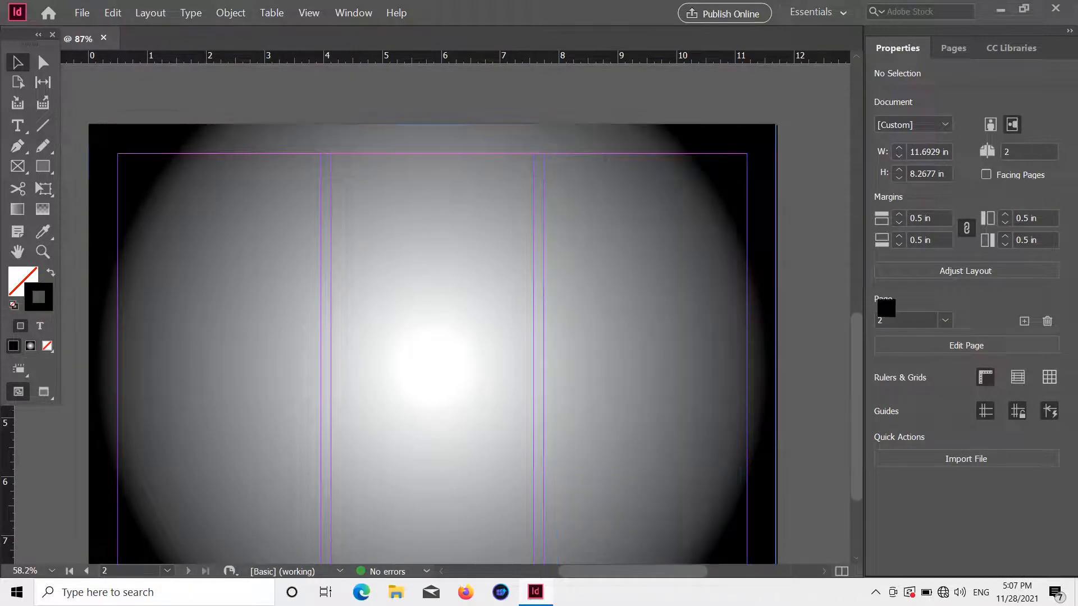
scroll(433, 314, up, 2)
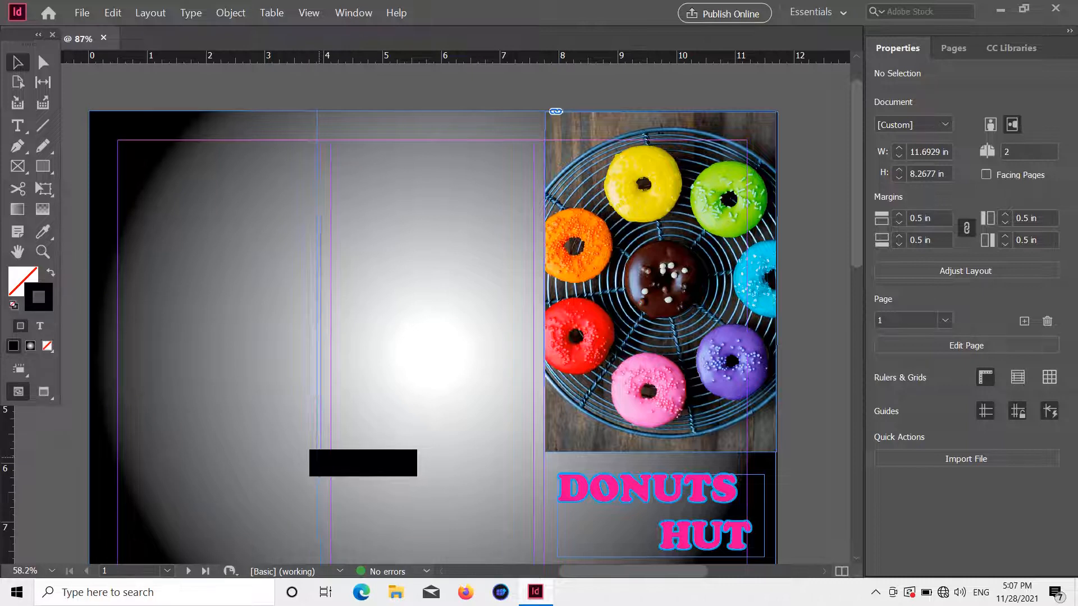
drag(320, 455, 326, 450)
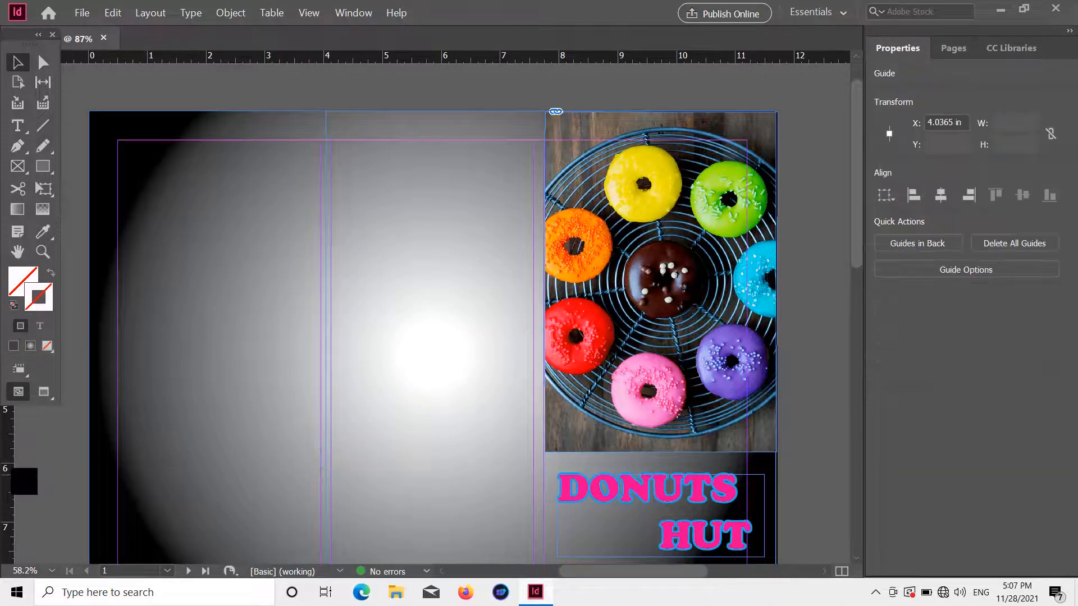
drag(10, 476, 539, 443)
Step: Extend the left edge of the donut photo's frame to the 7.66 in guide and adjust the photo to fill it
click(548, 284)
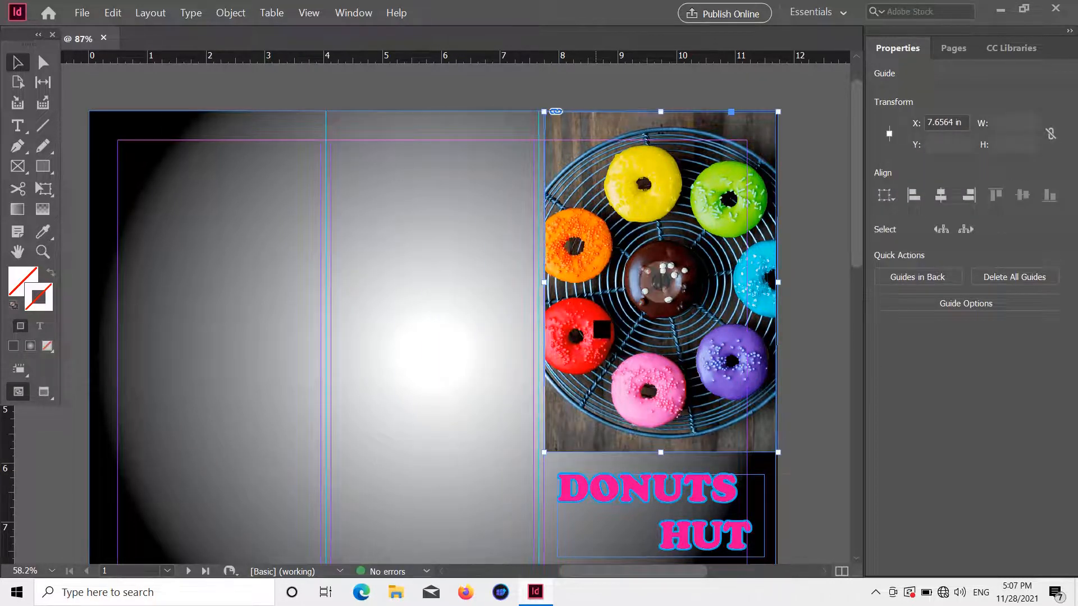
drag(545, 283, 539, 286)
double_click(540, 290)
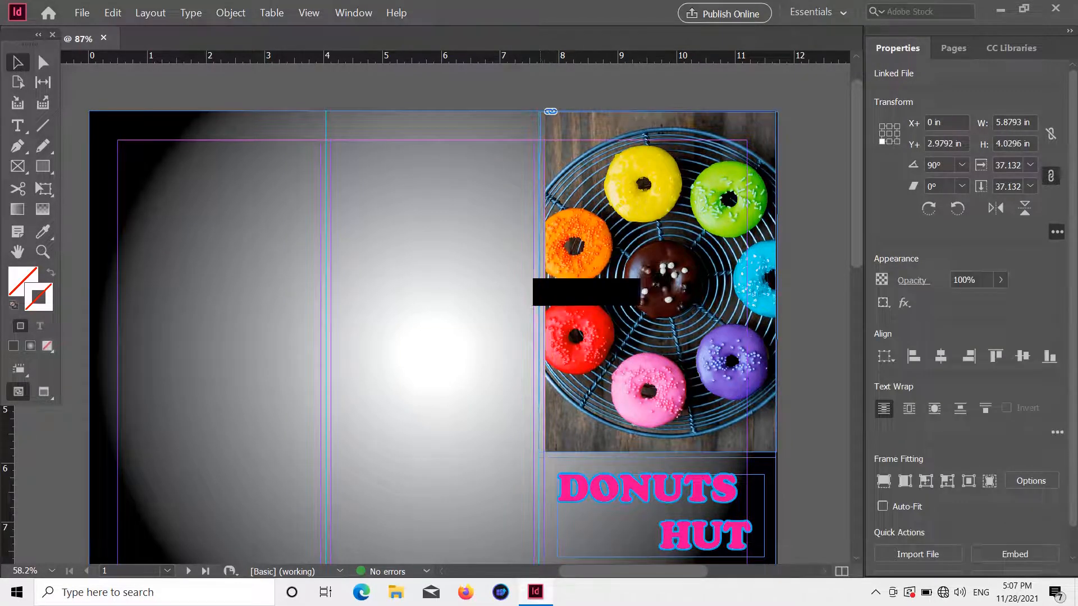
click(817, 317)
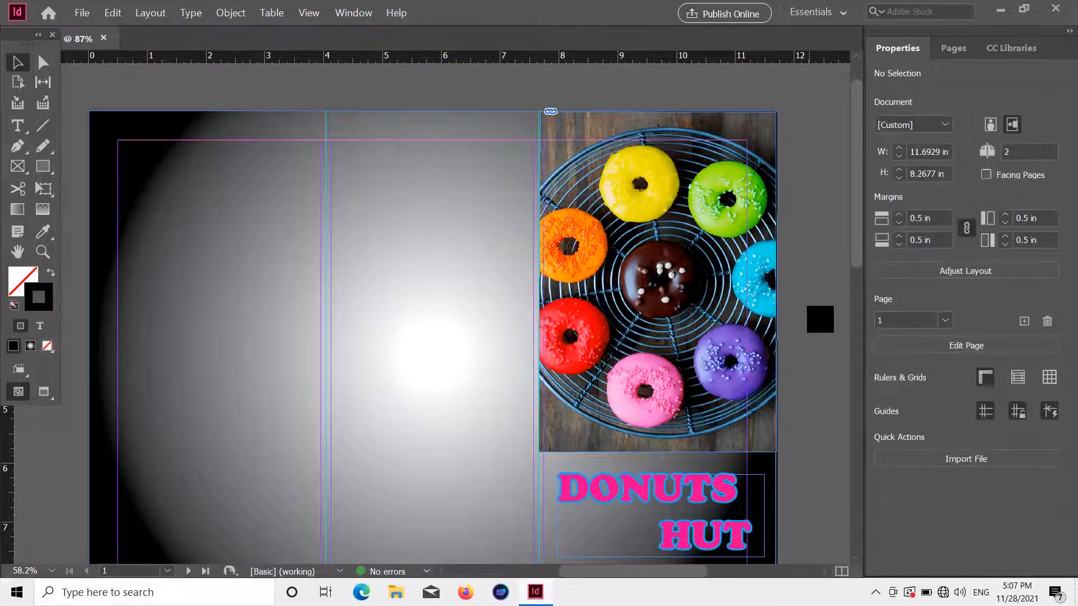
Step: Draw an ellipse about 2.54 in wide and 3.24 in high in the upper part of page 1's middle column
scroll(806, 328, down, 3)
scroll(807, 329, down, 2)
scroll(770, 330, up, 2)
scroll(770, 334, down, 3)
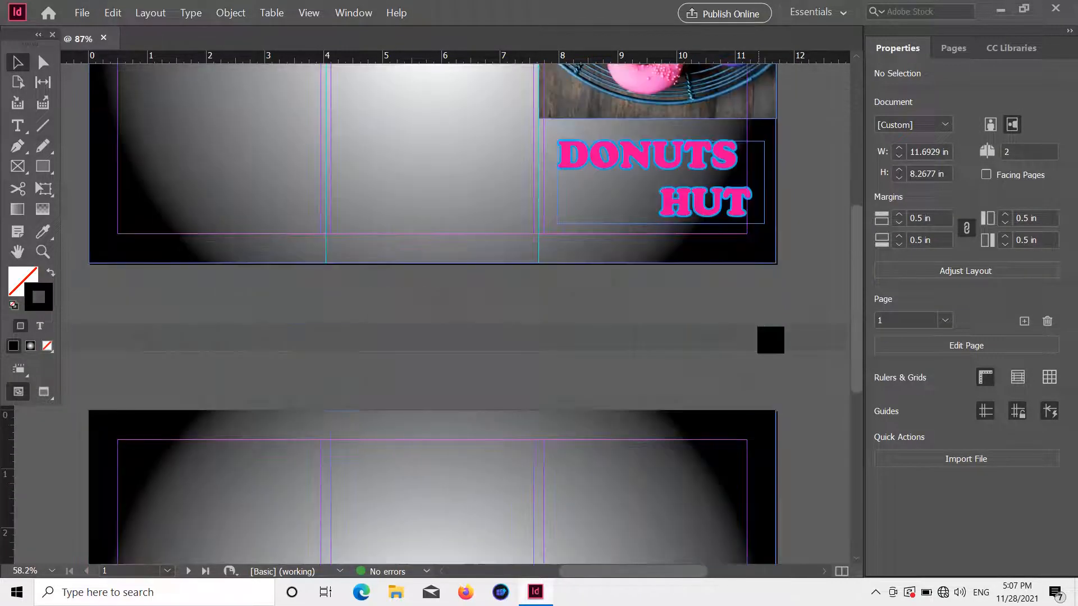
scroll(769, 339, up, 6)
scroll(770, 339, down, 3)
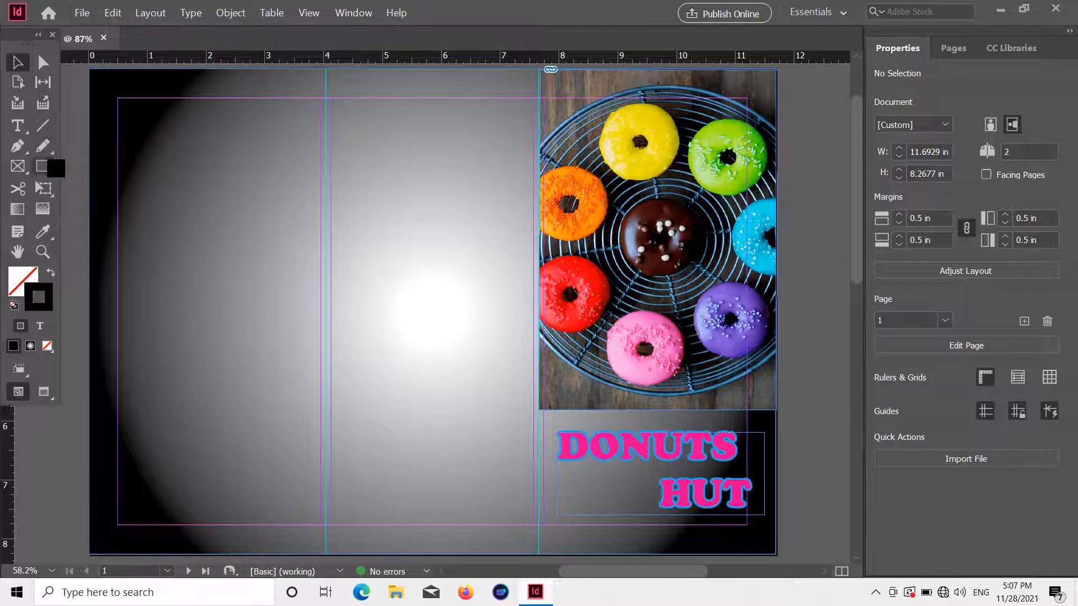
click(44, 170)
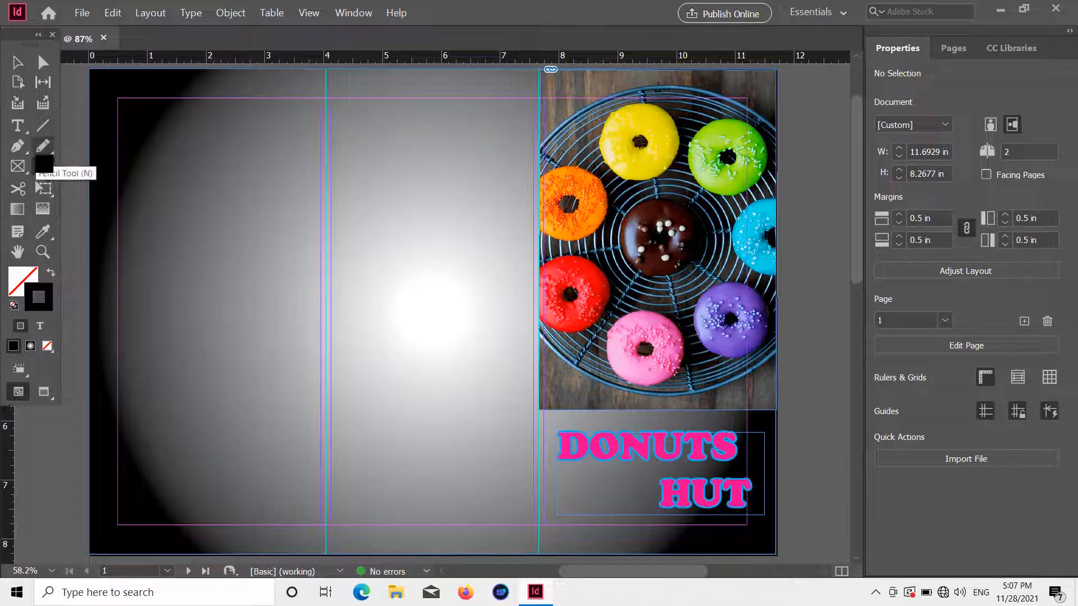
click(44, 166)
click(101, 201)
scroll(422, 114, up, 3)
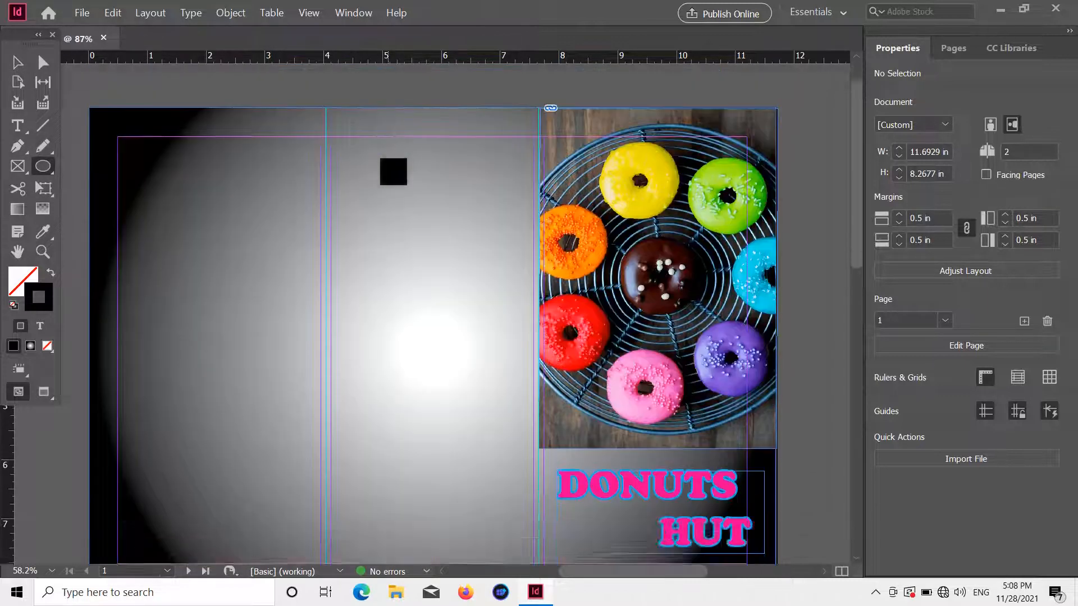
mouse_move(366, 187)
mouse_down()
mouse_move(426, 323)
mouse_move(517, 380)
mouse_up()
key(a)
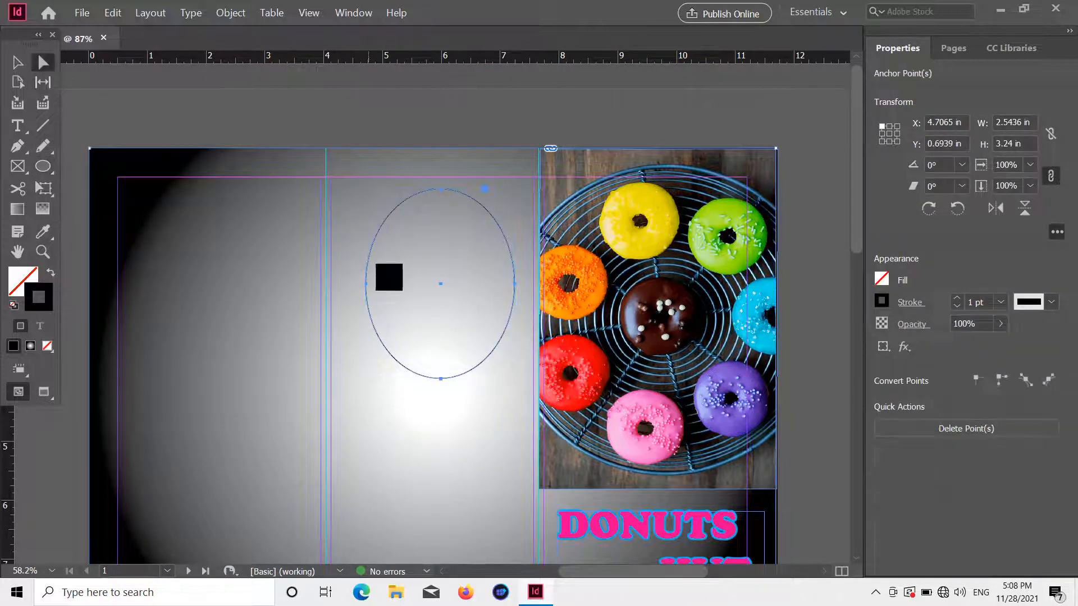
Step: Fill the ellipse with the C=100 M=0 Y=0 K=0 swatch and move it down to about X 4.68 in, Y 1.47 in
click(426, 359)
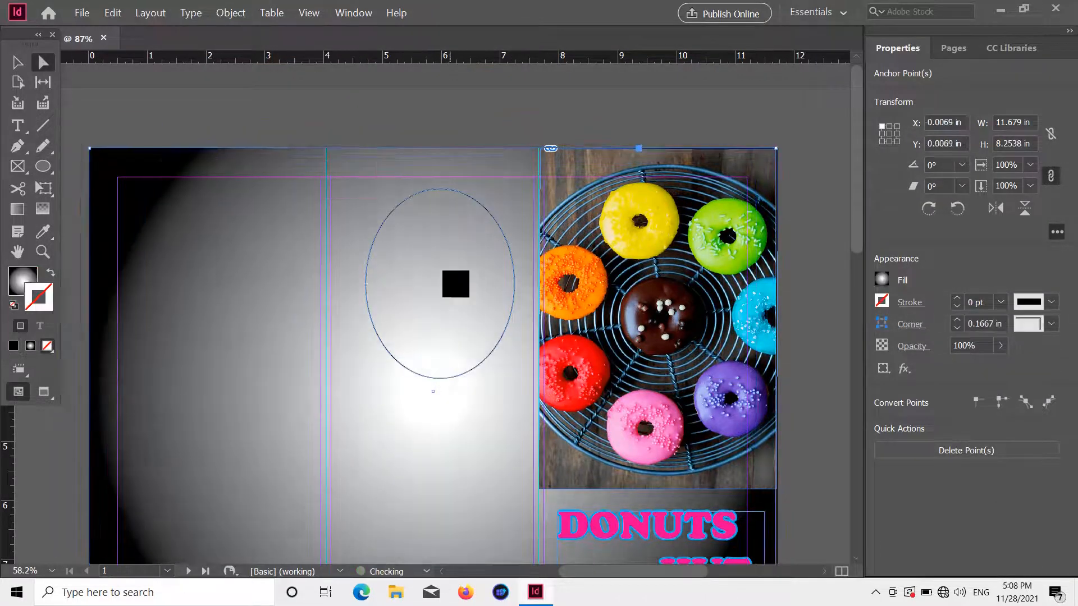
click(513, 242)
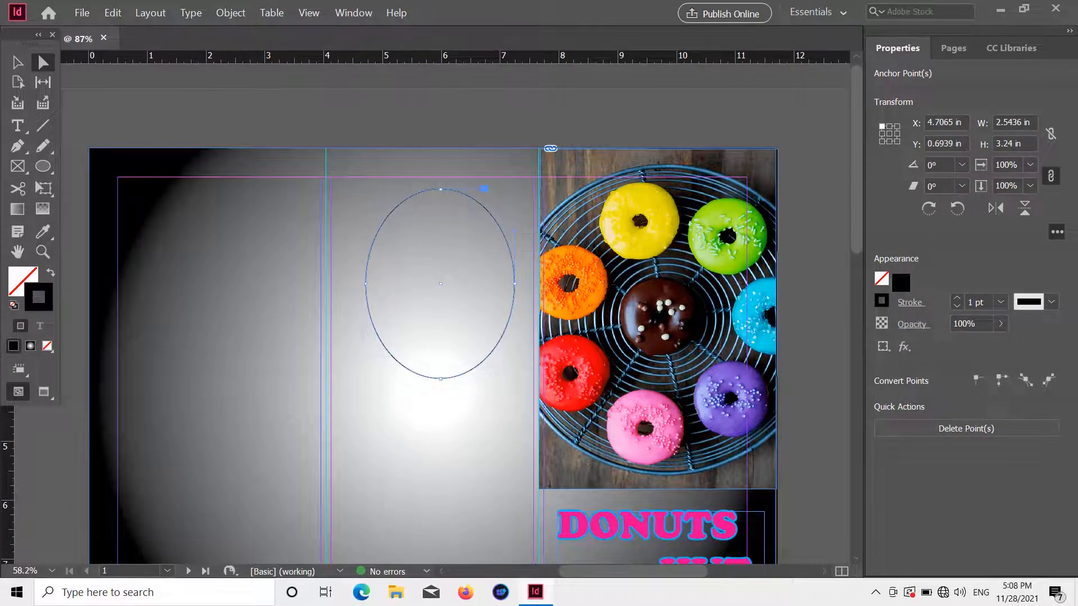
click(881, 280)
click(732, 461)
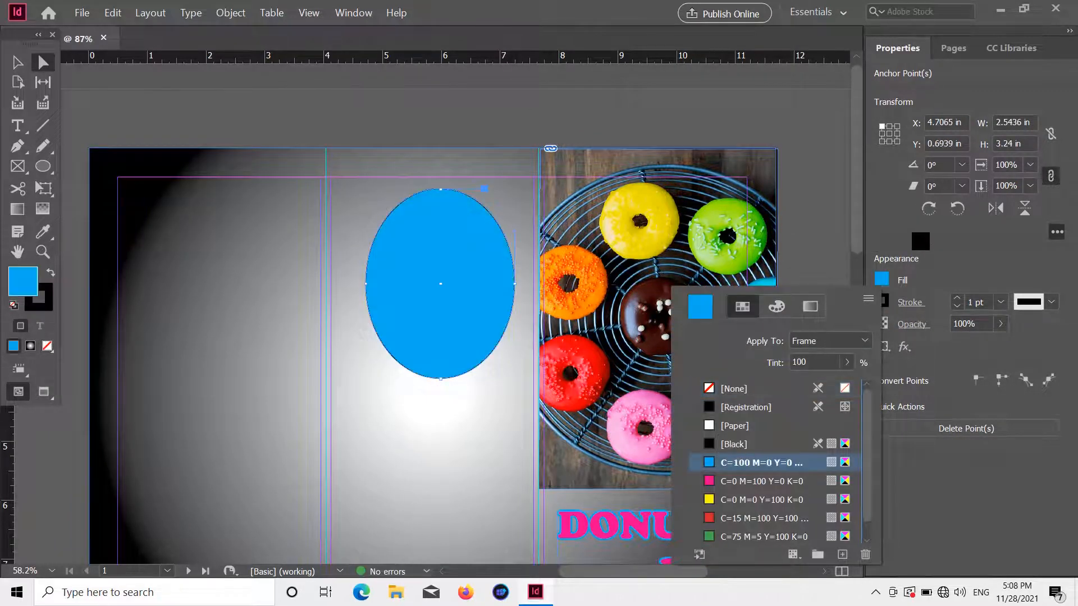
click(921, 233)
mouse_move(479, 270)
mouse_down()
mouse_move(505, 314)
mouse_move(490, 285)
mouse_up()
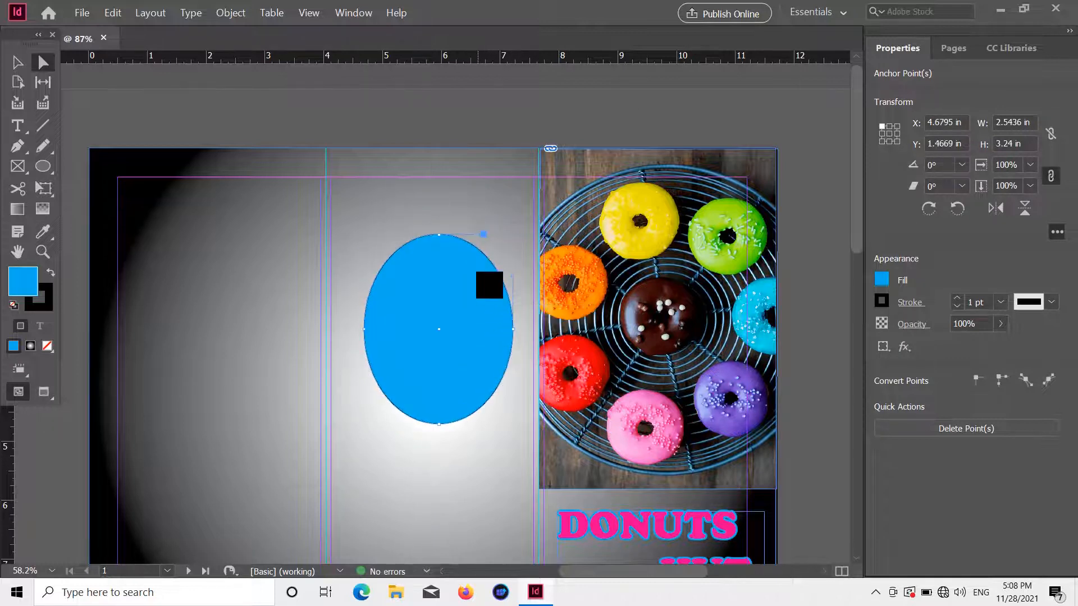
Step: Enlarge the blue ellipse to about 2.97 by 3.79 in and move it to about X 4.37 in, Y 0.65 in
key(v)
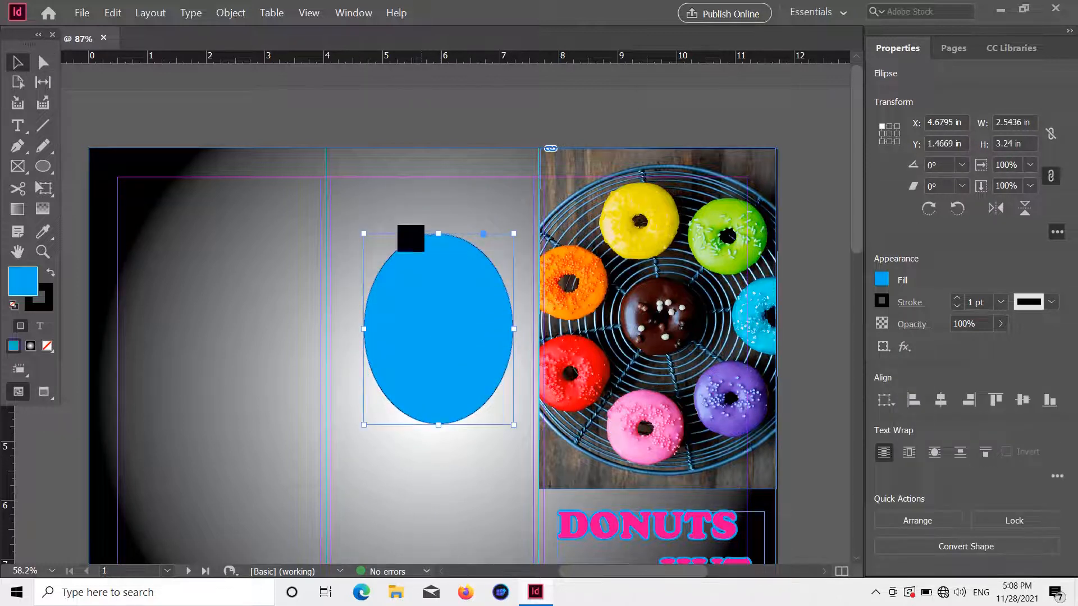
drag(364, 234, 339, 203)
drag(428, 284, 435, 268)
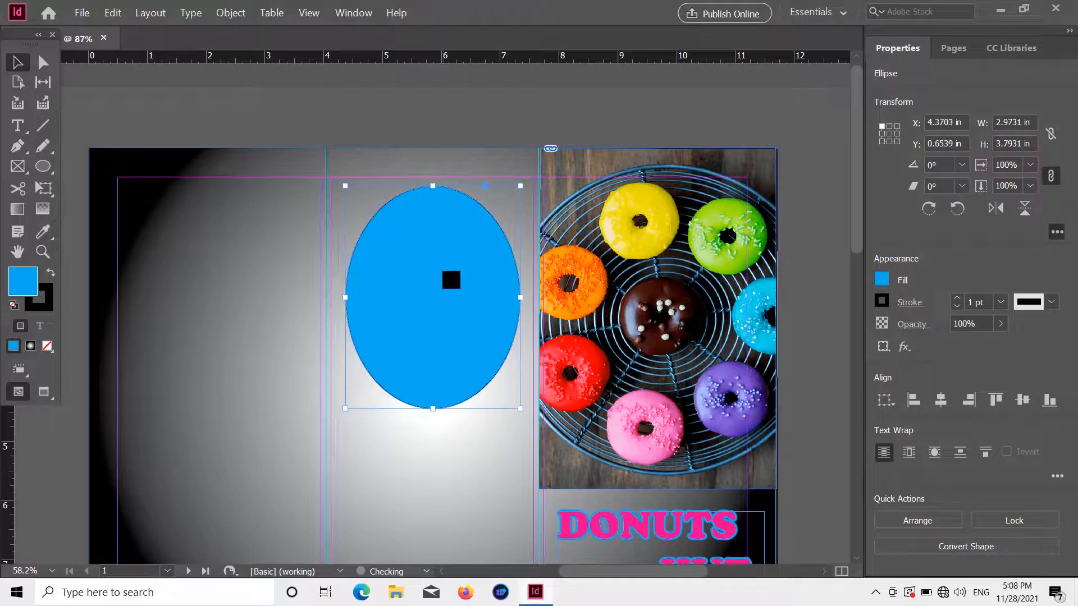
click(611, 93)
scroll(824, 342, down, 3)
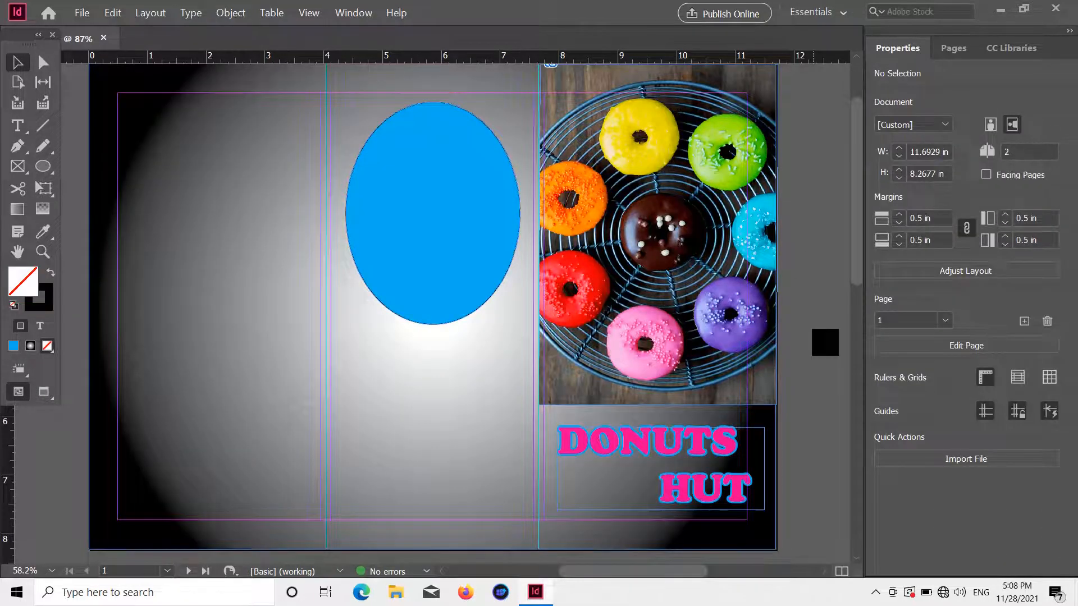
click(476, 179)
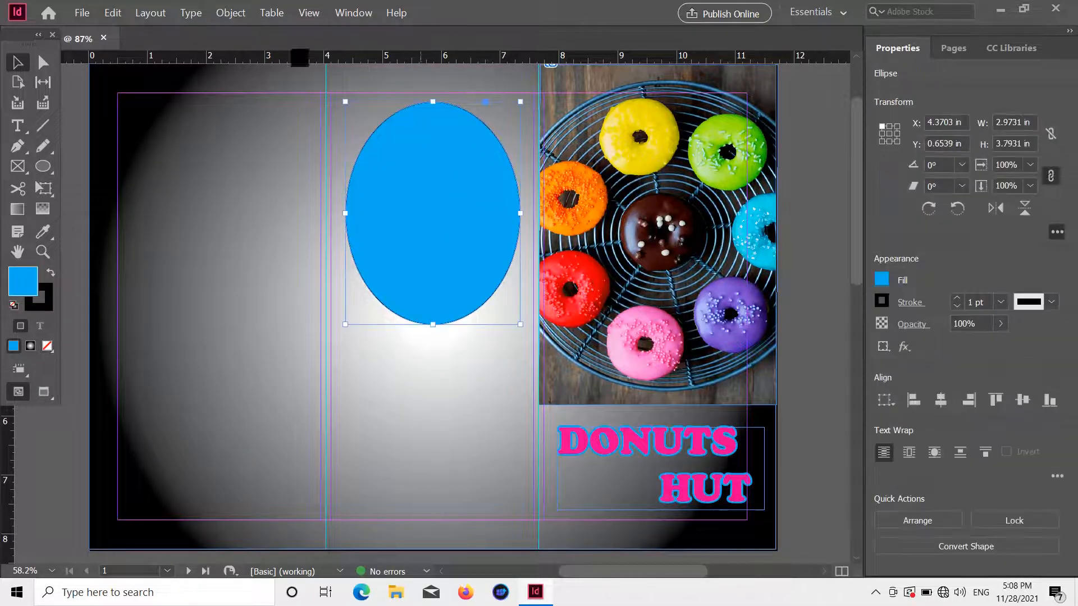
click(88, 15)
click(207, 184)
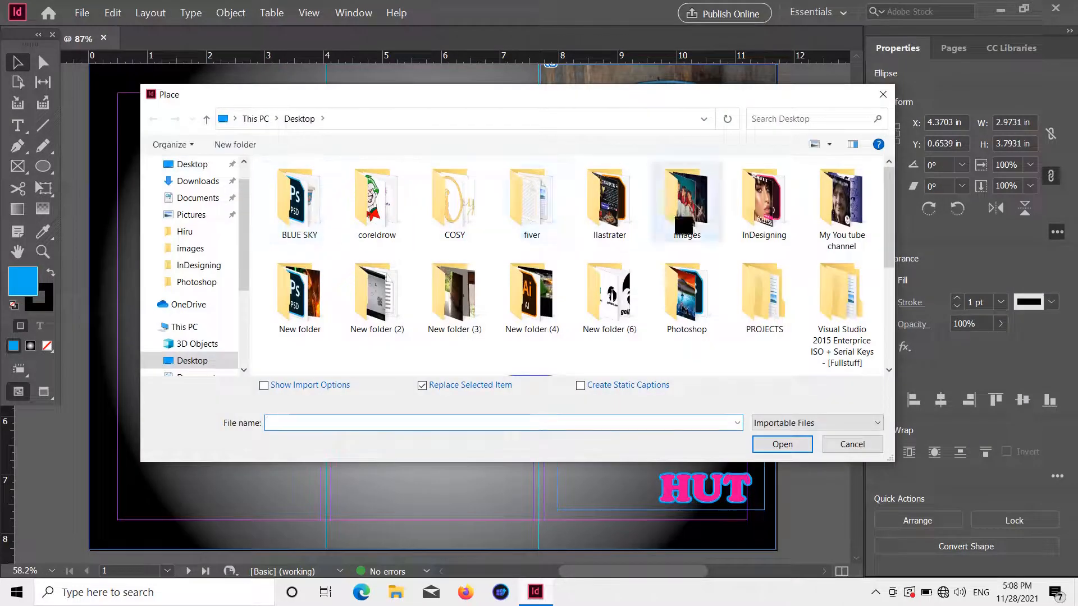
click(883, 94)
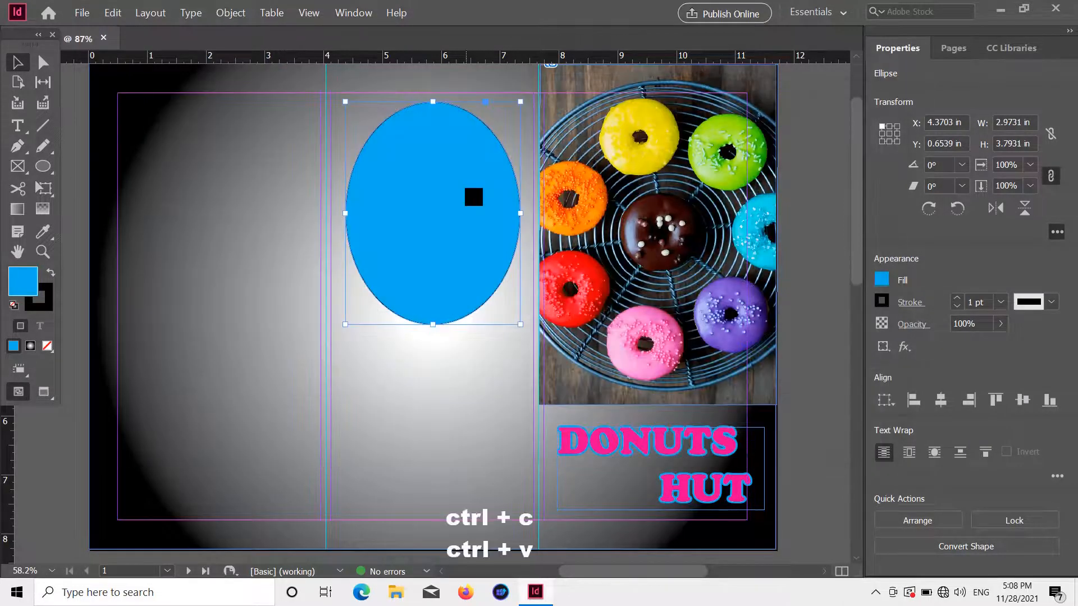
Step: Duplicate the blue ellipse and fill the copy with the C=0 M=100 Y=0 K=0 swatch
key(ctrl+v)
drag(399, 307, 255, 256)
click(455, 184)
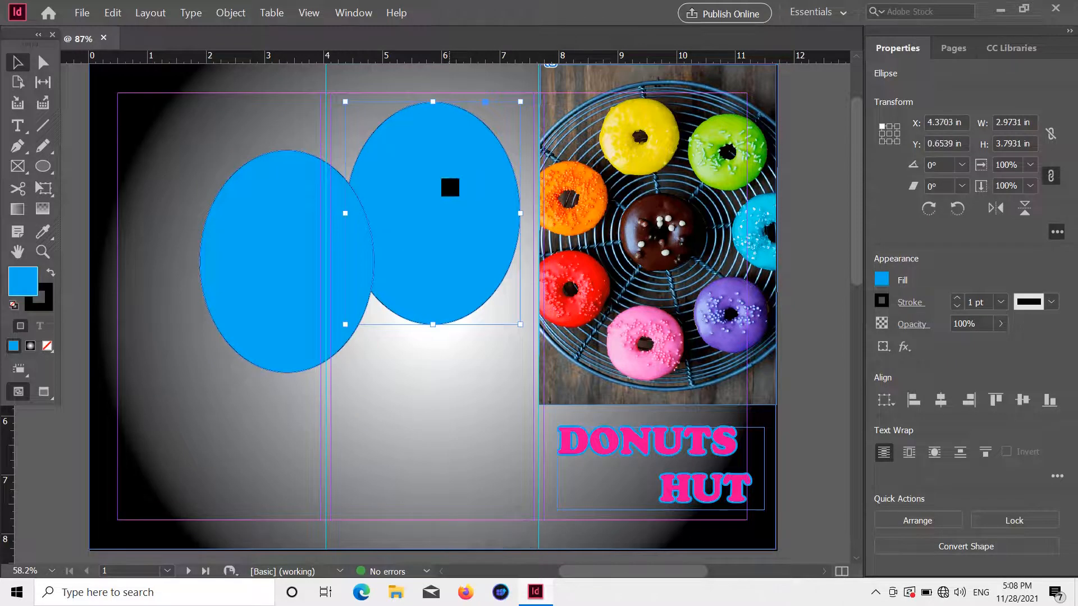
click(293, 247)
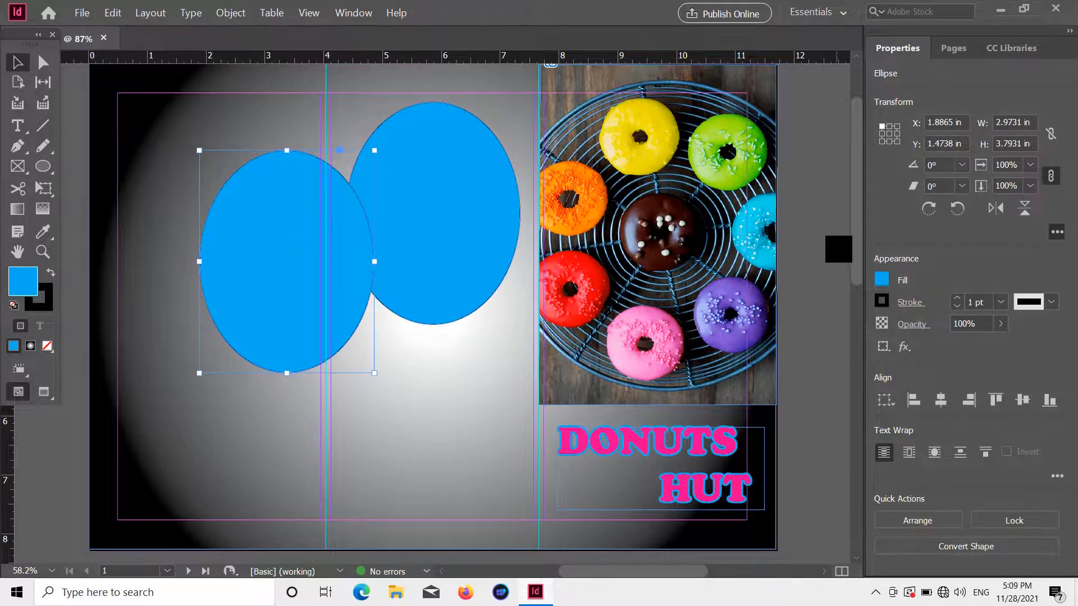
click(887, 283)
click(724, 483)
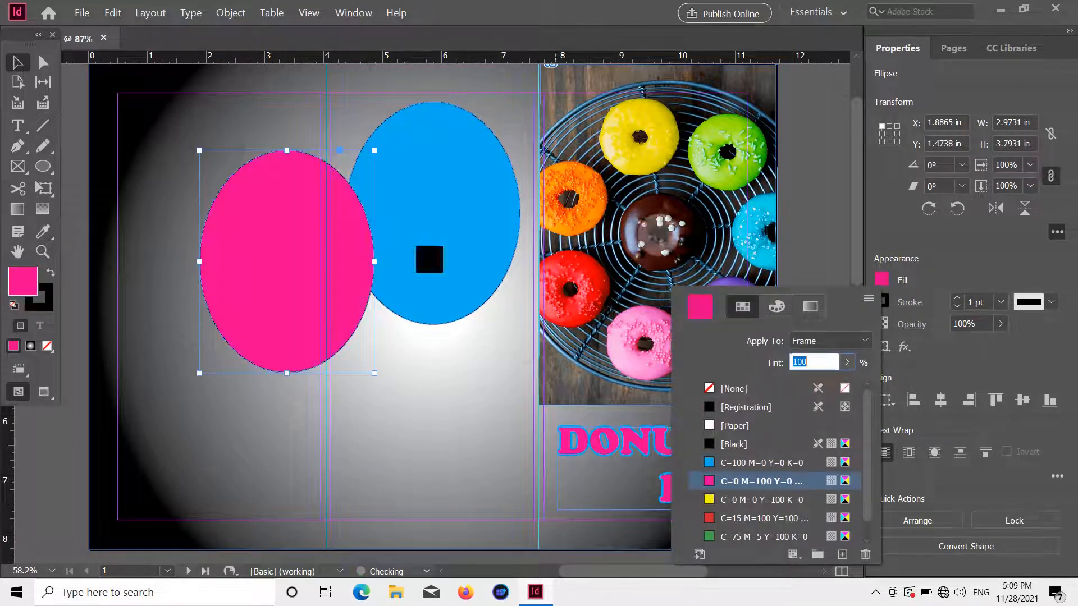
Step: Center the pink ellipse over the blue one and shrink it to about 2.85 by 3.63 in, leaving an even blue border
drag(289, 269, 435, 224)
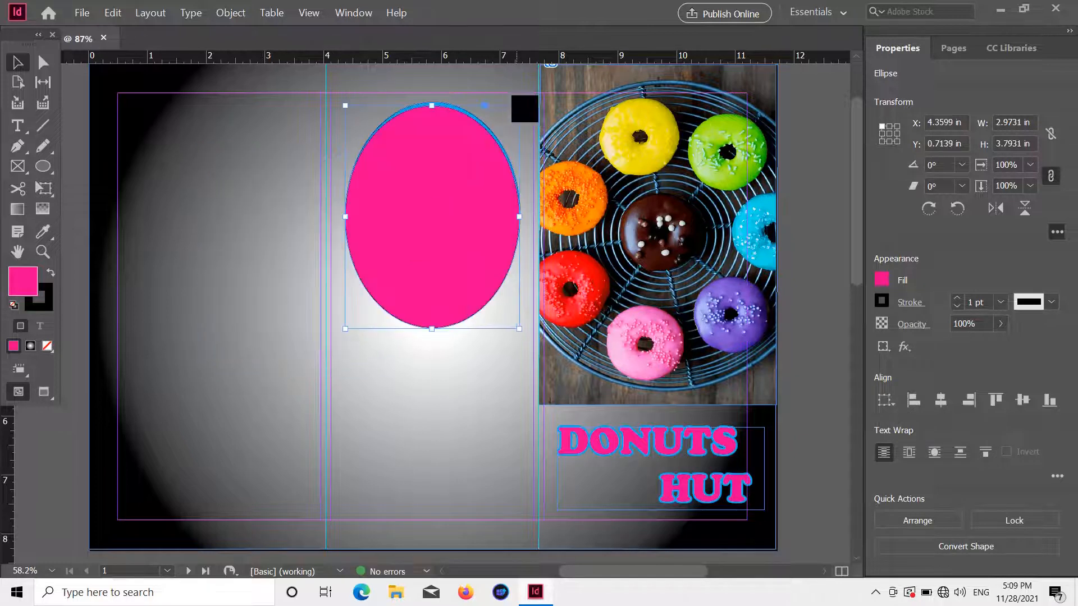
drag(517, 105, 510, 115)
mouse_move(456, 180)
mouse_down()
mouse_move(463, 170)
mouse_move(454, 178)
mouse_up()
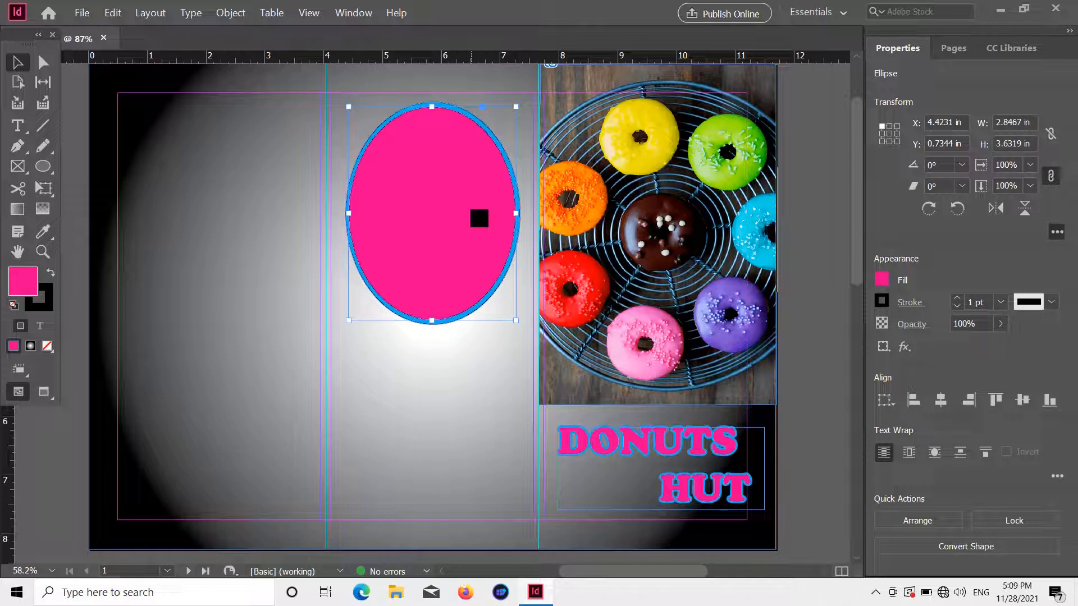
drag(421, 222, 419, 225)
Step: Set the pink ellipse's stroke color to the C=0 M=100 Y=0 K=0 swatch
click(881, 301)
click(971, 503)
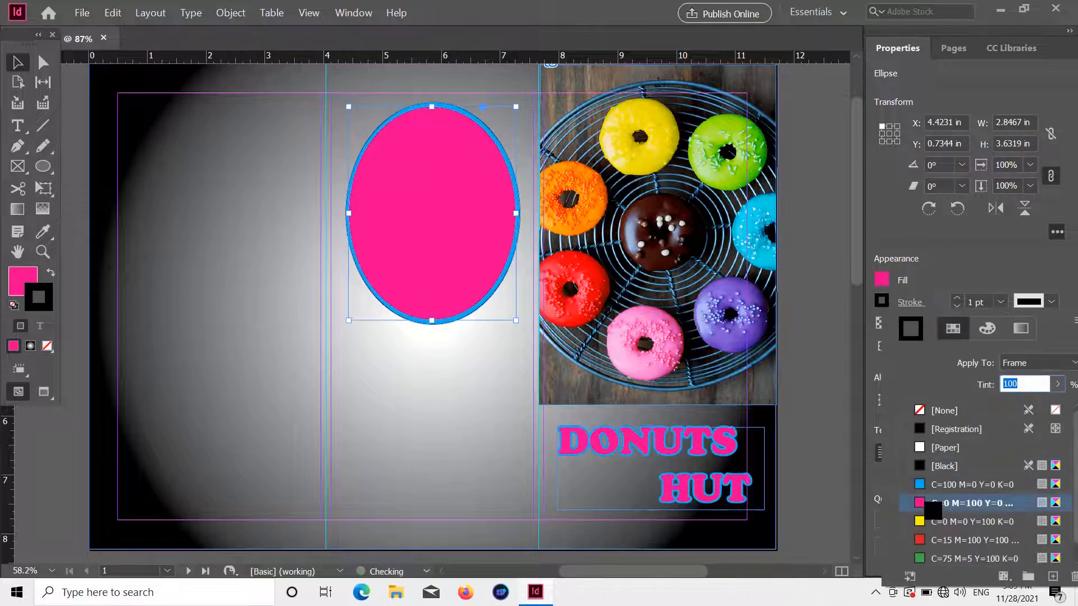
click(908, 241)
Step: Place the image Doughnut-Compilation-FB-Final-Final from the Desktop into the pink ellipse
click(84, 12)
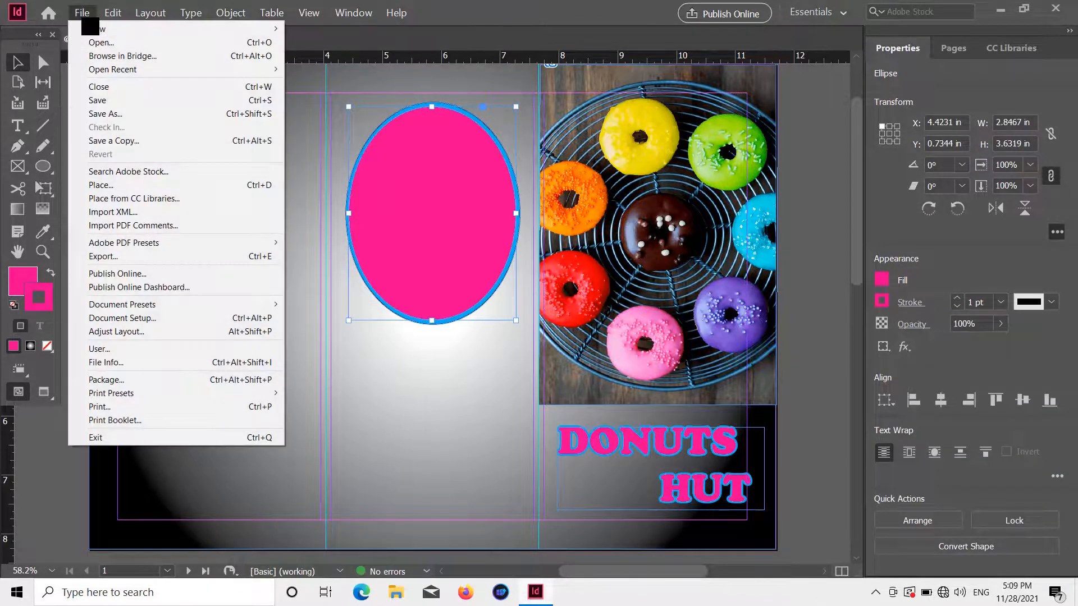
click(169, 187)
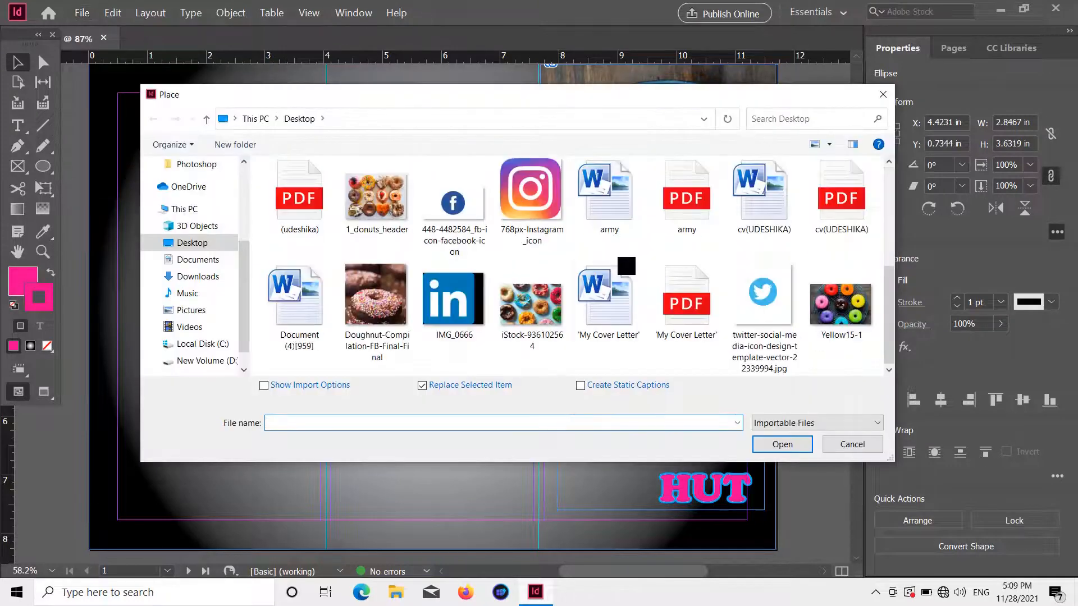
click(396, 317)
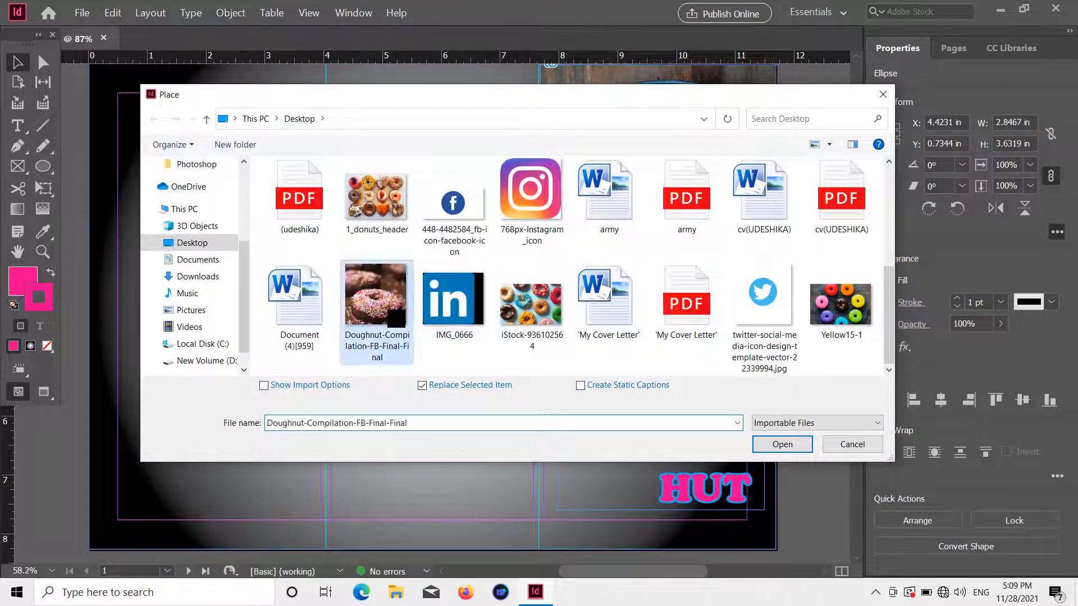
double_click(395, 316)
Step: Scale the doughnut image inside the ellipse down to about 3.87 by 3.85 in and reposition it to fill the frame
double_click(448, 253)
scroll(448, 253, down, 3)
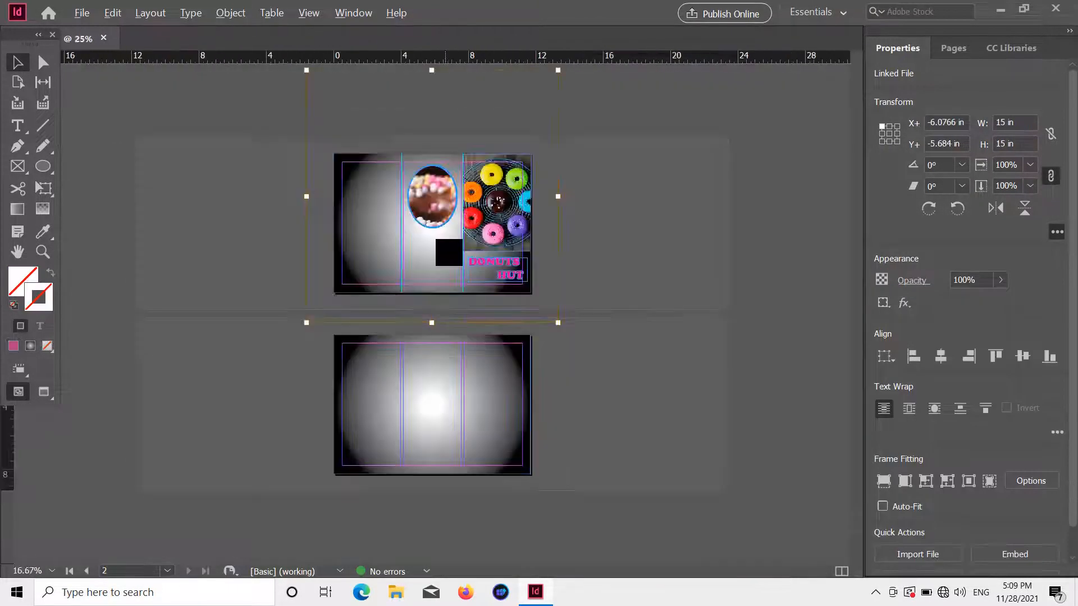
key(ctrl+minus)
drag(495, 319, 440, 270)
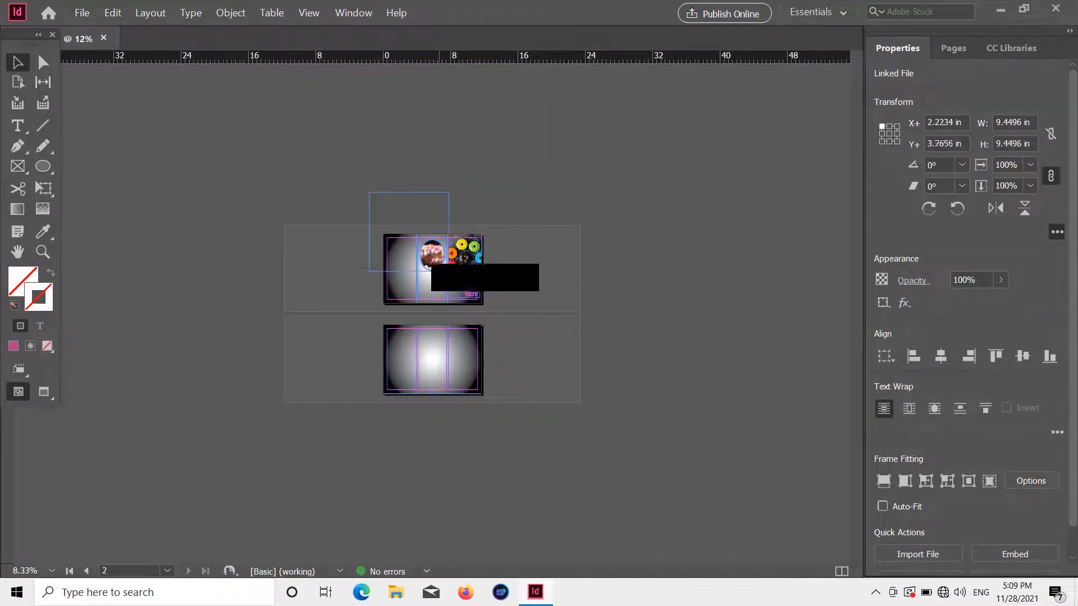
drag(370, 192, 417, 241)
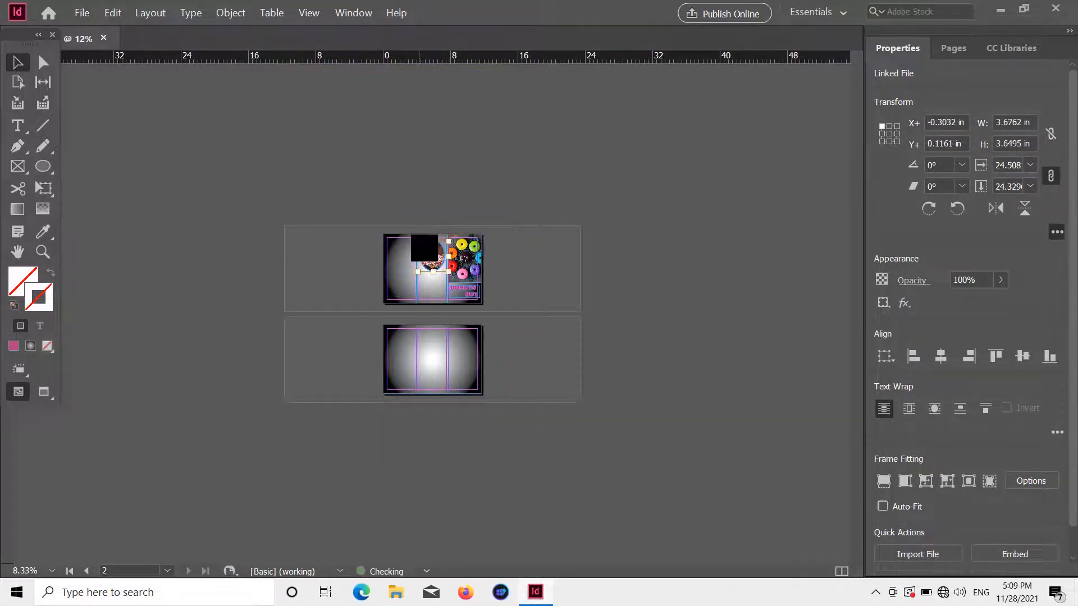
scroll(431, 296, up, 4)
scroll(431, 296, down, 1)
scroll(724, 242, up, 1)
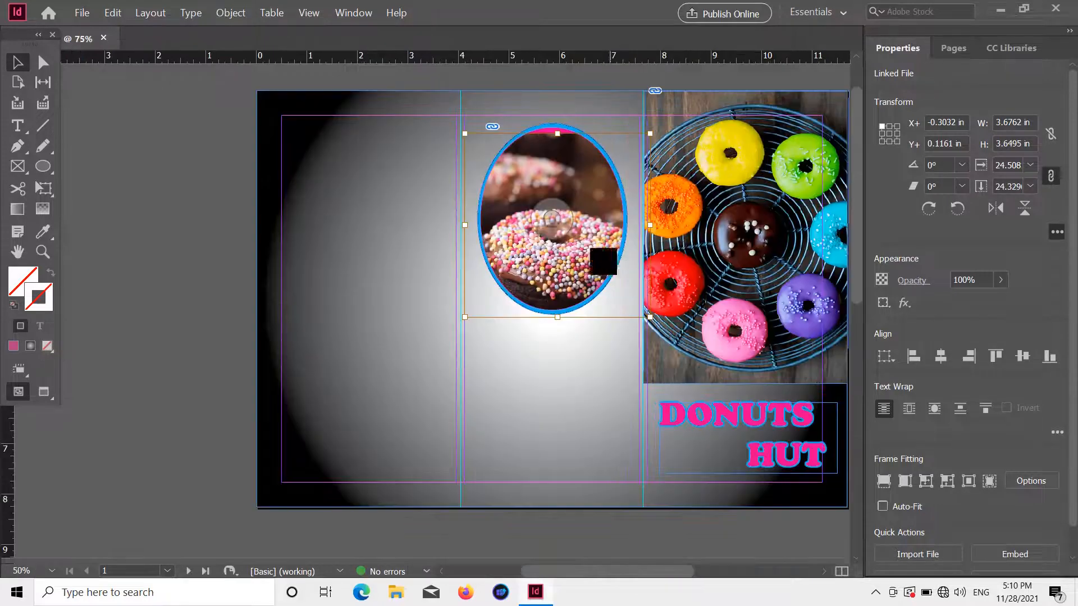
drag(557, 134, 558, 123)
drag(572, 288, 573, 276)
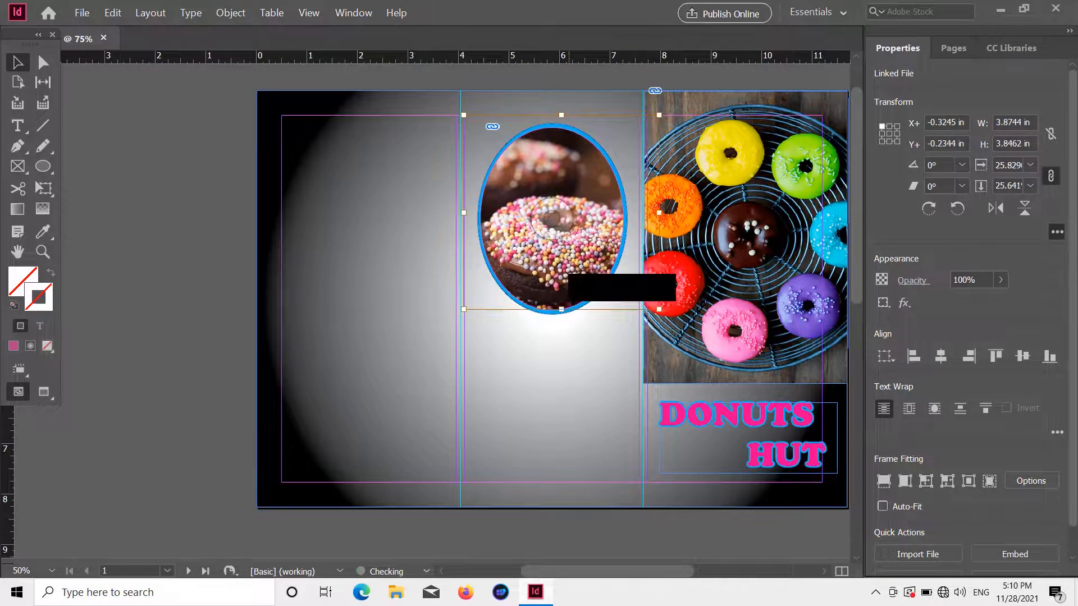
click(606, 84)
scroll(594, 147, down, 2)
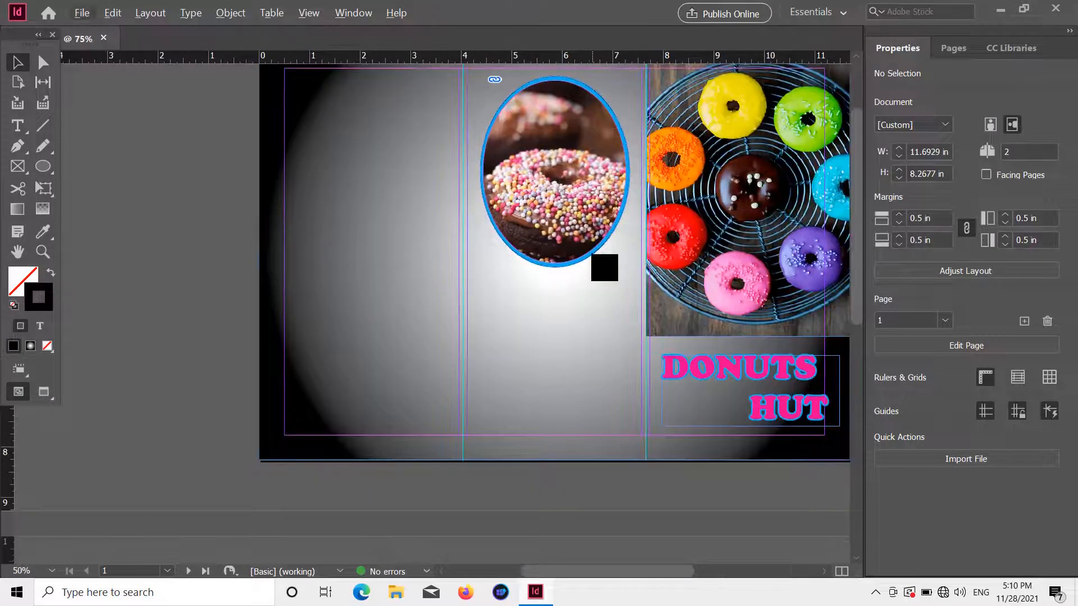
Step: Set the stroke weight of the doughnut photo's ellipse to 4 pt
click(554, 171)
click(990, 303)
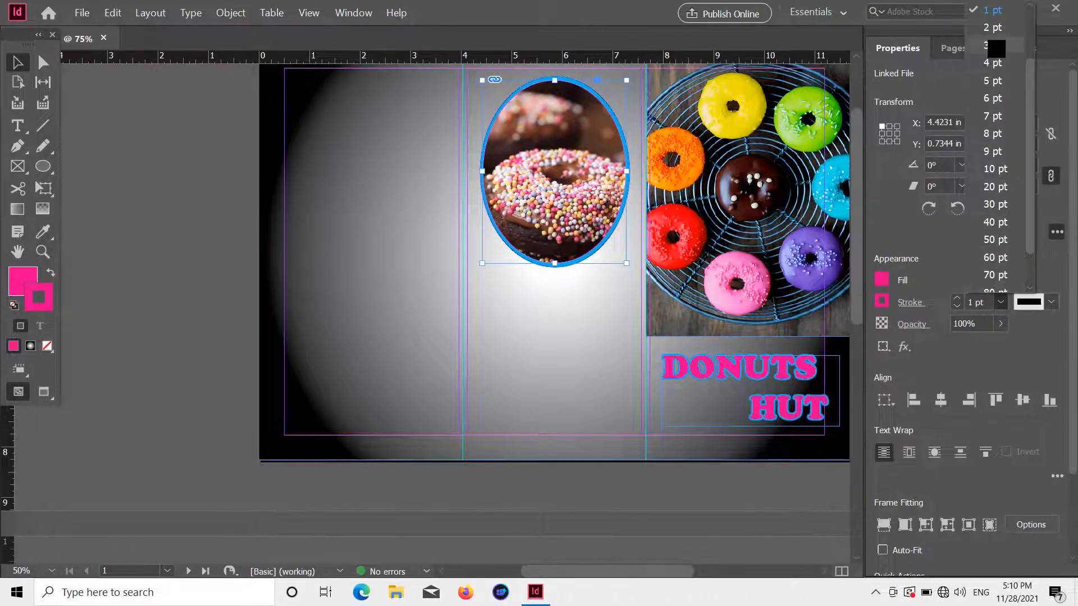
click(993, 45)
click(1000, 302)
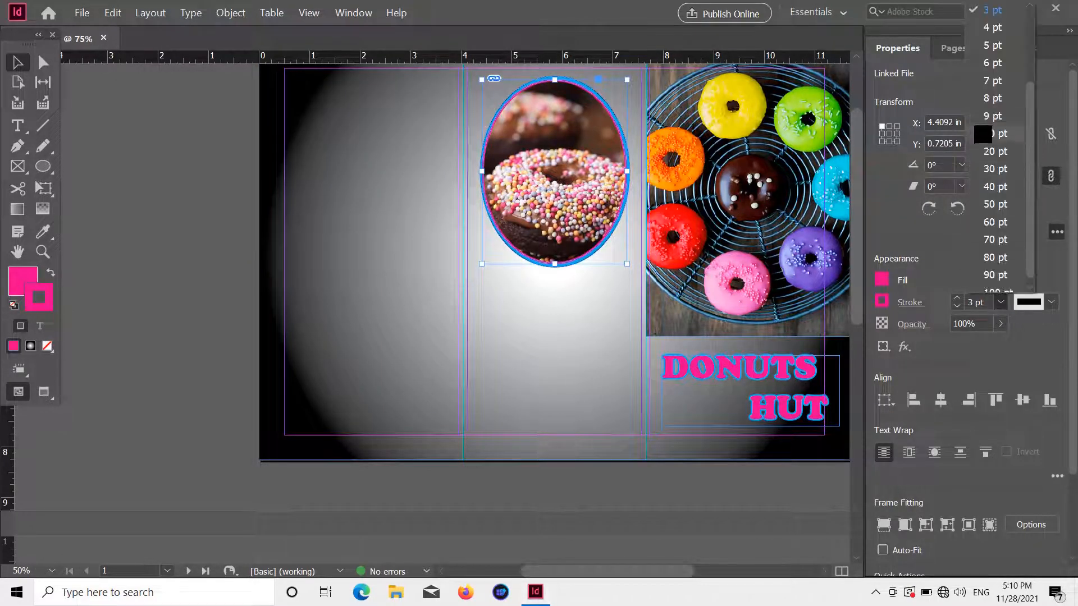
click(1002, 34)
click(694, 501)
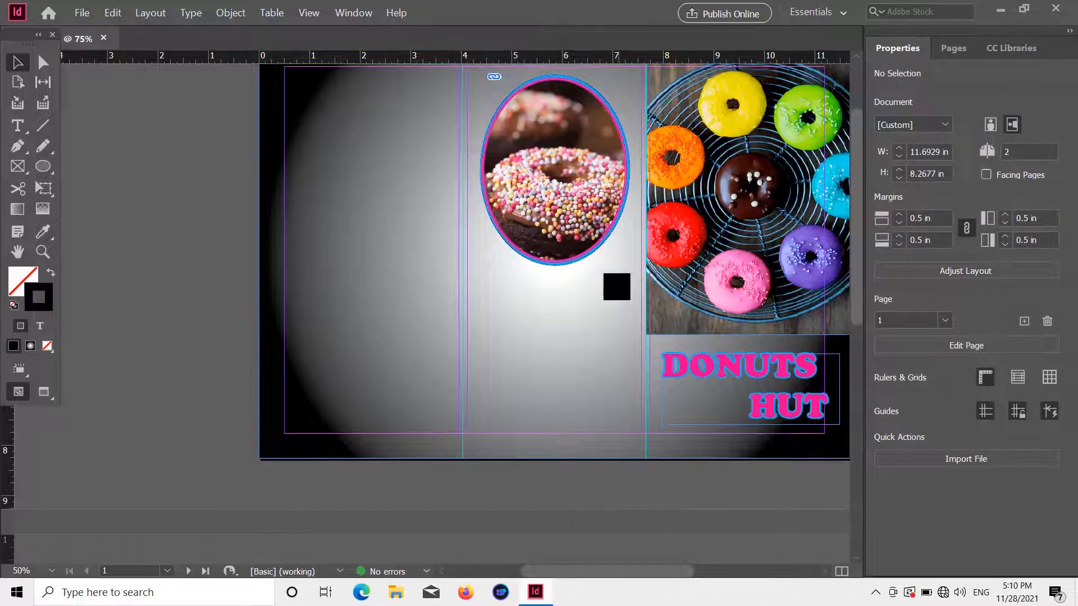
Step: Set the stroke color of the blue ellipse behind the photo to the C=100 M=0 Y=0 K=0 swatch
click(554, 170)
click(884, 303)
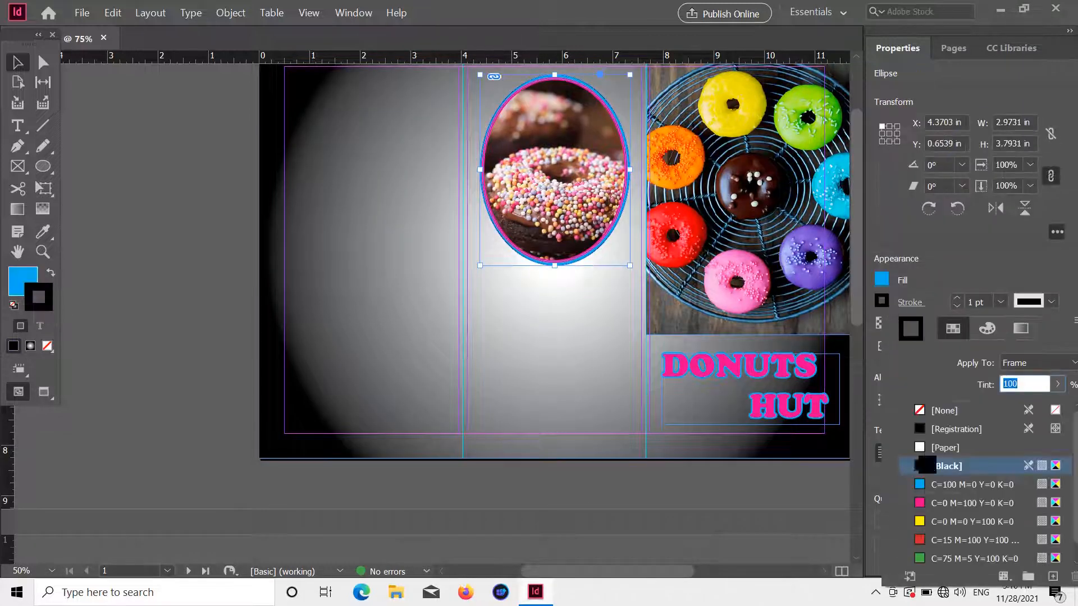
click(929, 484)
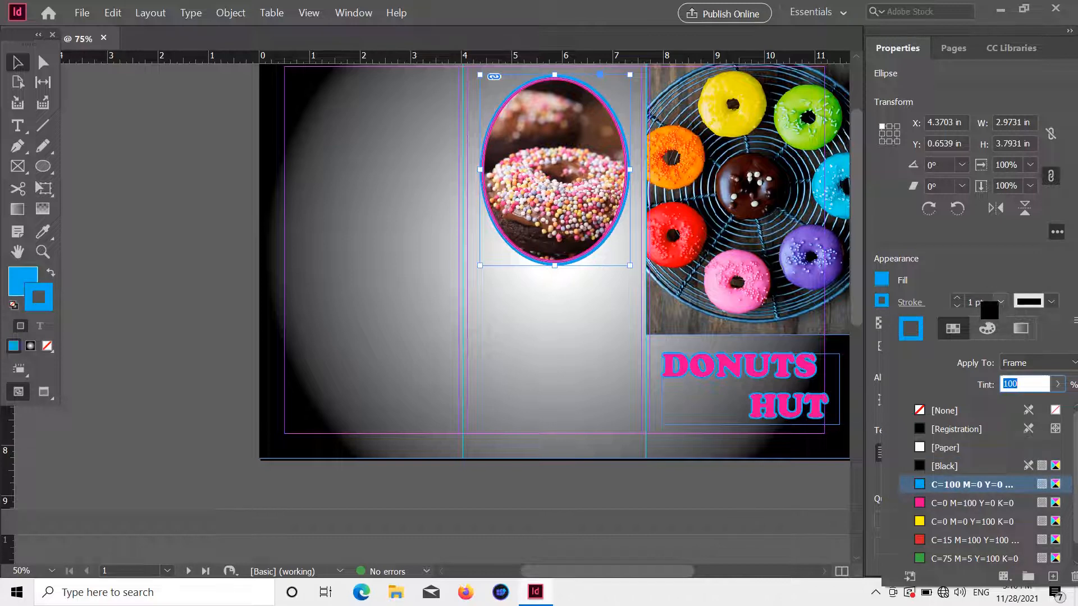
Step: Try the Wavy stroke type on the blue ellipse and return it to Solid
click(1000, 302)
click(1051, 302)
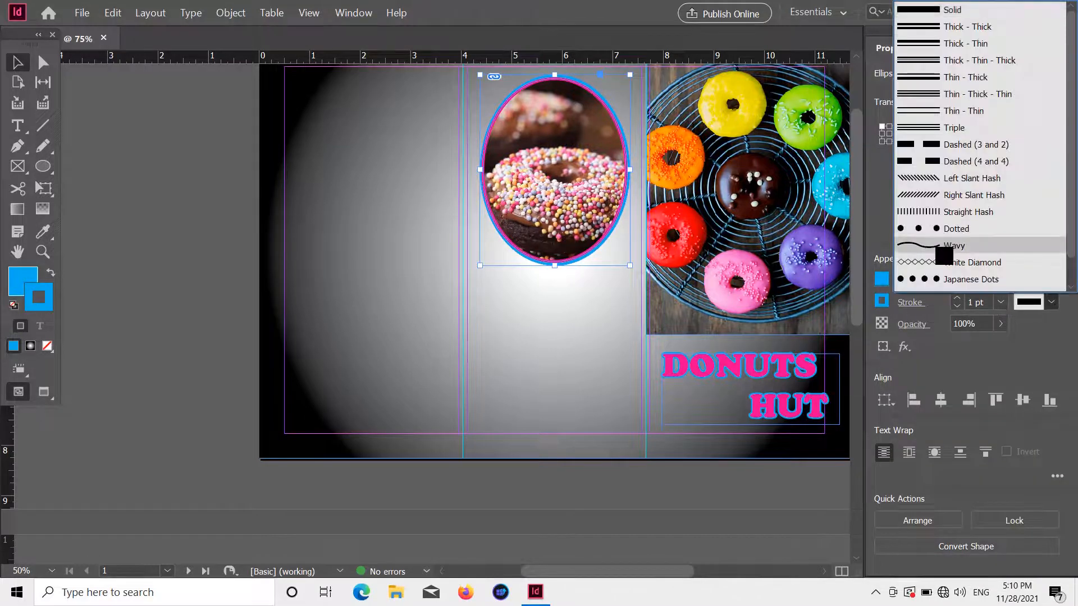
click(942, 249)
click(1052, 302)
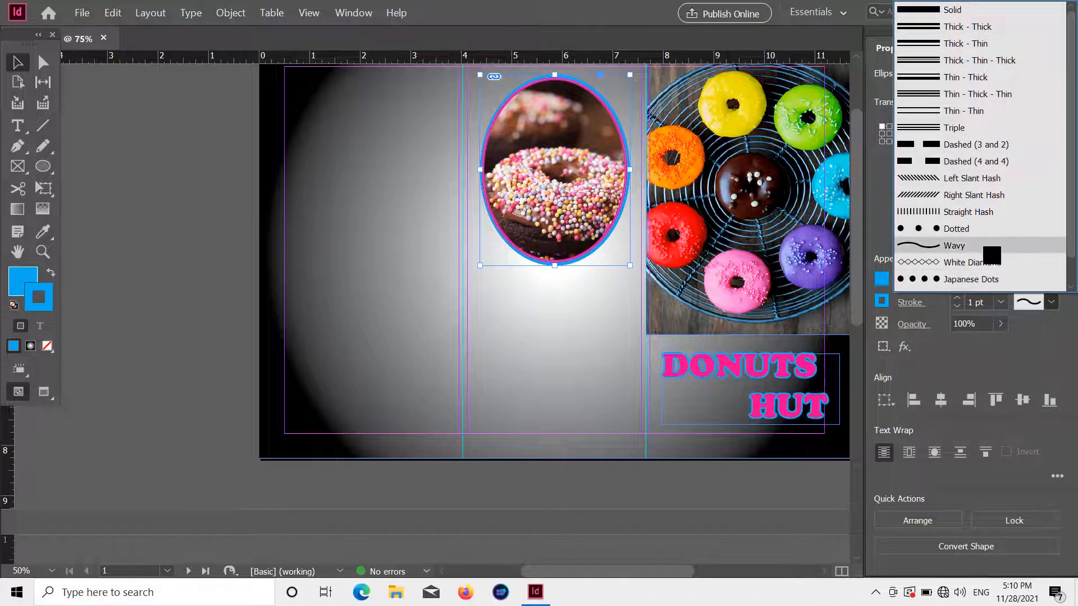
click(979, 10)
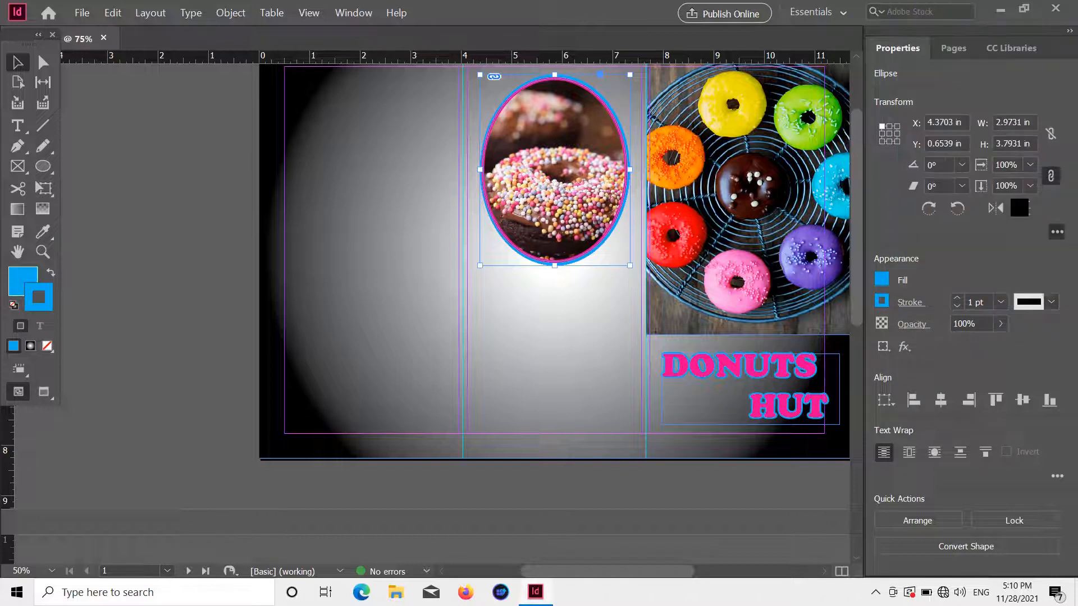
Step: Set the blue ellipse's stroke weight to 2 pt
click(1000, 302)
click(1002, 34)
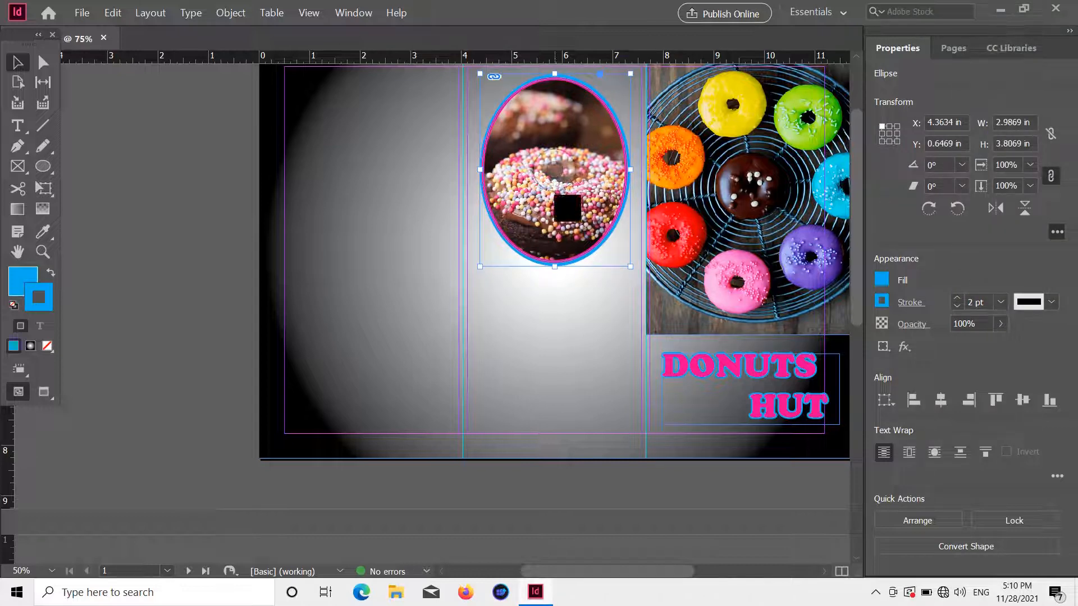
Step: Offset the photo ellipse and the blue ellipse into a crescent below the photo, with the blue one at about X 4.41 in, Y 0.89 in
click(494, 229)
click(539, 220)
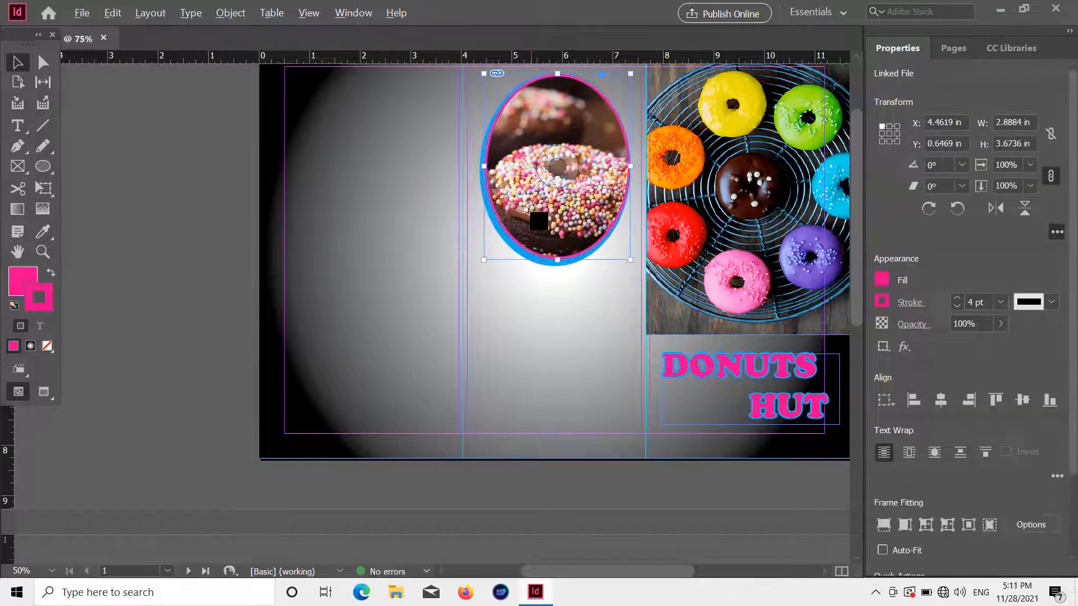
scroll(539, 220, up, 1)
click(554, 281)
drag(537, 277, 555, 283)
scroll(537, 282, up, 2)
drag(545, 402, 601, 400)
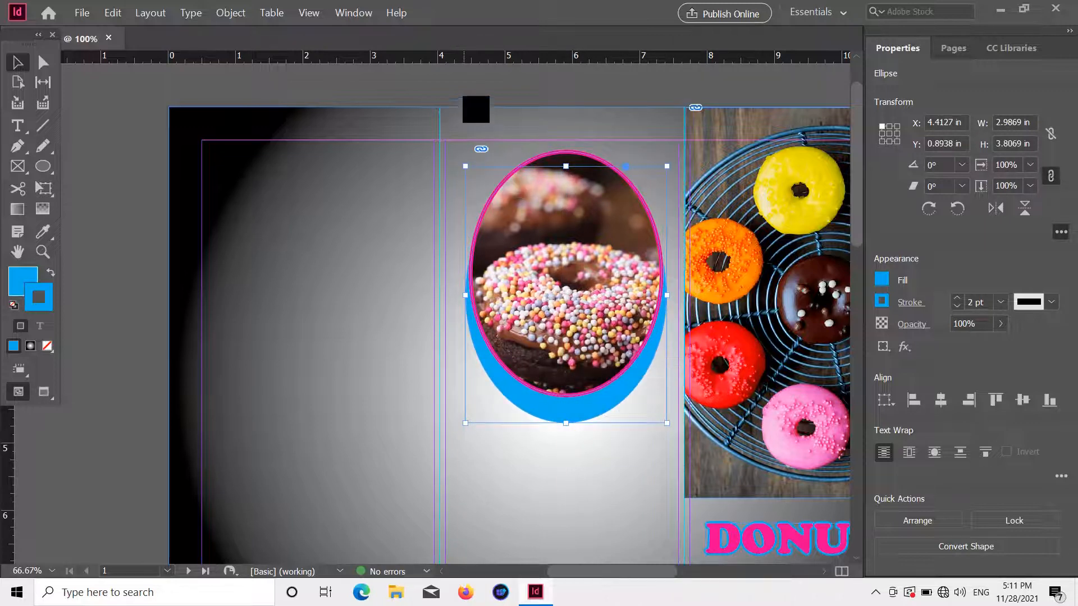
click(473, 104)
Step: Draw a rectangle about 3.42 in wide and 7.9 in high framing page 1's middle column, at about X 4.15 in, Y 0.19 in
scroll(562, 275, down, 7)
scroll(567, 278, up, 8)
scroll(568, 249, down, 2)
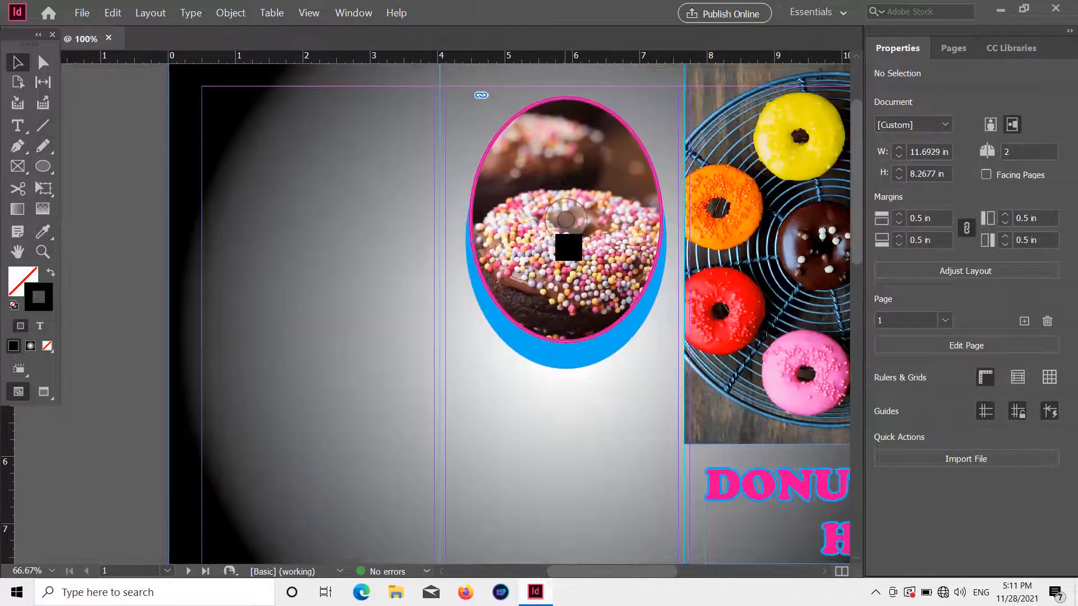
scroll(566, 244, down, 1)
click(44, 167)
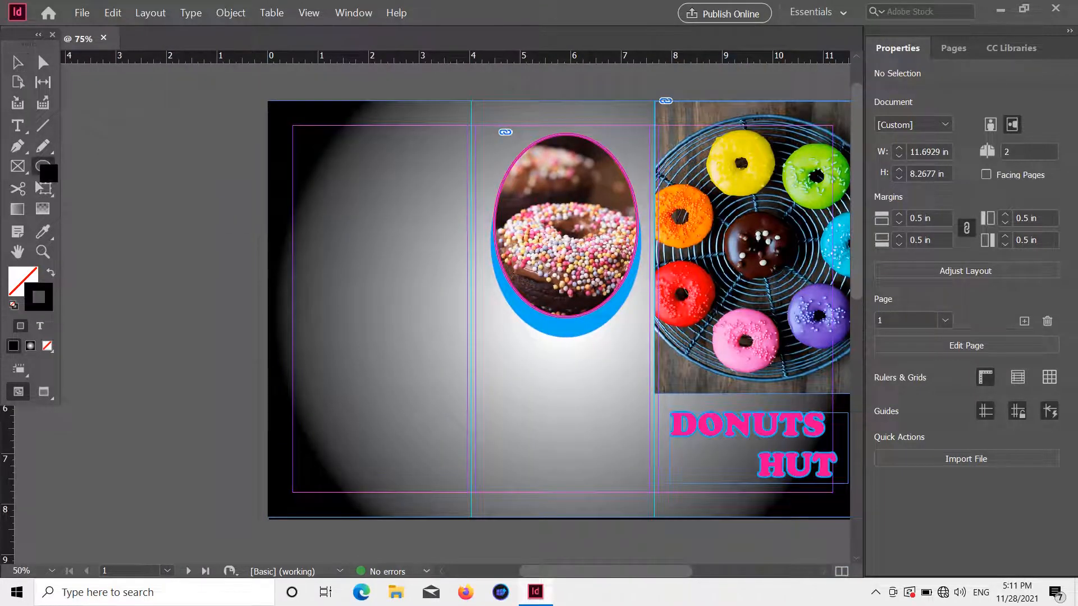
drag(44, 168, 112, 185)
drag(477, 110, 649, 508)
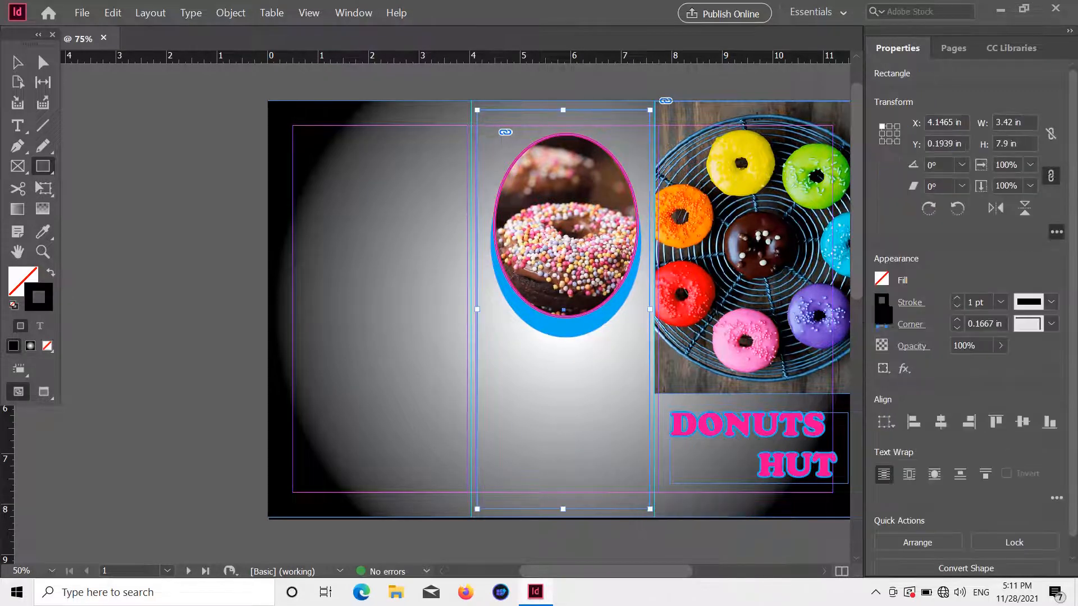
Step: Give the middle-column frame rectangle a C=0 M=100 Y=0 K=0 stroke with a weight of 4 pt
click(881, 300)
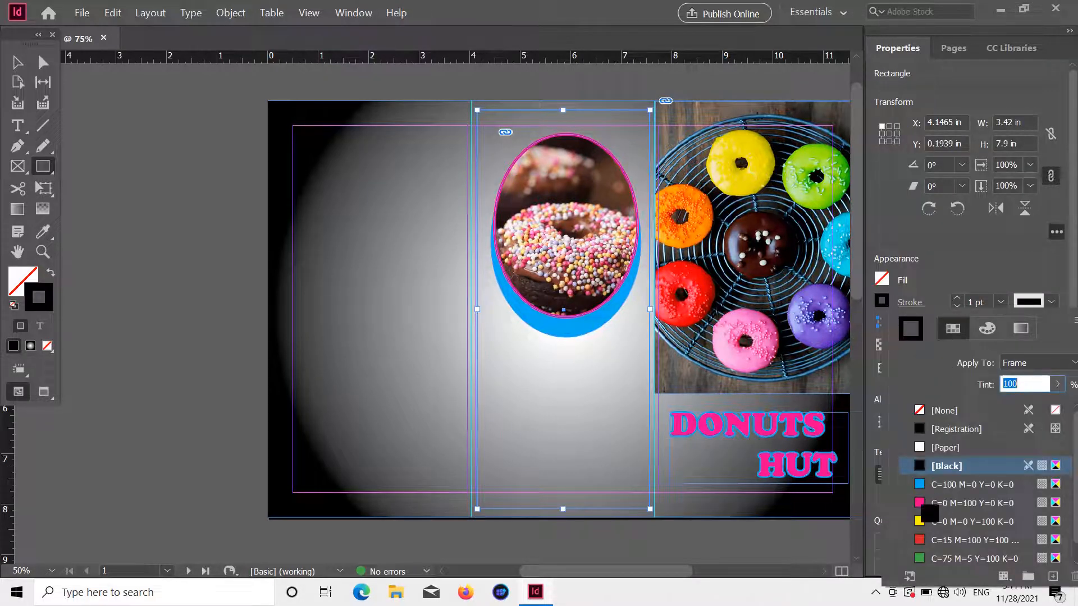
click(922, 505)
click(1002, 296)
click(1050, 299)
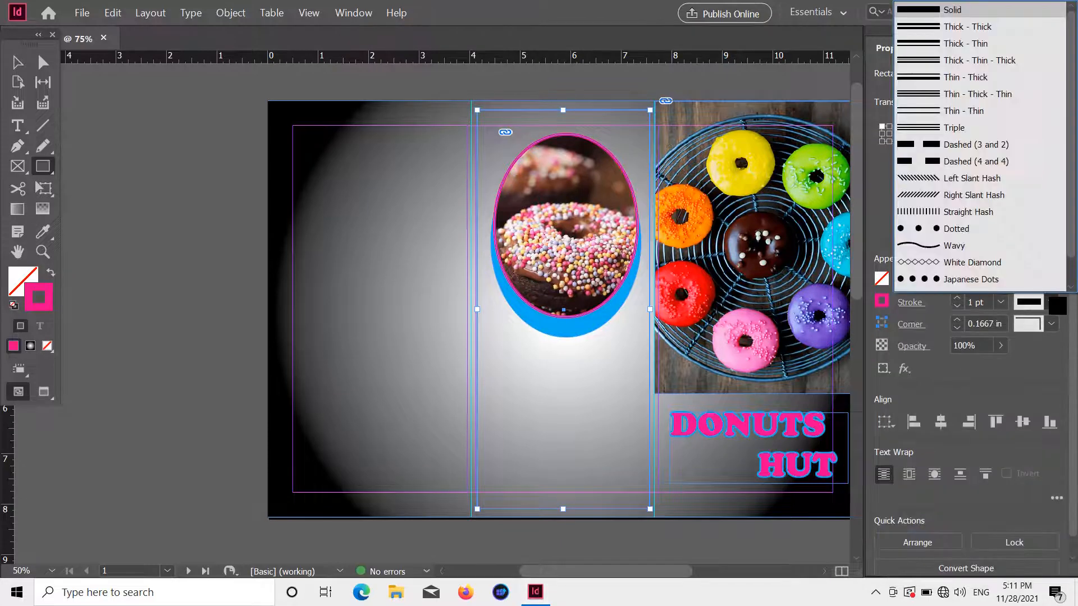
click(1059, 352)
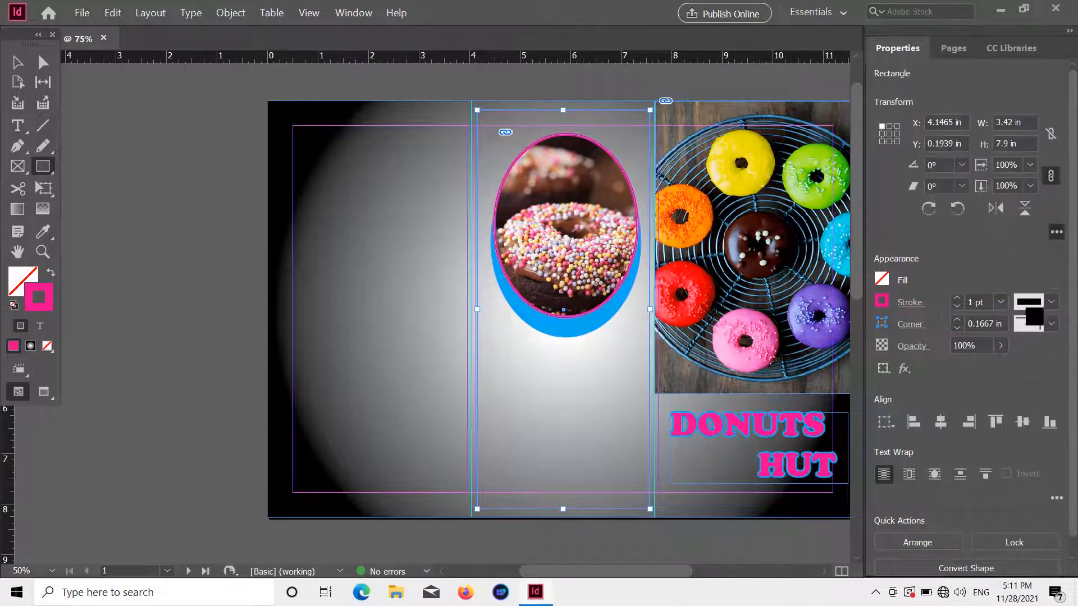
click(1001, 302)
click(995, 64)
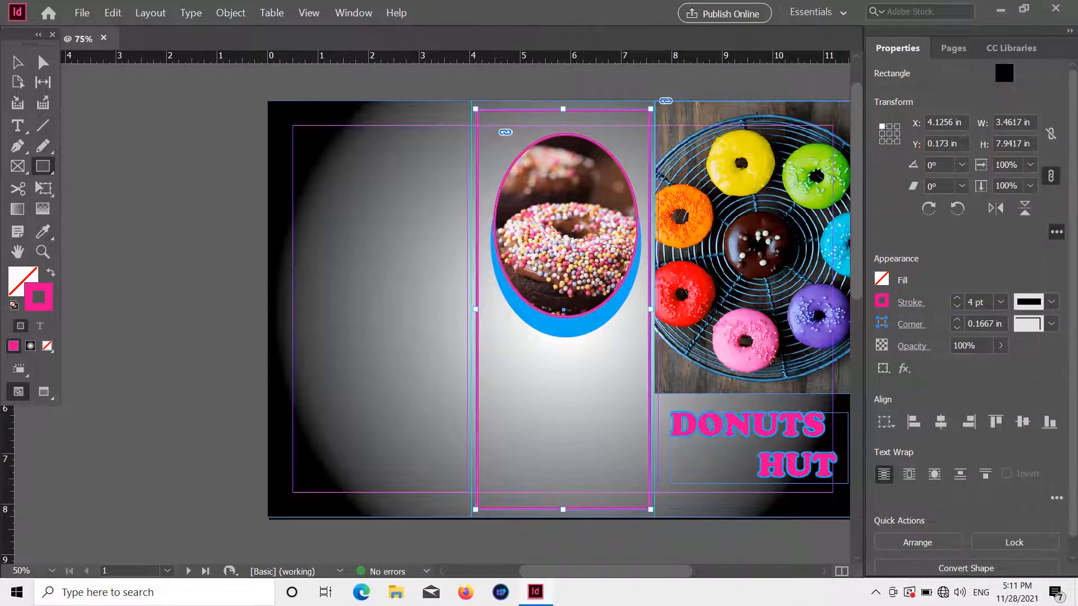
click(16, 68)
scroll(522, 295, down, 3)
scroll(505, 292, up, 2)
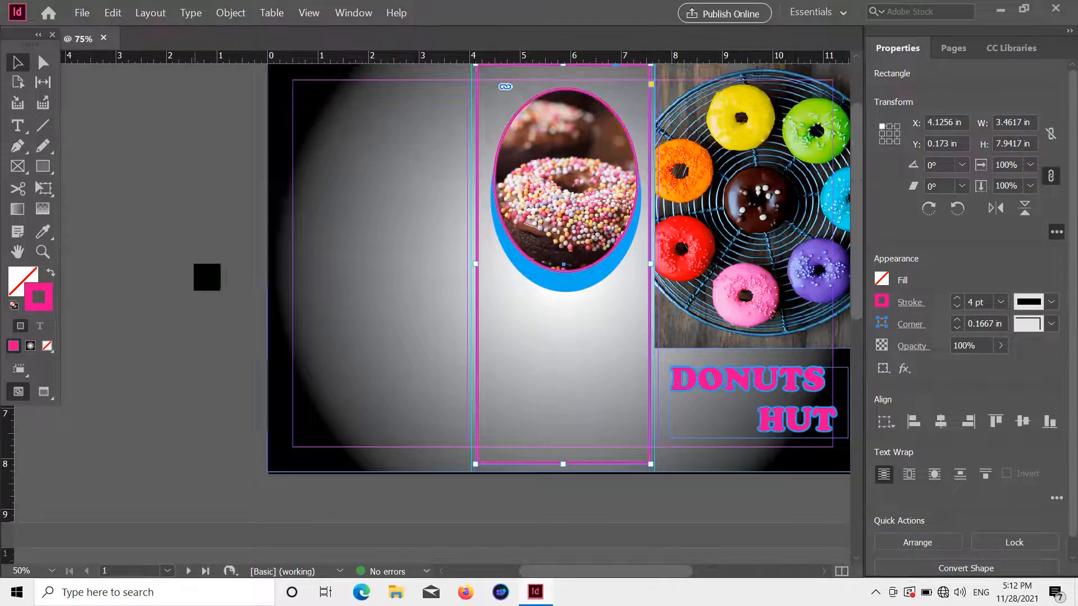
click(195, 264)
Step: Duplicate the magenta frame rectangle and place the copy around page 1's first column, at about X 0.49 in, Y 0.16 in
scroll(501, 306, up, 2)
click(545, 146)
key(ctrl+c)
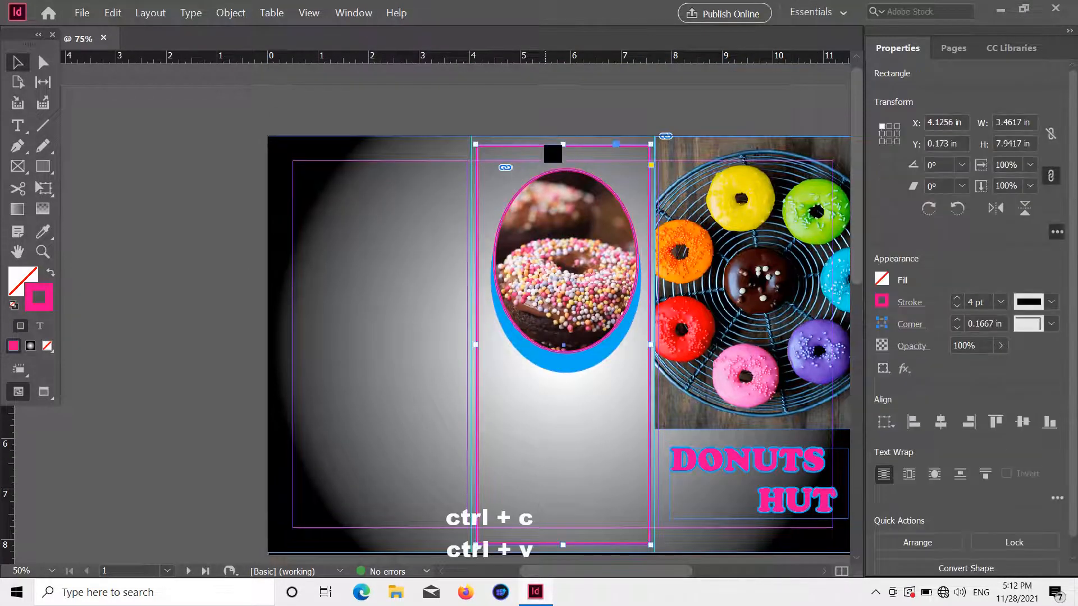
key(ctrl+v)
scroll(469, 362, down, 2)
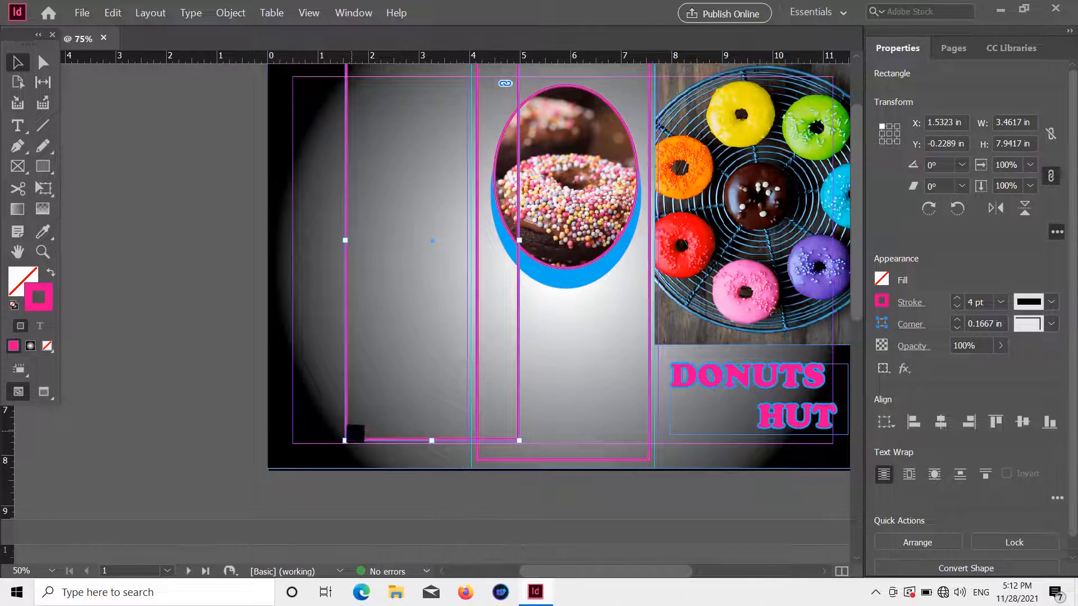
drag(361, 440, 309, 455)
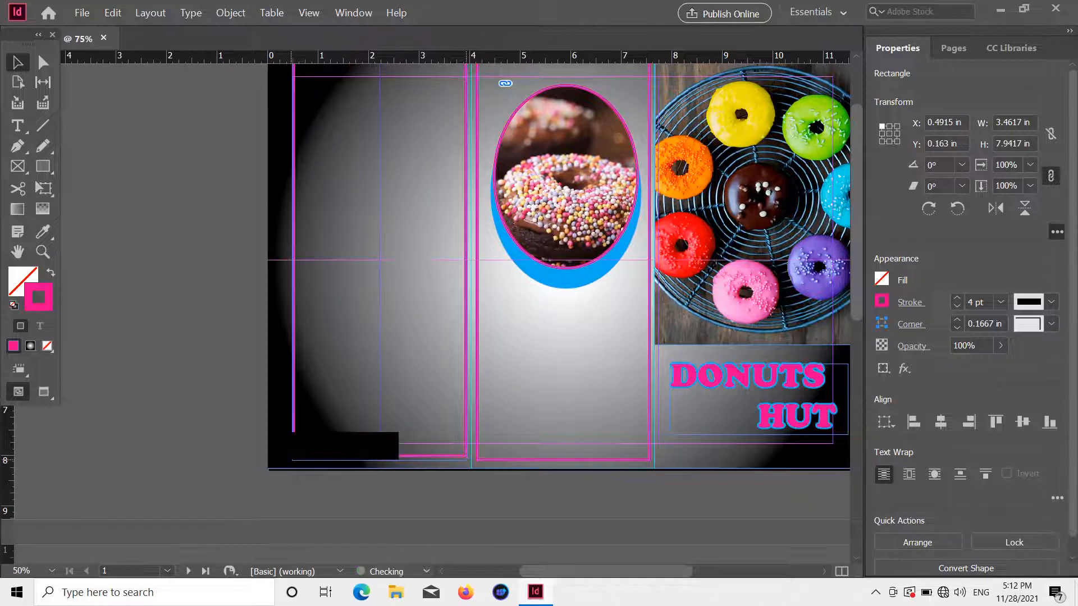
click(399, 500)
scroll(400, 502, up, 2)
scroll(399, 502, down, 1)
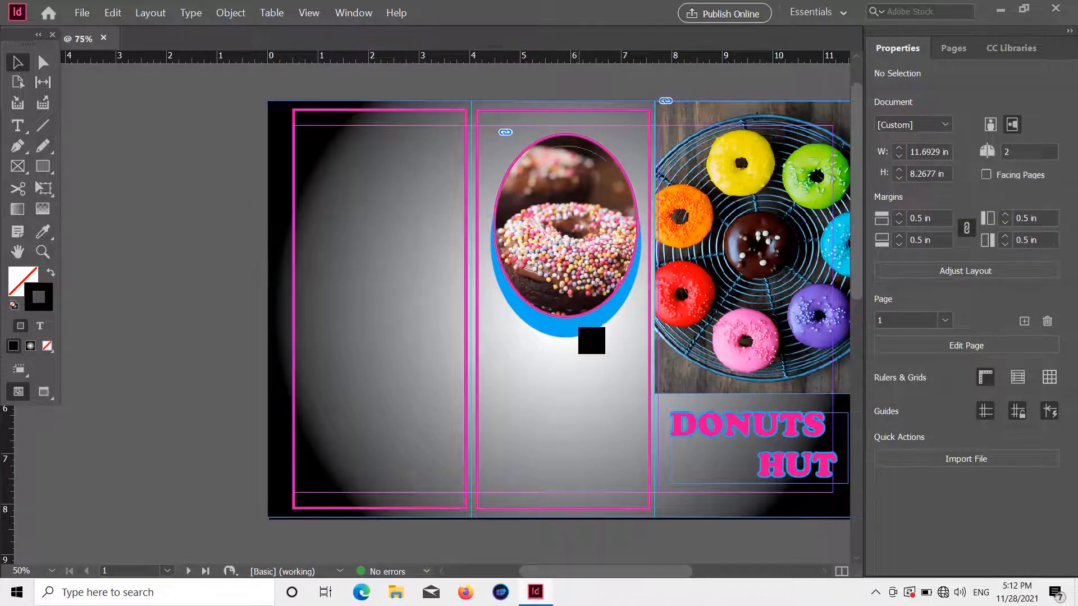
Step: Draw an ellipse about 2.68 in wide and 3.31 in high in the first column's upper part, filled with C=0 M=100 Y=0 K=0
click(578, 328)
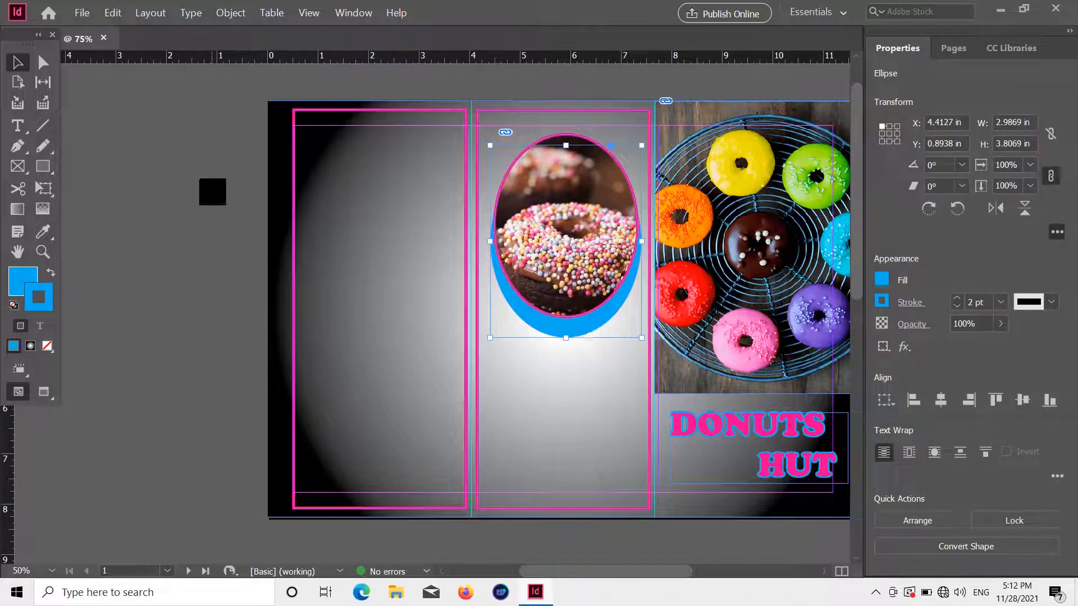
click(212, 192)
drag(42, 166, 84, 202)
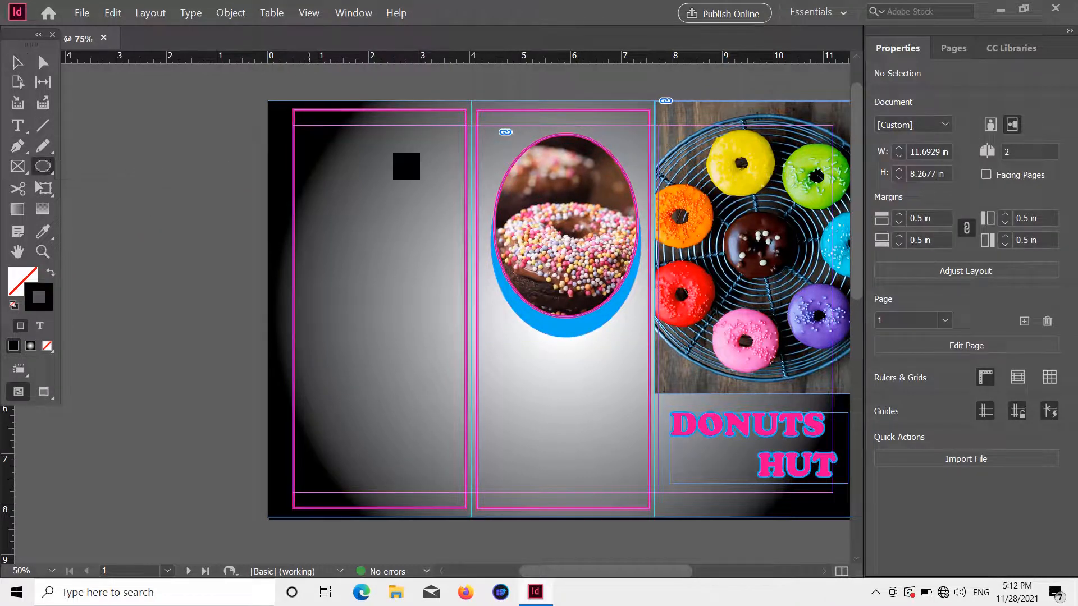
drag(416, 234, 448, 301)
click(882, 278)
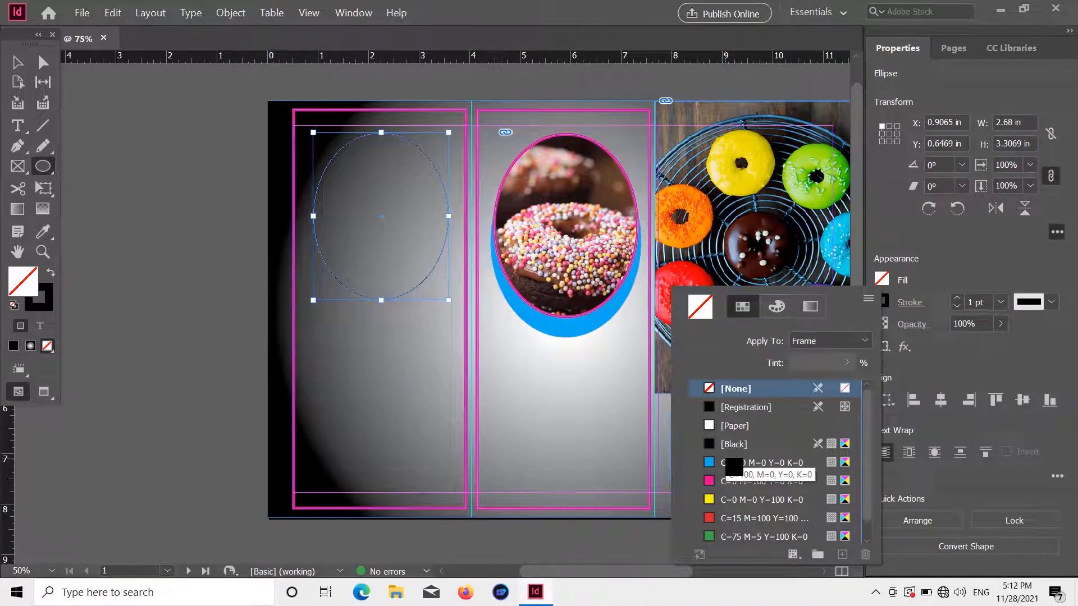
click(717, 486)
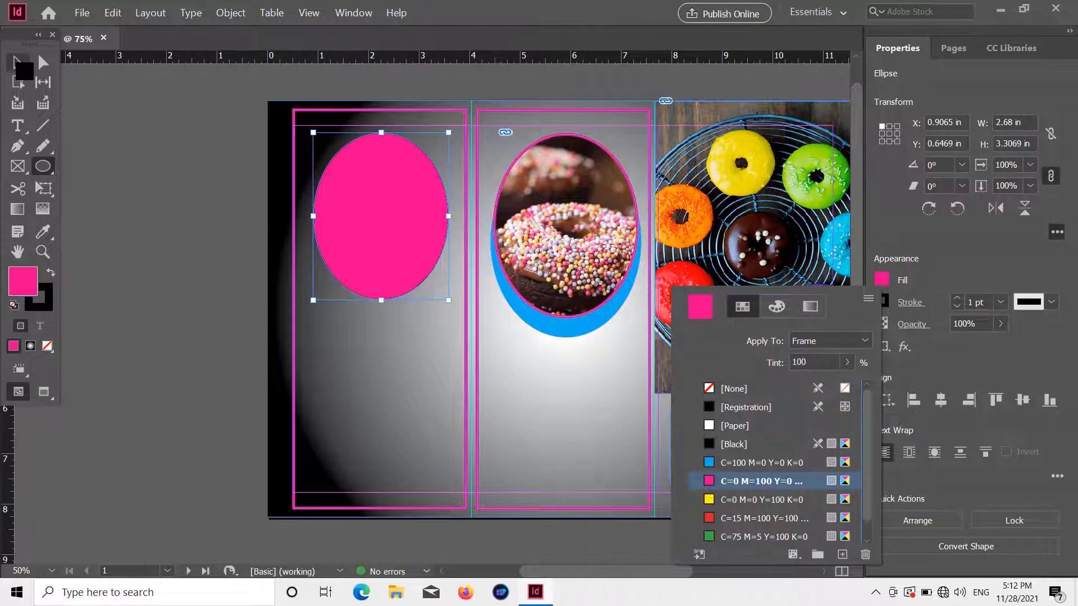
click(16, 63)
click(23, 67)
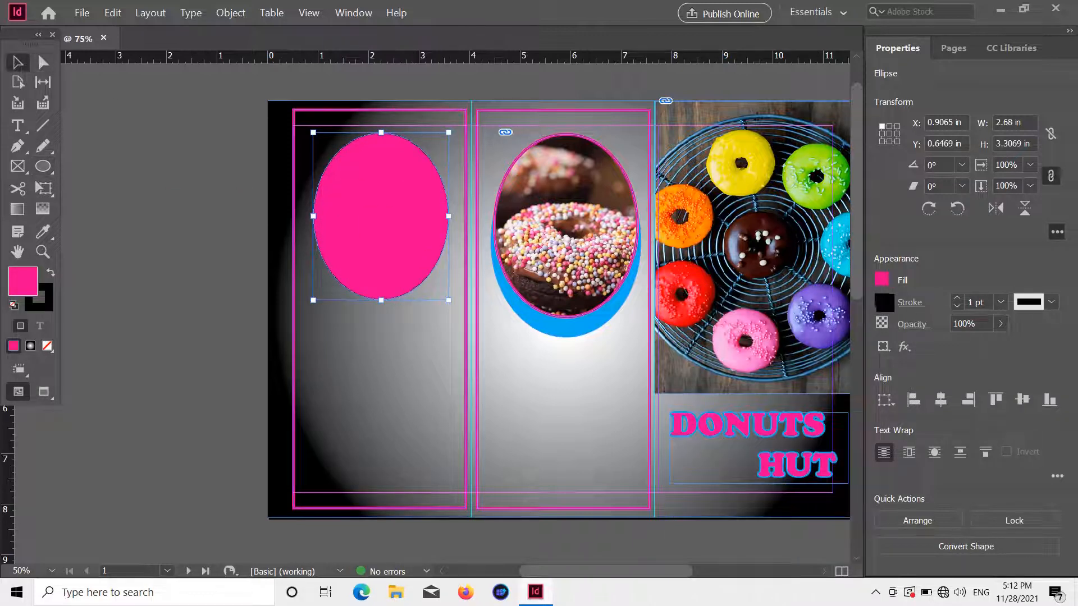
Step: Remove the stroke from the magenta ellipse in the first column
click(910, 302)
click(930, 270)
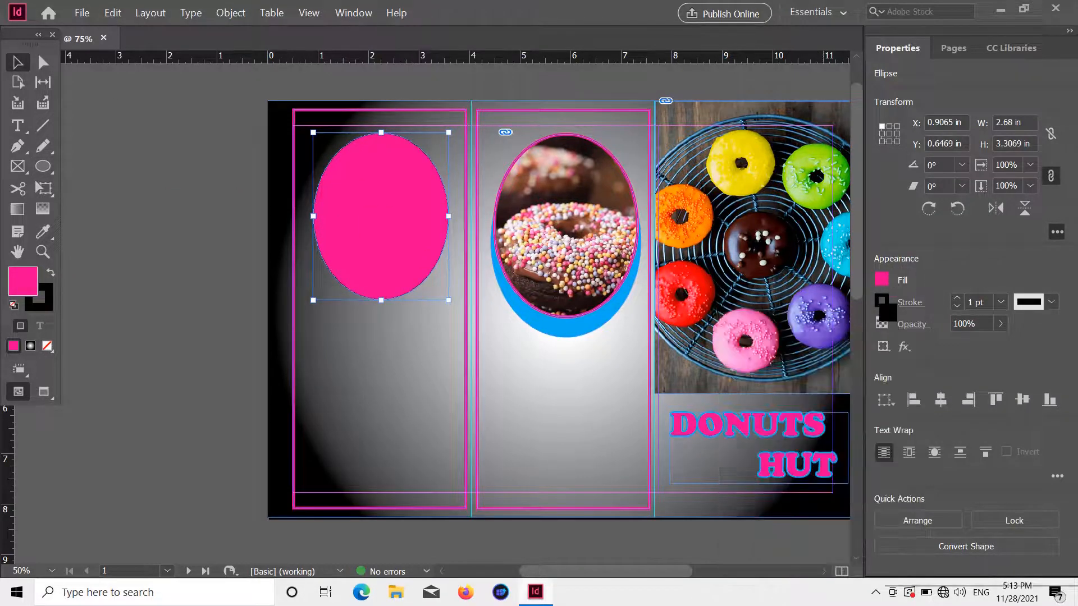
click(880, 303)
click(925, 411)
click(960, 255)
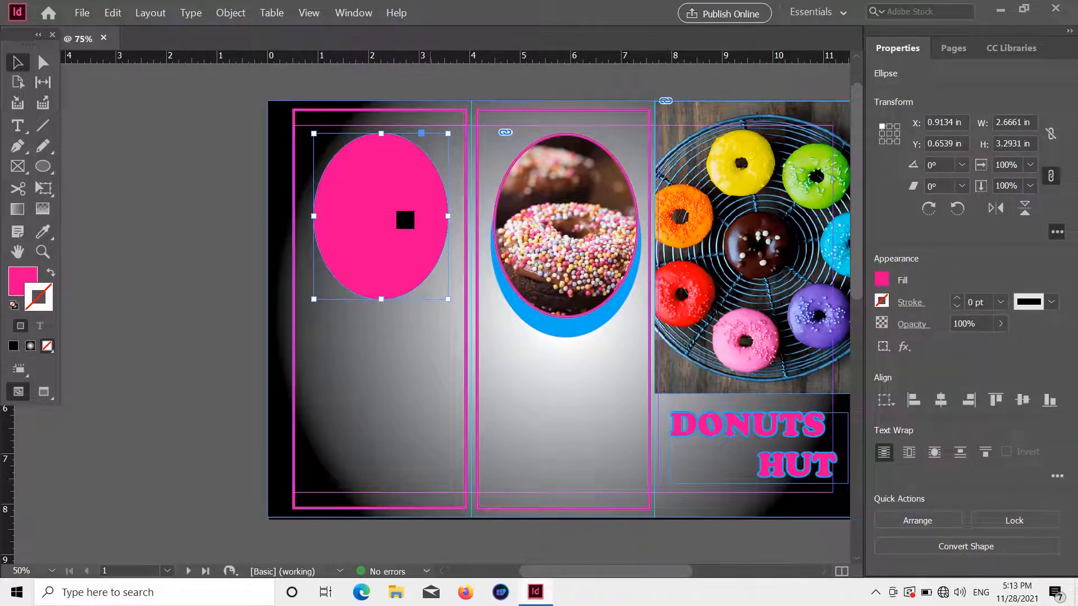
Step: Duplicate the magenta ellipse and set the copy's fill and stroke to C=100 M=0 Y=0 K=0
key(ctrl+v)
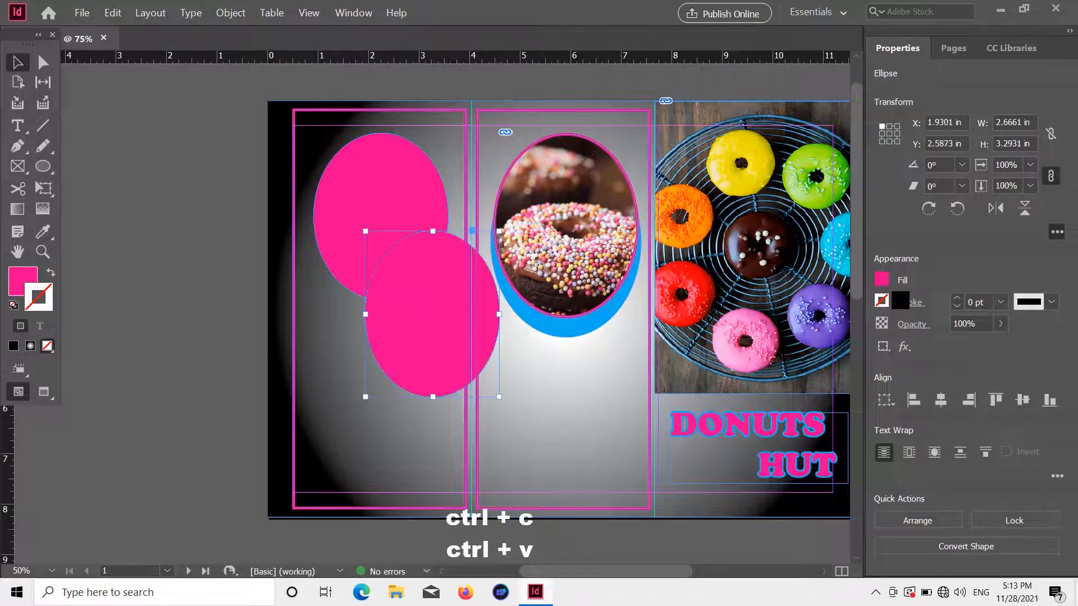
click(882, 279)
click(717, 463)
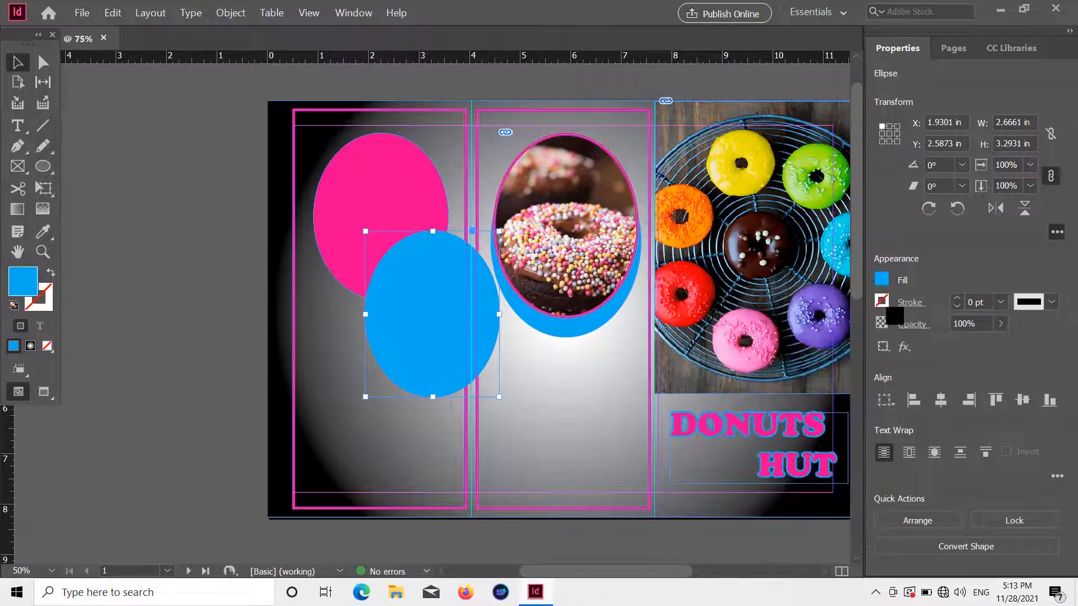
click(881, 301)
click(954, 486)
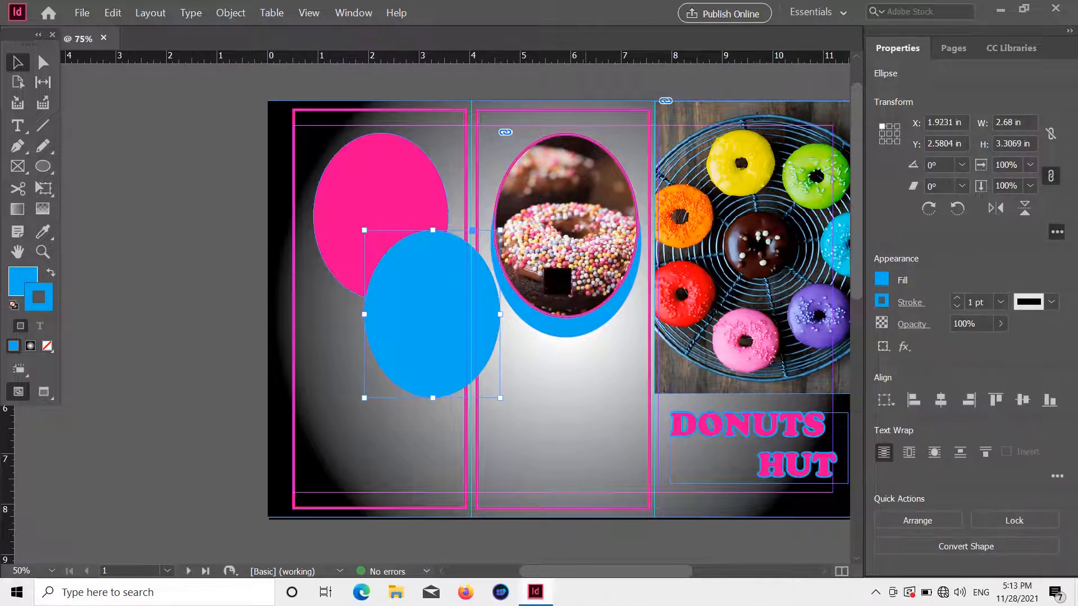
Step: Offset the first column's ellipses into a crescent, with blue at about X 1.13 in, Y 0.83 in and magenta at X 0.75 in, Y 0.65 in
mouse_move(430, 317)
mouse_down()
mouse_move(400, 275)
mouse_move(445, 295)
mouse_up()
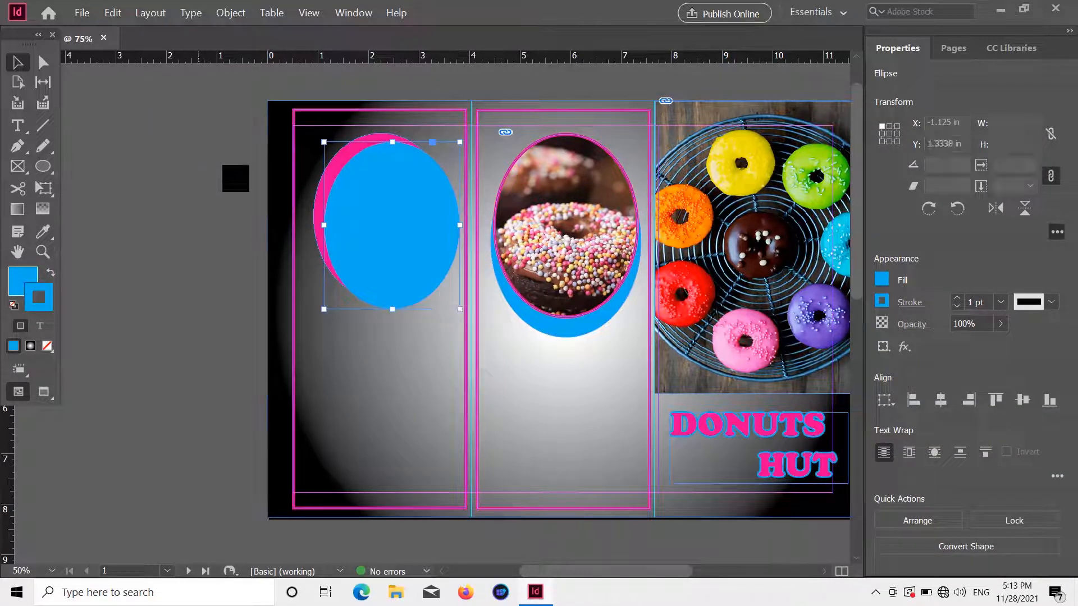
click(233, 176)
mouse_move(317, 210)
mouse_down()
mouse_move(308, 212)
mouse_move(367, 214)
mouse_move(317, 216)
mouse_up()
drag(392, 229, 390, 218)
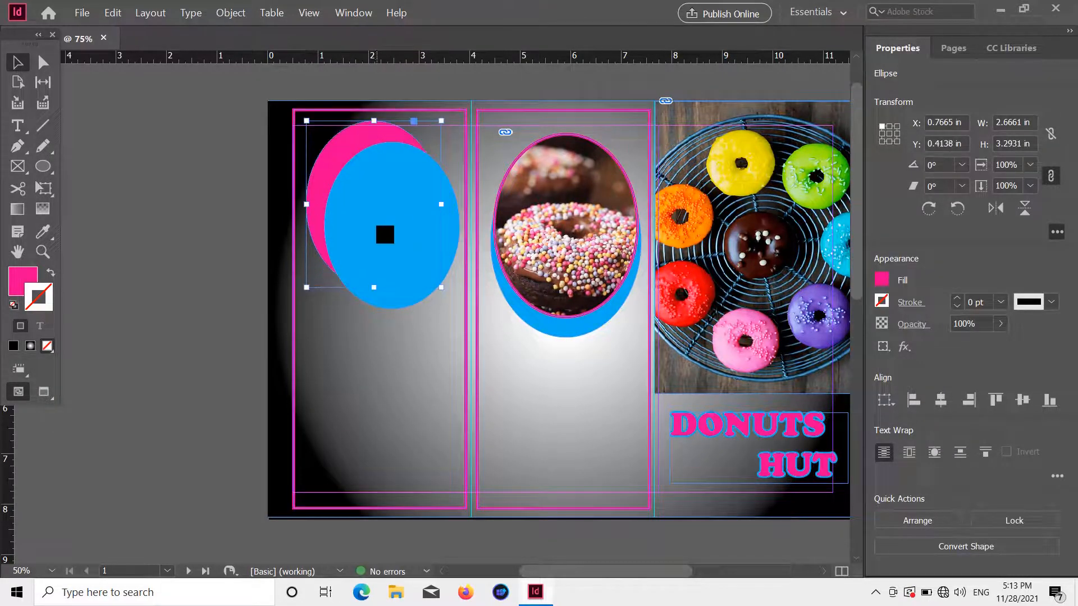
drag(321, 237, 320, 249)
click(157, 123)
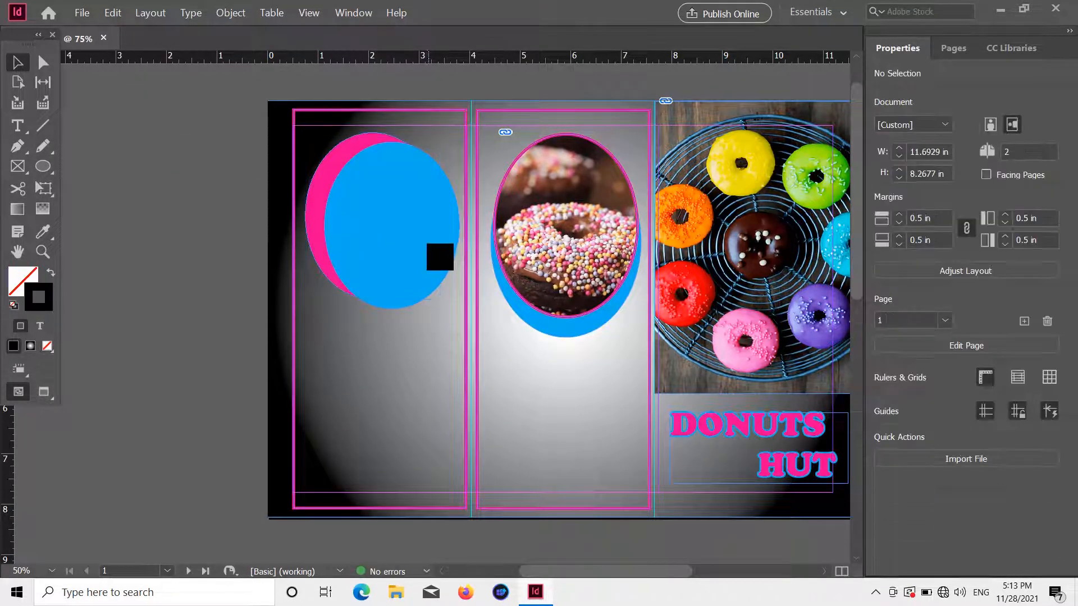
click(427, 241)
click(219, 202)
click(326, 199)
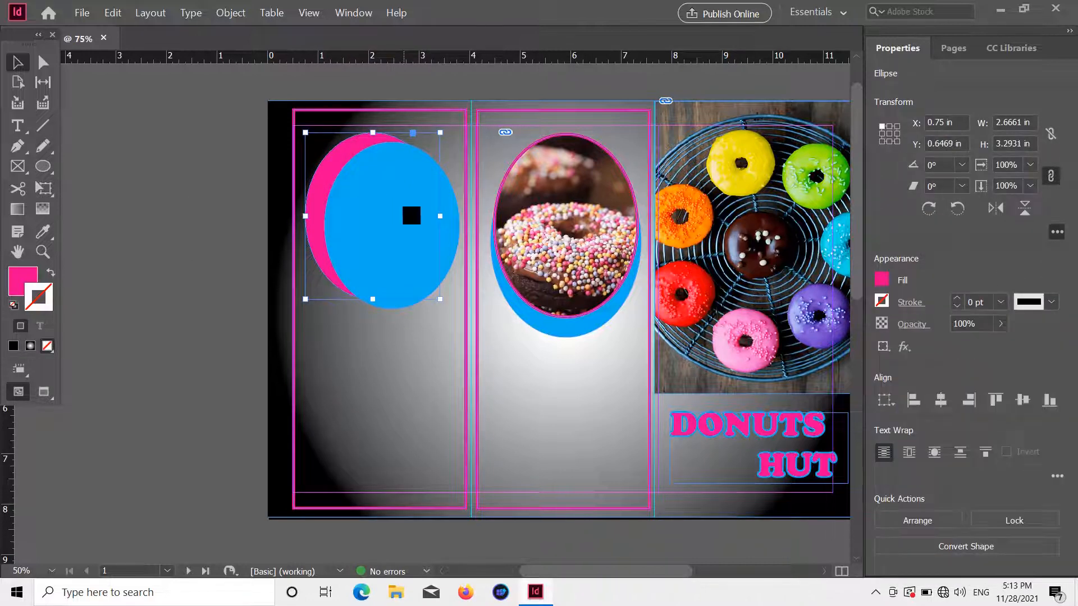
Step: Set the first column's blue ellipse to a stroke weight of 4 pt
click(87, 116)
click(409, 223)
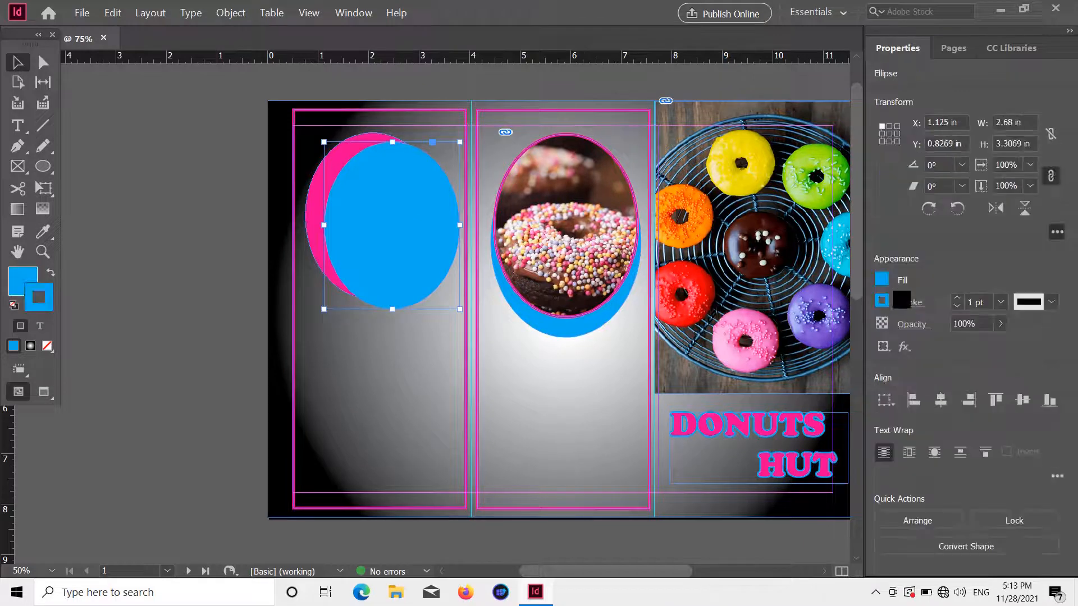
click(1002, 303)
click(992, 65)
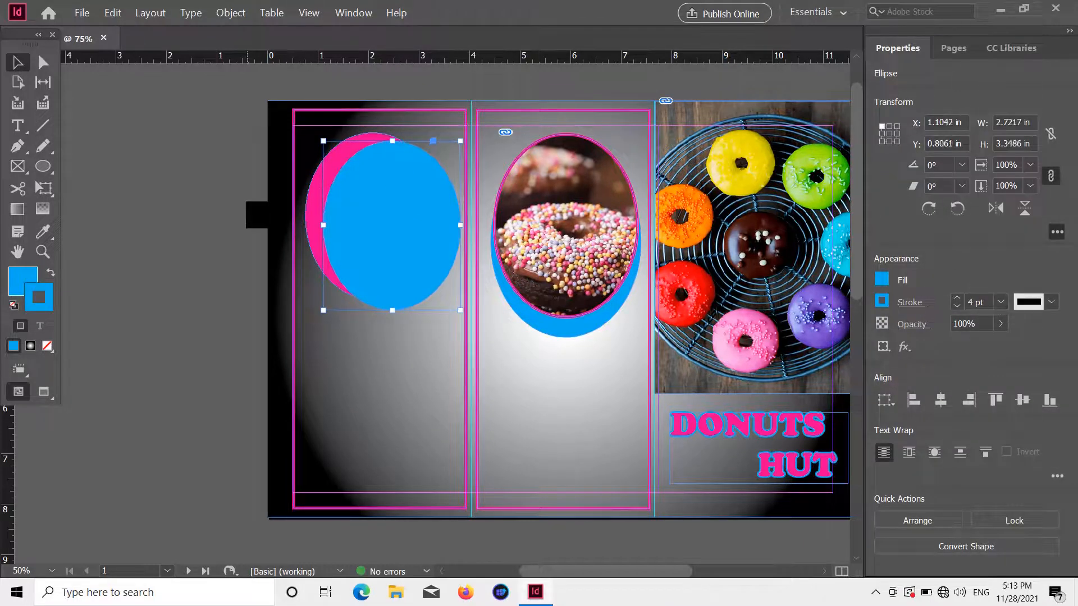
click(249, 205)
Step: Place the image iStock-936102564 from the Desktop inside the first column's blue ellipse
click(412, 232)
click(85, 14)
click(140, 185)
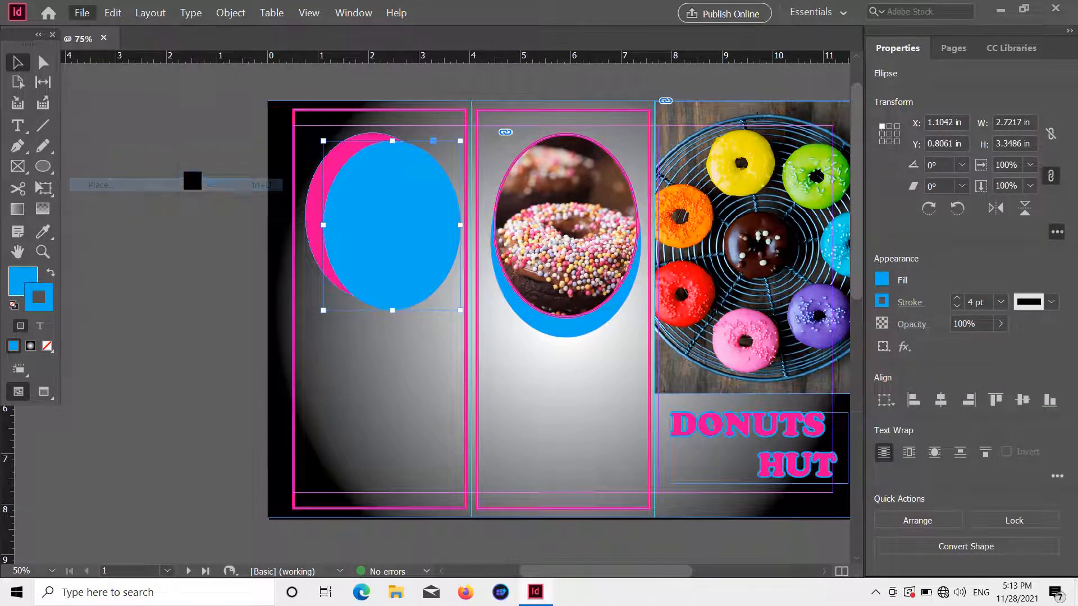
scroll(530, 303, down, 5)
double_click(530, 303)
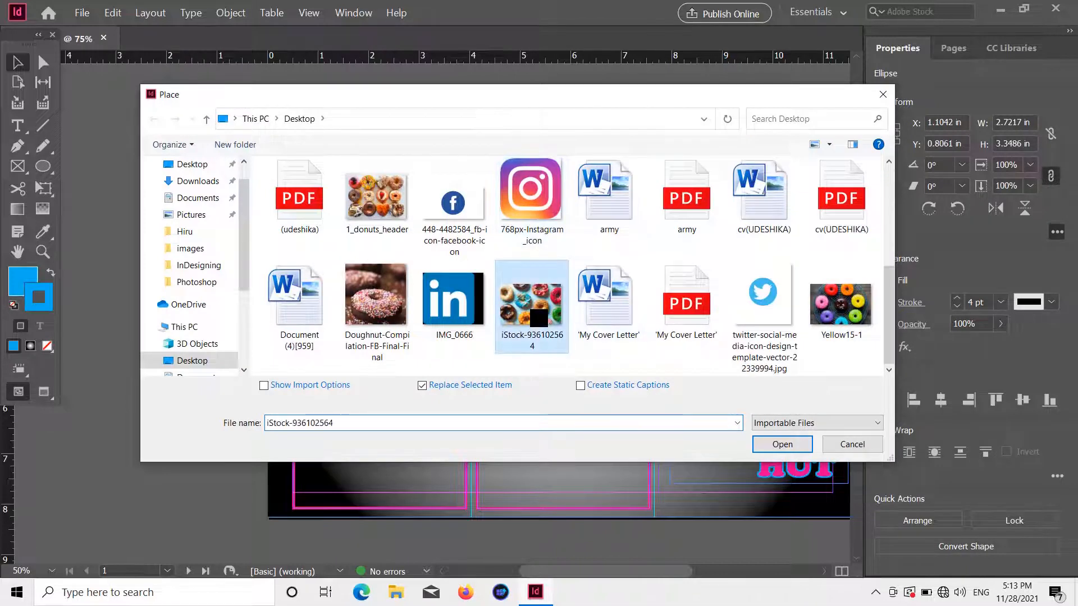
Step: Scale the placed donut image down to about 4.75 in wide and 3.35 in high so it fits over its ellipse frame
scroll(360, 254, down, 3)
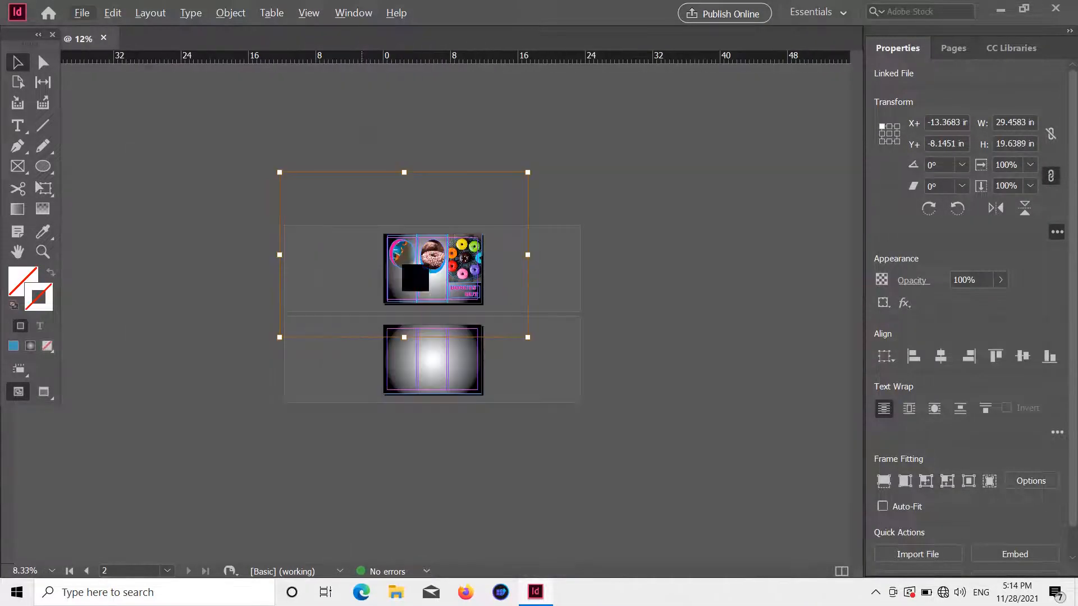
drag(529, 337, 422, 266)
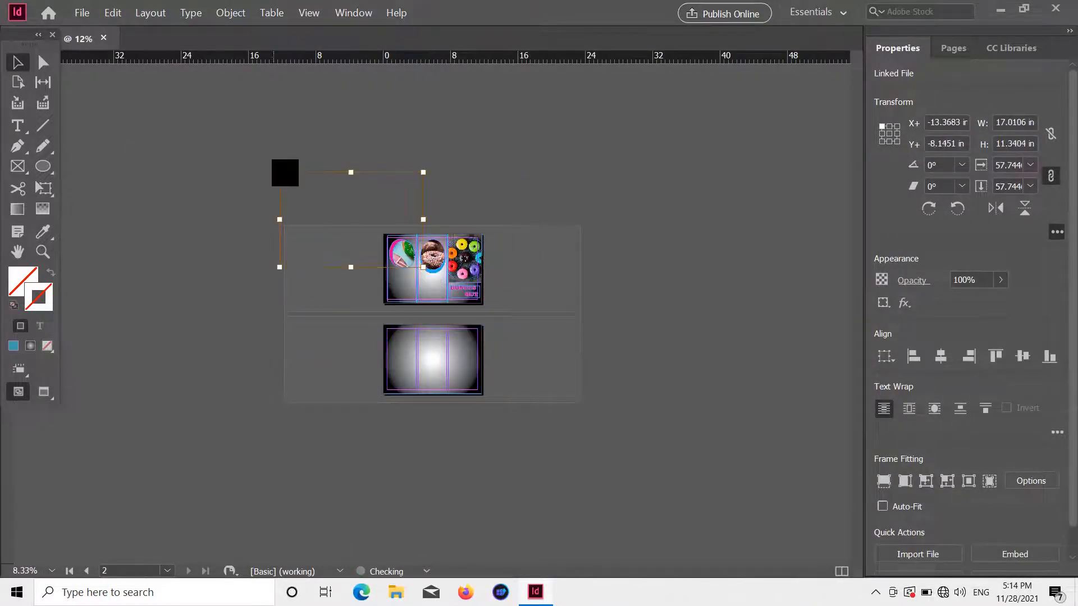
drag(280, 172, 376, 236)
scroll(473, 326, up, 2)
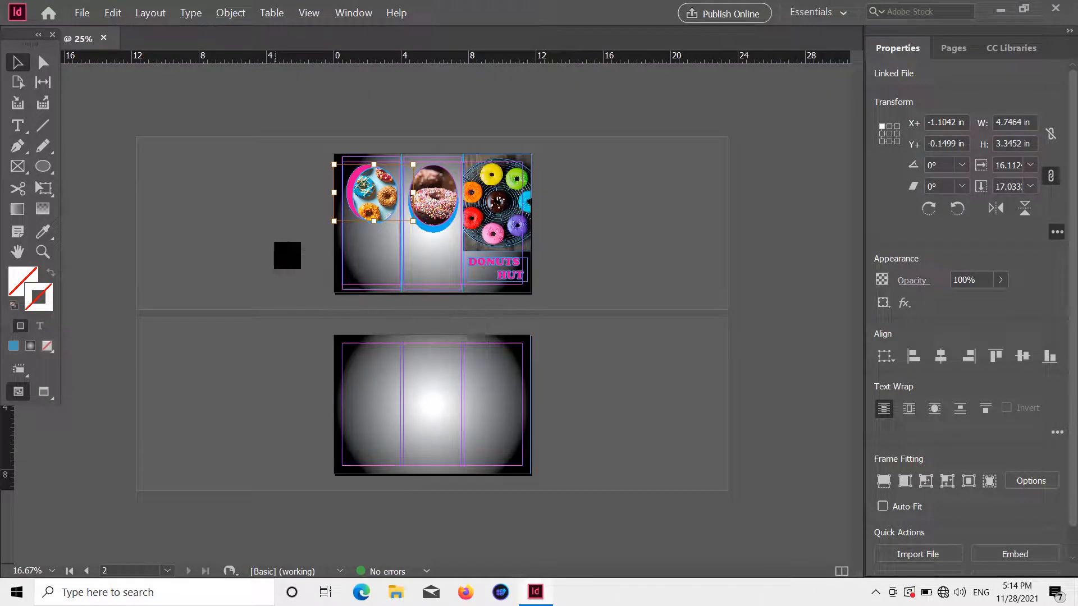
click(287, 256)
scroll(356, 258, up, 2)
Step: Rotate the magenta ellipse 90° counterclockwise and move it behind the first column's donut photo, at about X 0.83 in, Y 4.13 in
click(490, 212)
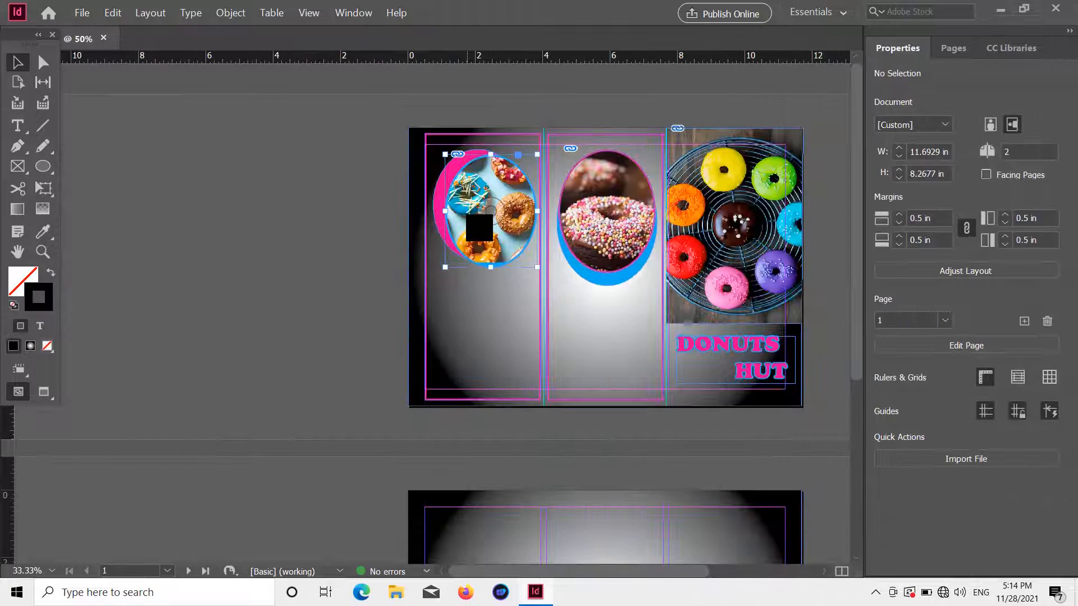
click(444, 213)
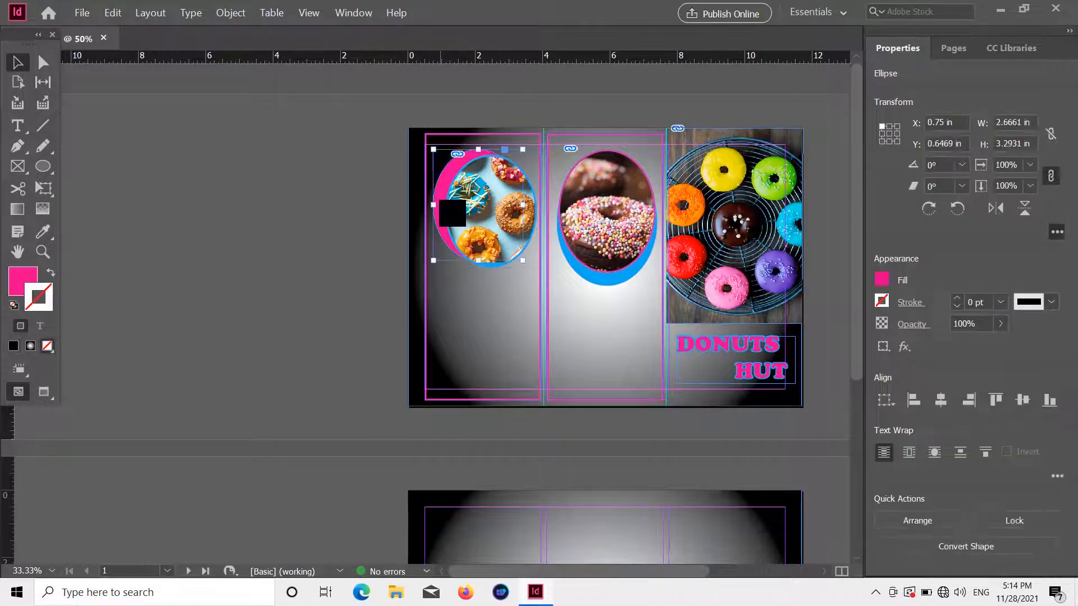
click(957, 208)
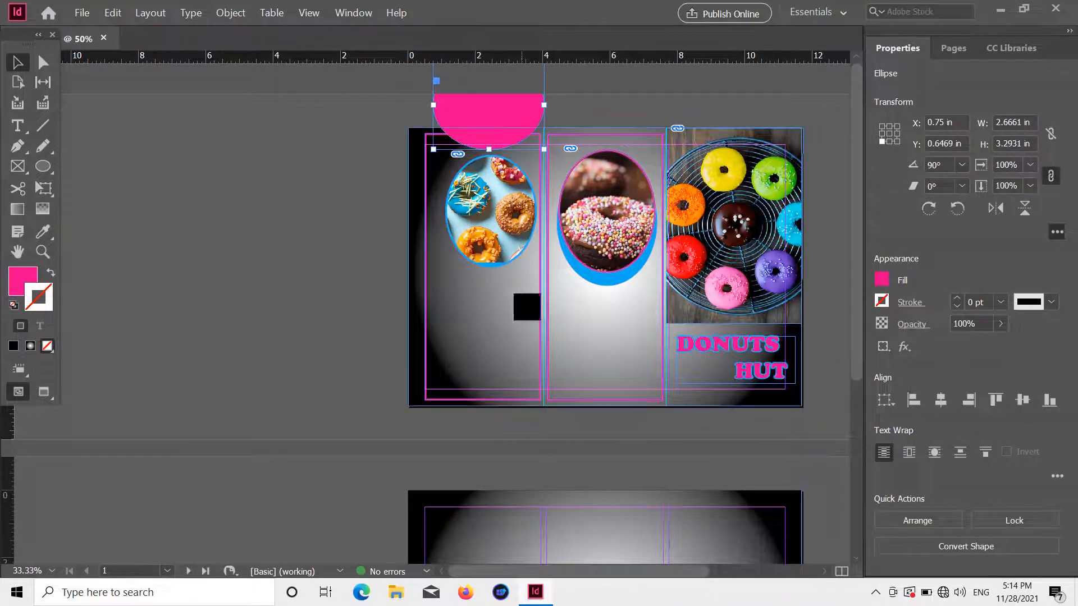
scroll(505, 311, down, 3)
scroll(504, 313, up, 3)
drag(479, 116, 482, 232)
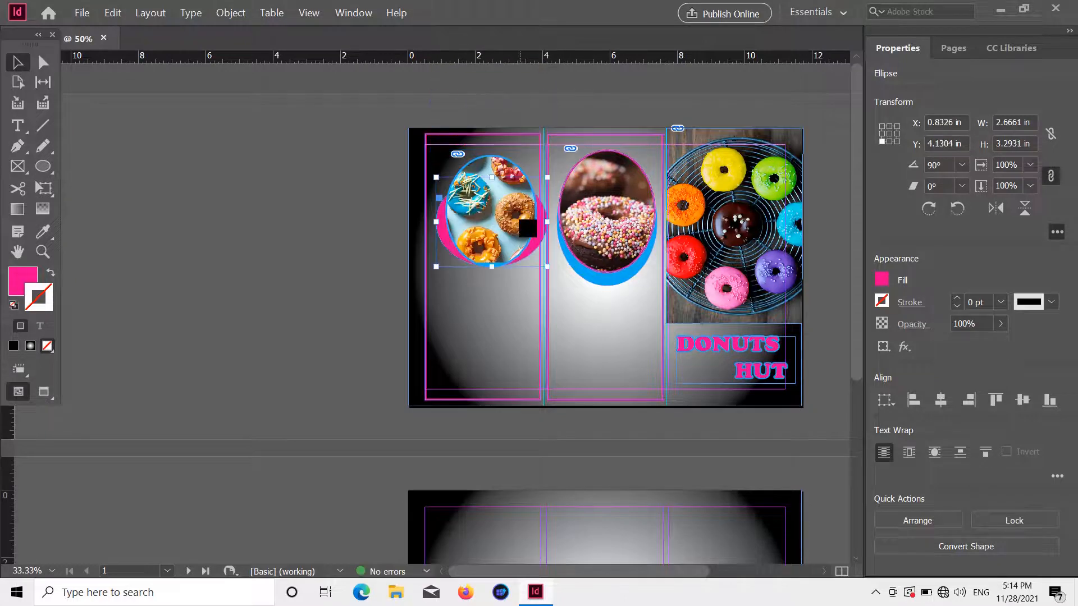
click(319, 215)
click(486, 217)
click(316, 155)
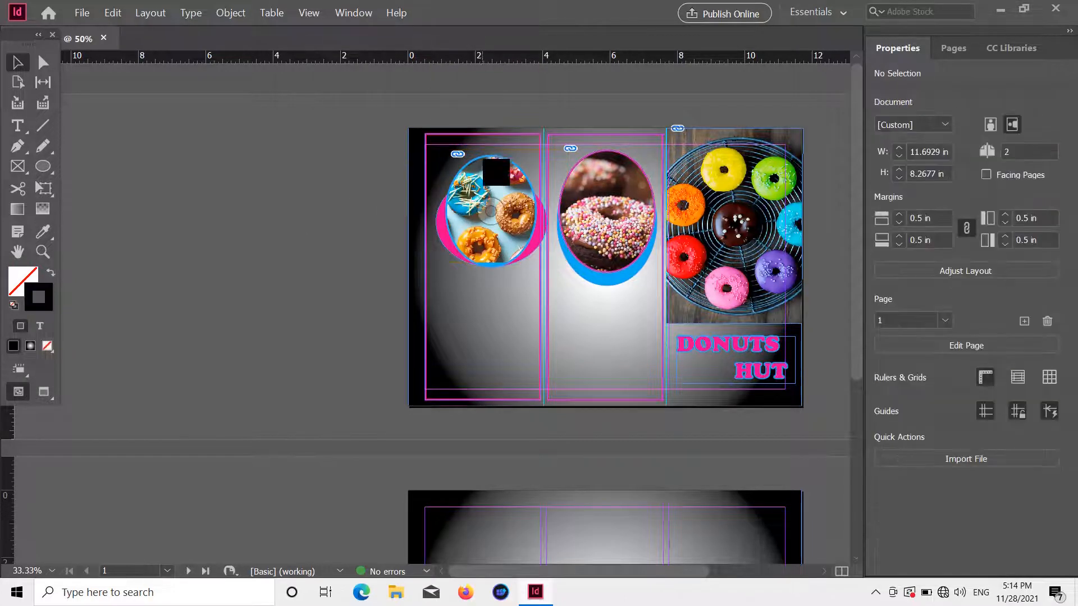
Step: Rotate the first column's donut photo frame 90° counterclockwise and move it back over the magenta ellipse
click(484, 160)
click(957, 209)
click(279, 188)
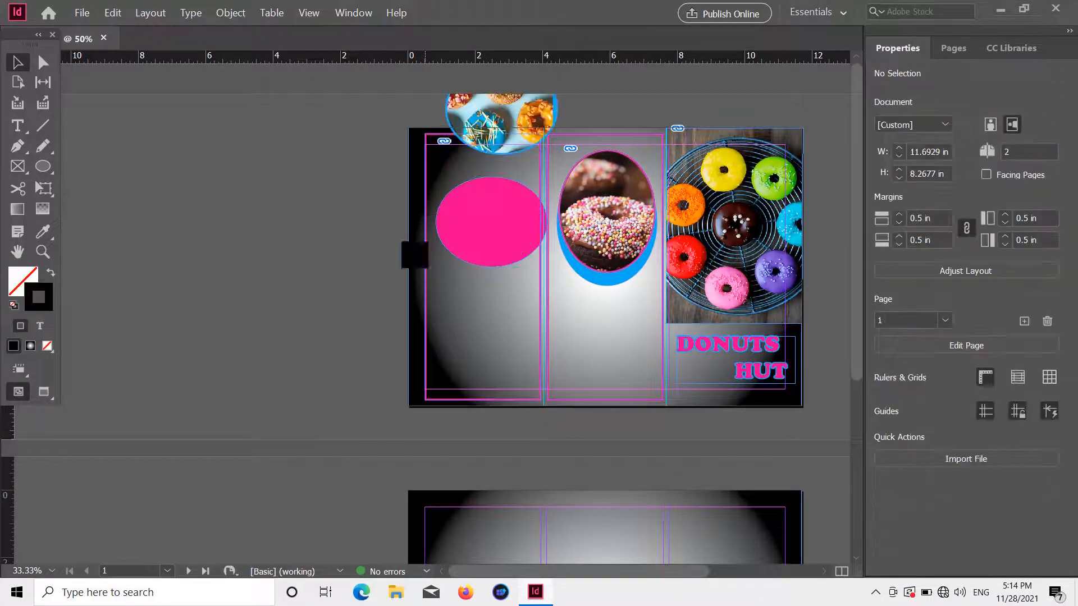
drag(529, 192, 531, 213)
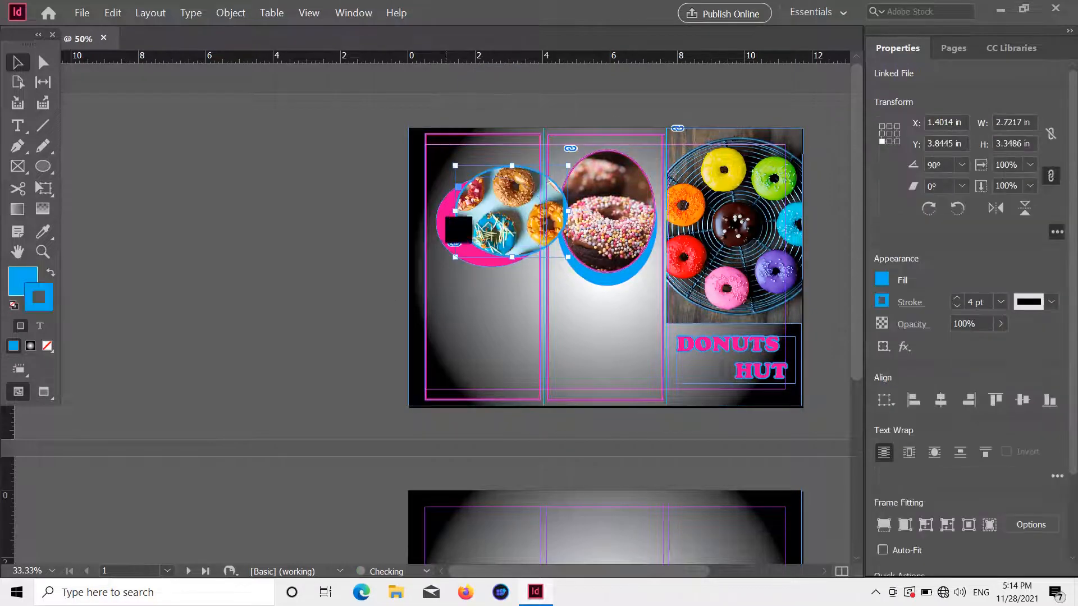
Step: Move the magenta ellipse up near the first column's top edge and fit the donut photo frame over it at about 2.58 × 3.18 in
drag(447, 218, 434, 191)
click(366, 217)
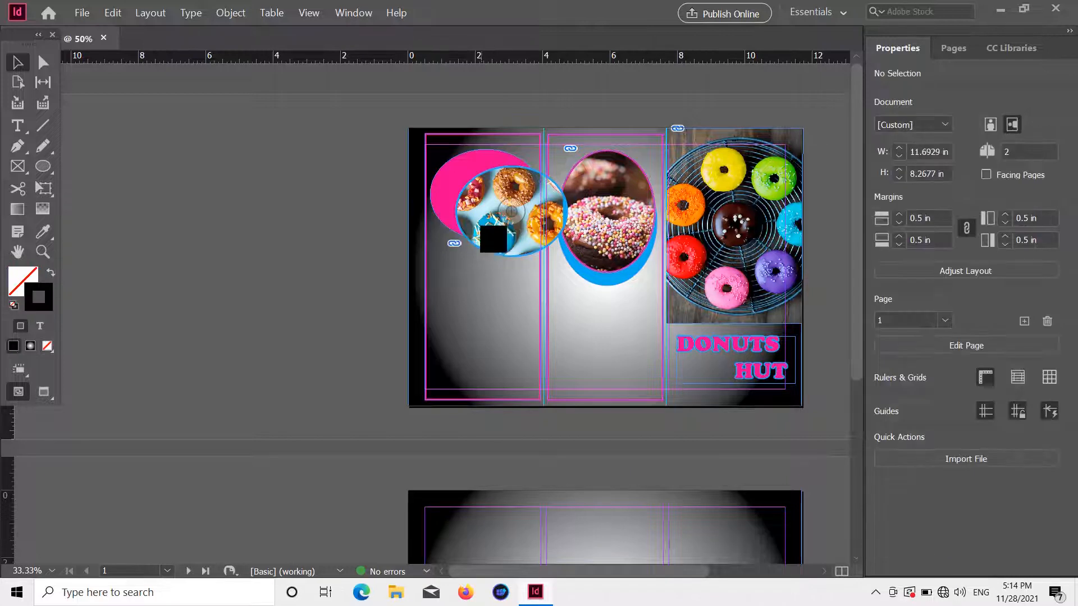
drag(508, 238, 488, 254)
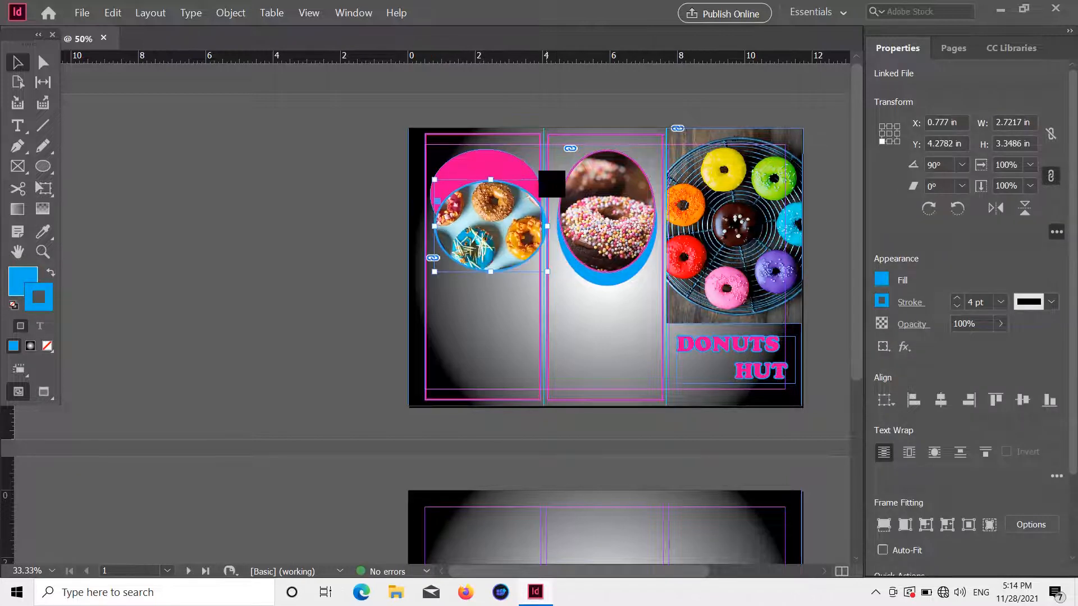
drag(549, 182, 517, 181)
click(372, 202)
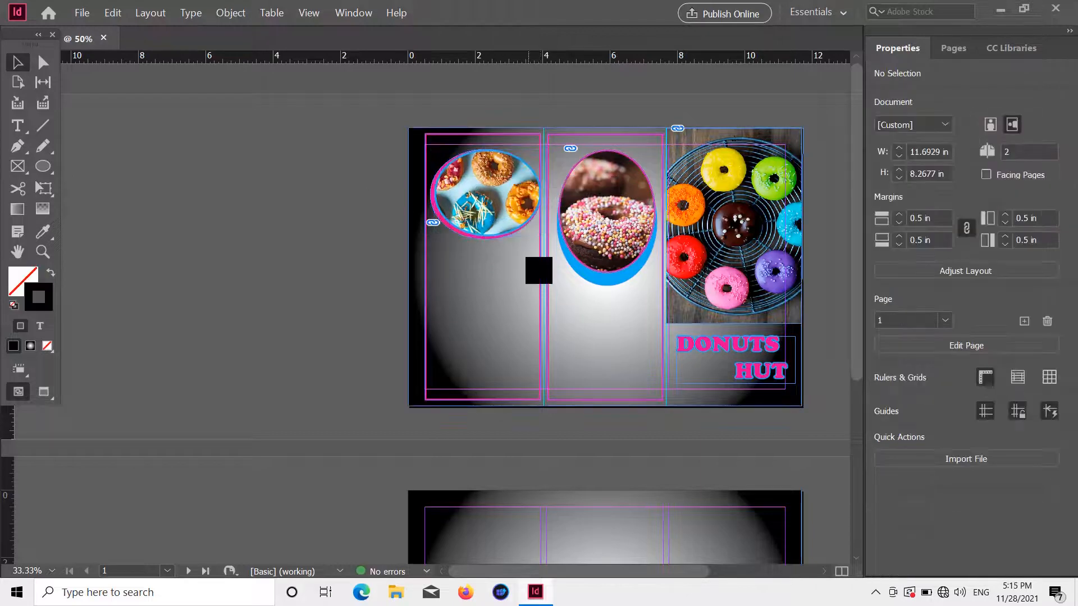
Step: Shrink the first column's magenta ellipse slightly and reduce the donut photo frame to about 2.42 × 2.97 in
scroll(510, 232, up, 2)
click(414, 268)
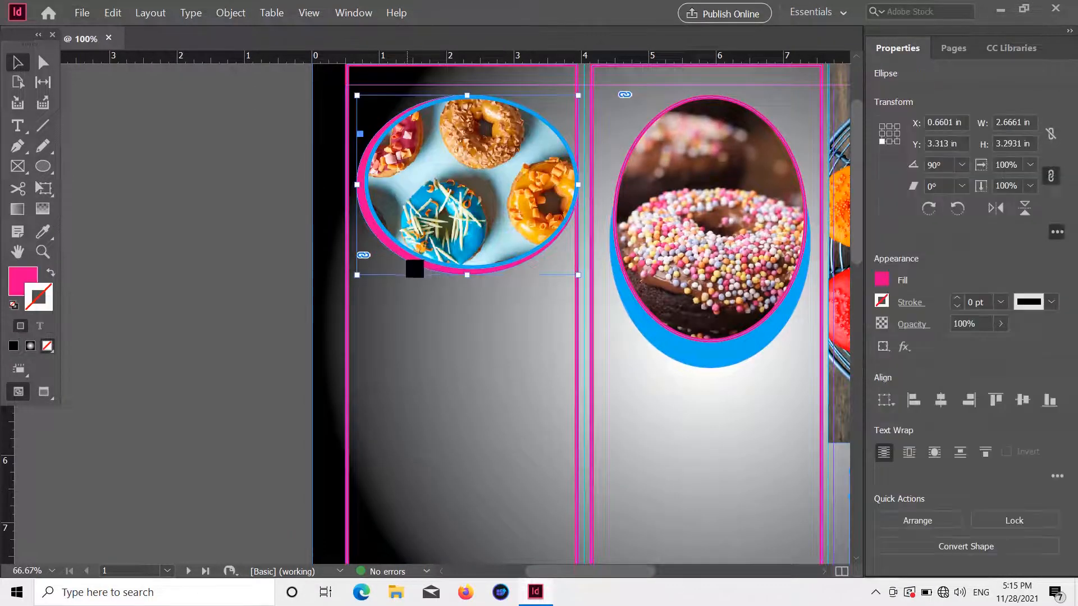
click(433, 224)
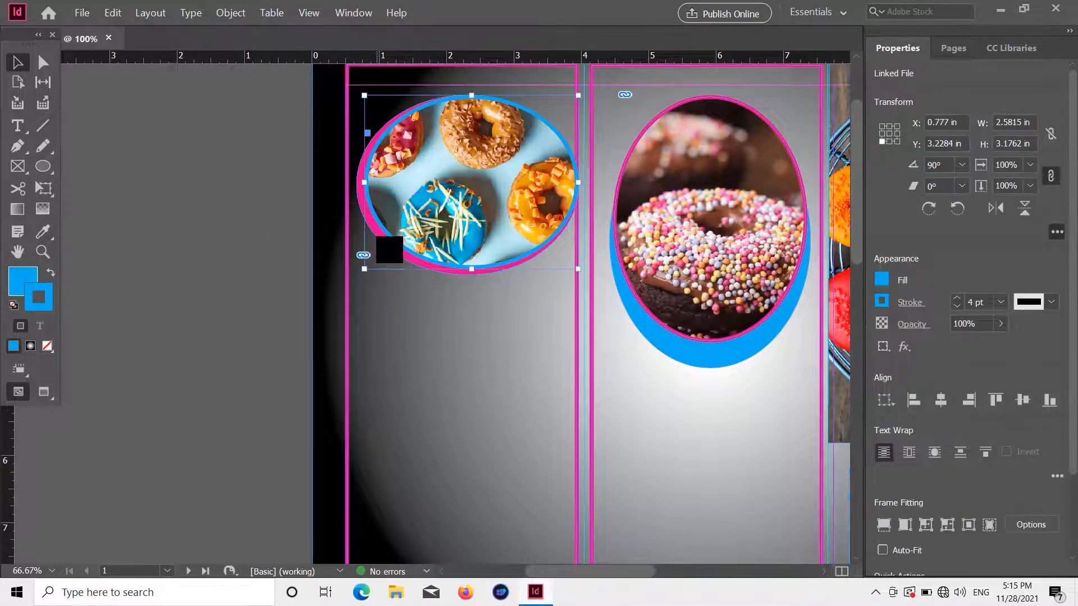
click(366, 207)
drag(579, 95, 566, 106)
click(302, 169)
click(367, 211)
click(308, 193)
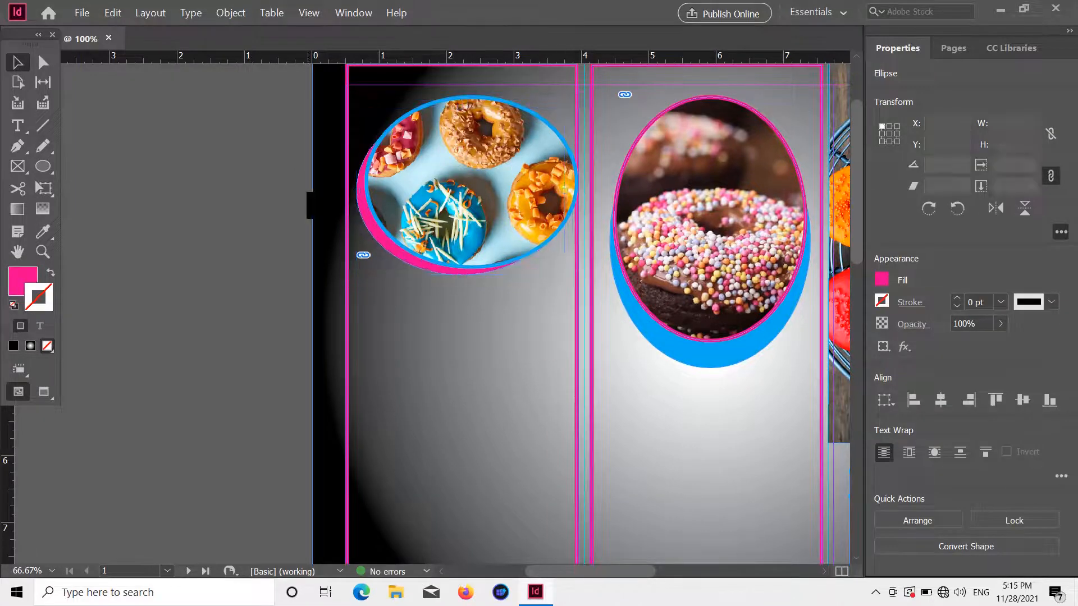
click(449, 170)
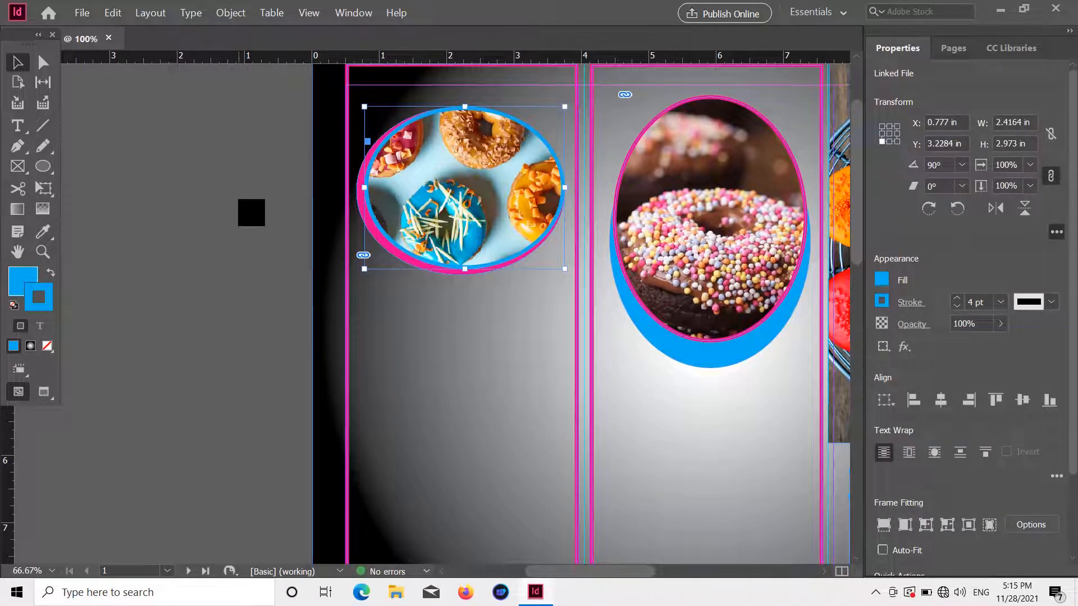
Step: Scale the image inside the first column's ellipse frame down to about 4.43 × 3.12 in
click(463, 188)
click(580, 343)
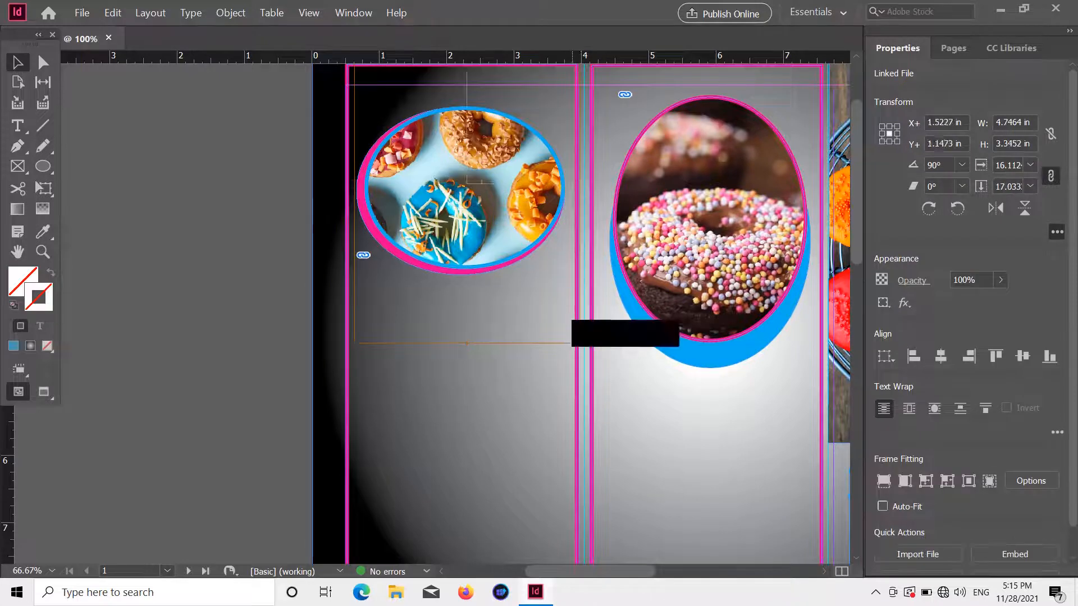
drag(580, 343, 566, 292)
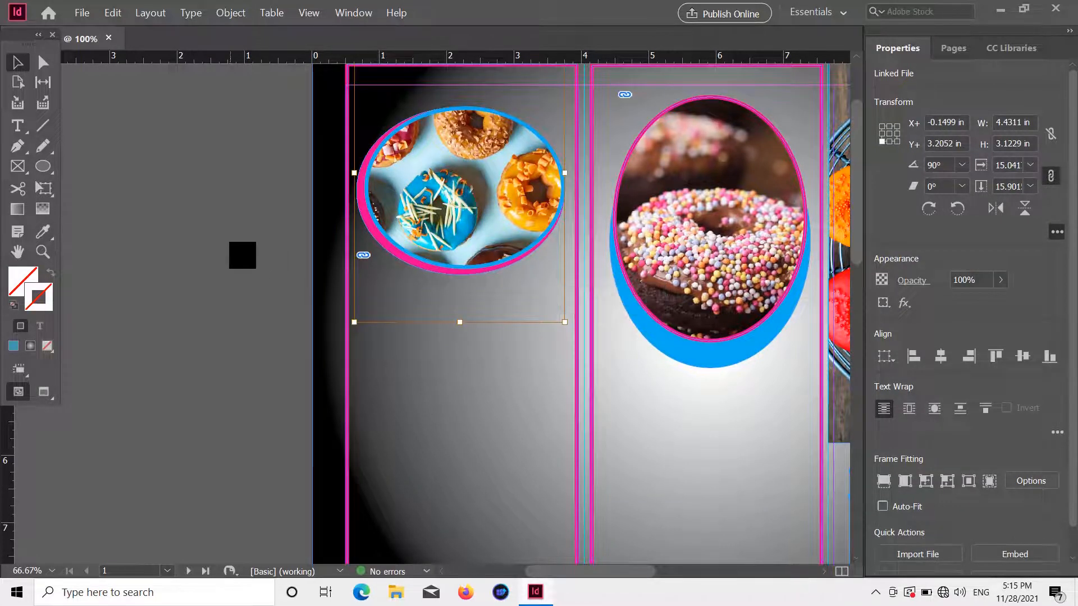
click(230, 242)
Step: Add a text frame about 2.76 × 0.97 in below the first column's donut photo, reading "About Donuts Hut"
scroll(497, 210, down, 5)
scroll(497, 211, up, 3)
scroll(509, 223, up, 3)
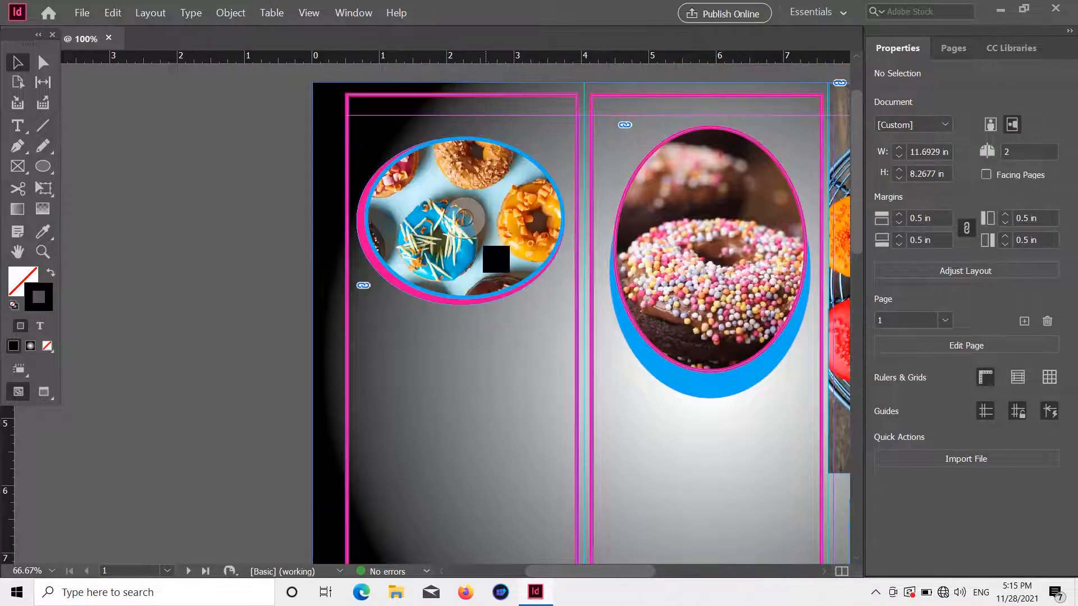
click(17, 125)
scroll(430, 261, down, 3)
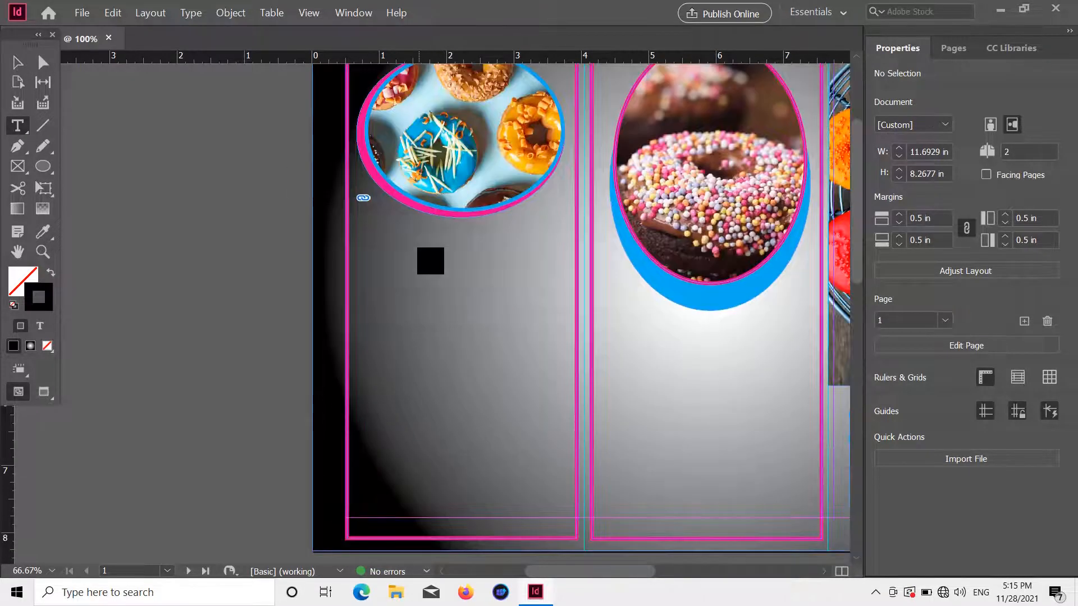
drag(370, 221, 556, 286)
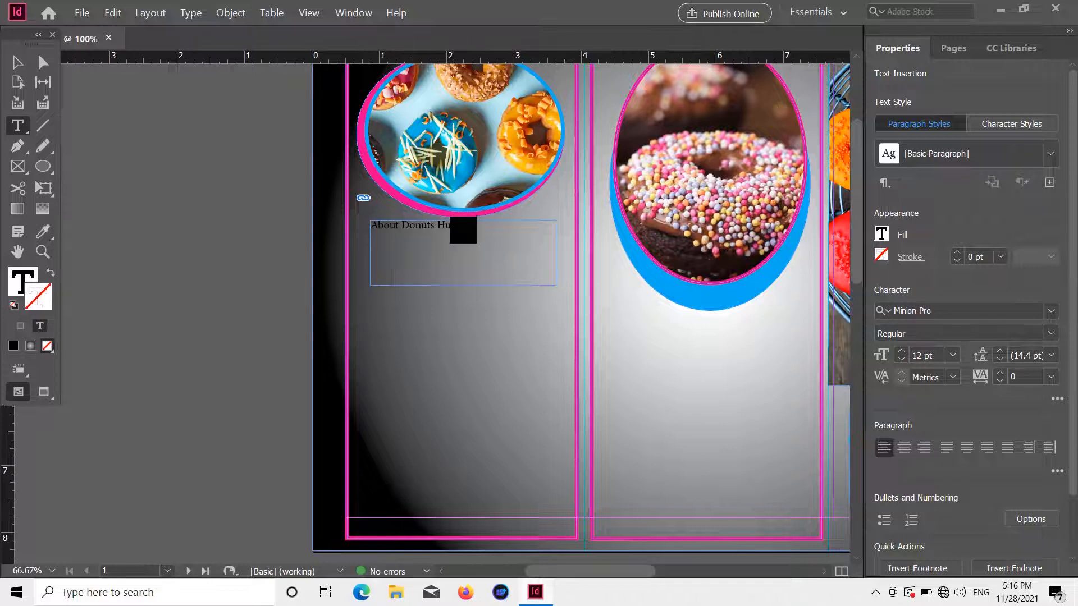
Step: Set the "About Donuts Hut" heading to 30 pt and center it in its frame
drag(462, 229, 371, 227)
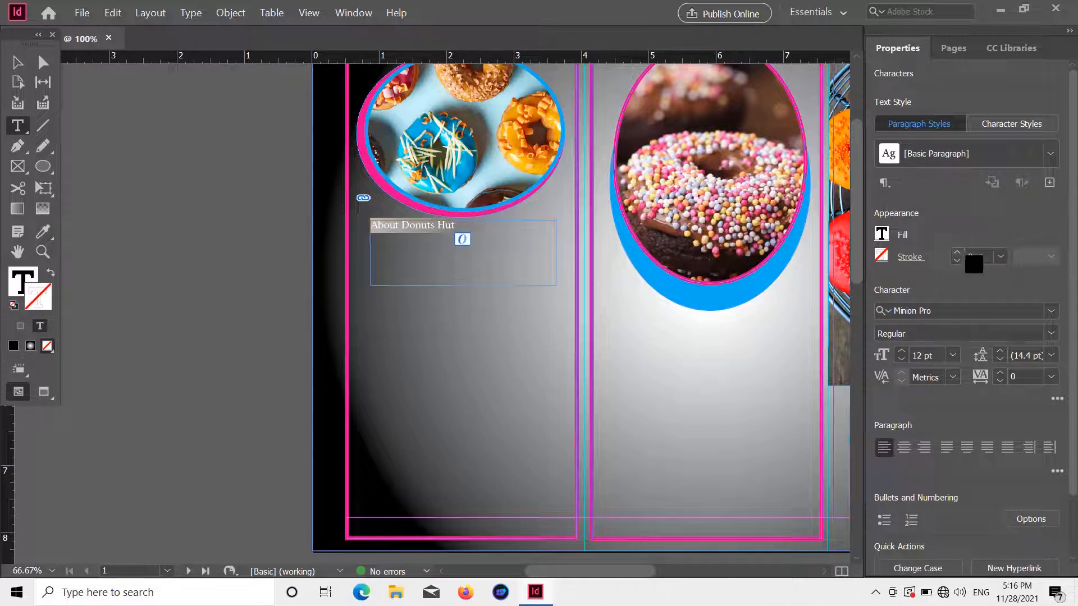
click(953, 355)
click(939, 250)
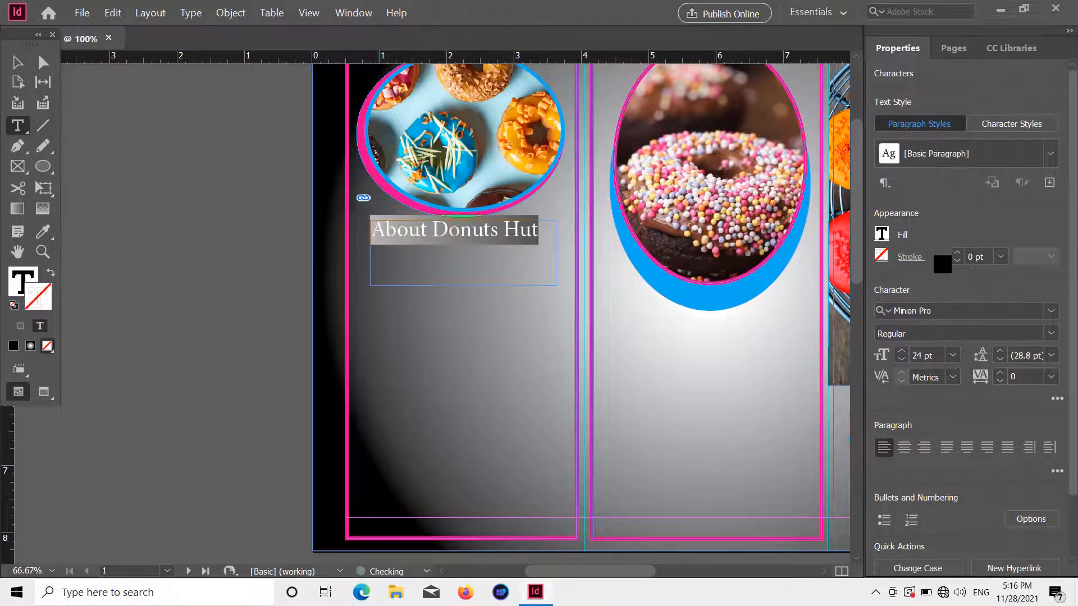
click(953, 355)
click(955, 271)
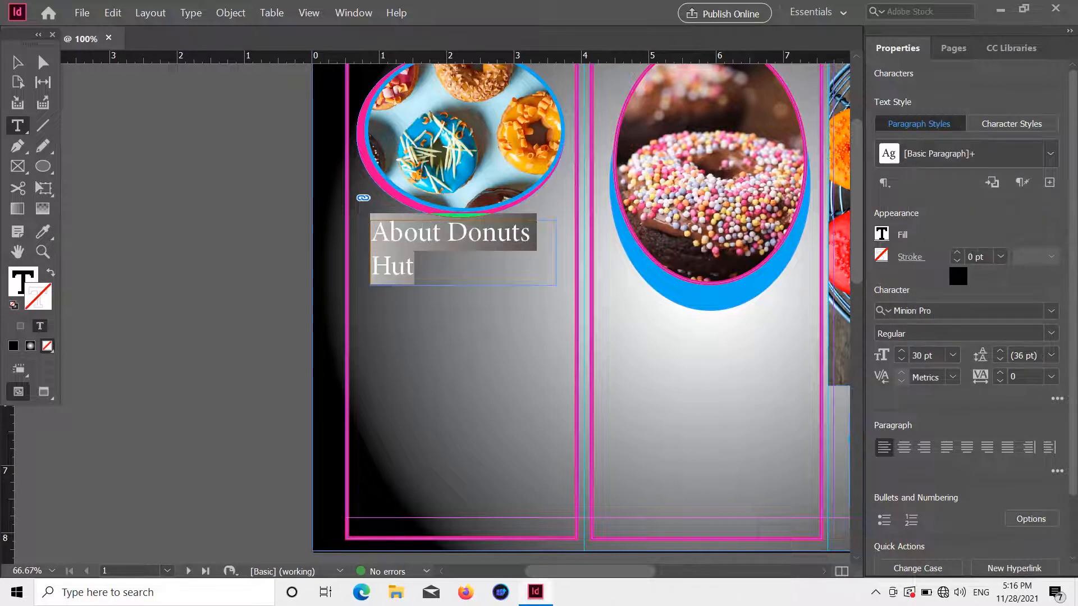
click(905, 448)
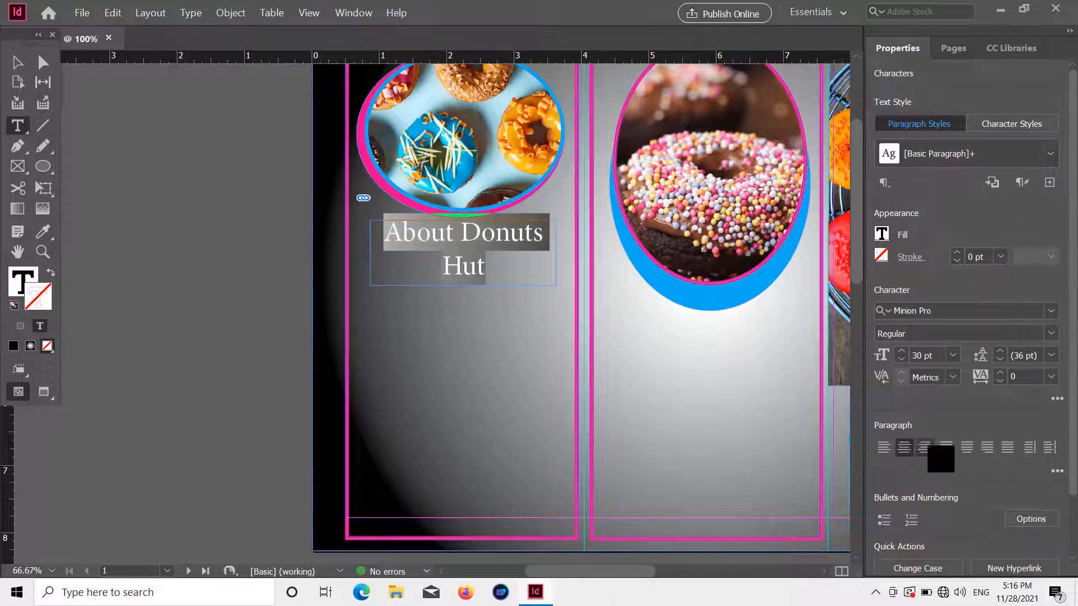
click(924, 448)
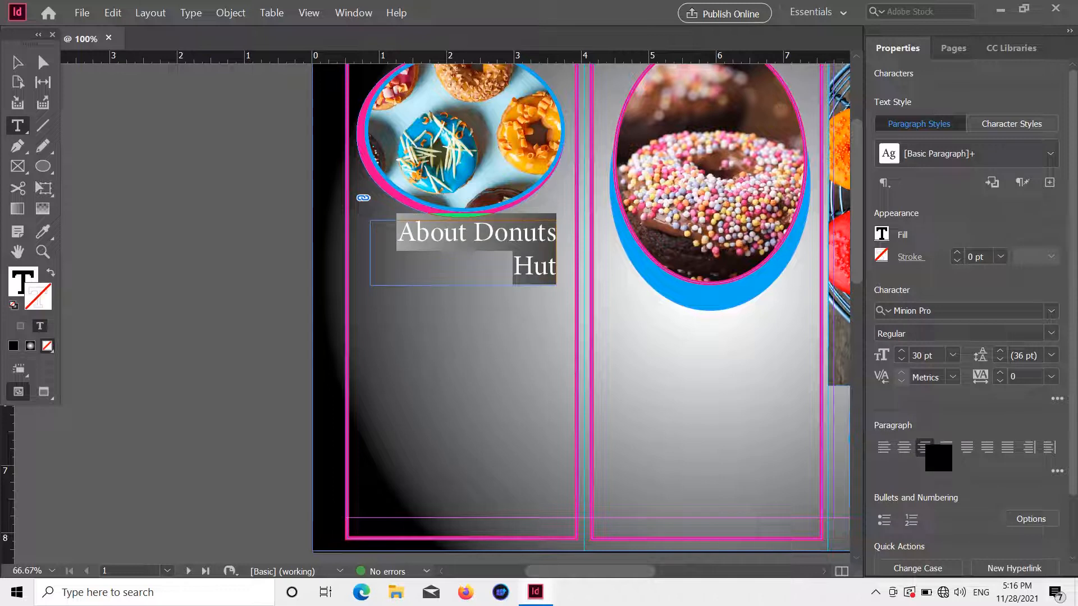
click(903, 448)
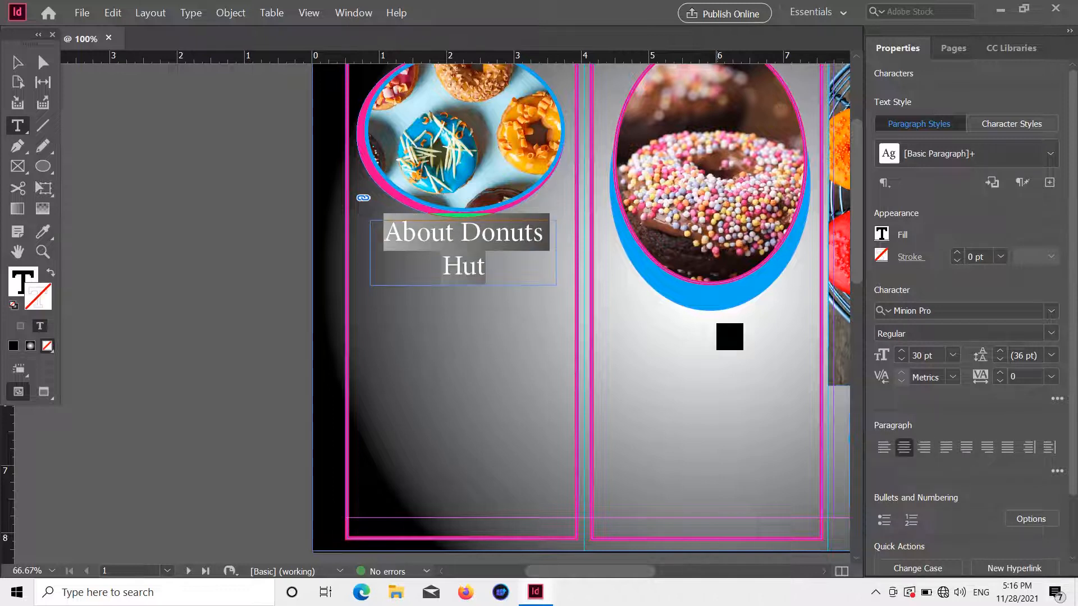
Step: Give the "About Donuts Hut" heading a [Paper] fill and a 1 pt [Registration] stroke
click(296, 230)
scroll(474, 281, up, 1)
drag(490, 315, 383, 270)
click(885, 244)
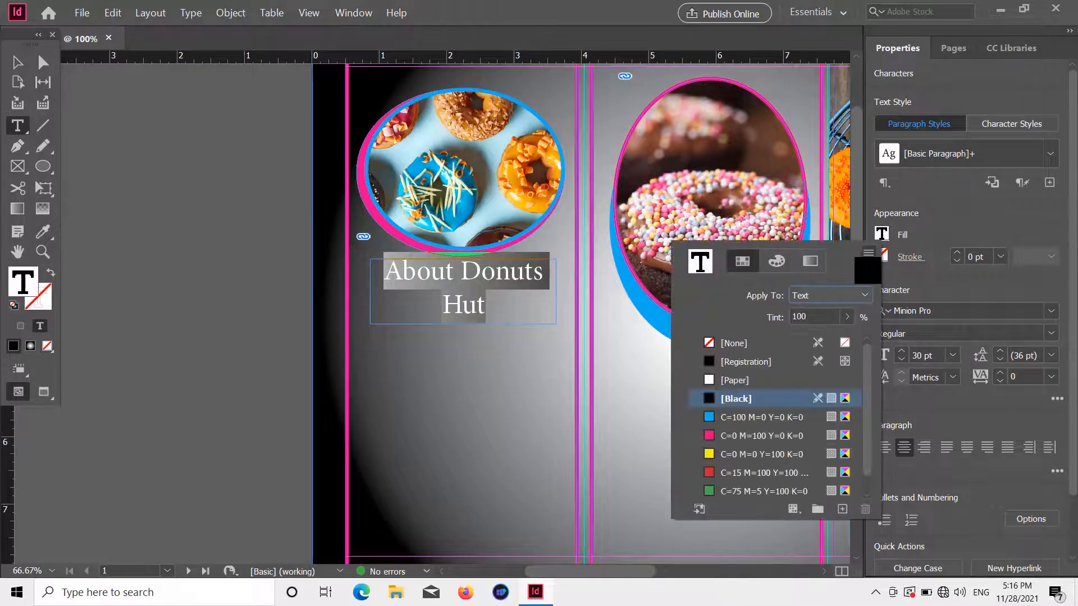
scroll(784, 456, down, 1)
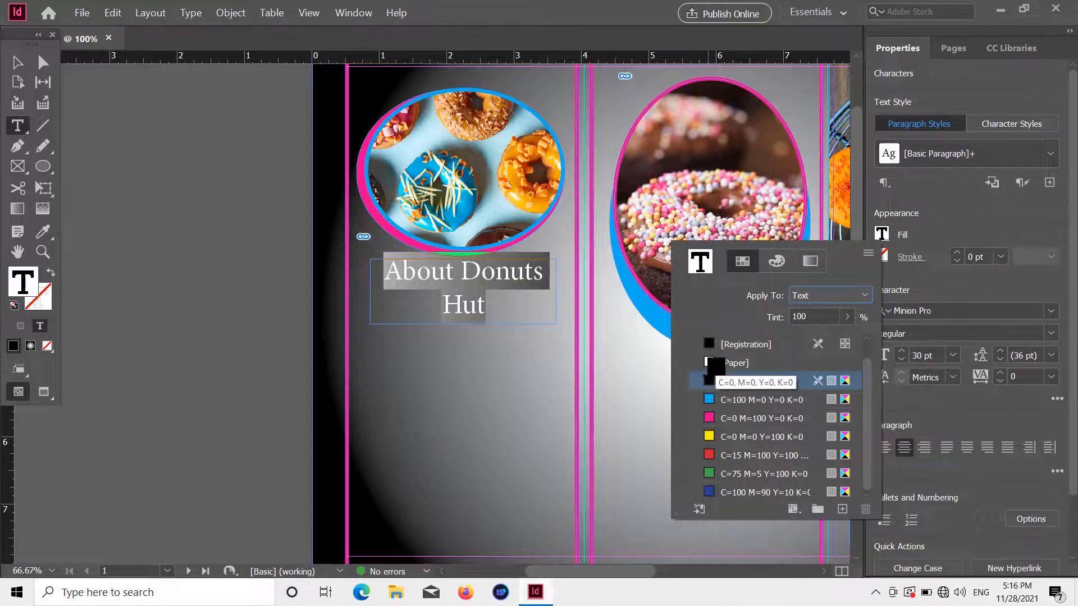
click(719, 365)
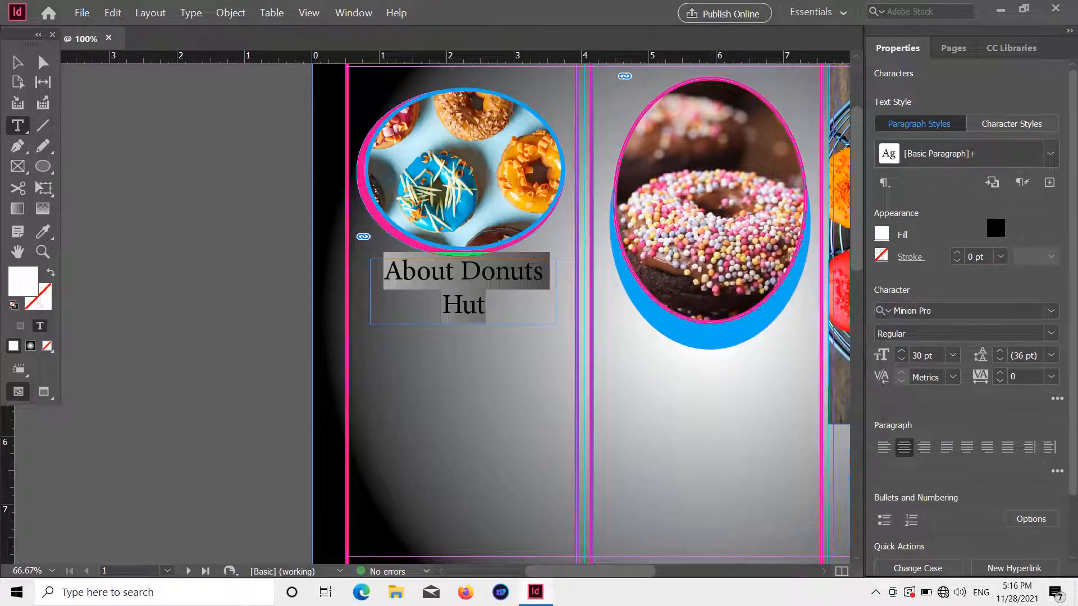
click(881, 255)
click(730, 383)
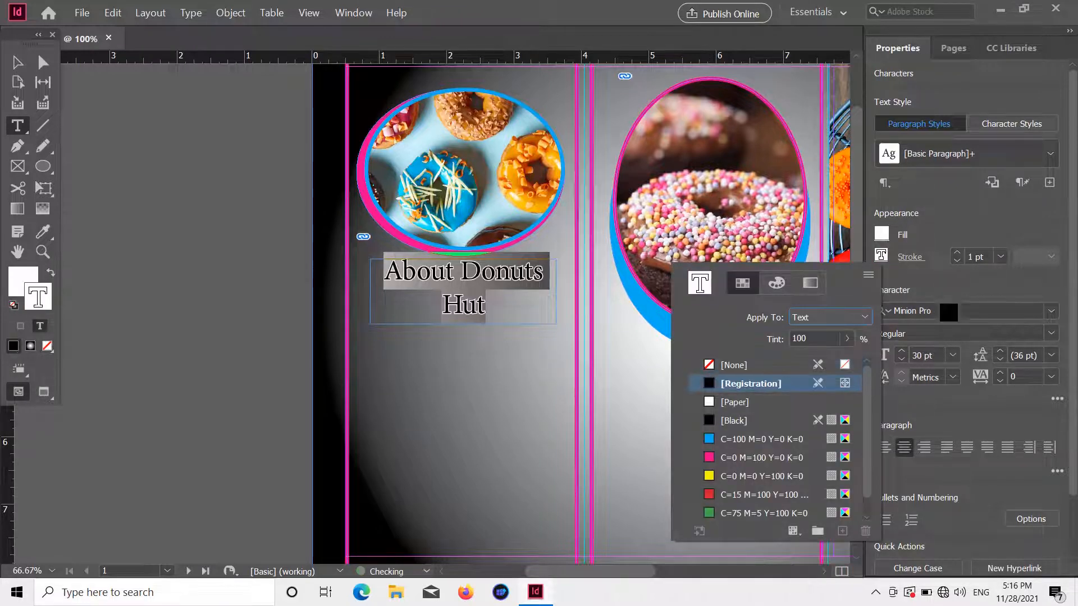
Step: Move the "About Donuts Hut" text frame down the first column to about X 0.5 in, Y 5.13 in
click(23, 66)
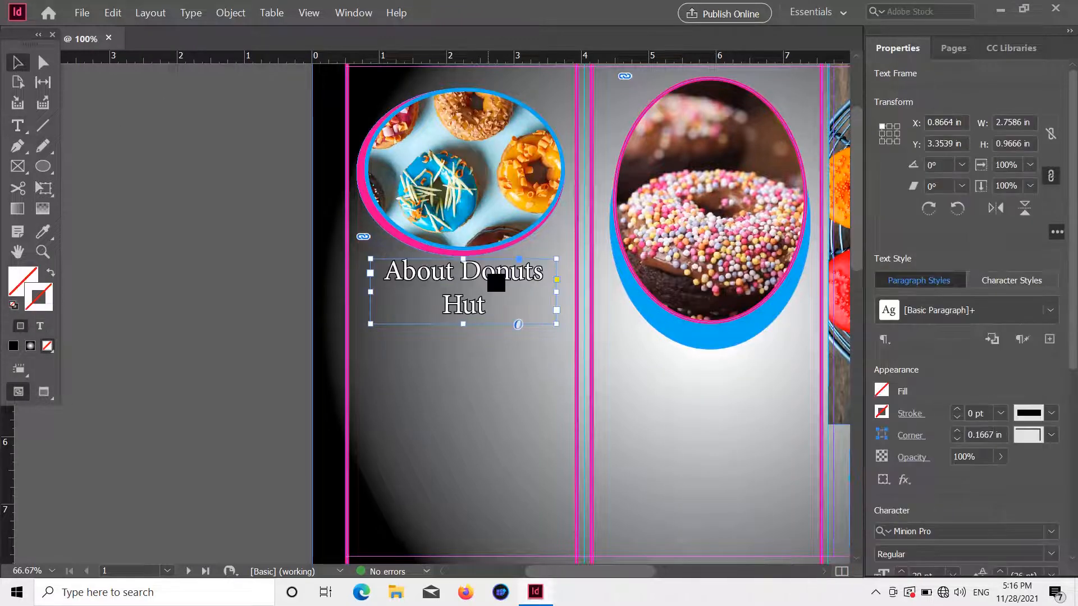
drag(475, 275, 476, 280)
drag(473, 279, 461, 429)
click(98, 245)
Step: Draw a rectangle about 2.42 × 0.81 in between the first column's donut photo and the heading
click(42, 167)
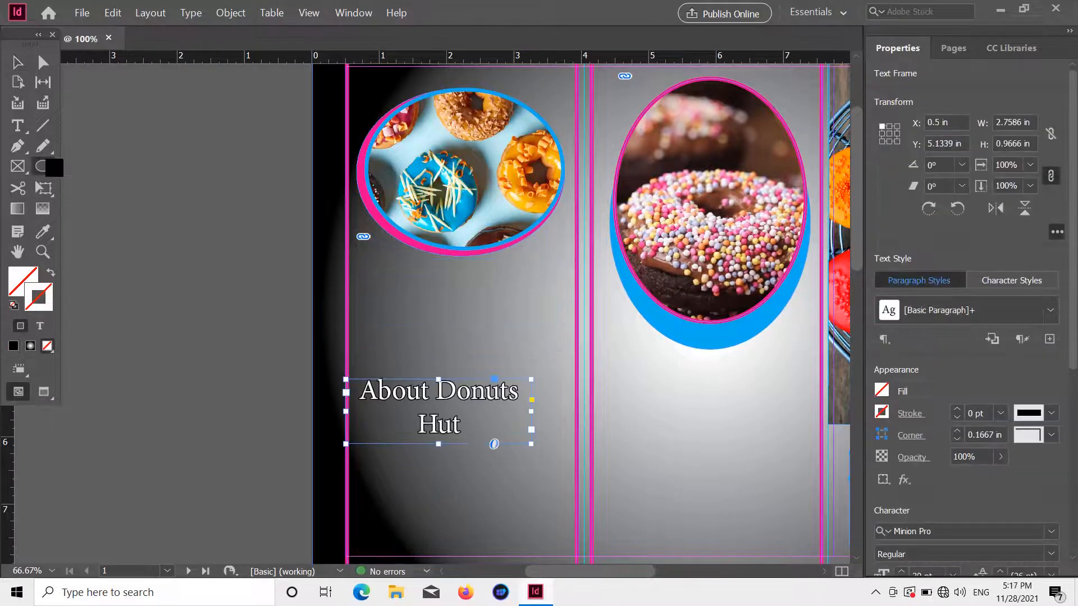
click(126, 212)
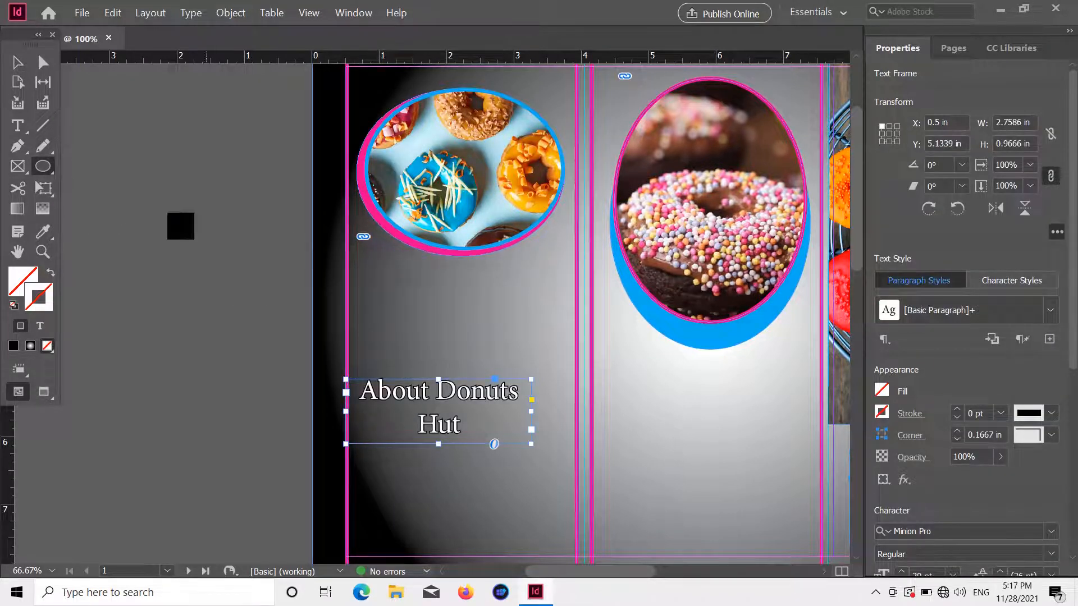
click(43, 166)
click(121, 188)
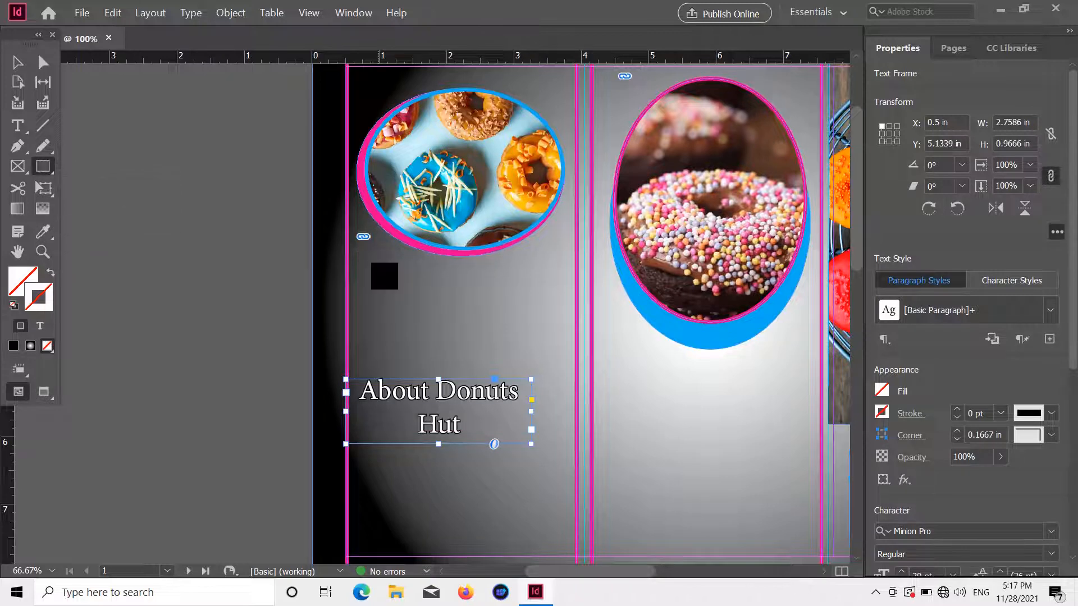
mouse_move(379, 270)
mouse_down()
mouse_move(534, 303)
mouse_move(541, 324)
mouse_up()
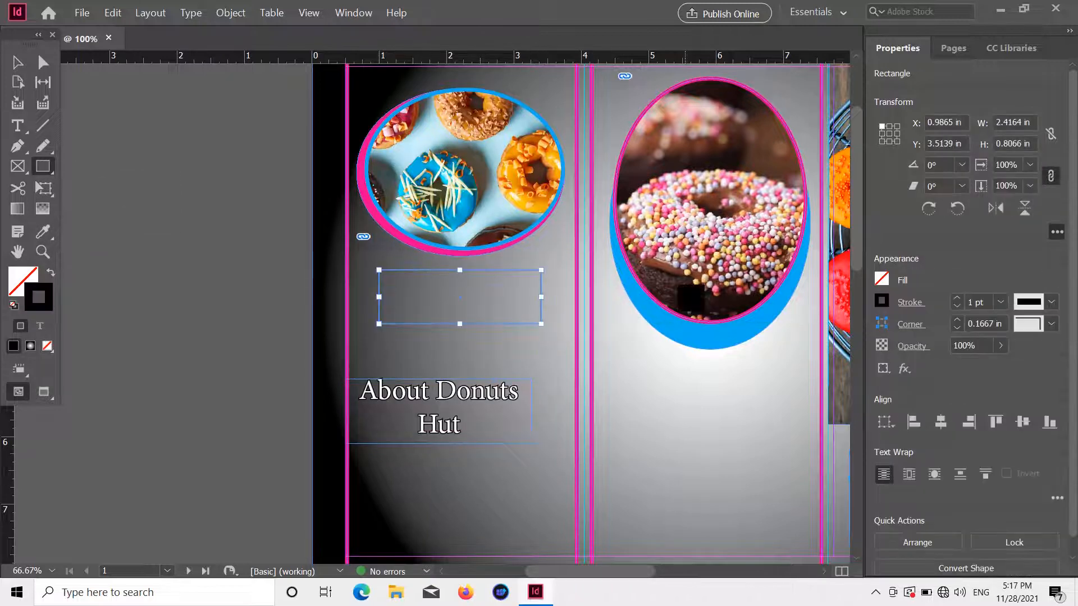
Step: Give the first column's rectangle a wavy stroke with a weight of 9 pt
click(1052, 303)
click(956, 258)
click(1001, 302)
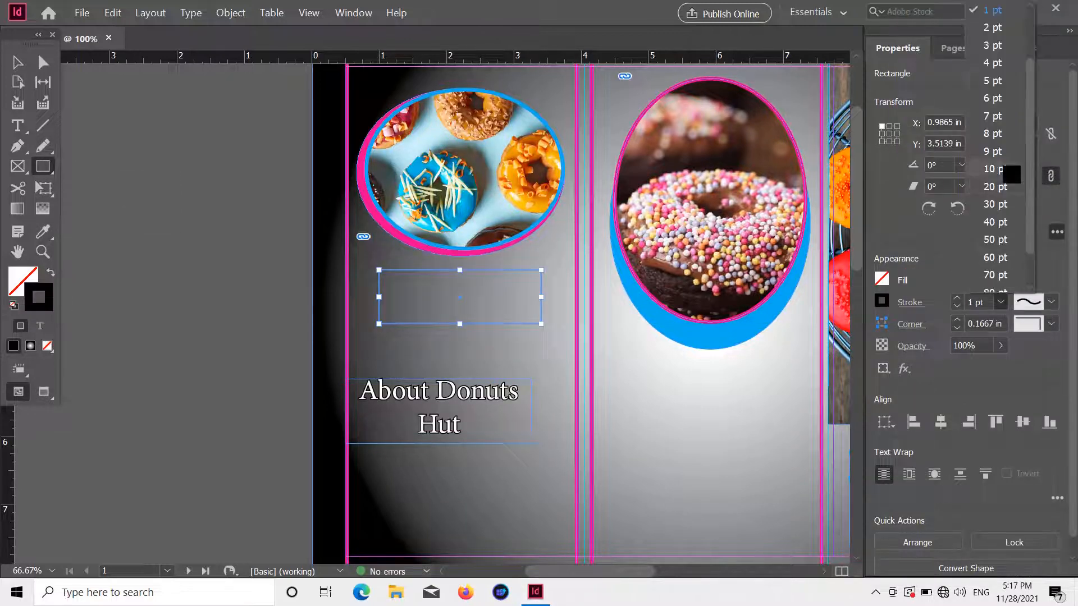
click(1001, 88)
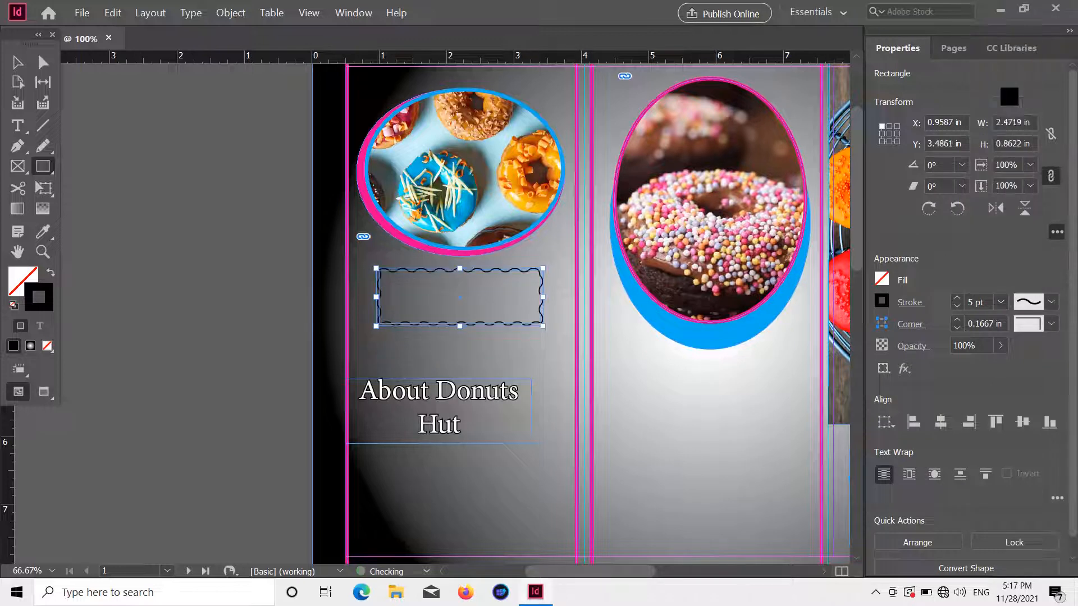
click(1001, 303)
click(1008, 98)
click(1001, 303)
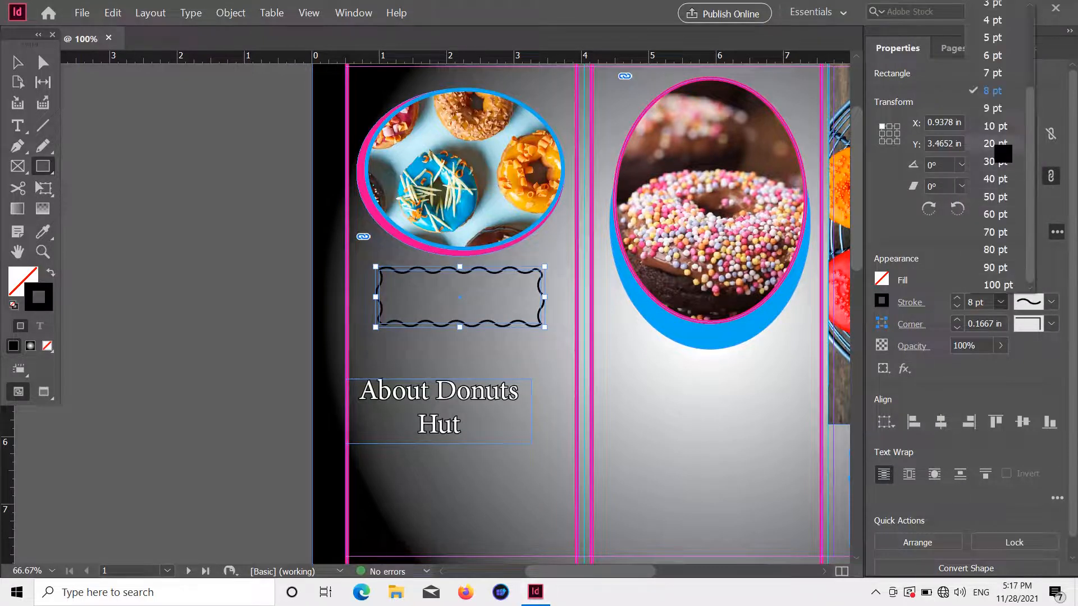
click(988, 143)
Step: Extend the wavy rectangle downward to about 1.68 in high and widen it on both sides to match the donut photo above
click(21, 62)
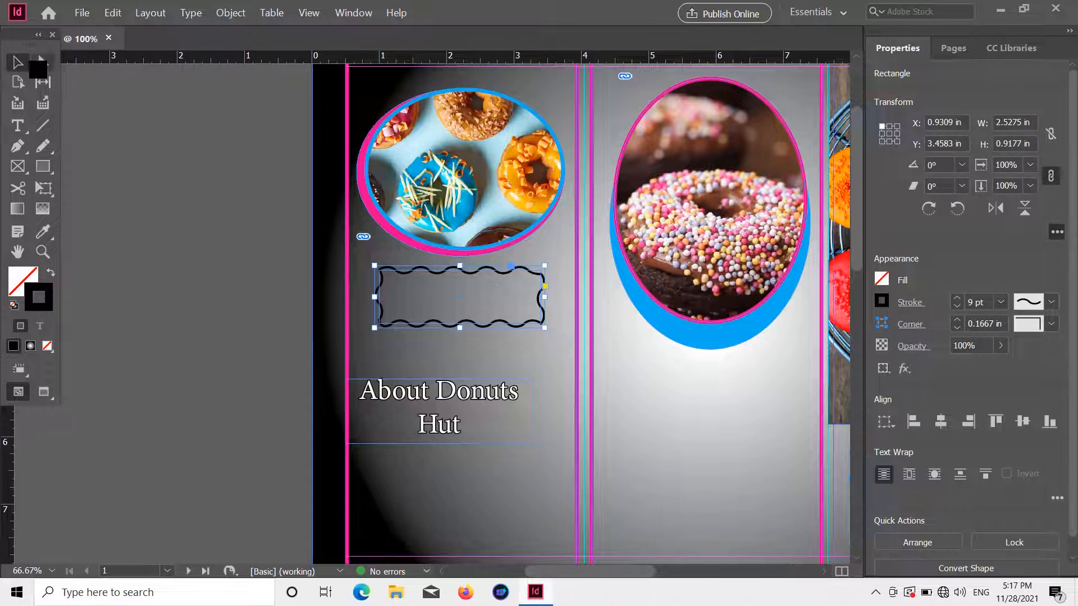
mouse_move(468, 332)
mouse_down()
mouse_move(477, 360)
mouse_move(493, 365)
mouse_up()
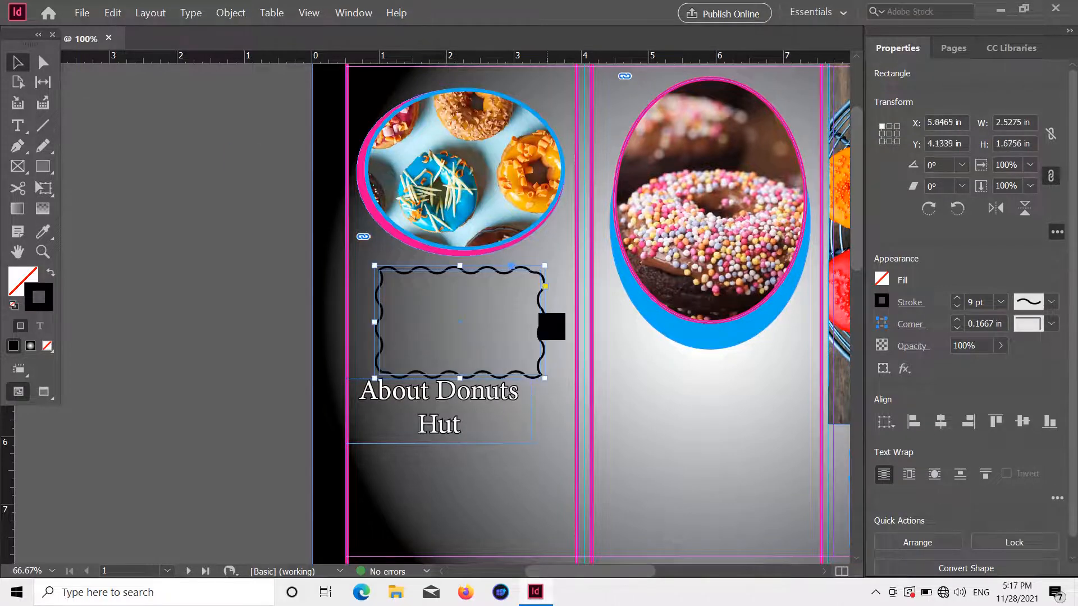
drag(546, 322, 567, 322)
drag(377, 323, 362, 322)
click(175, 225)
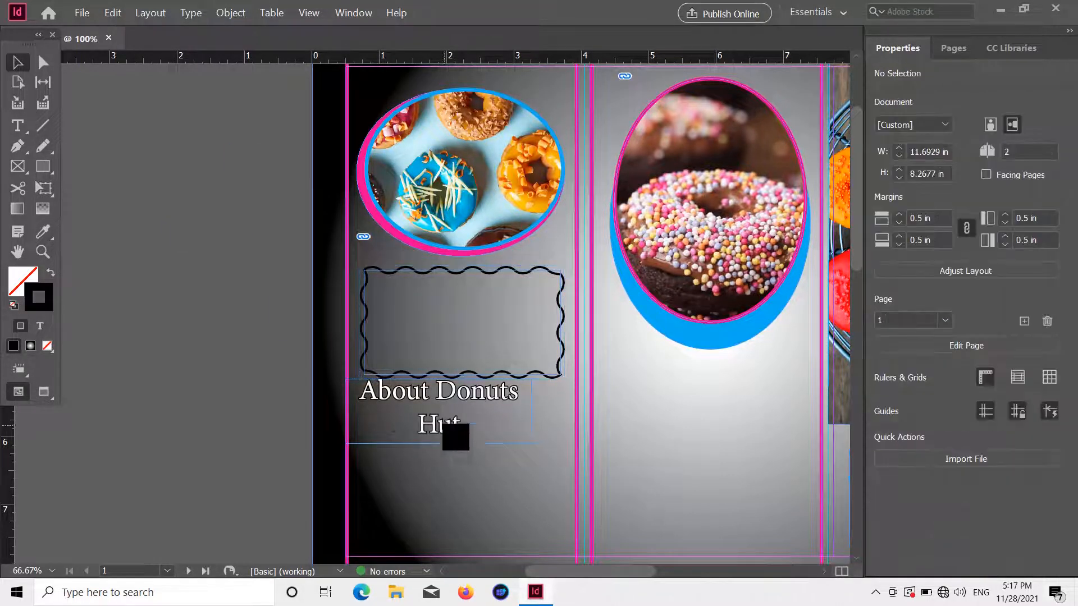
Step: Move the About heading into the wavy rectangle at about X 0.83 in, Y 3.66 in, and extend the rectangle down almost to the bottom margin
drag(456, 437, 478, 339)
scroll(240, 376, down, 3)
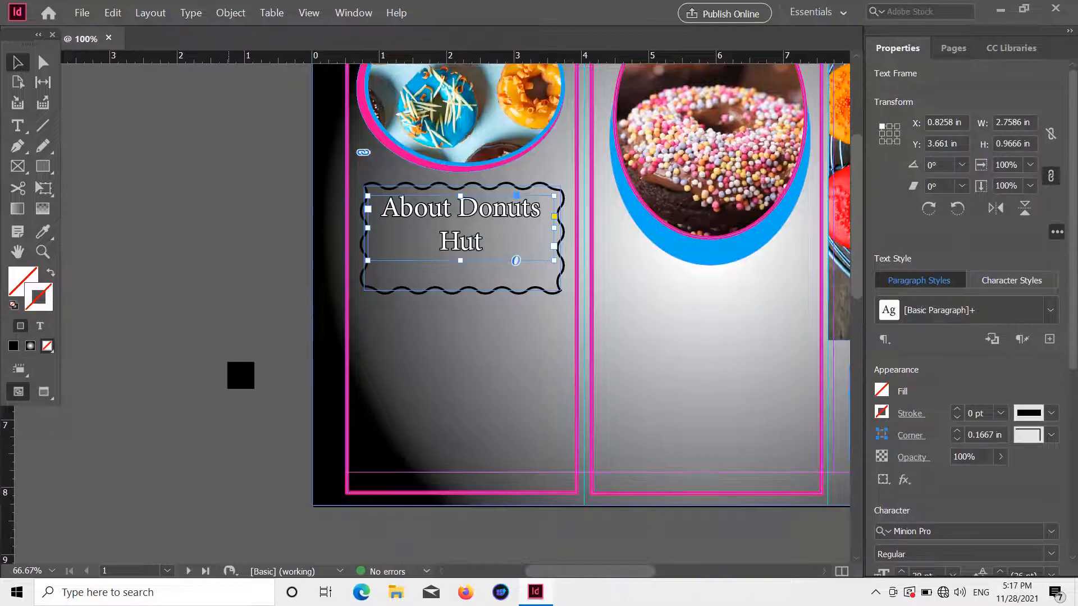
click(241, 376)
drag(462, 293, 462, 466)
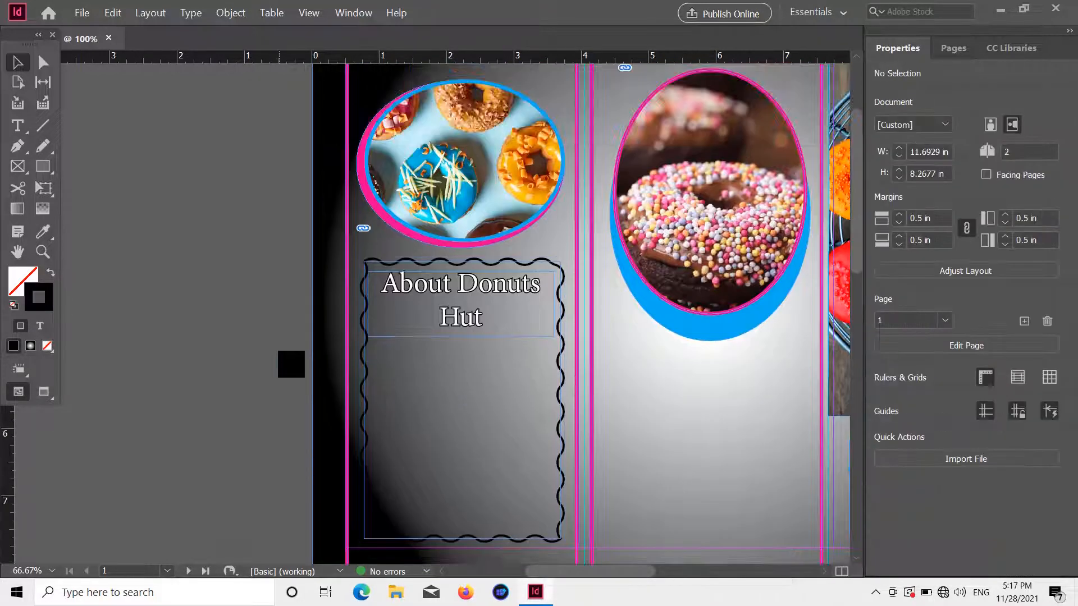
Step: Switch to Notepad, copy all of the repeated "about us" text from the free txt file, and return to InDesign
key(alt+Tab)
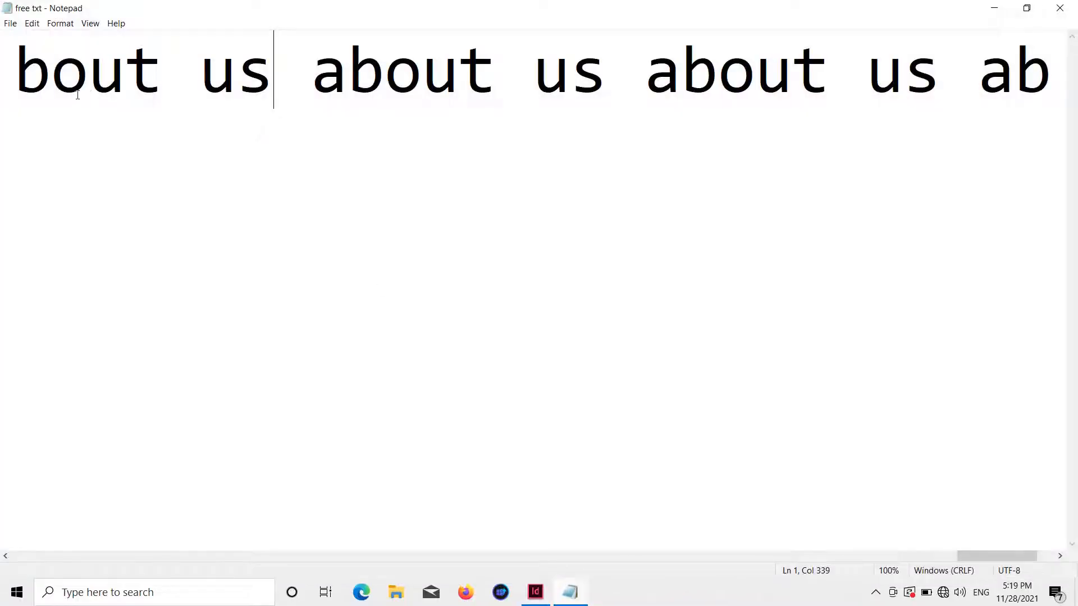
drag(50, 84, 127, 84)
right_click(112, 75)
click(157, 158)
right_click(138, 73)
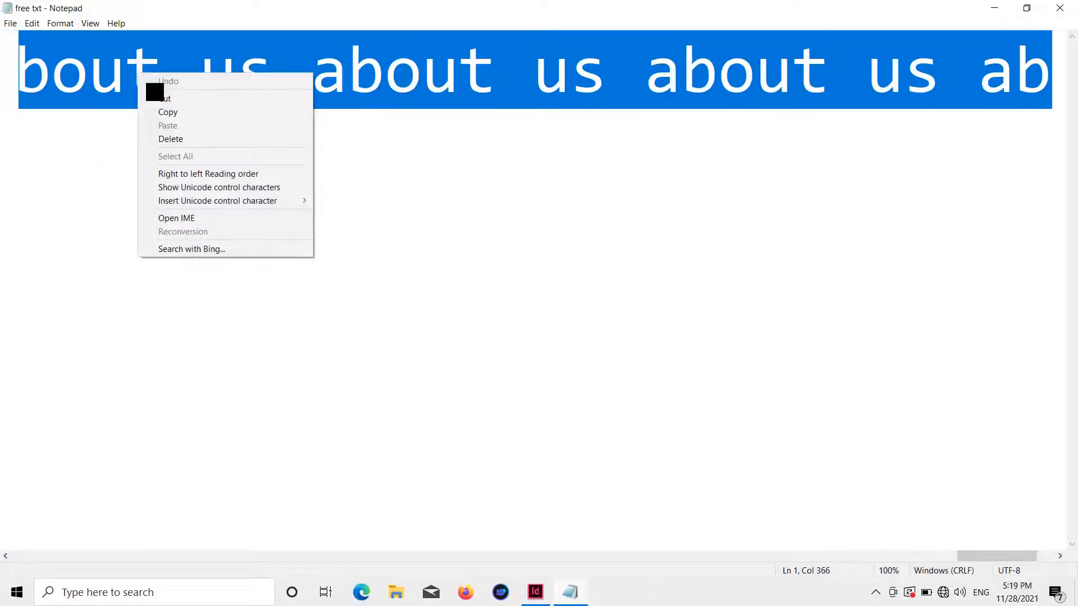
click(172, 111)
key(alt+Tab)
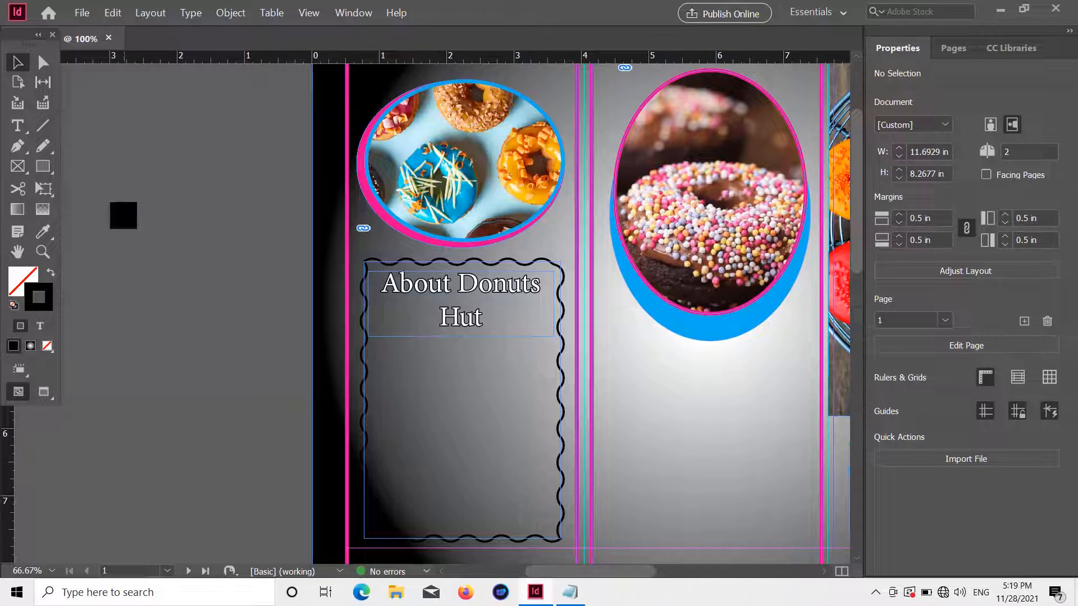
Step: Create a text frame about 2.3 × 2.63 in below the heading inside the wavy rectangle, with a 9 pt font size
click(18, 125)
drag(379, 341, 533, 519)
click(952, 355)
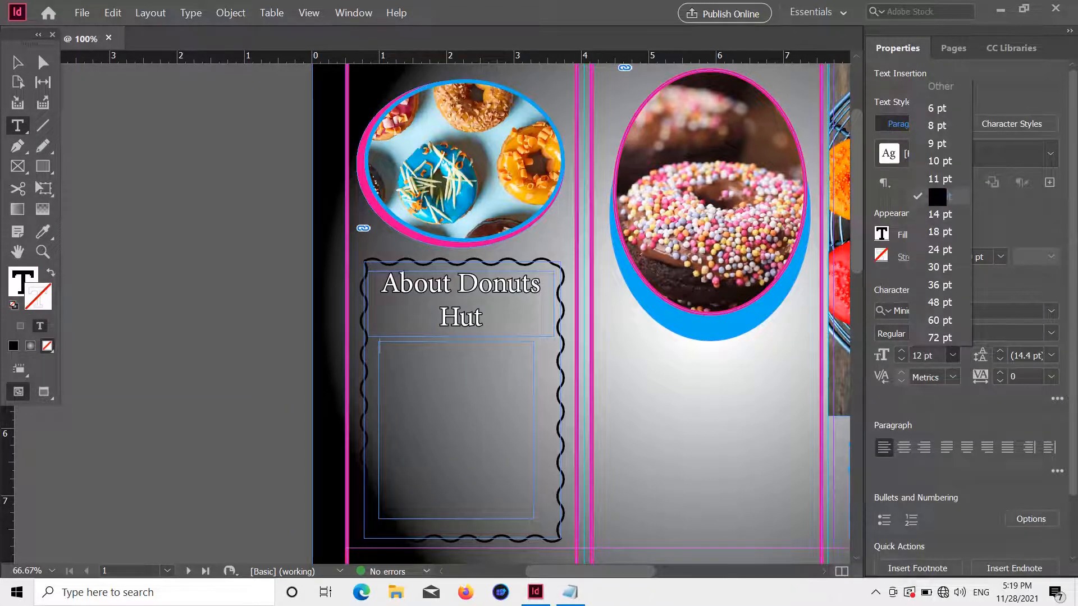
click(936, 143)
Step: Paste the copied "about us" text into the new text frame below the heading
right_click(400, 359)
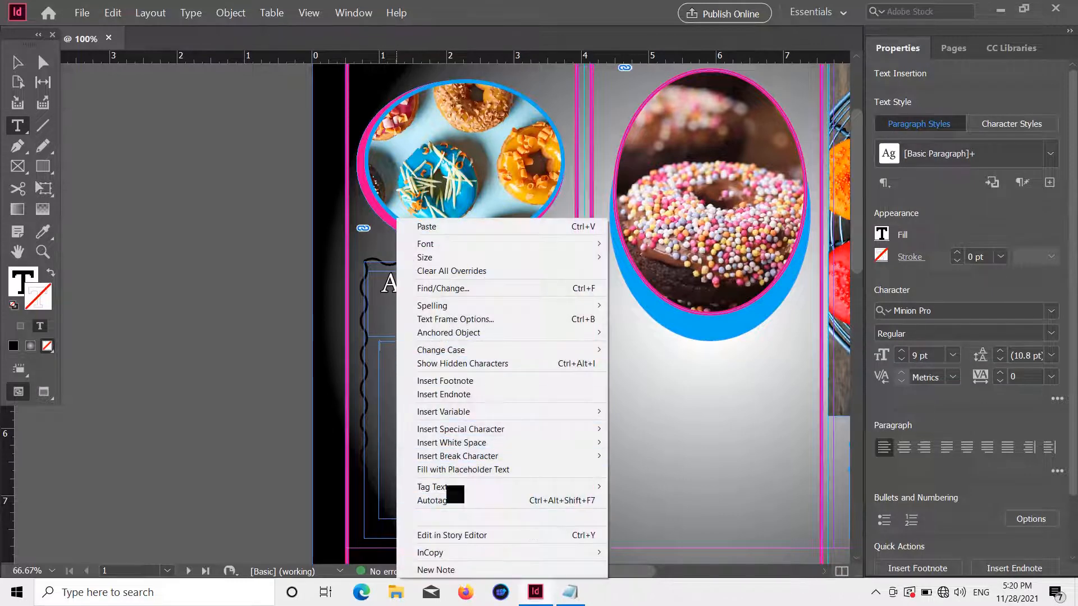
mouse_move(450, 562)
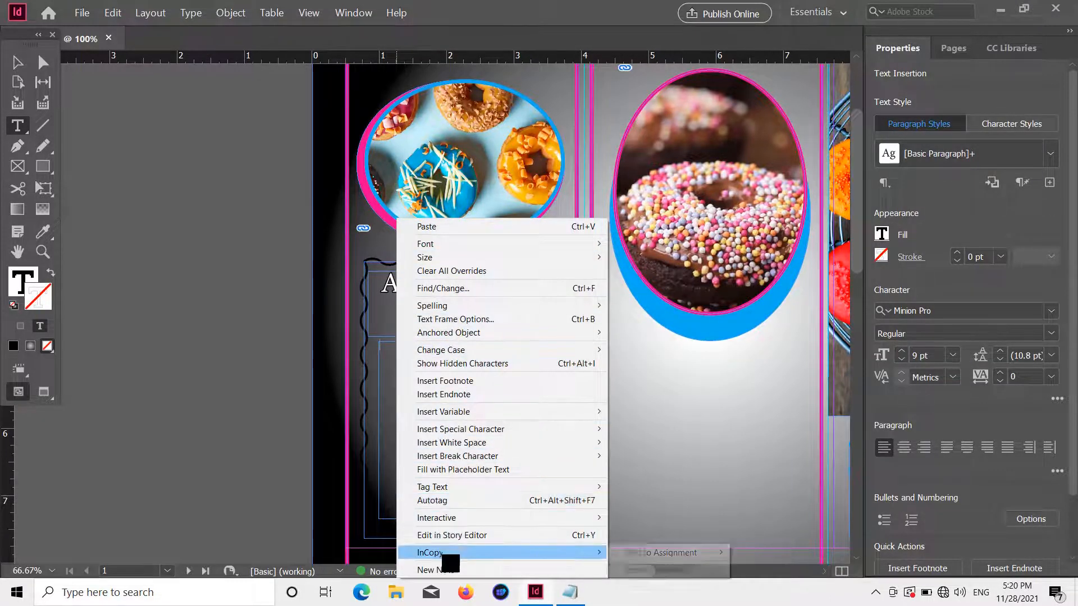
click(388, 367)
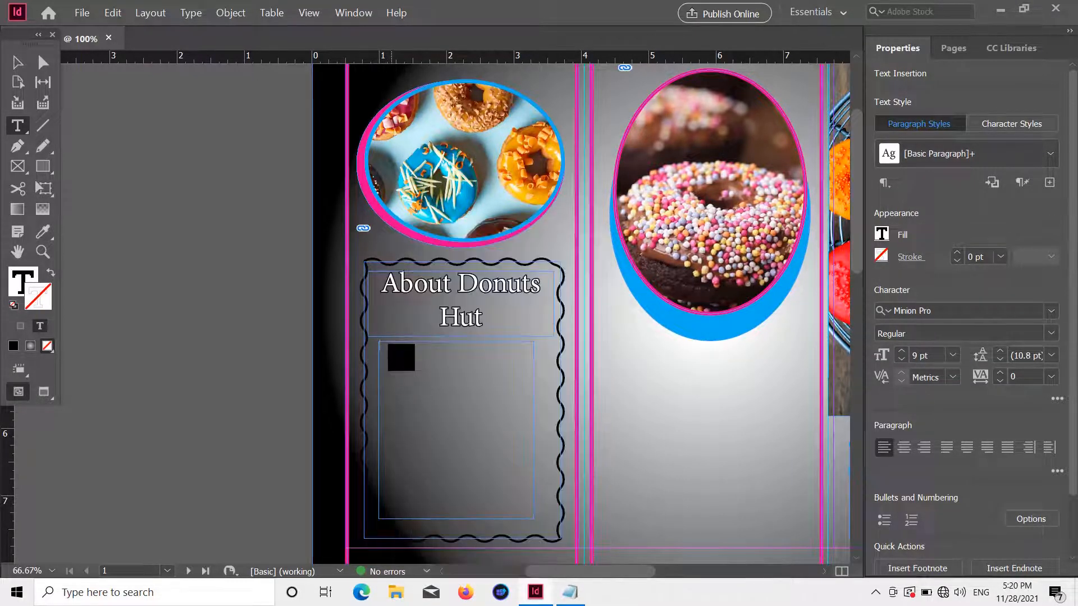
right_click(392, 356)
click(454, 228)
scroll(463, 452, up, 1)
scroll(473, 453, down, 1)
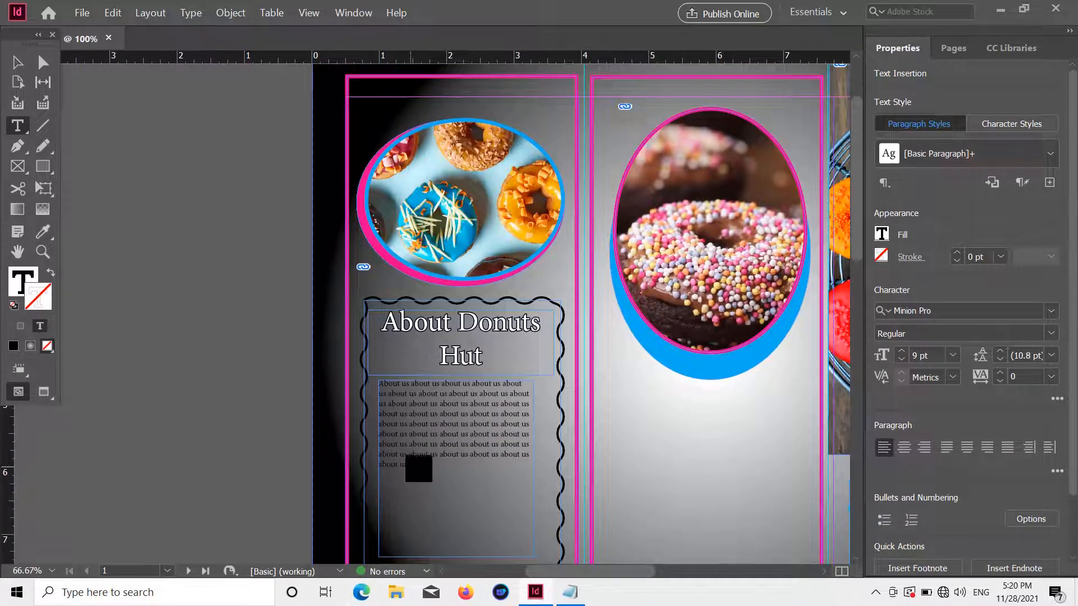
Step: Apply a [Registration] stroke to all of the "about us" text and set its font size to 11 pt
drag(419, 469, 377, 382)
click(908, 255)
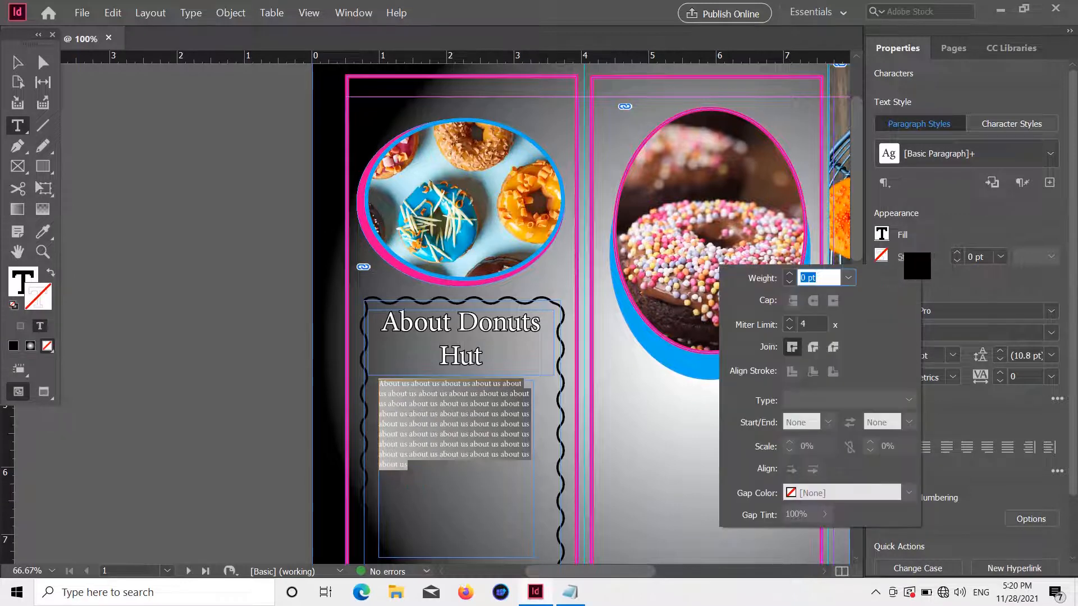
click(915, 234)
click(880, 254)
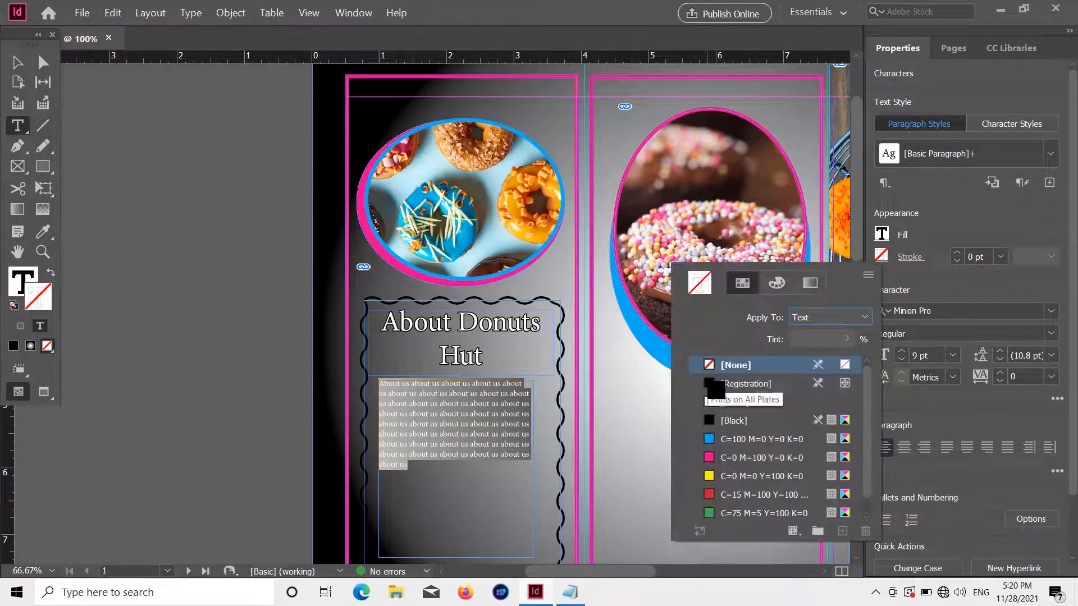
click(712, 384)
click(971, 239)
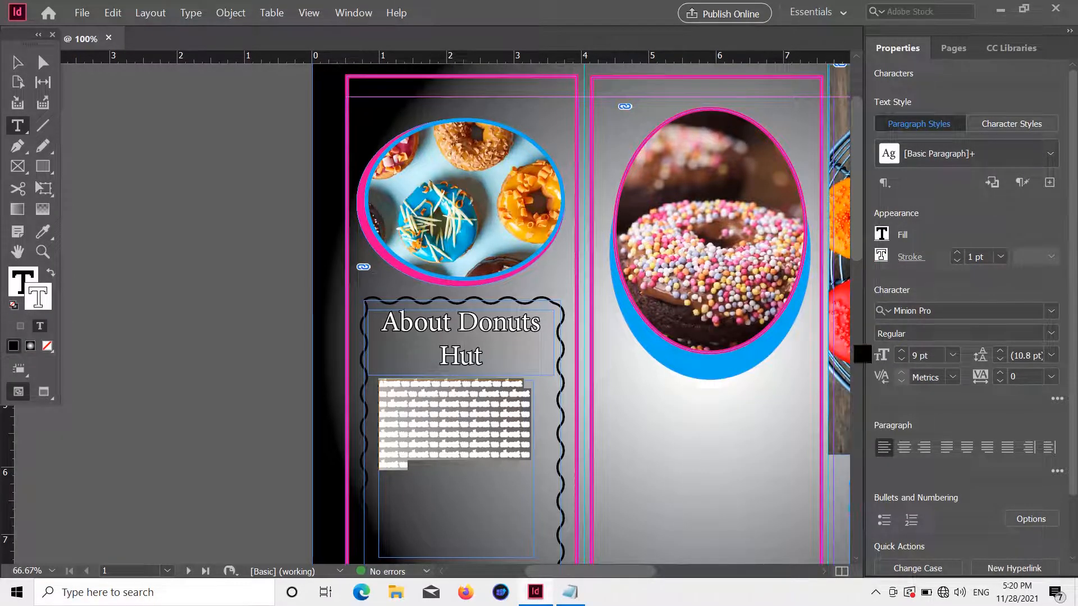
click(953, 355)
click(953, 189)
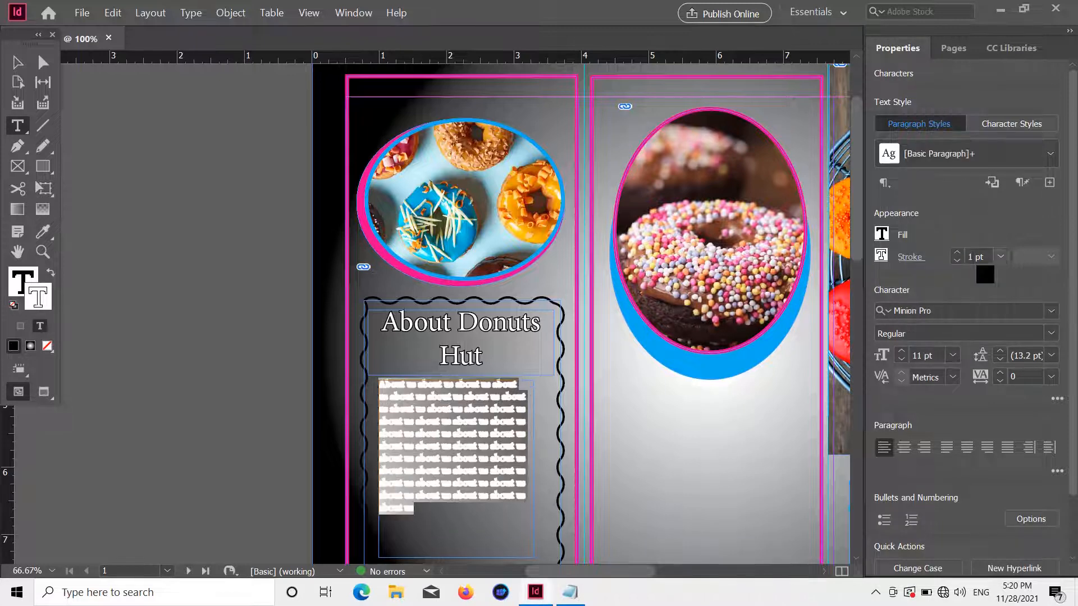
Step: Fill the "about us" text from its second line to the end with white [Paper]
click(24, 67)
scroll(428, 365, down, 2)
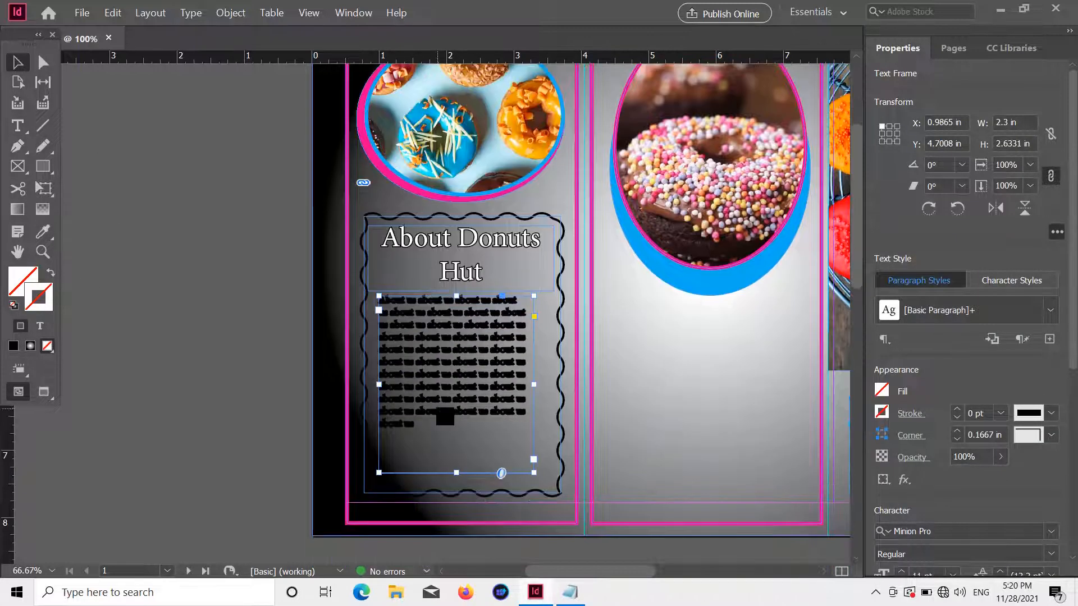
double_click(420, 426)
drag(420, 426, 382, 313)
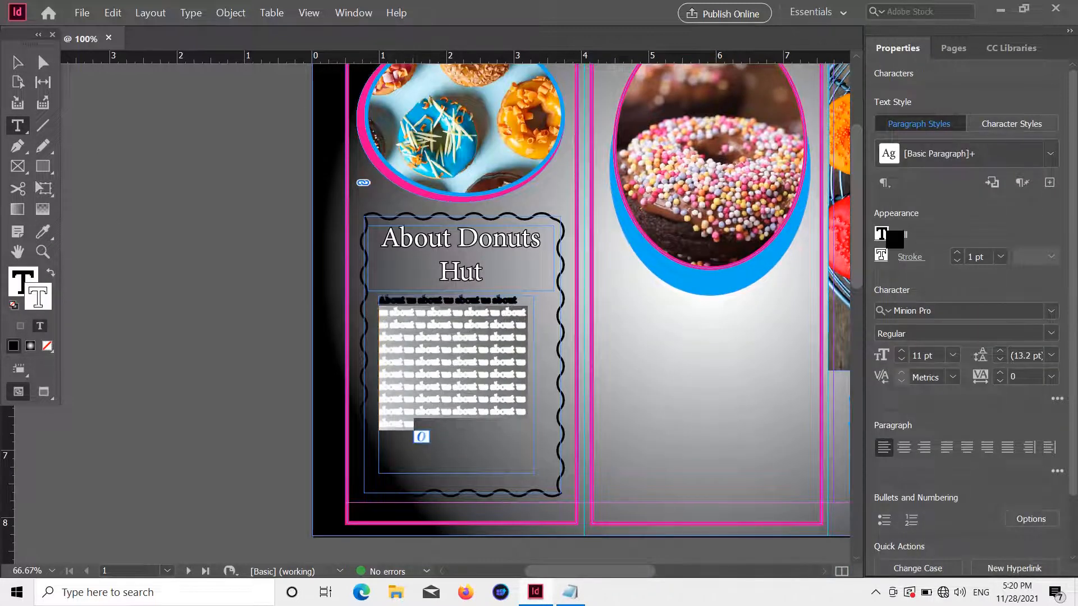
click(886, 236)
click(717, 385)
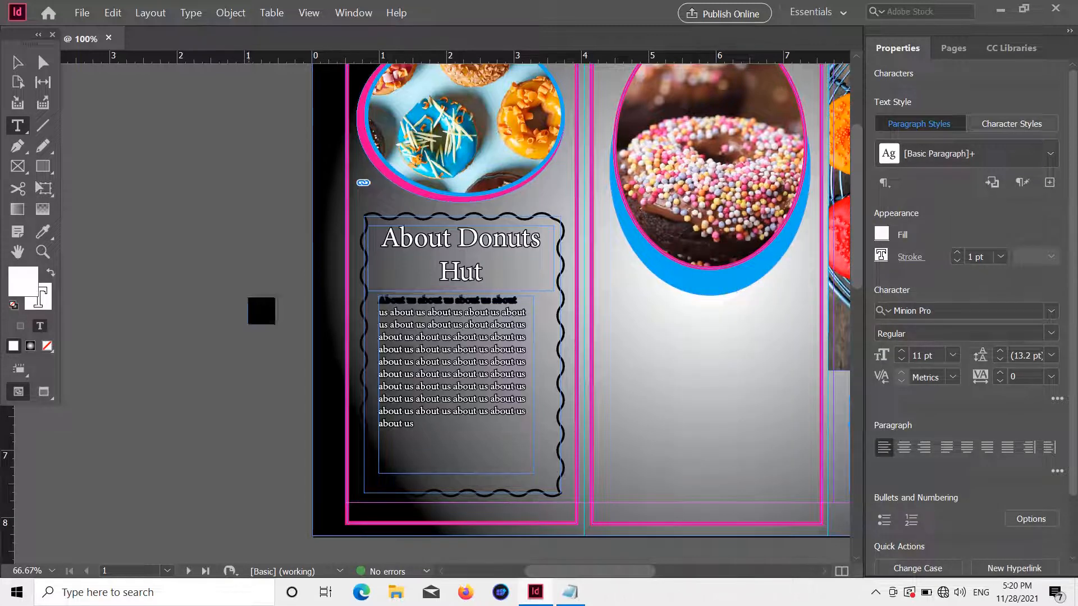
Step: Fill the first line of the "about us" text with the [Paper] swatch to match the other lines
scroll(417, 352, down, 1)
scroll(418, 354, up, 1)
drag(422, 427, 537, 300)
click(436, 426)
click(883, 235)
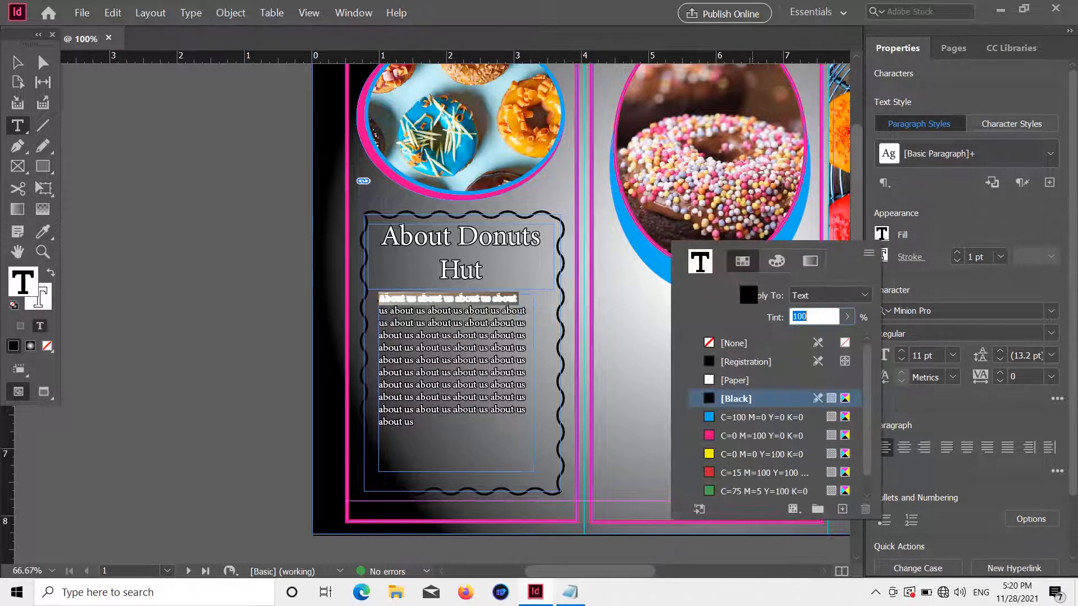
click(708, 380)
click(962, 195)
Step: Center-align the whole "about us" paragraph in its text frame
drag(413, 428, 380, 359)
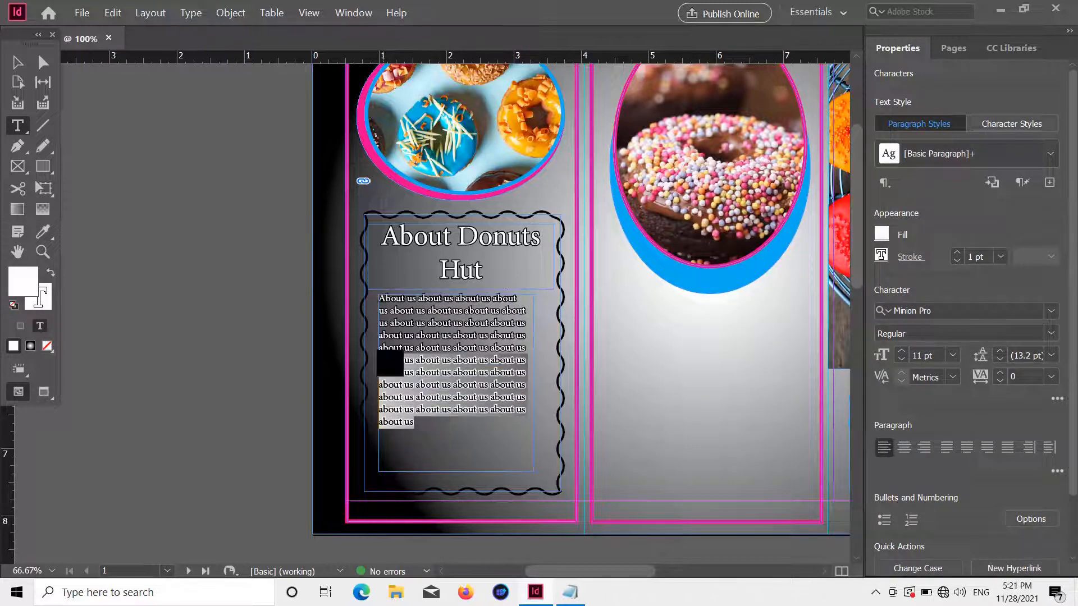
click(439, 430)
drag(449, 433, 378, 297)
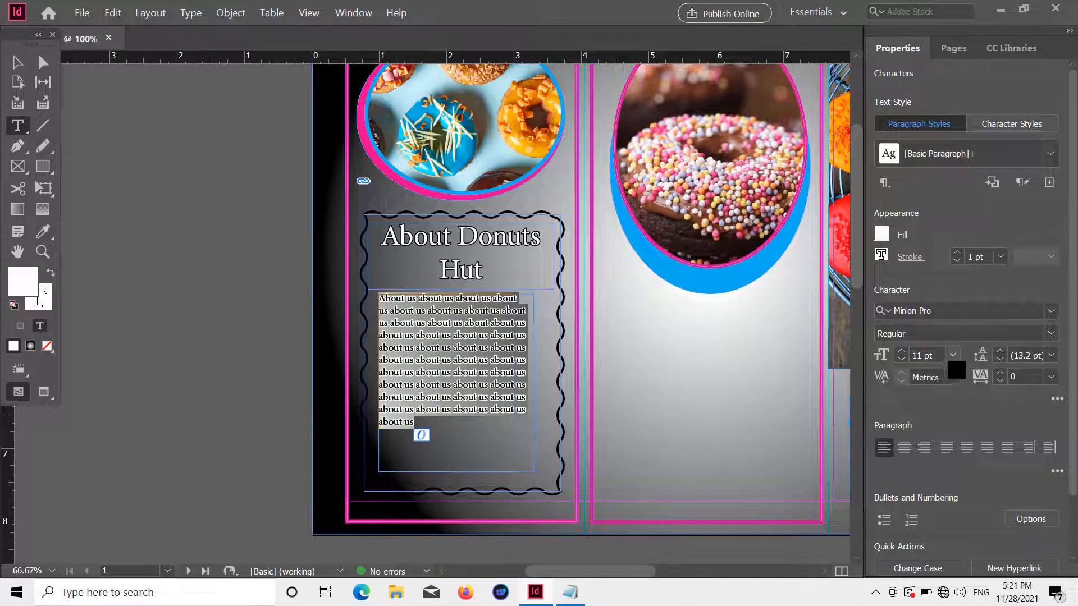
click(301, 355)
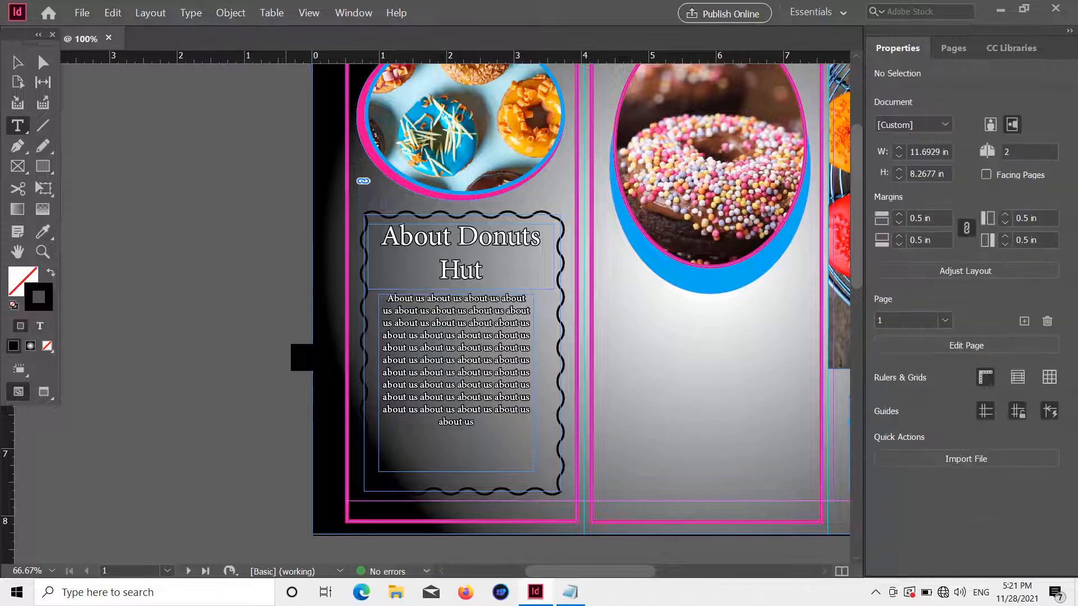
Step: Place the Facebook icon image on the pasteboard beside the first column in a frame about 1.48 × 0.78 in
scroll(371, 403, down, 1)
click(82, 12)
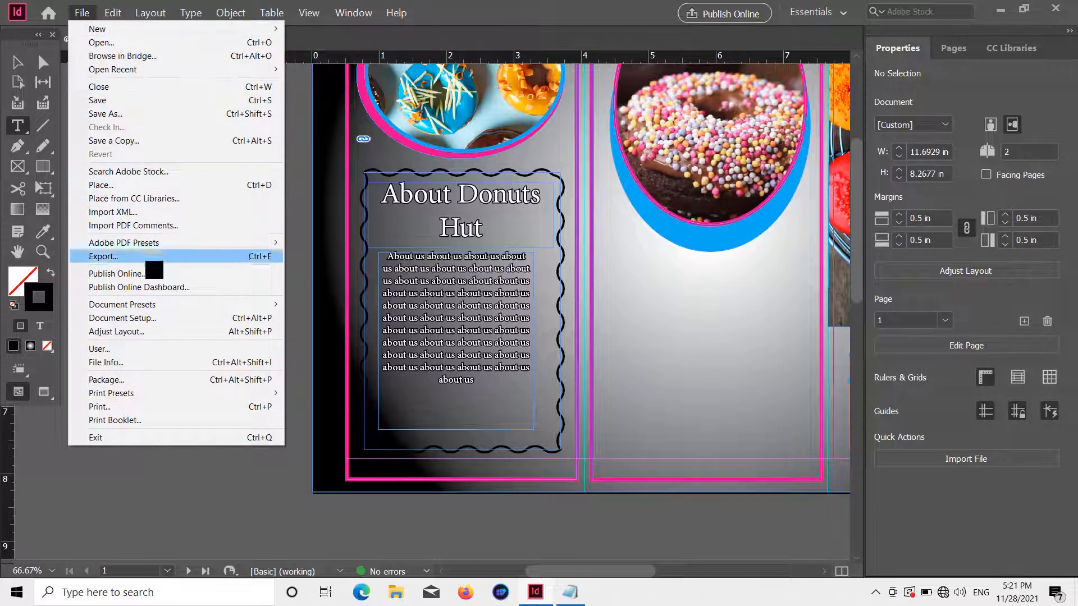
click(150, 185)
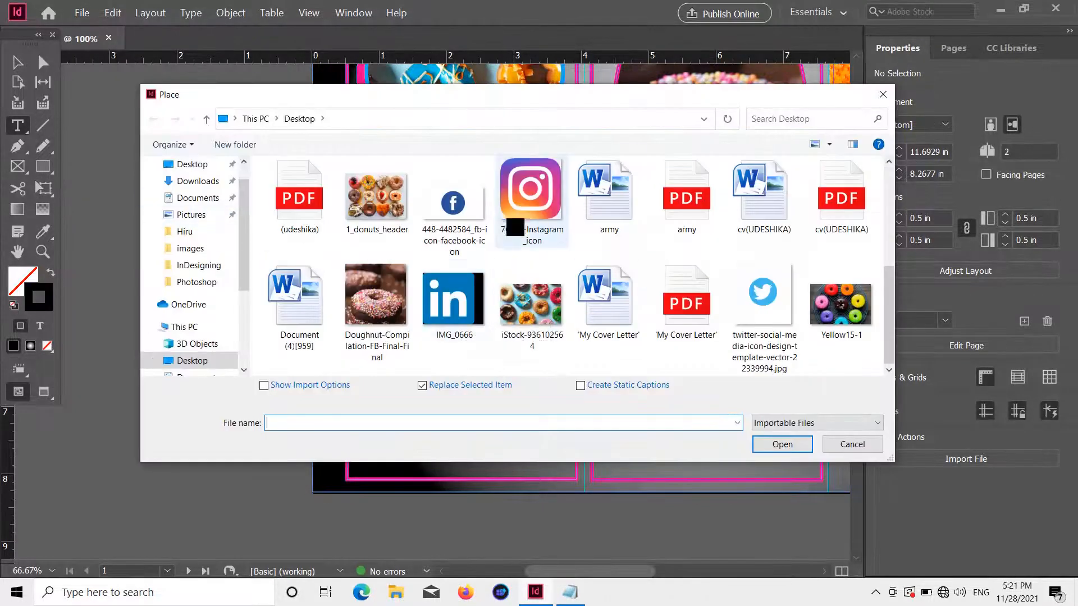
key(Escape)
click(224, 291)
Step: Place the 768px-Instagram_icon image above the Facebook icon at about 0.84 in square, undoing its accidental replacement of the Facebook image
click(81, 12)
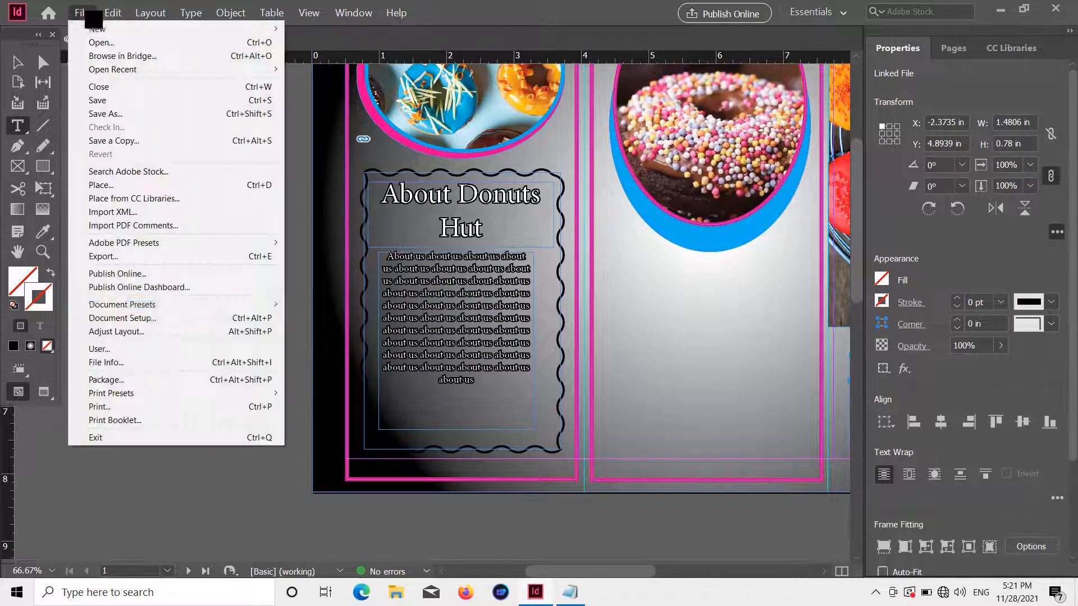
key(Escape)
key(ctrl+d)
double_click(529, 193)
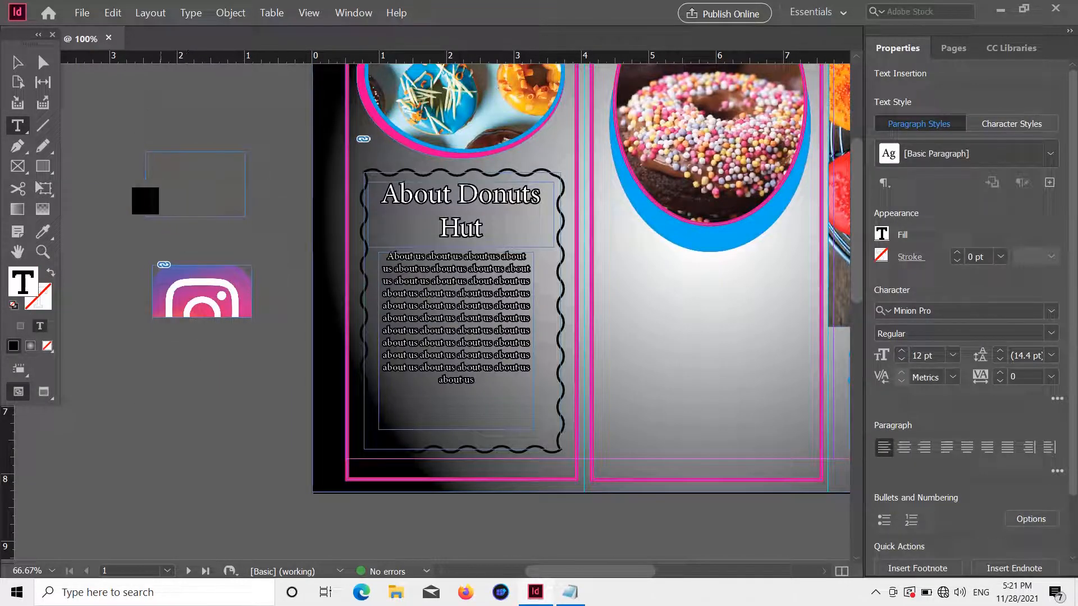
click(210, 324)
key(ctrl+z)
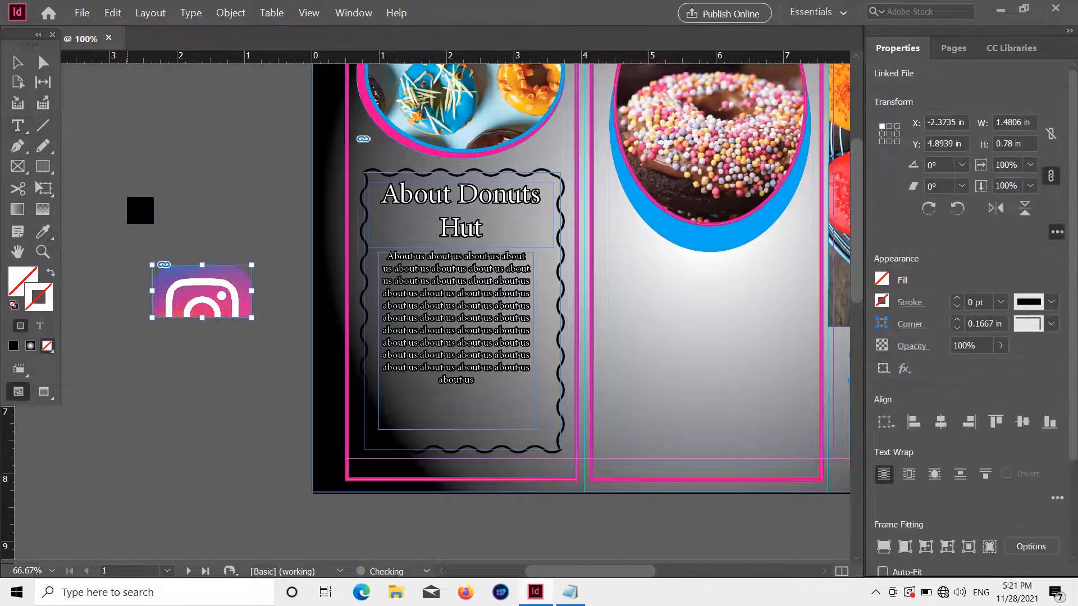
key(ctrl+z)
drag(128, 121, 185, 178)
click(235, 176)
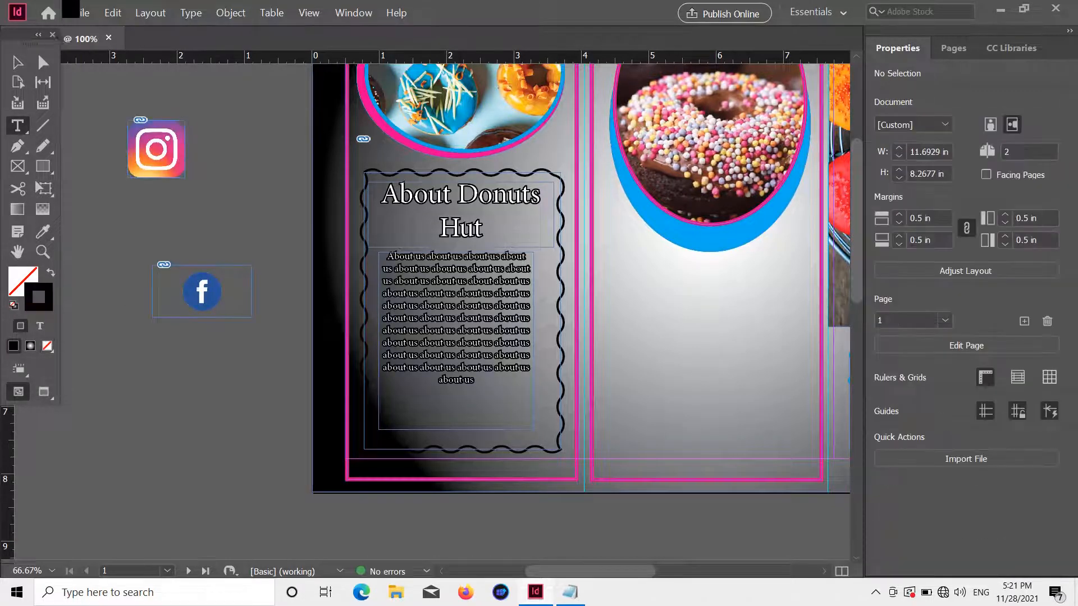
Step: Place the Twitter icon image on the pasteboard below the Facebook icon in a frame about 1.22 × 1.32 in
click(82, 12)
click(160, 184)
click(808, 319)
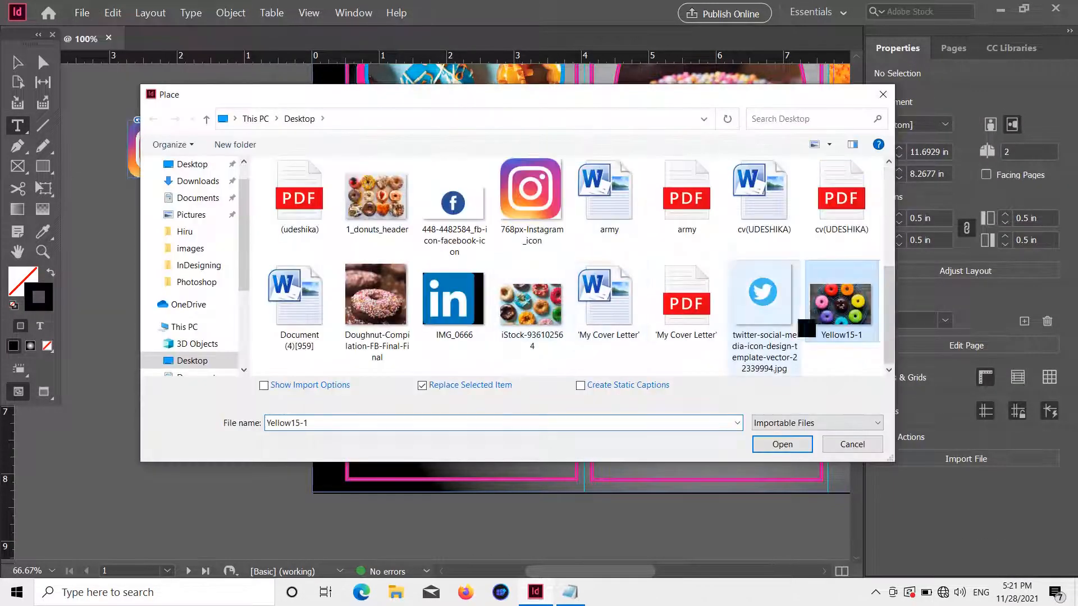
double_click(783, 316)
drag(137, 367, 220, 429)
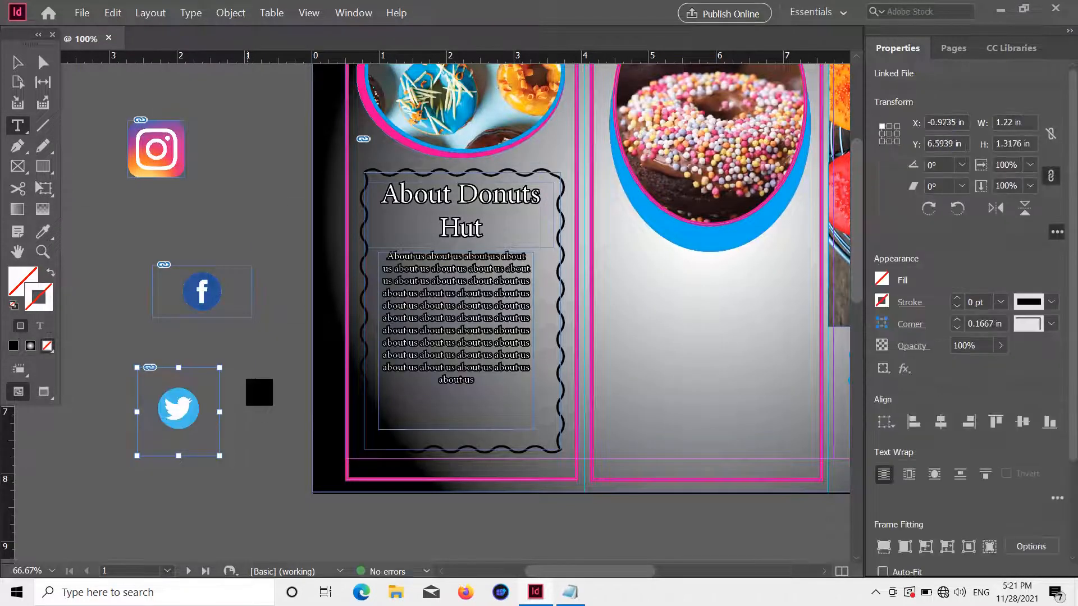
Step: Place the LinkedIn image IMG_0666 between the Instagram and Facebook icons in a frame about 0.97 × 0.82 in
click(135, 86)
click(82, 12)
click(160, 184)
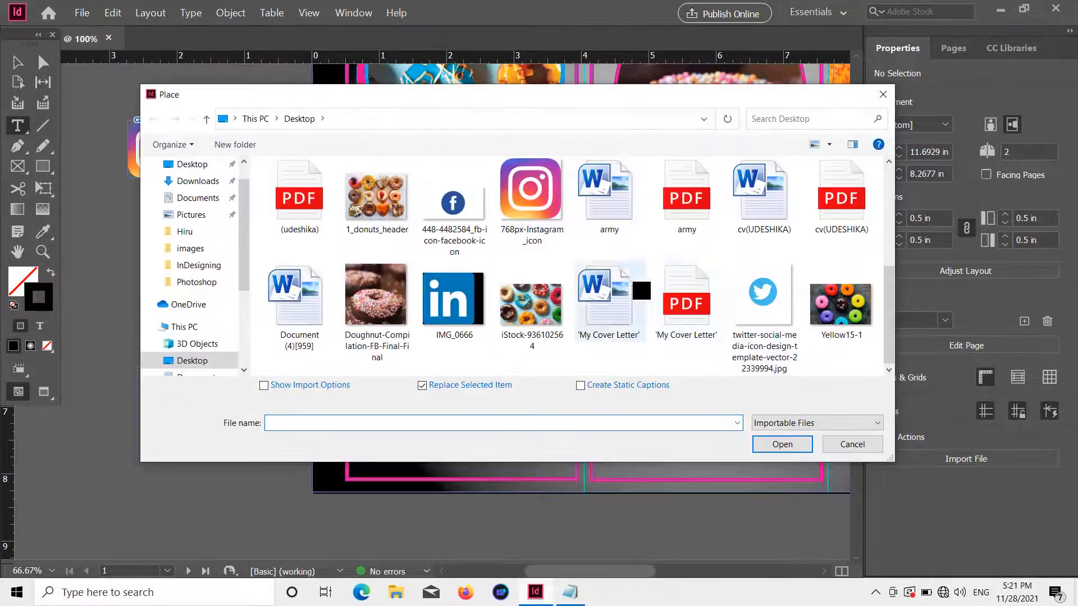
double_click(452, 304)
drag(140, 194, 206, 249)
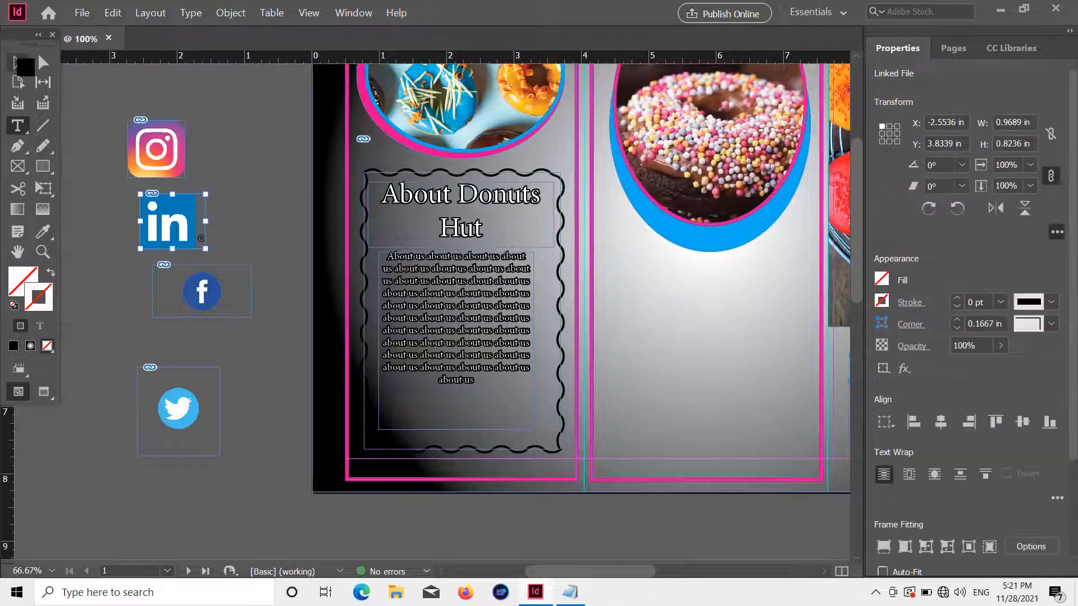
Step: Move the Instagram icon into the wavy rectangle's lower-left corner at about X 0.83 in, Y 6.75 in
click(13, 58)
scroll(238, 243, down, 1)
click(261, 217)
scroll(255, 249, up, 1)
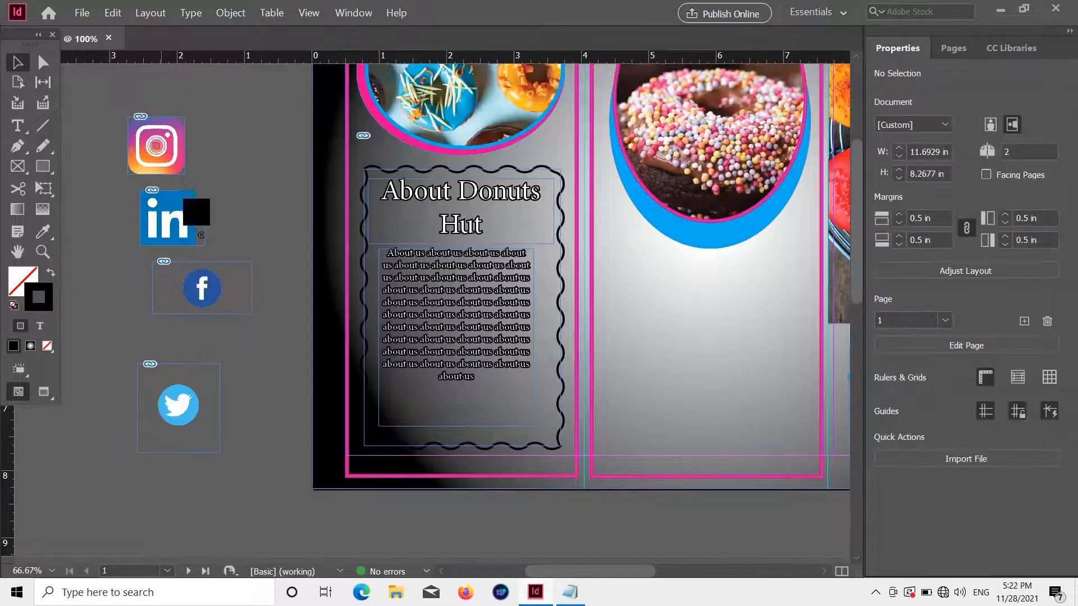
drag(166, 147, 431, 396)
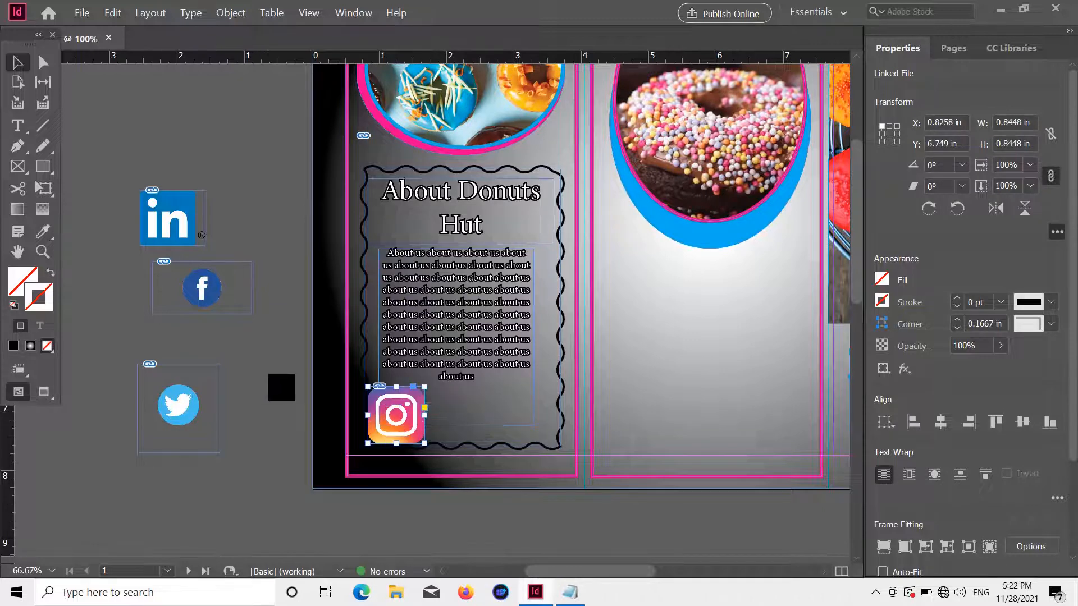
click(269, 375)
Step: Shrink the Instagram icon and its frame proportionally, keeping them in the wavy rectangle's lower-left corner clear of the paragraph
click(416, 400)
drag(424, 387, 415, 396)
click(392, 409)
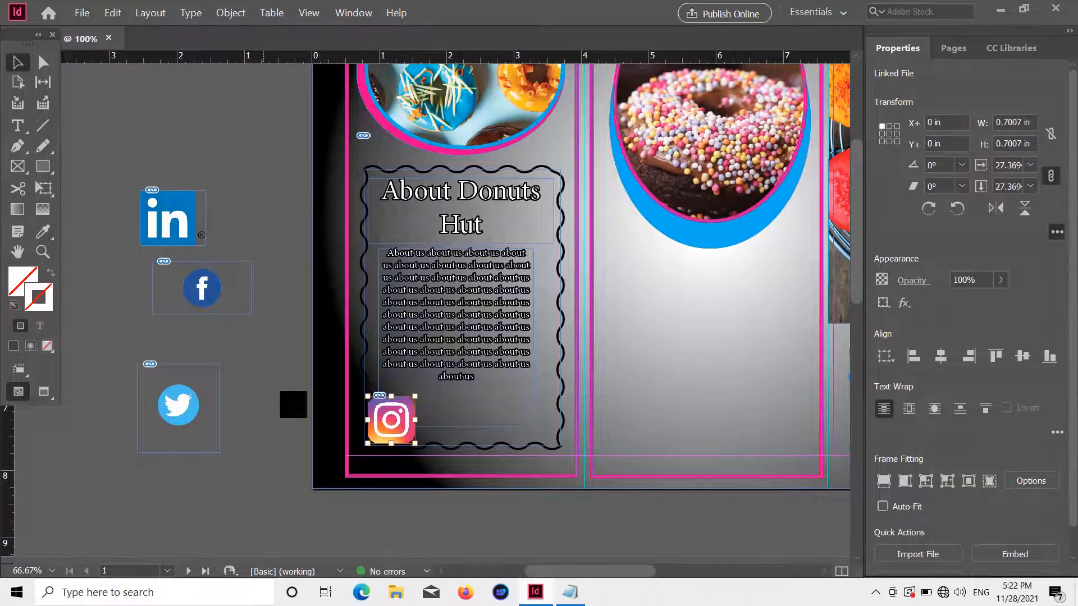
mouse_move(416, 397)
mouse_down()
mouse_move(398, 413)
mouse_move(408, 403)
mouse_up()
click(410, 403)
click(287, 388)
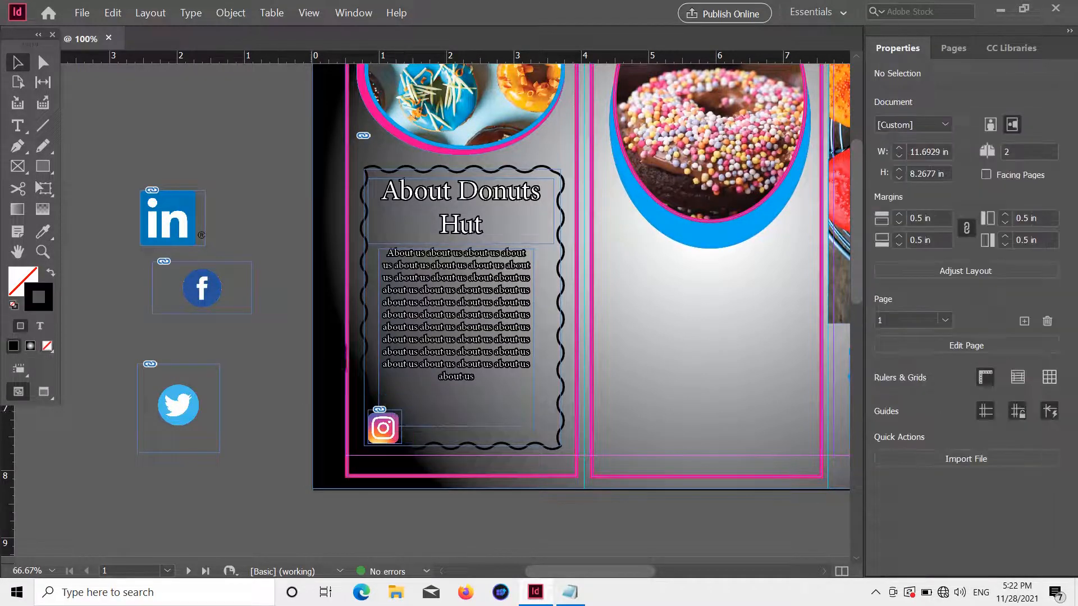
Step: Move the LinkedIn icon into the wavy rectangle's lower area, shrink it to match the Instagram icon, and place Instagram directly right of it
drag(204, 240, 472, 437)
drag(473, 388, 451, 411)
click(436, 421)
click(281, 281)
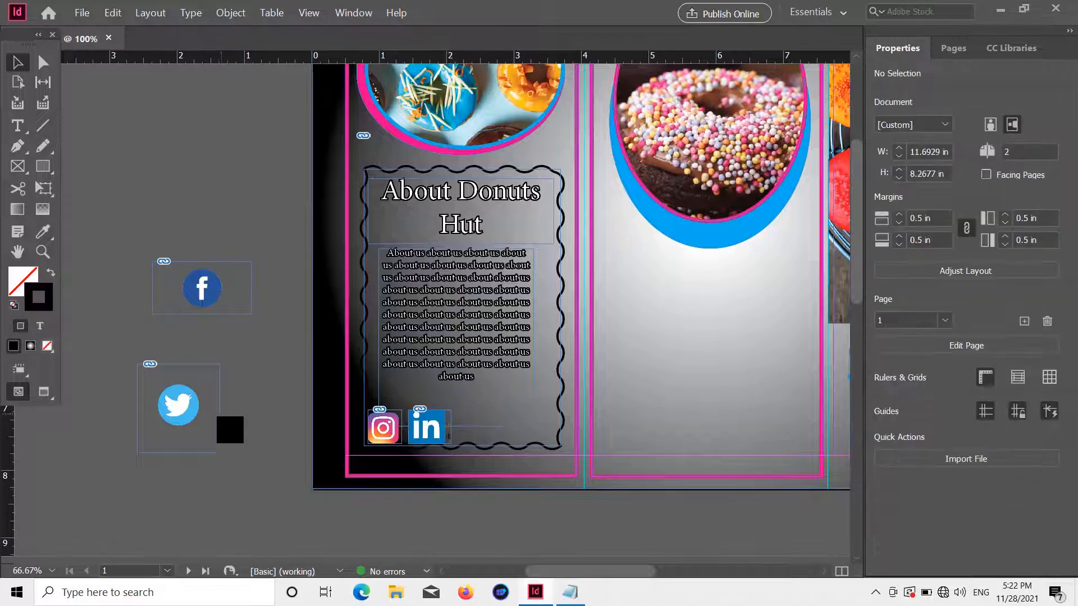
drag(386, 433, 470, 432)
click(279, 323)
drag(180, 407, 382, 414)
key(ctrl+z)
click(262, 329)
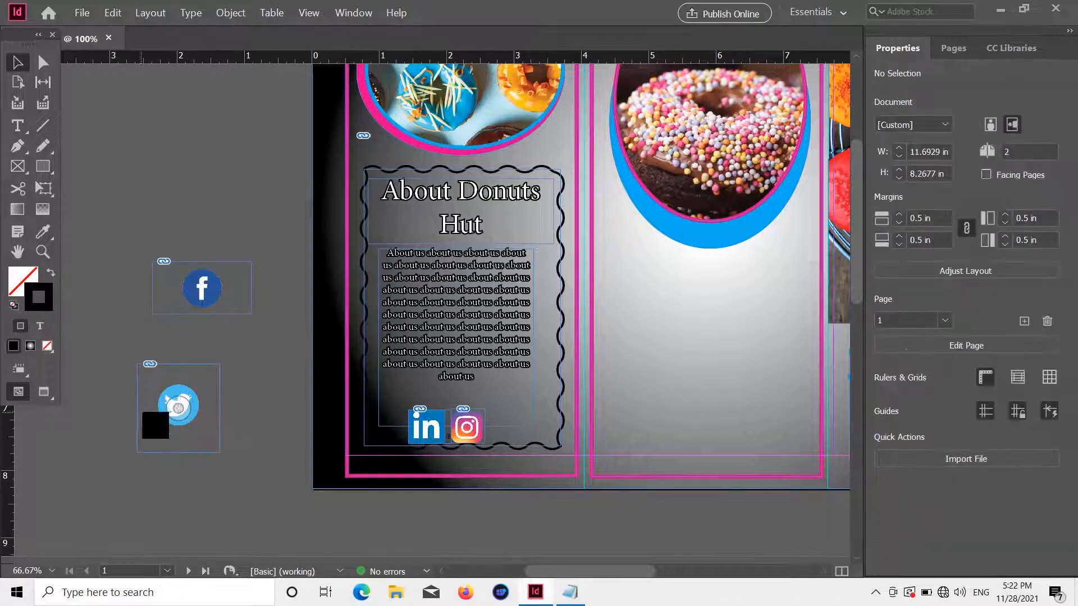
drag(184, 394, 394, 401)
key(ctrl+z)
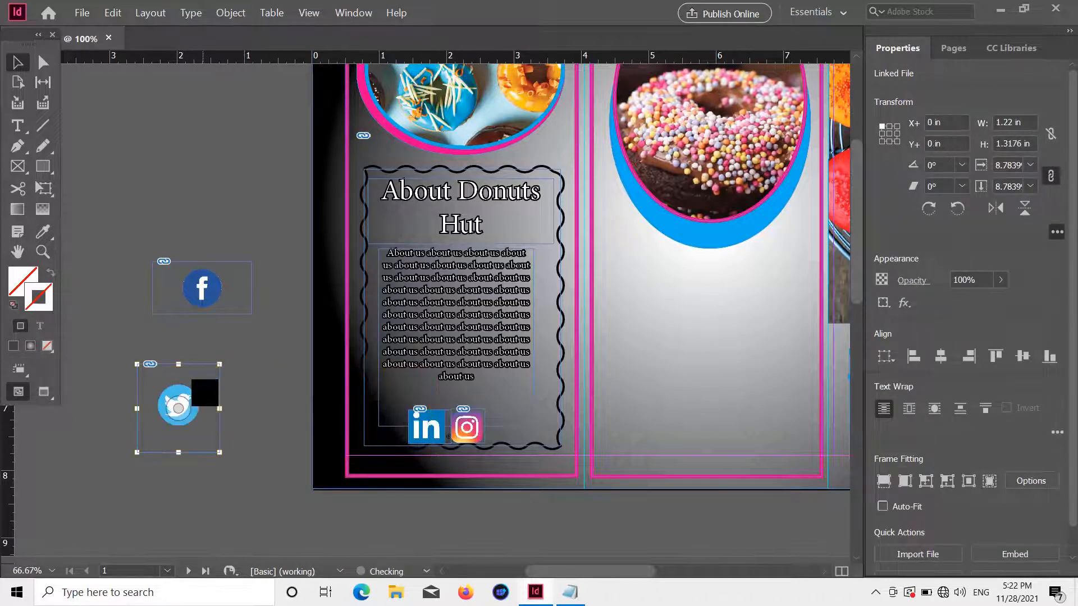
Step: Shrink the Twitter icon proportionally to about 0.8 × 0.86 in and place it left of the LinkedIn icon
drag(220, 364, 190, 397)
click(220, 373)
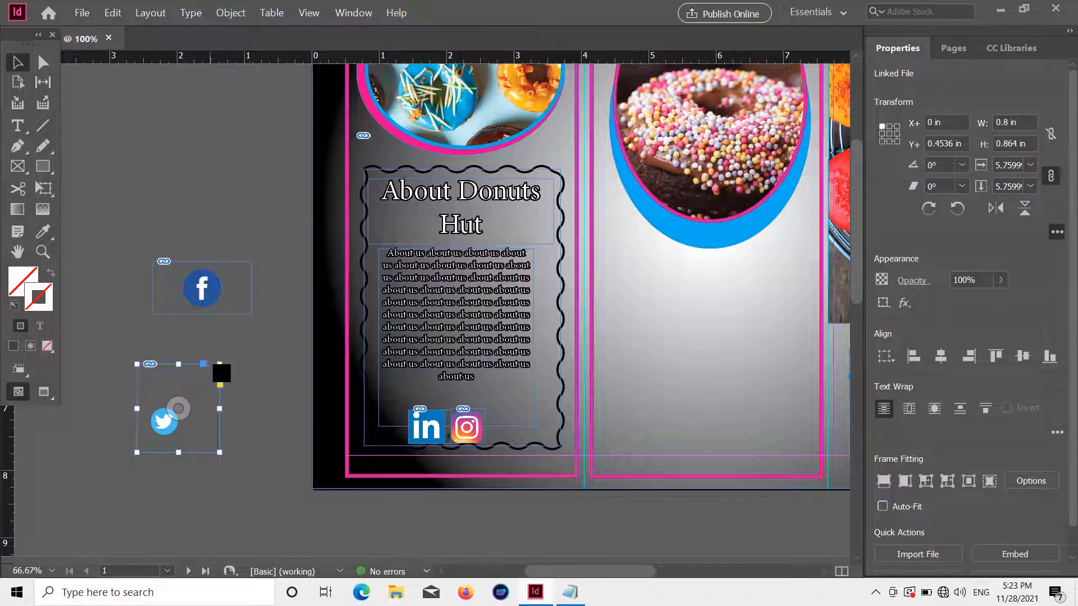
drag(219, 364, 378, 422)
click(254, 391)
Step: Move the Facebook icon right of the Instagram icon and shrink it to match the other icons
drag(215, 285, 522, 421)
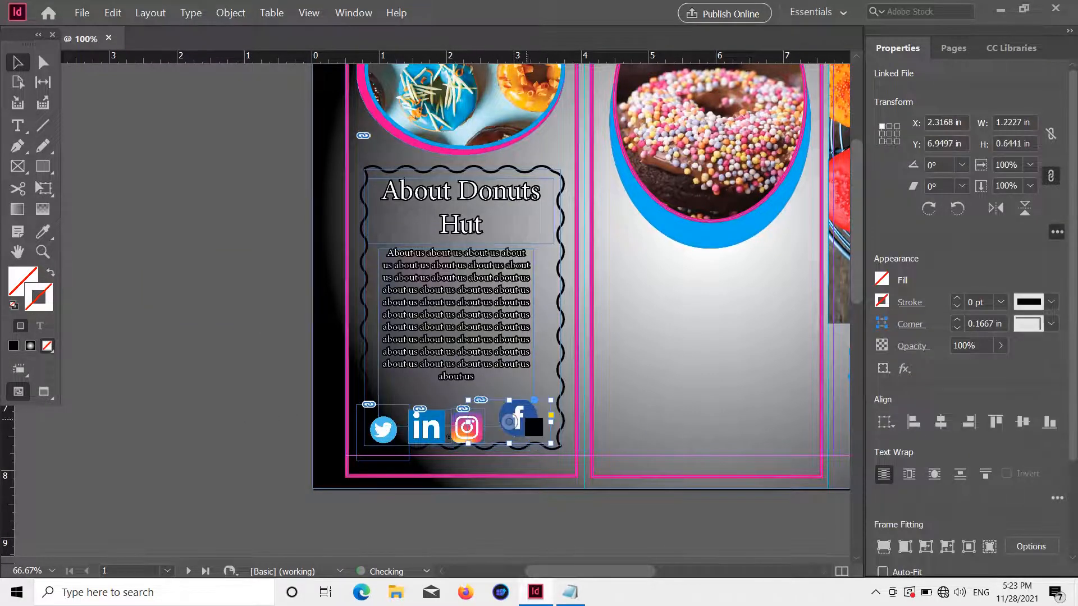
double_click(523, 420)
drag(568, 391, 518, 426)
click(264, 358)
Step: Space the four social media icons evenly in their row and extend the wavy rectangle's lower edge slightly downward
scroll(431, 382, down, 2)
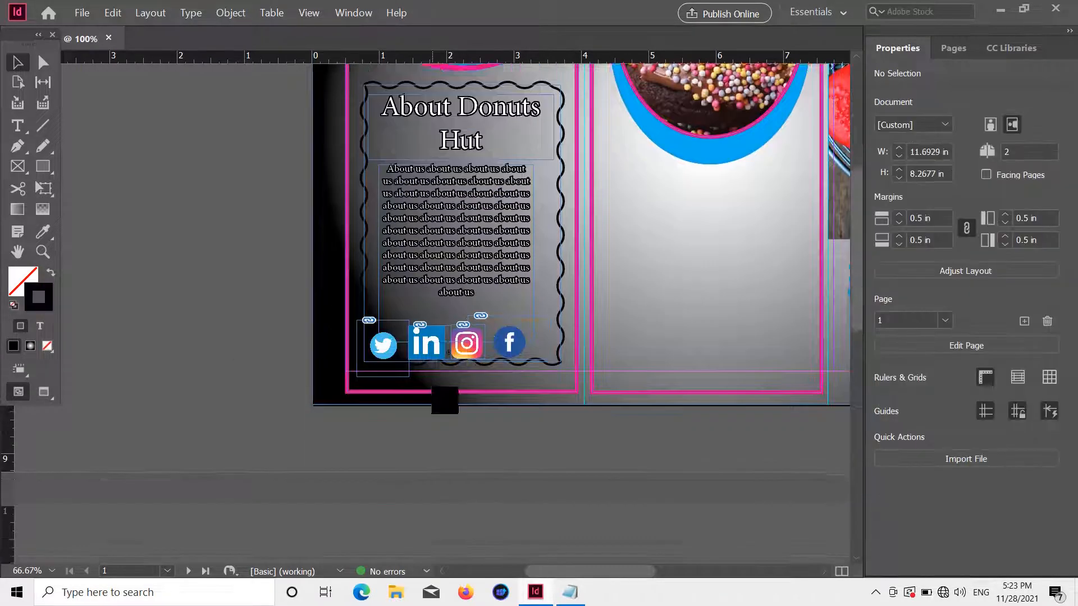
scroll(434, 381, up, 1)
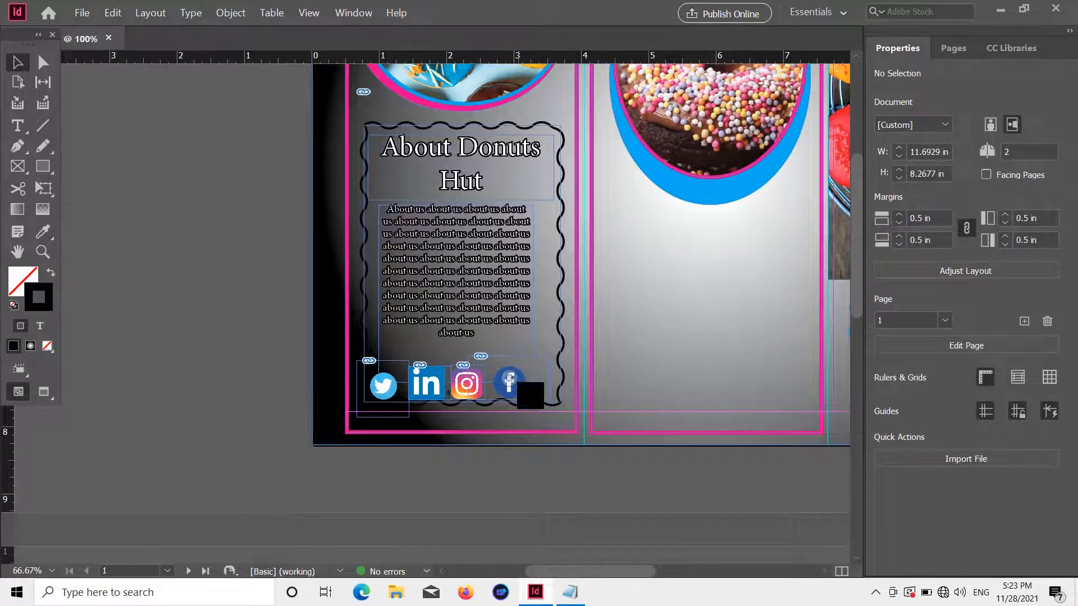
drag(512, 384, 526, 380)
click(420, 382)
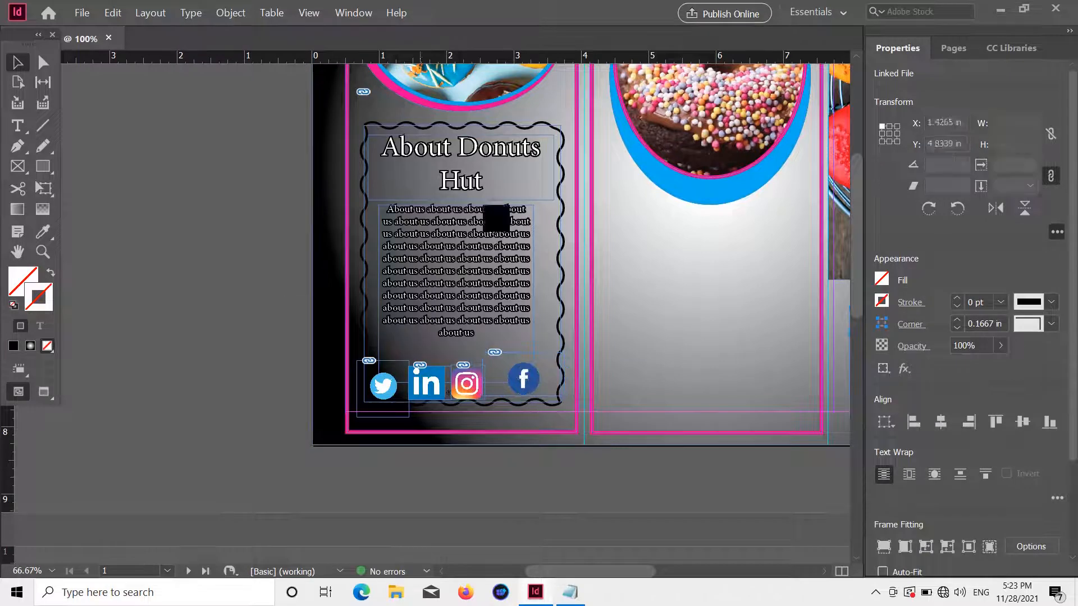
click(563, 175)
drag(461, 406, 462, 418)
click(279, 379)
drag(522, 381, 381, 375)
click(279, 339)
scroll(322, 337, up, 1)
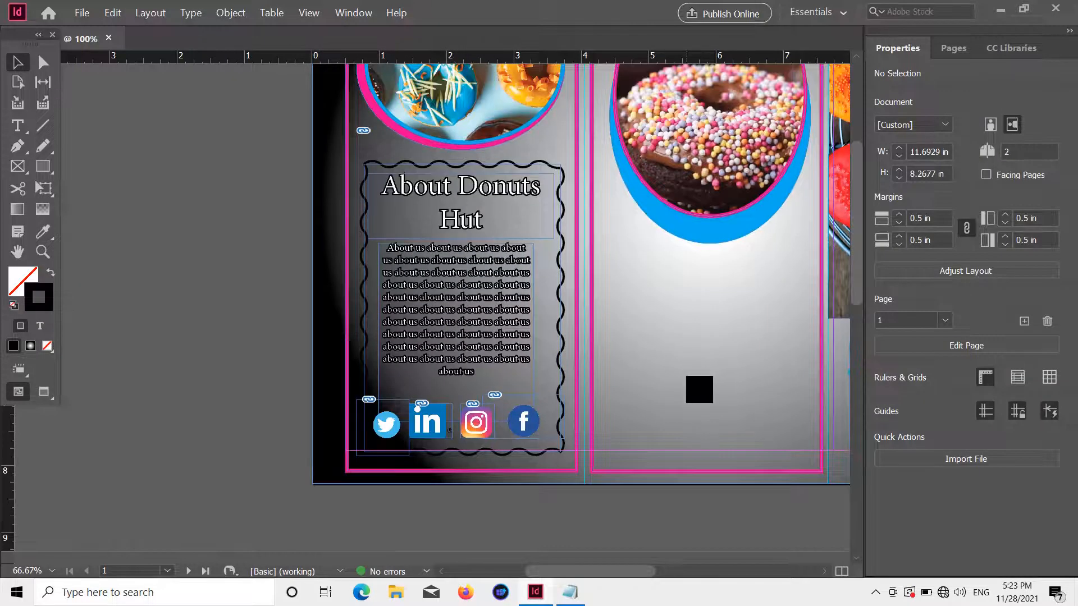
Step: Add a text frame below the middle column's photo with the heading "Your Text Here" and a copy of the About paragraph beneath it
key(ctrl+minus)
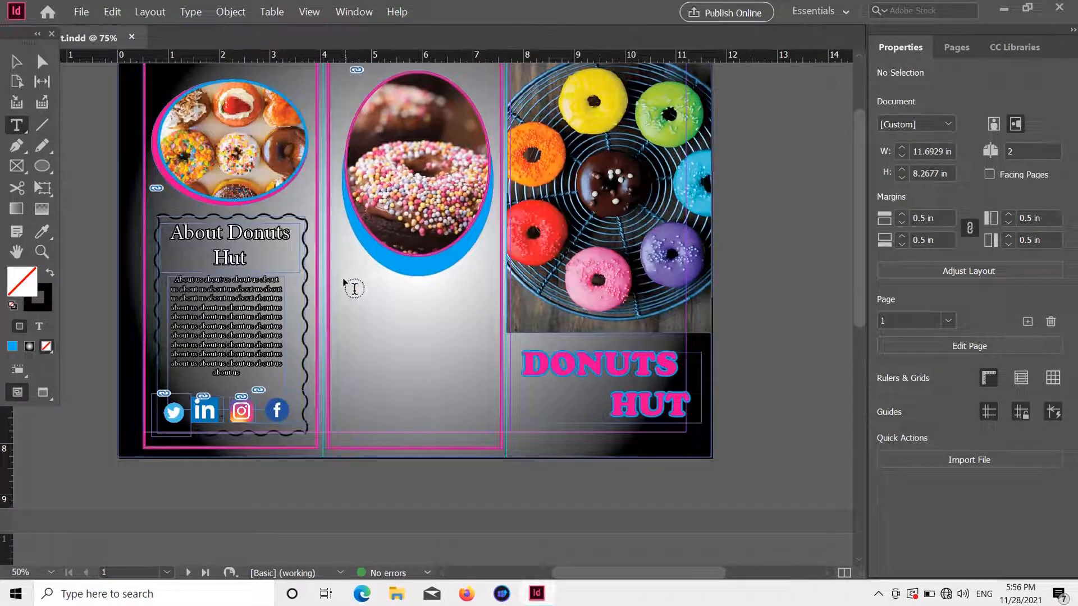
drag(341, 276, 492, 432)
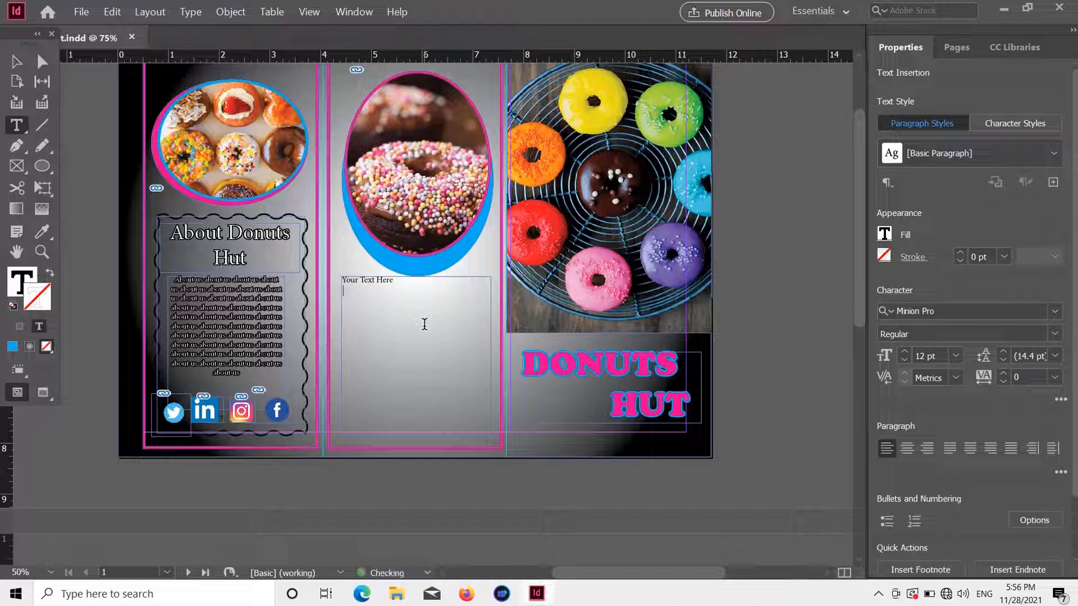
drag(187, 281, 239, 373)
right_click(239, 374)
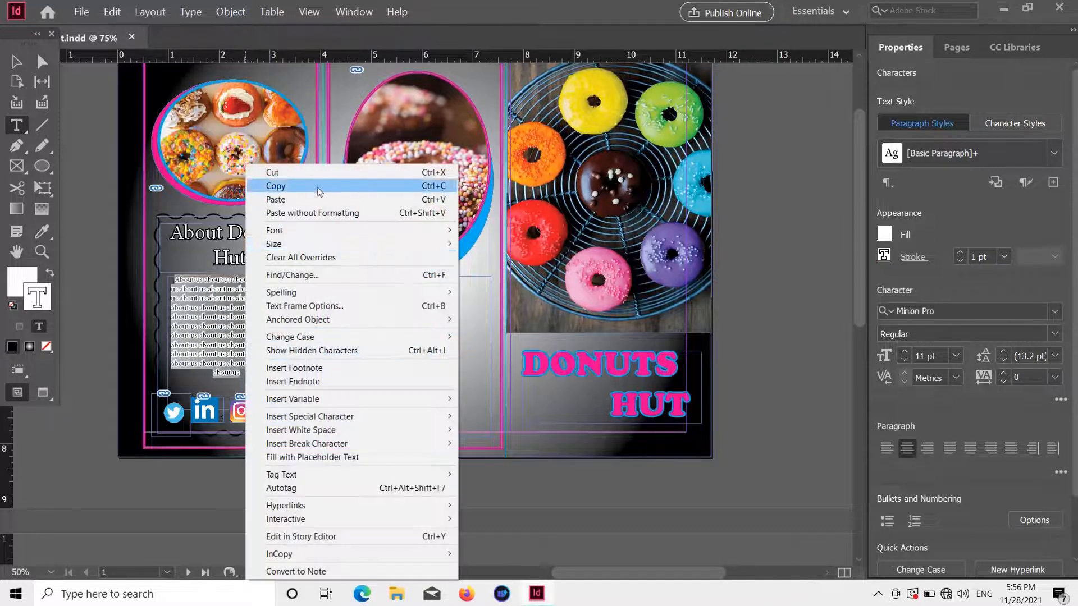
click(318, 185)
click(397, 288)
right_click(358, 290)
click(417, 245)
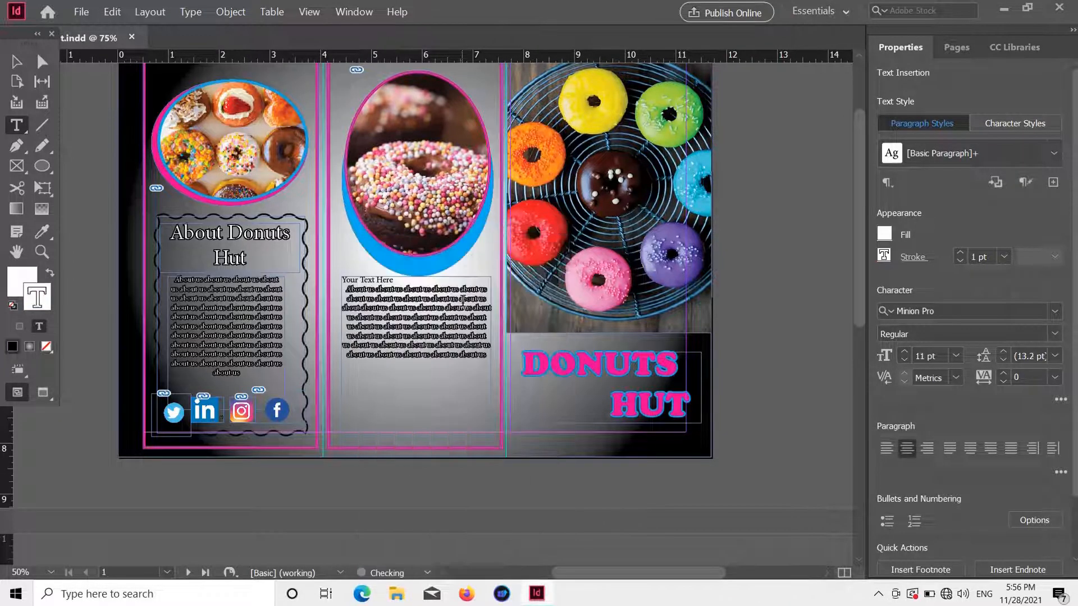
Step: Set the "Your Text Here" heading's font size to 24 pt
drag(392, 279, 345, 279)
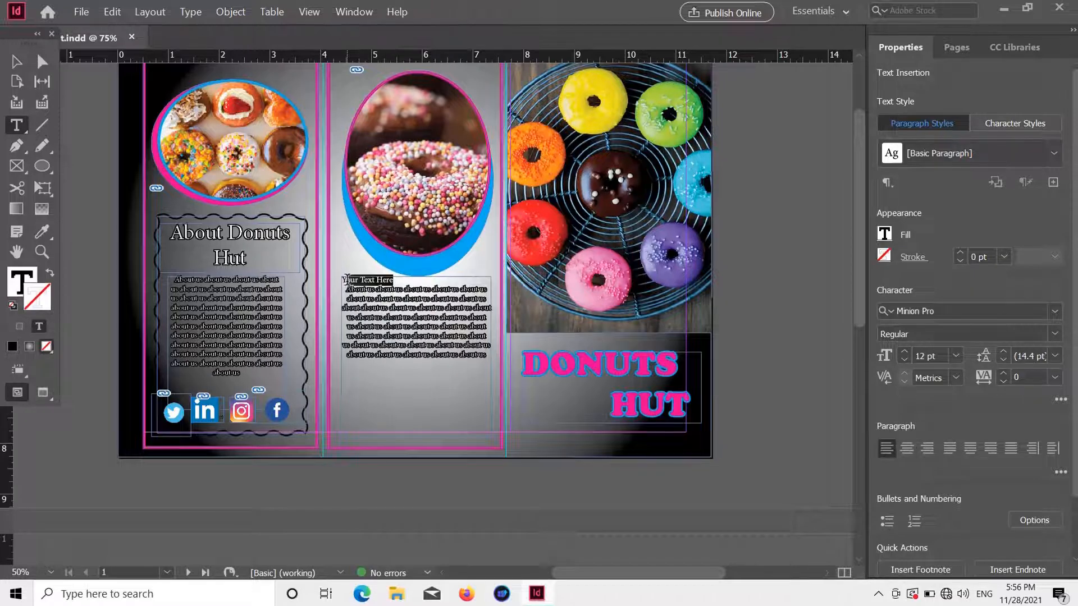
click(956, 356)
click(946, 265)
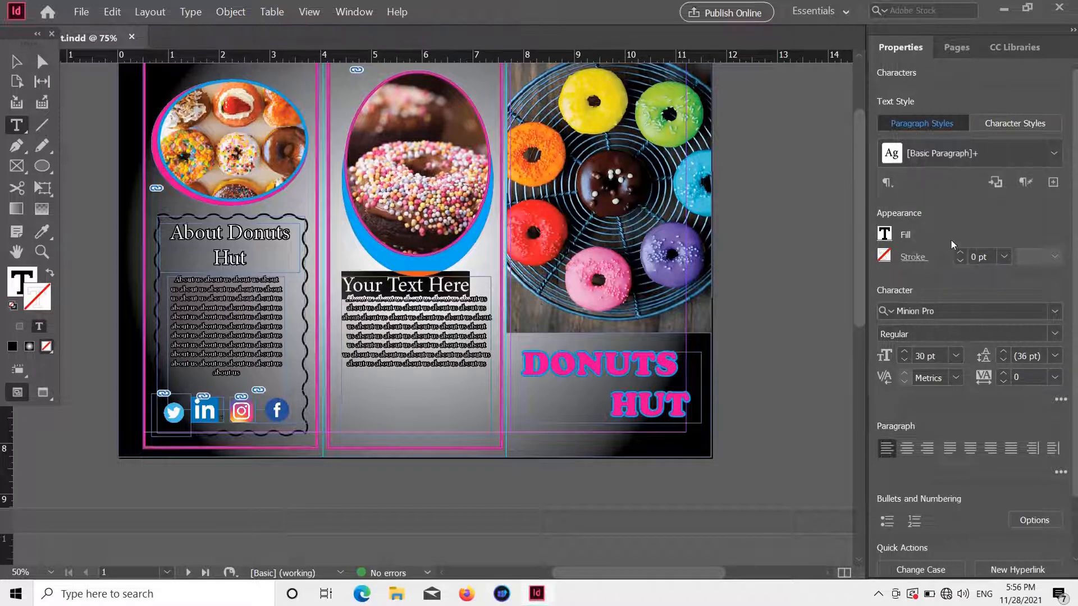
click(956, 356)
click(943, 249)
click(466, 362)
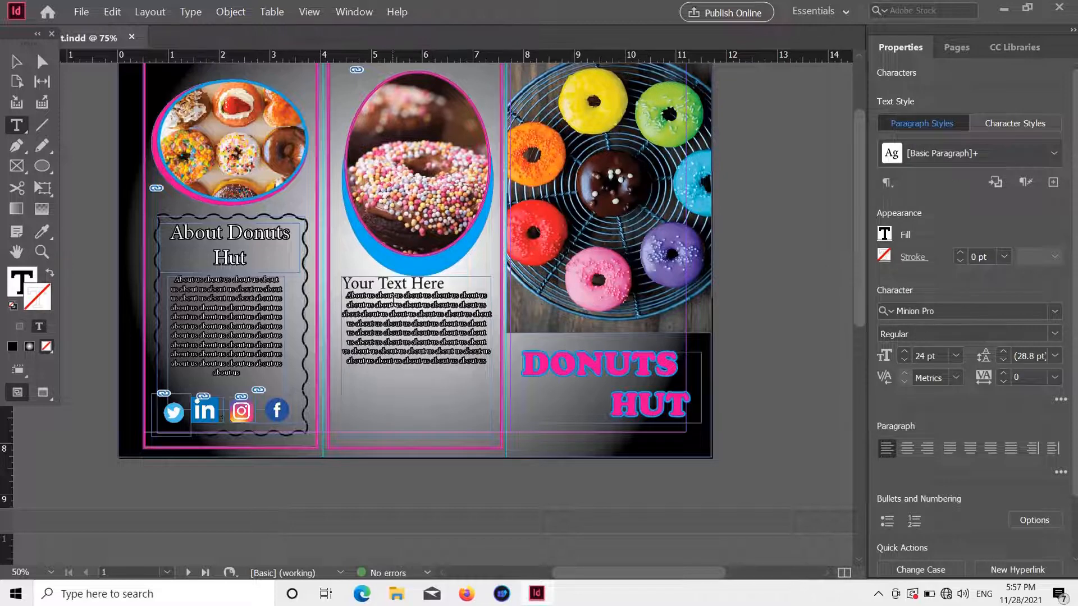
Step: Give all text in the middle column's frame a [Paper] fill and a C=100 M=0 Y=0 K=0 stroke
drag(494, 364, 342, 278)
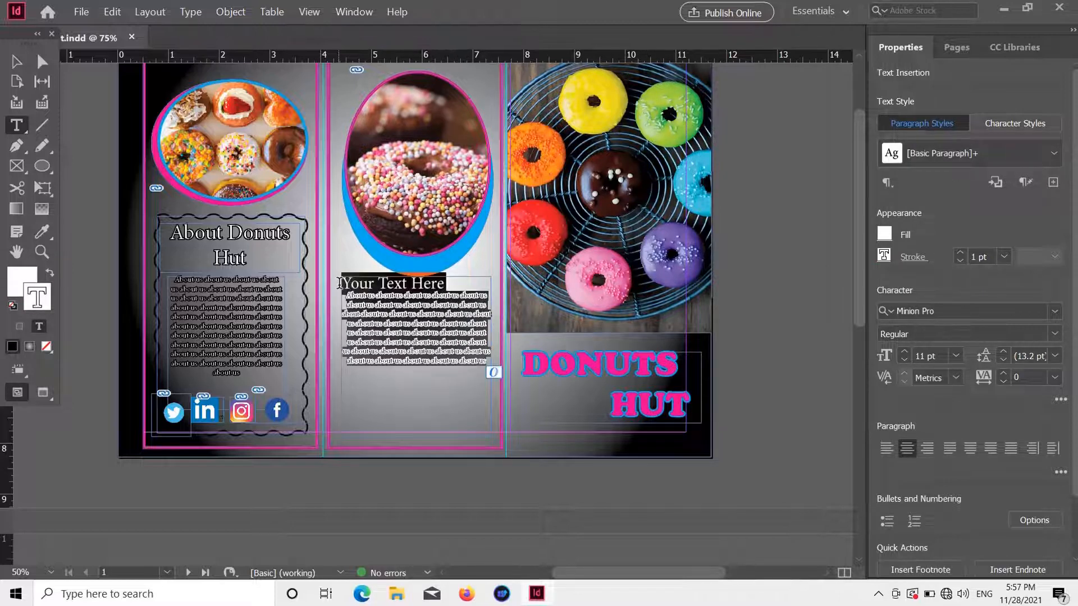
click(884, 235)
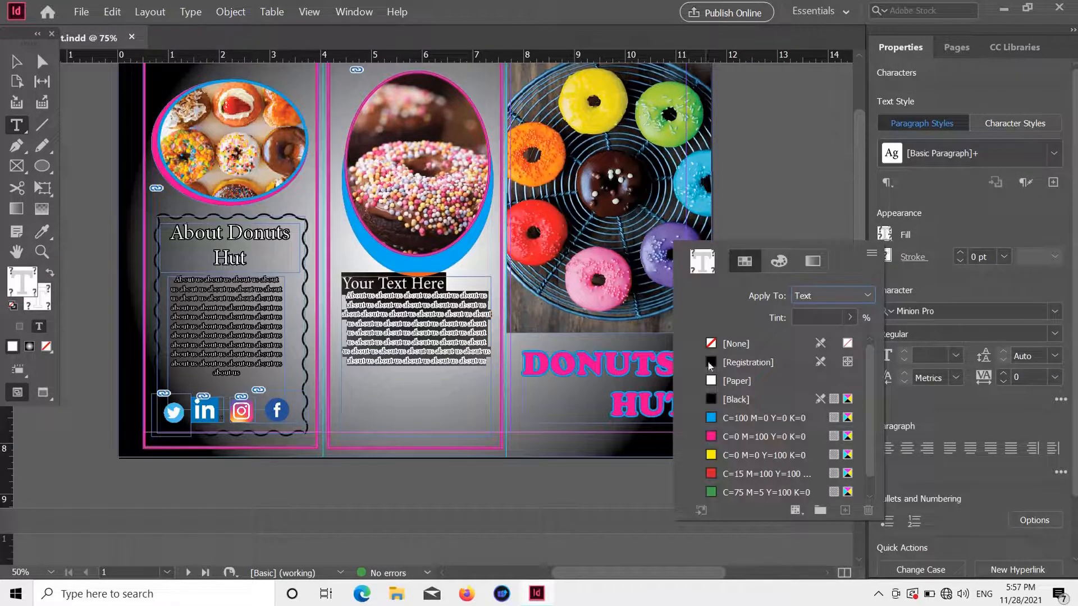
click(711, 382)
click(884, 256)
click(884, 256)
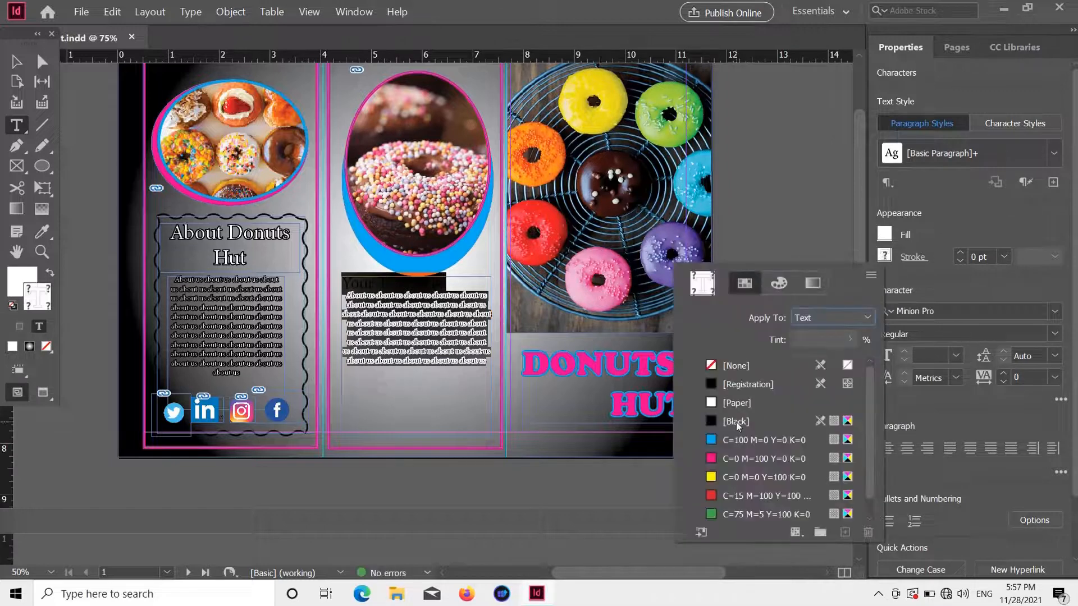
click(763, 439)
click(957, 223)
Step: Centre-align the heading and paragraph in the middle column's text frame
mouse_move(344, 294)
mouse_down()
mouse_move(401, 307)
mouse_move(489, 363)
mouse_up()
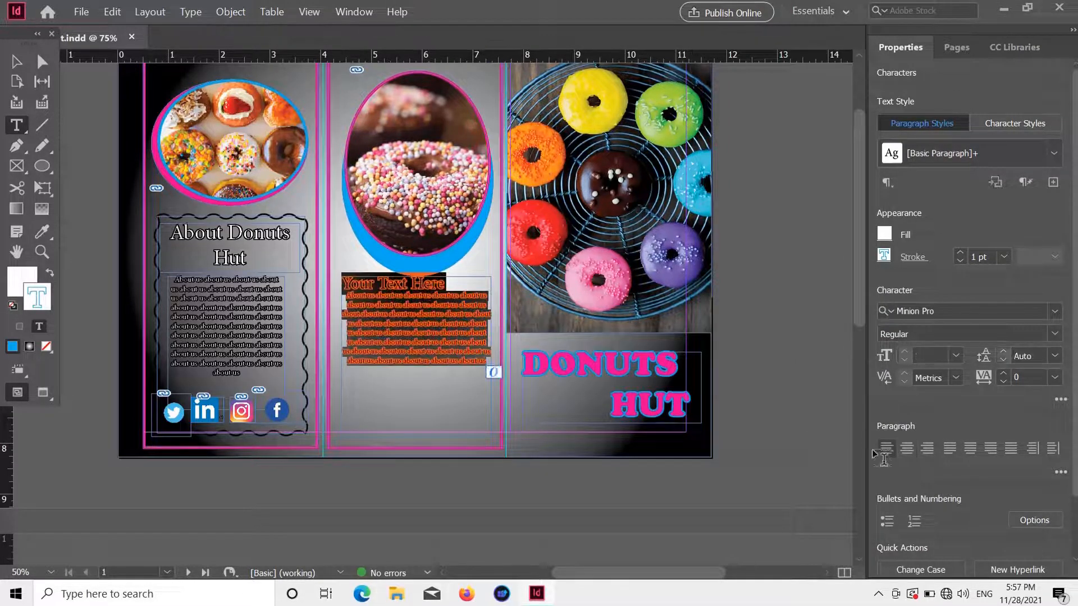
click(907, 448)
click(397, 296)
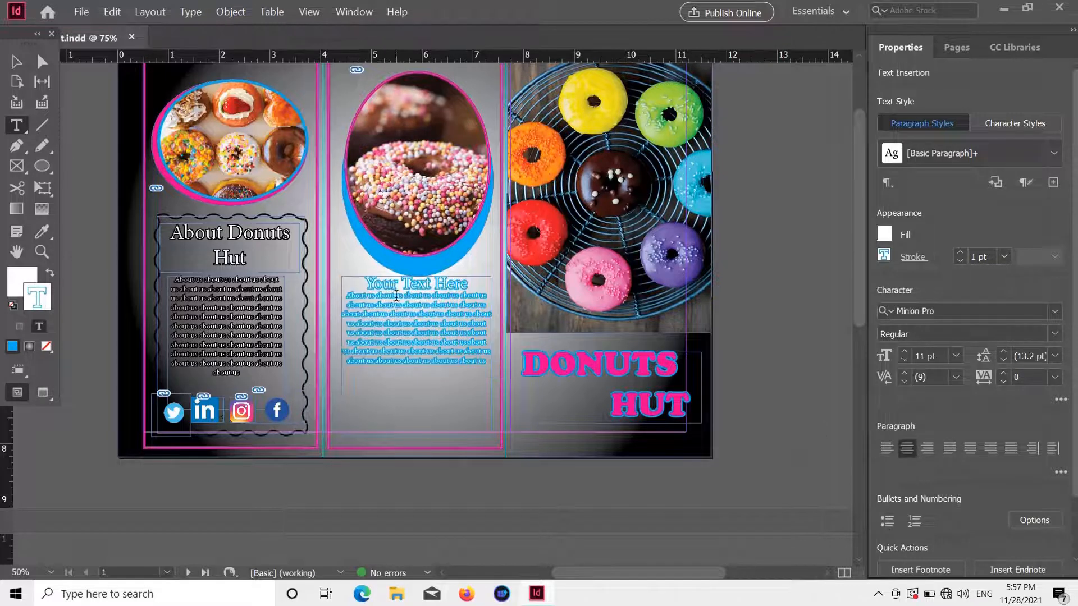
Step: Insert a "Contact Us" line and two phone number lines in the middle of the middle column's paragraph
click(434, 320)
key(Return)
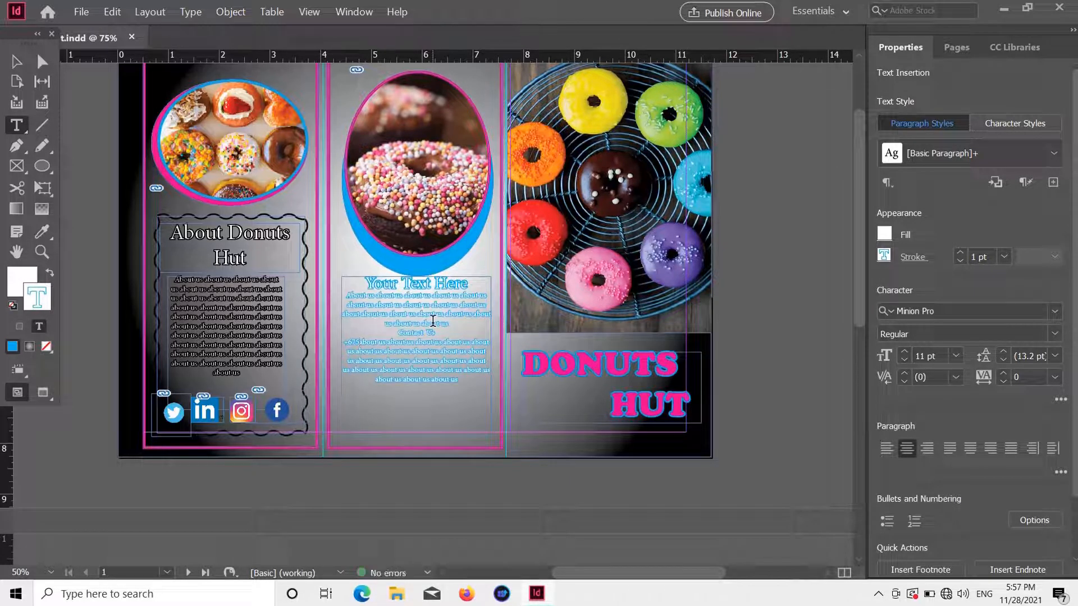
text(45)
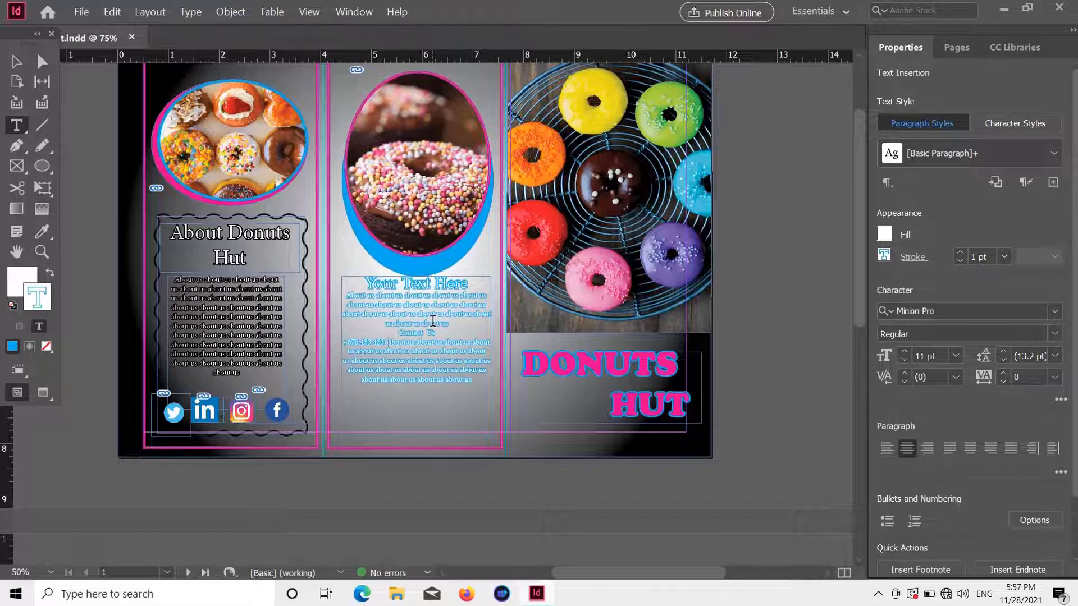
text(3 4536)
key(Return)
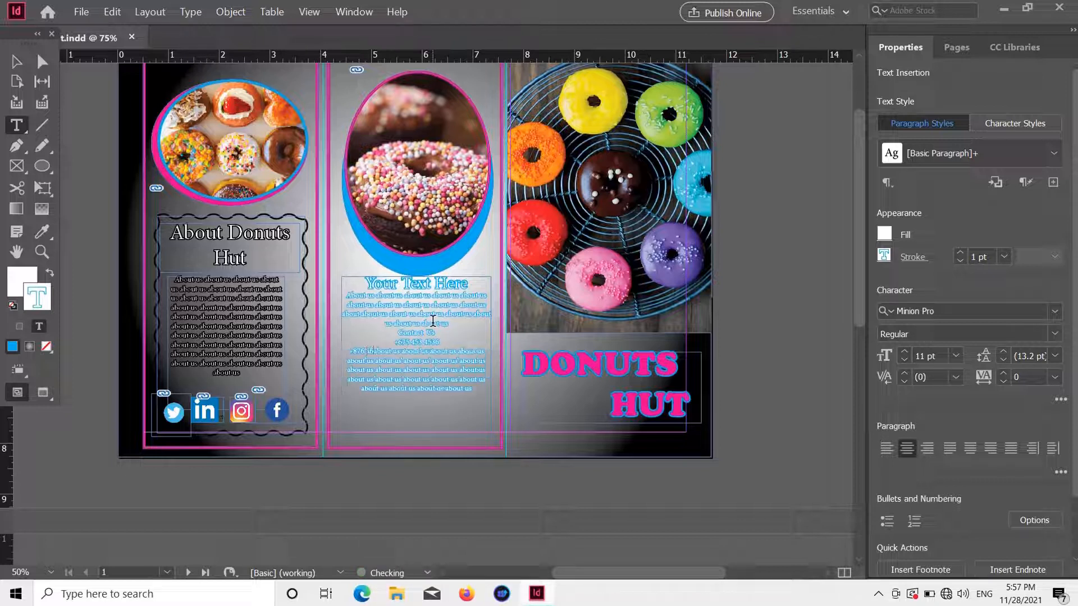
key(Return)
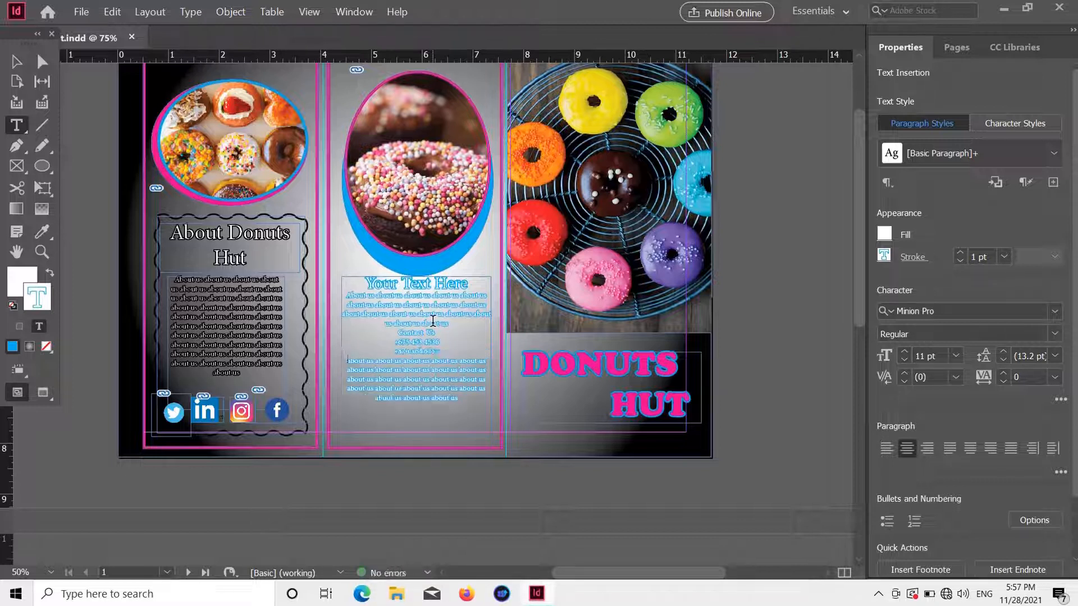
Step: Enlarge the "Contact Us" line's font size and insert an empty line above the "Your Text Here" heading
drag(432, 332, 436, 333)
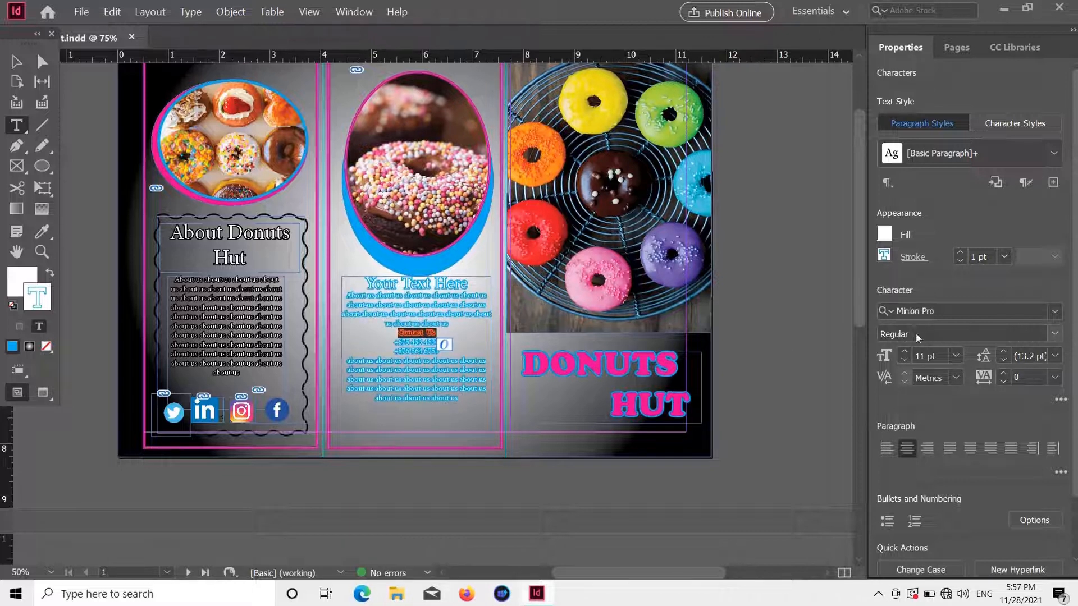
click(955, 356)
click(953, 231)
click(809, 318)
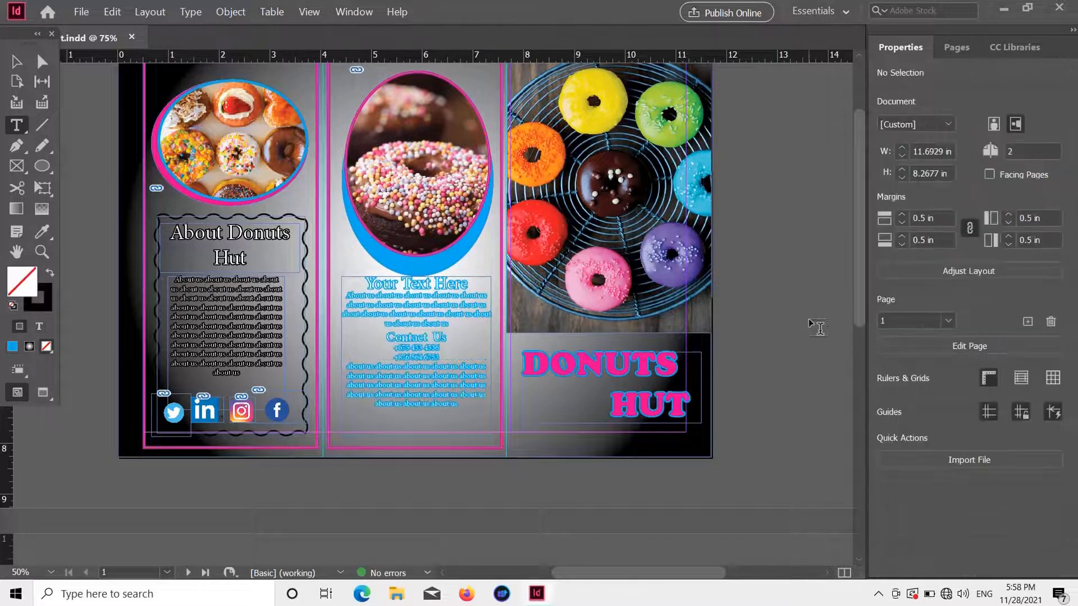
click(366, 285)
key(Return)
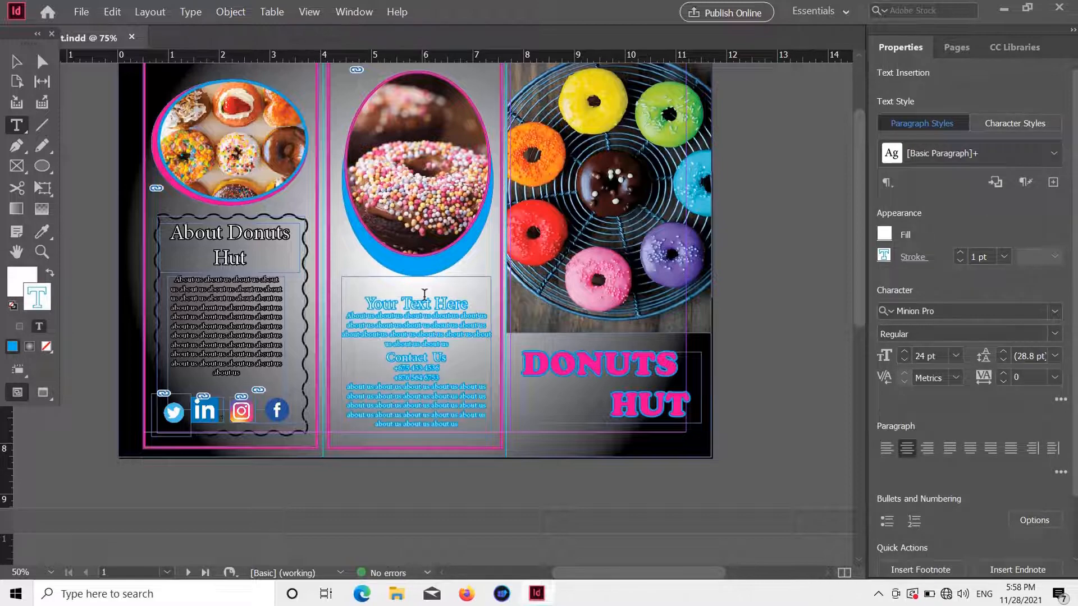
click(19, 64)
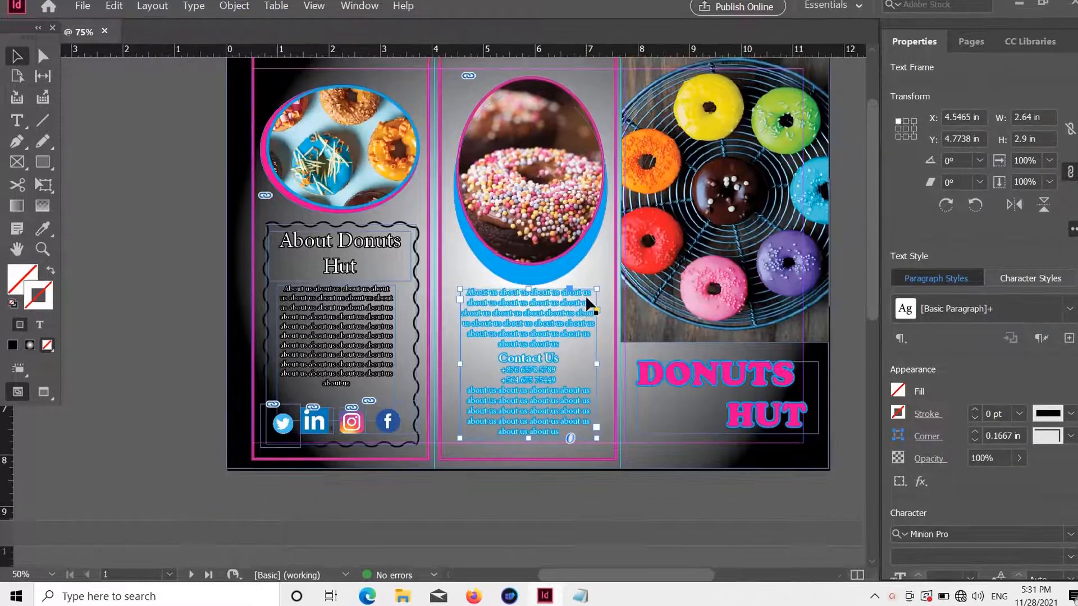
Step: Place the photo of twelve assorted donuts from the Desktop at page 2's upper-left corner, about 7.66 × 5.74 in, across the first two columns
scroll(584, 295, down, 10)
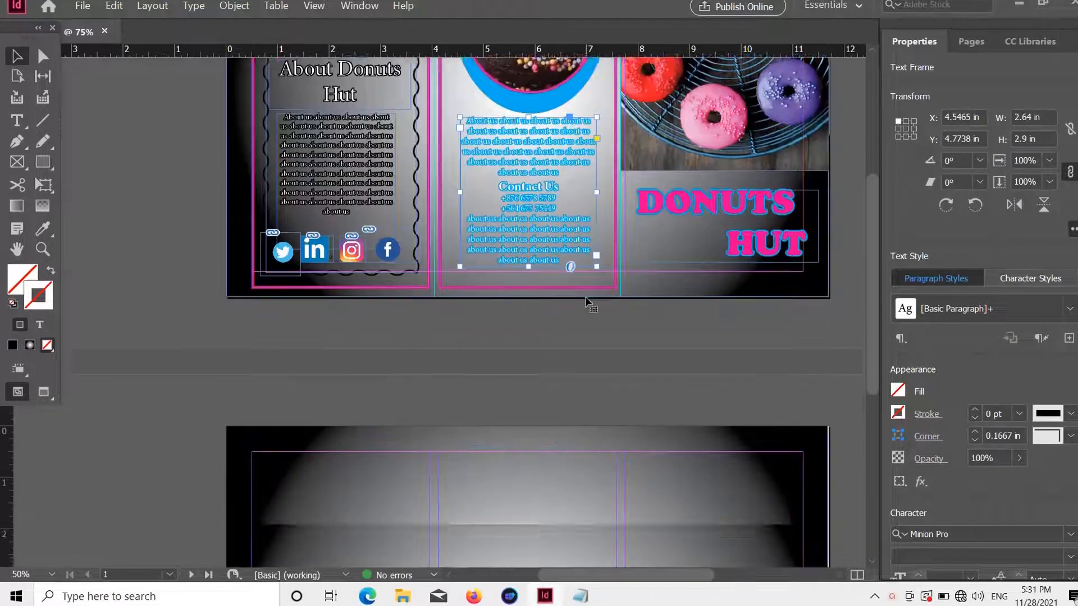
scroll(420, 262, up, 1)
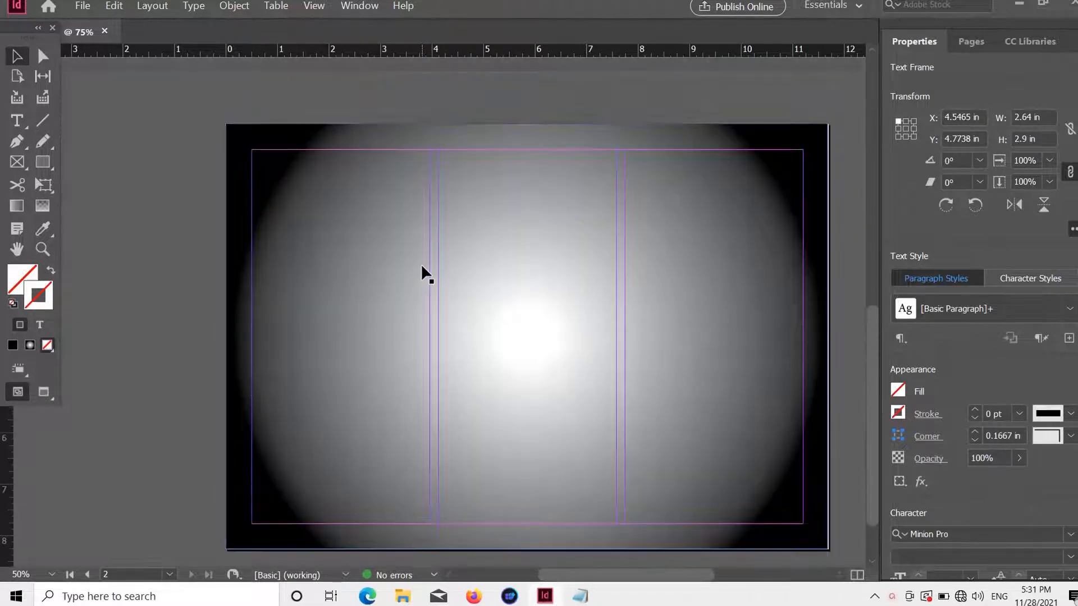
click(83, 5)
click(92, 181)
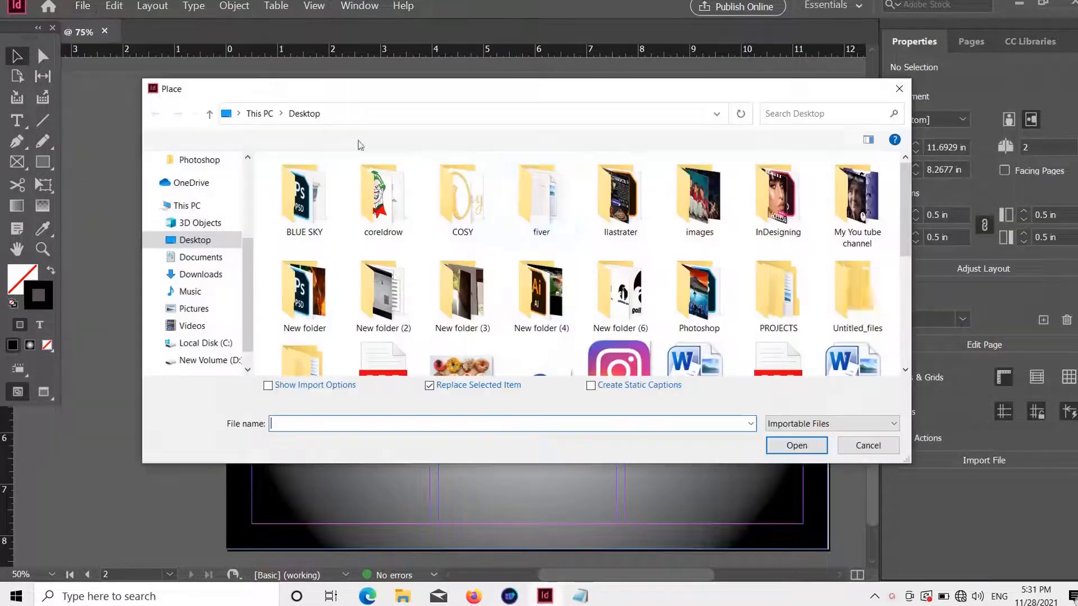
scroll(622, 258, down, 2)
double_click(460, 185)
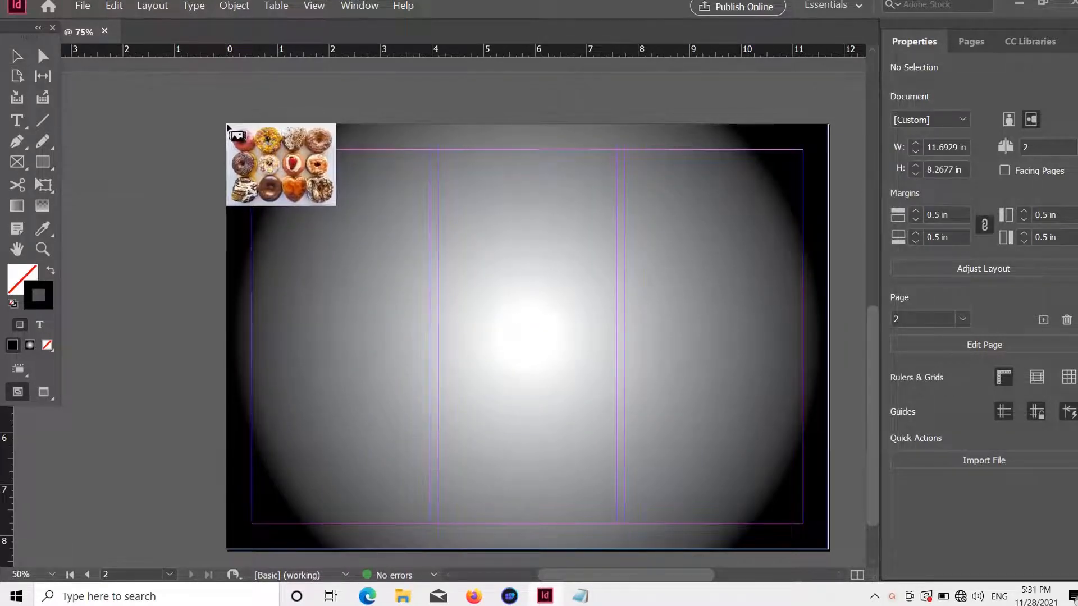
drag(227, 124, 620, 288)
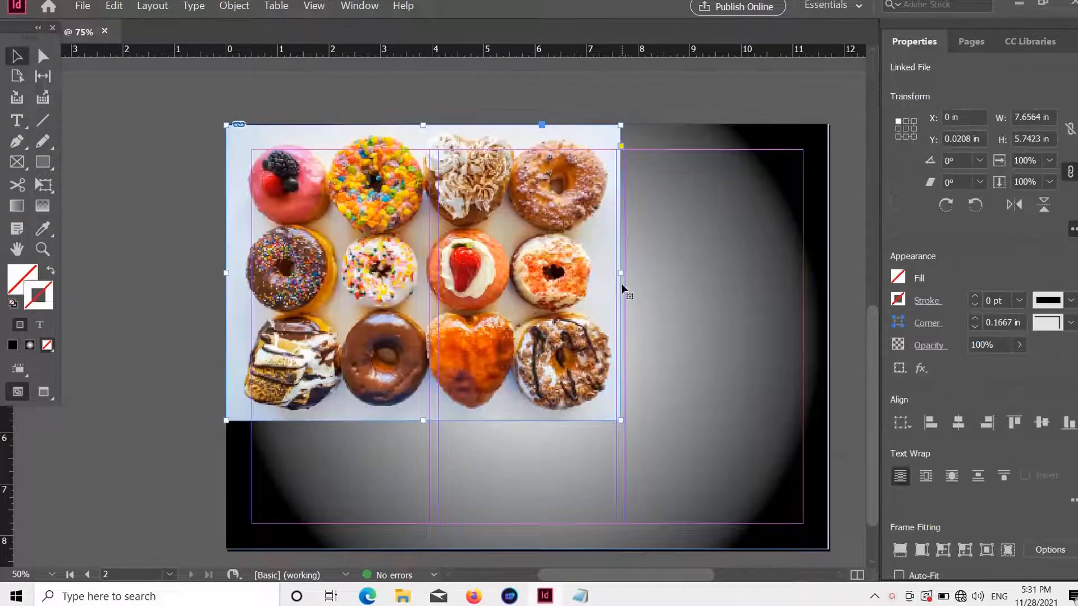
click(174, 177)
scroll(174, 171, down, 1)
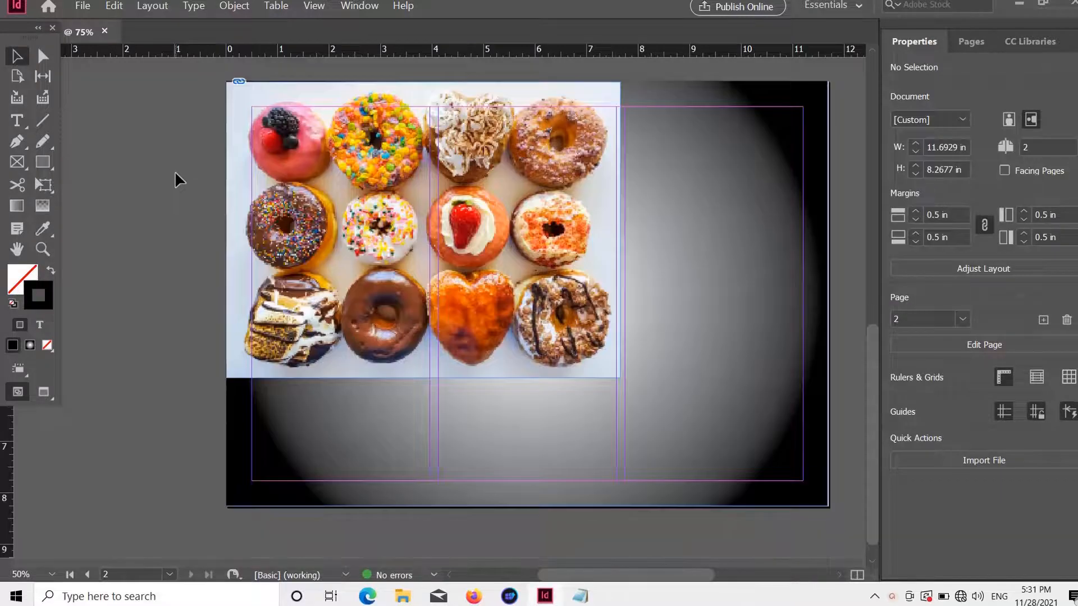
Step: Replace the photo in the blue-outlined oval in page 1's first column with the photo of twelve assorted donuts
scroll(268, 204, up, 3)
scroll(268, 208, down, 3)
click(494, 252)
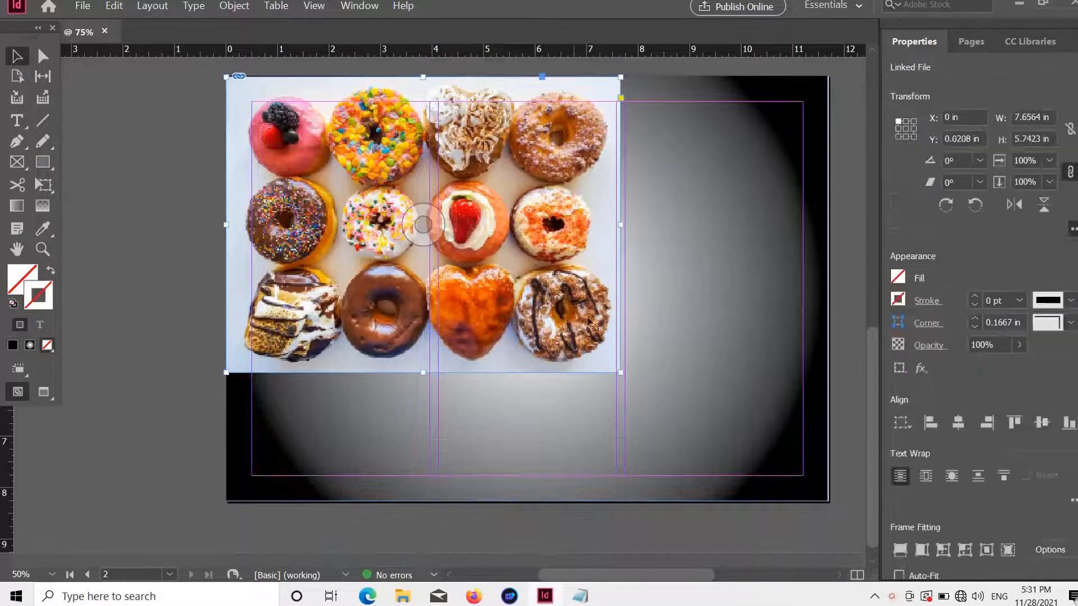
scroll(607, 354, up, 3)
click(355, 150)
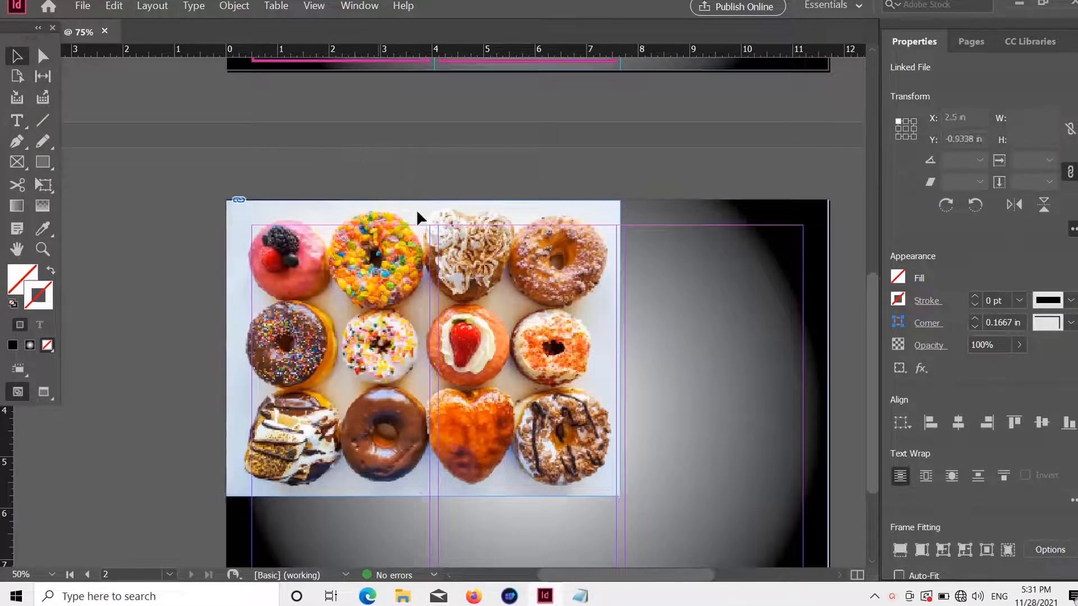
scroll(477, 242, up, 11)
click(380, 213)
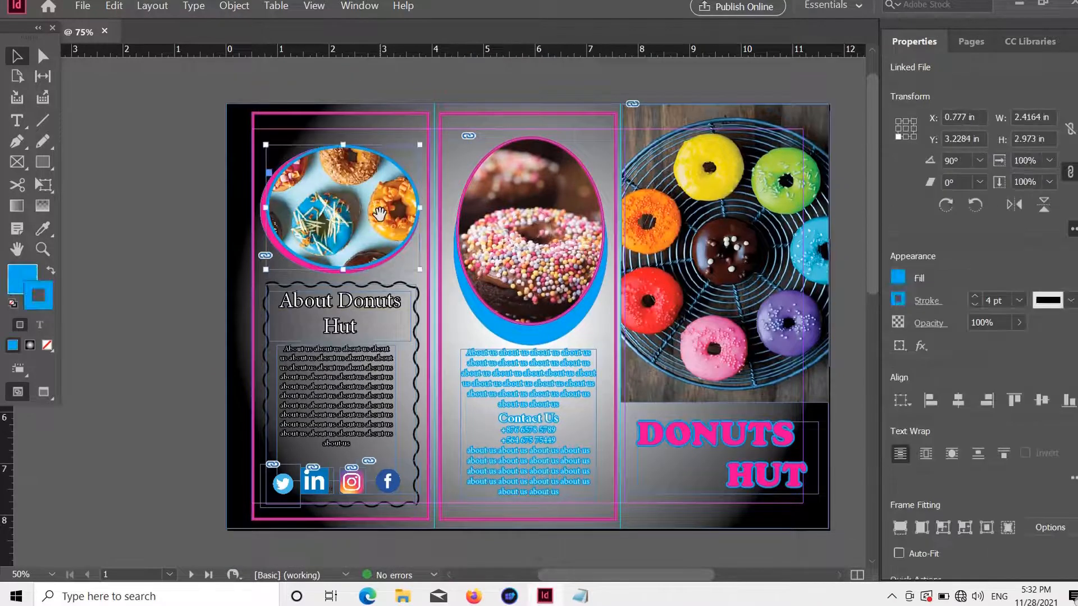
click(83, 6)
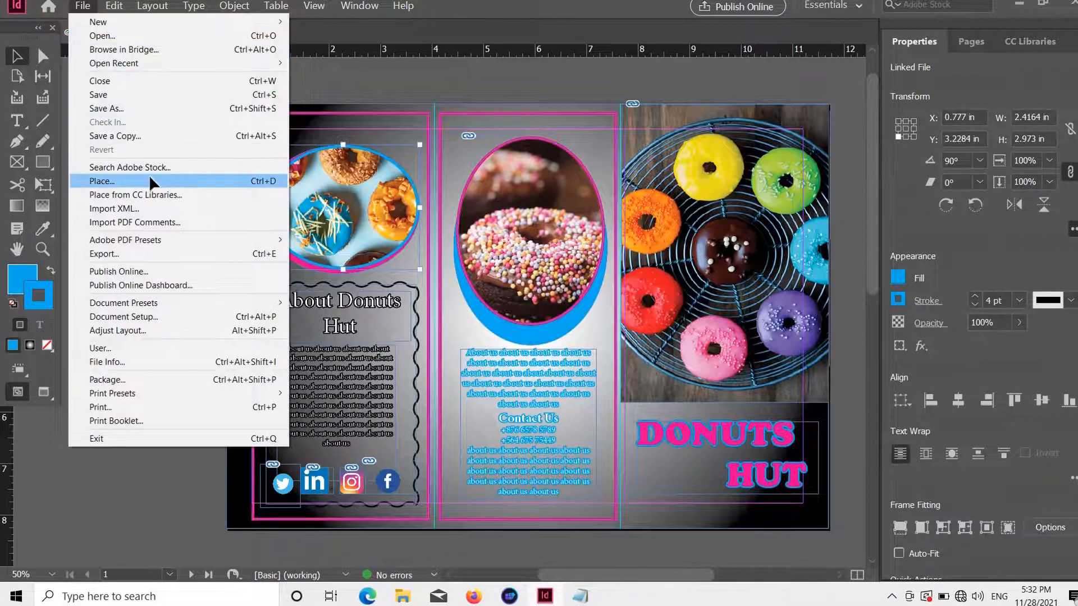
click(129, 178)
double_click(461, 179)
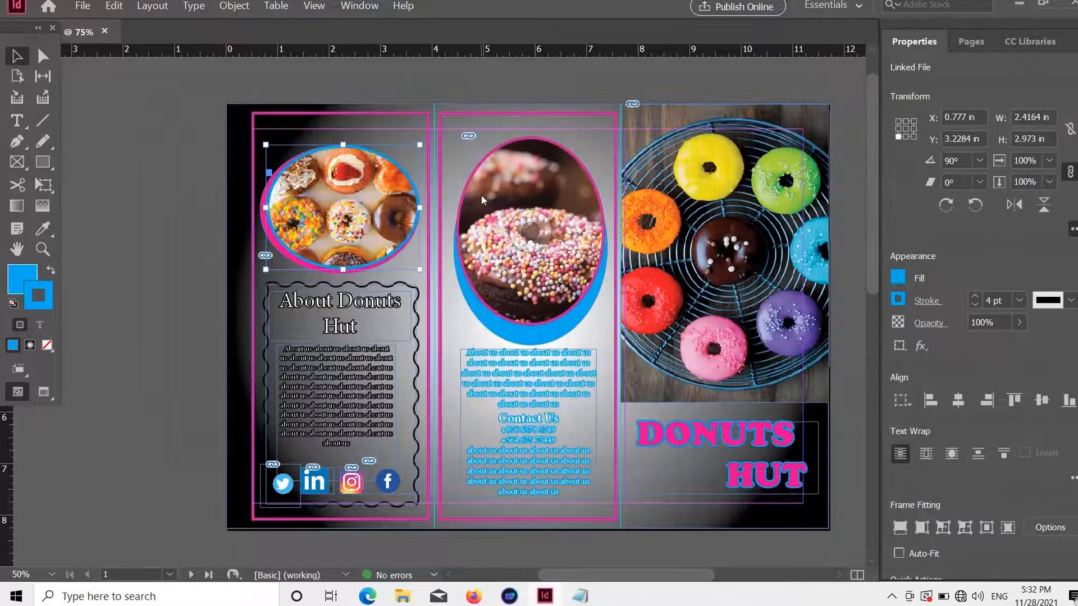
click(163, 173)
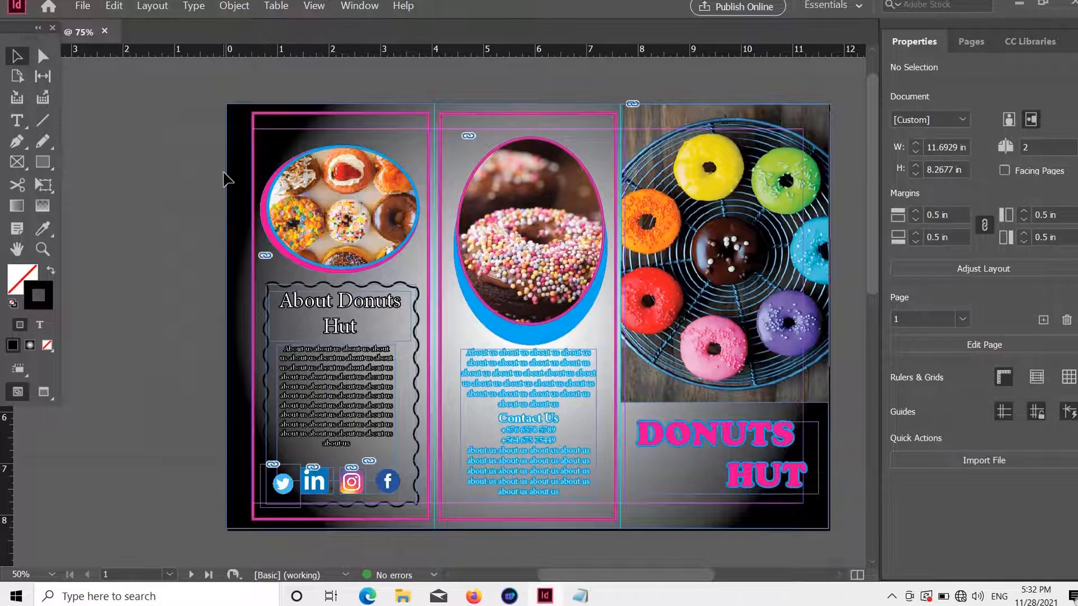
Step: Delete the photo of twelve assorted donuts from page 2
scroll(226, 178, down, 5)
click(370, 363)
key(Delete)
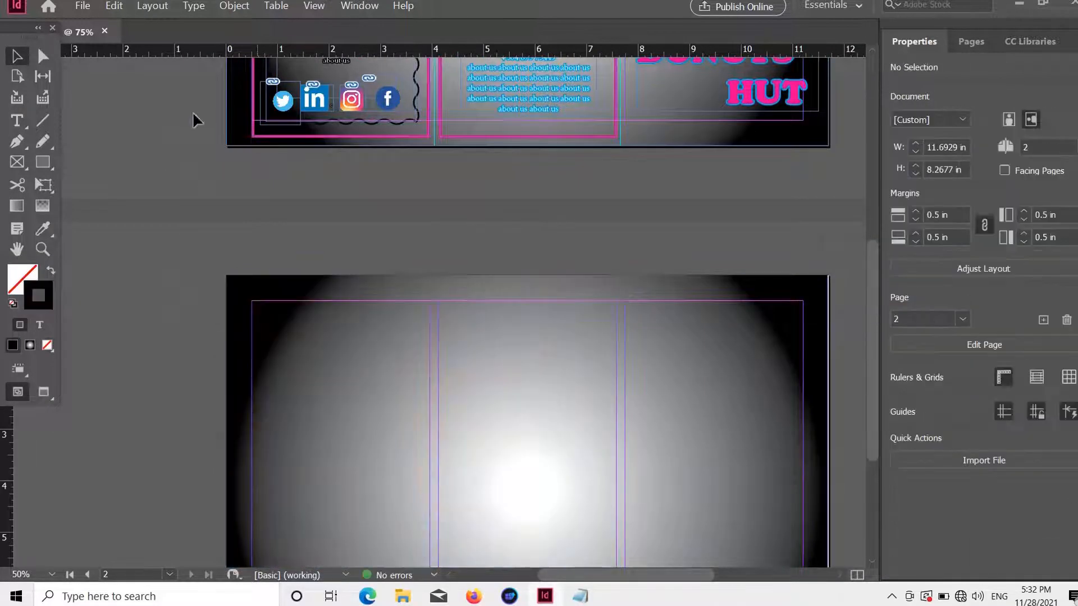
Step: Place the photo of colourful donuts on a light-blue background at page 2's upper-left corner, spanning the first two columns
click(83, 6)
click(126, 180)
click(602, 303)
double_click(602, 303)
scroll(387, 327, down, 3)
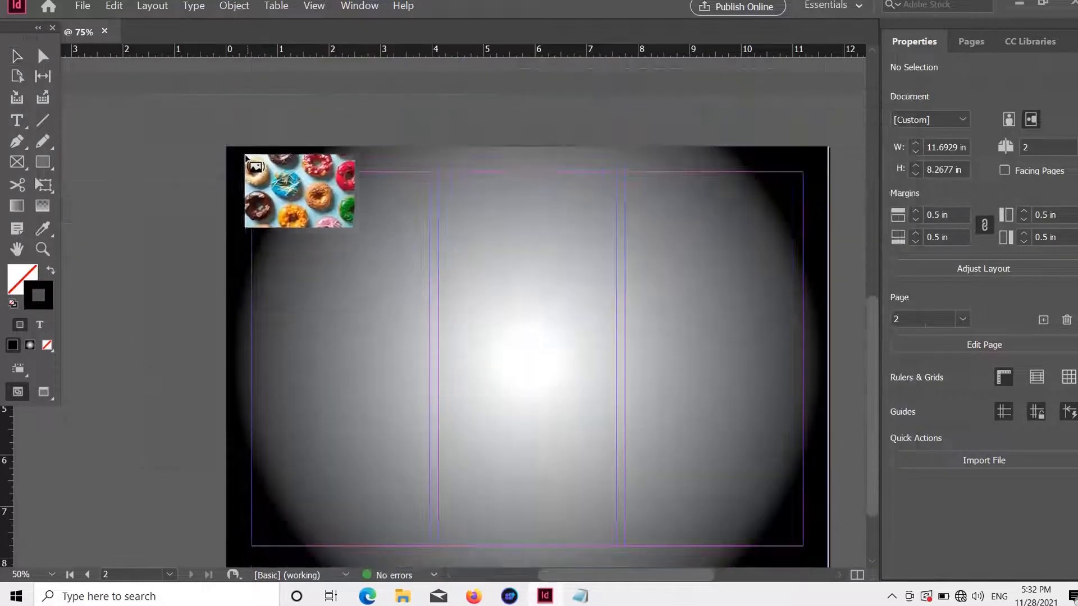
drag(226, 147, 621, 362)
click(168, 309)
scroll(384, 332, down, 2)
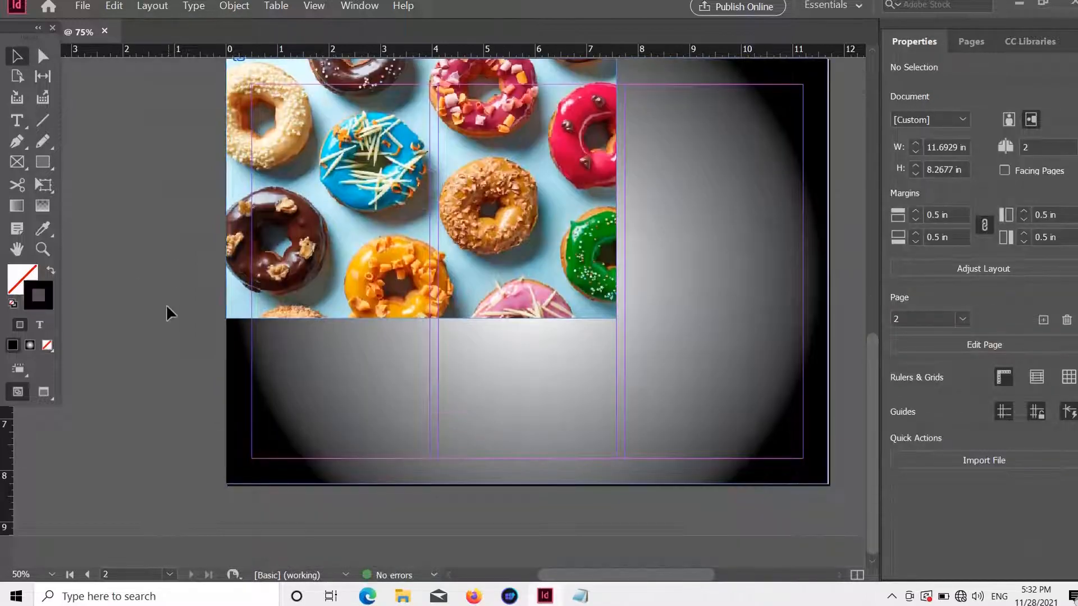
Step: Add vertical guides in both column gutters of page 2, the second one at X 7.6564 in
scroll(390, 408, up, 3)
scroll(336, 362, up, 5)
scroll(349, 336, down, 6)
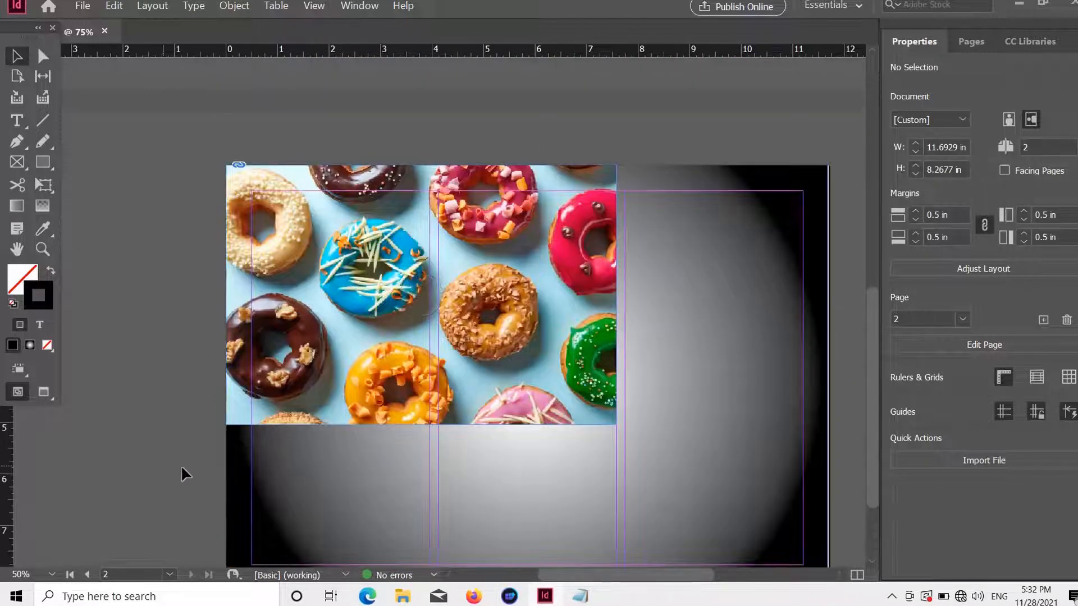
drag(19, 481, 624, 466)
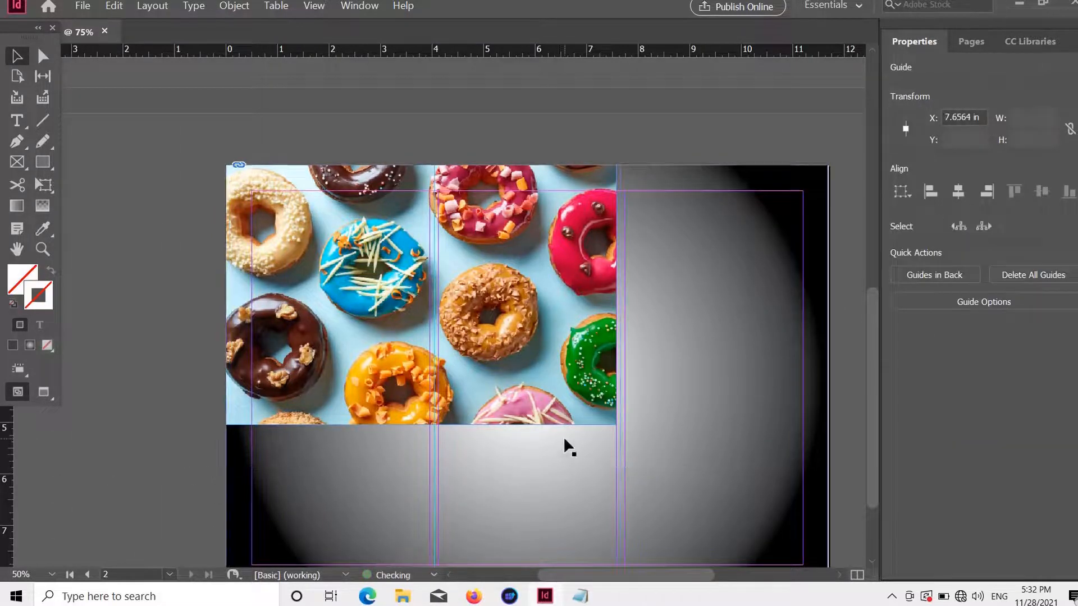
scroll(564, 440, down, 4)
click(156, 347)
scroll(237, 413, up, 3)
scroll(106, 369, down, 3)
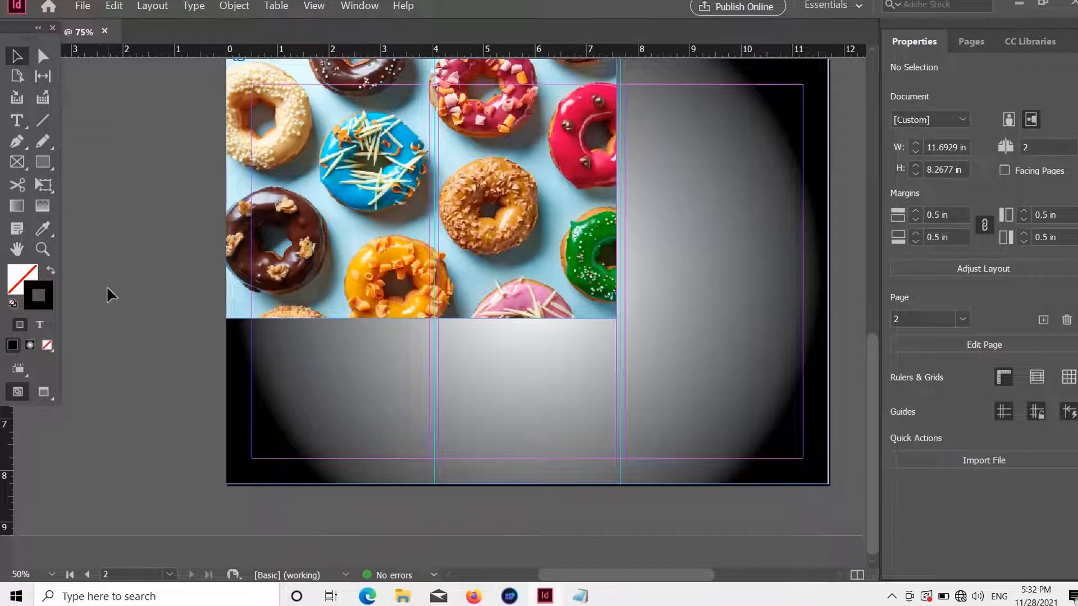
Step: Create a text frame about 3.04 × 0.54 in below the photo in the first column, reading "Your Text Here" at 30 pt
click(16, 120)
drag(257, 328, 414, 355)
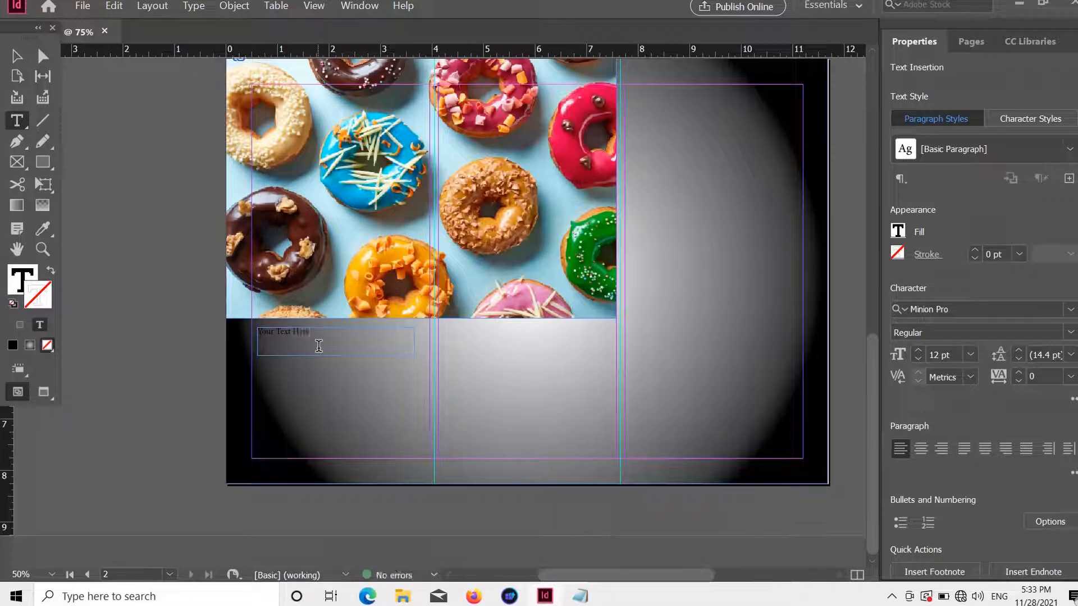
click(976, 355)
click(971, 242)
click(972, 351)
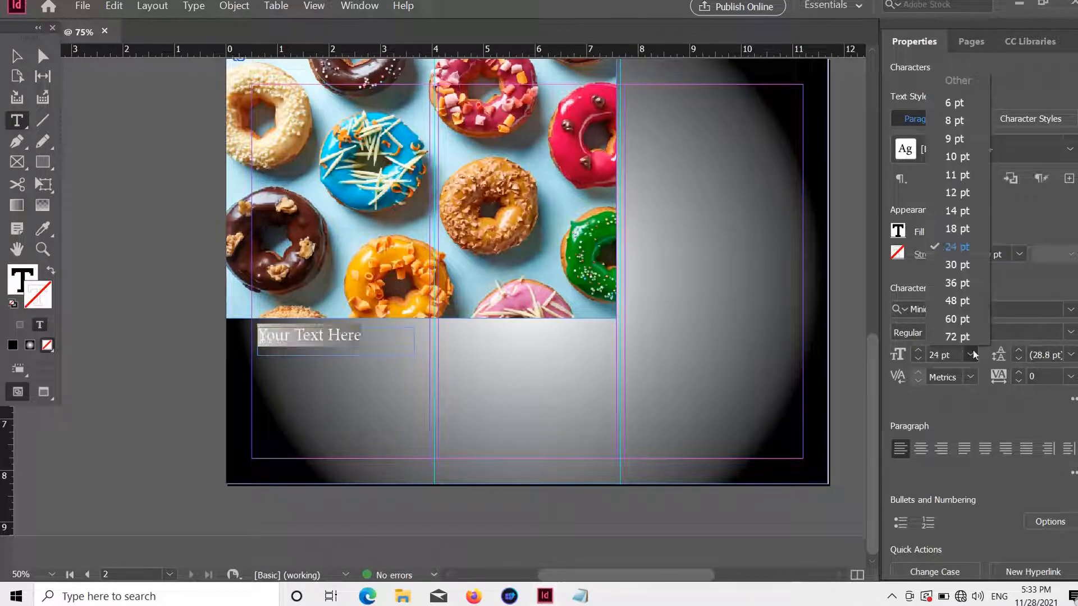
click(961, 266)
click(361, 389)
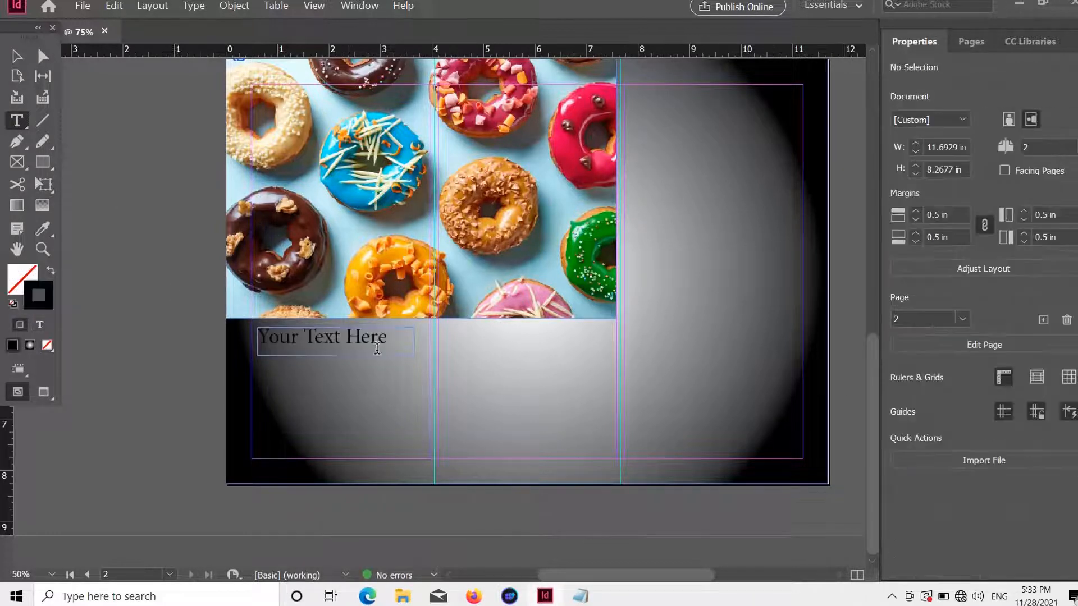
Step: Give the "Your Text Here" heading a [Paper] fill and a 1 pt [Registration] stroke
drag(390, 346, 262, 341)
click(898, 233)
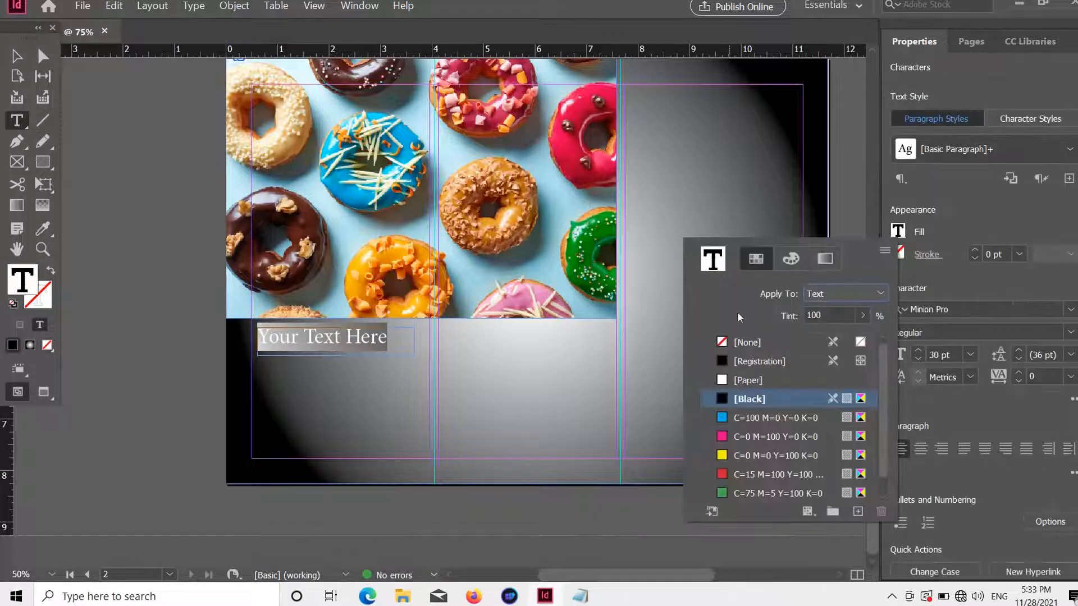
click(722, 380)
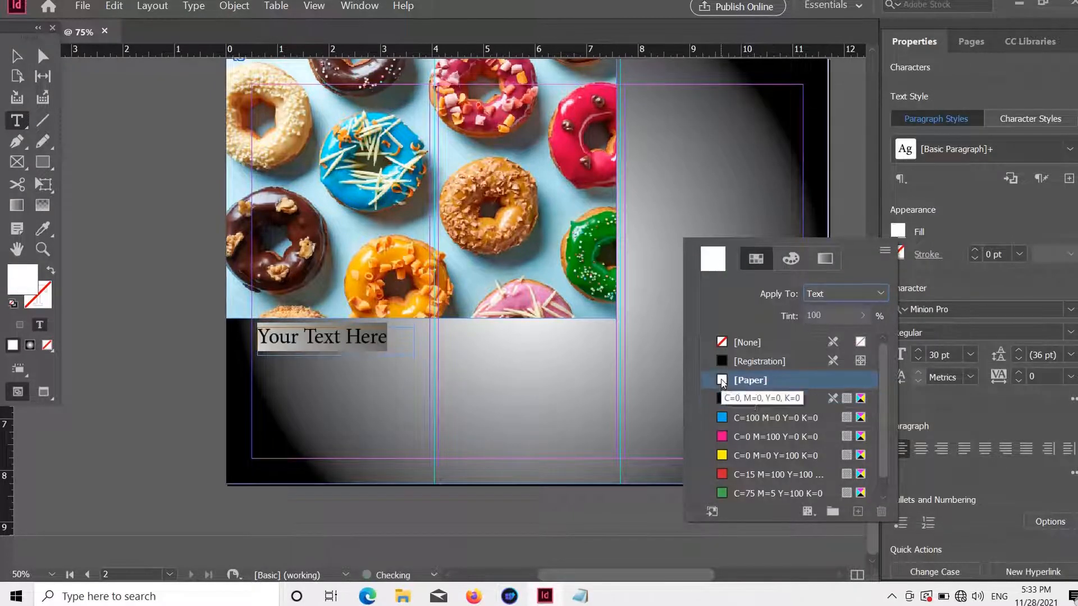
click(897, 254)
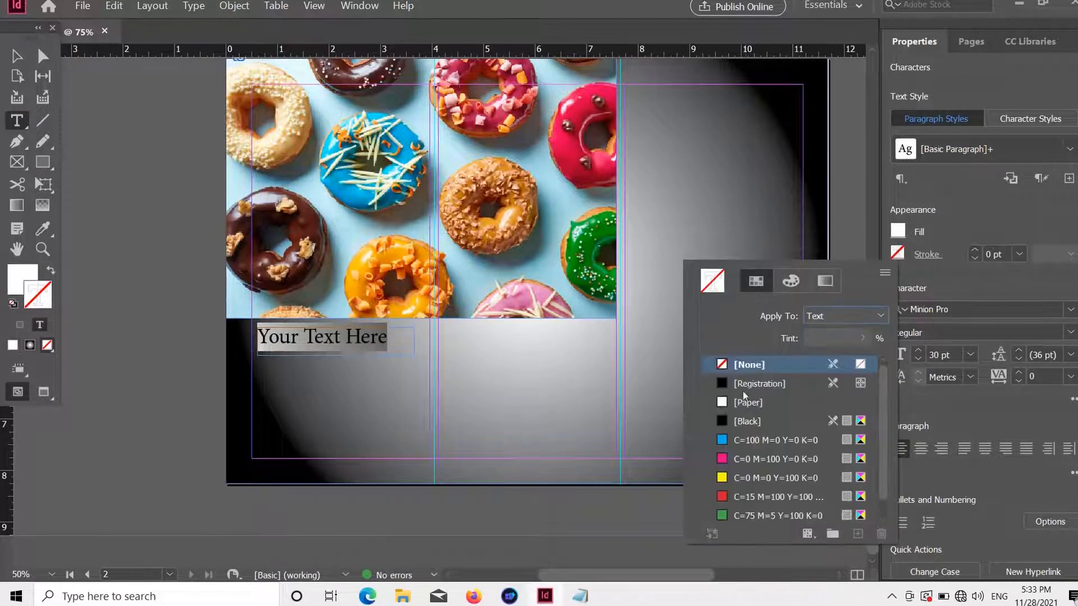
click(747, 403)
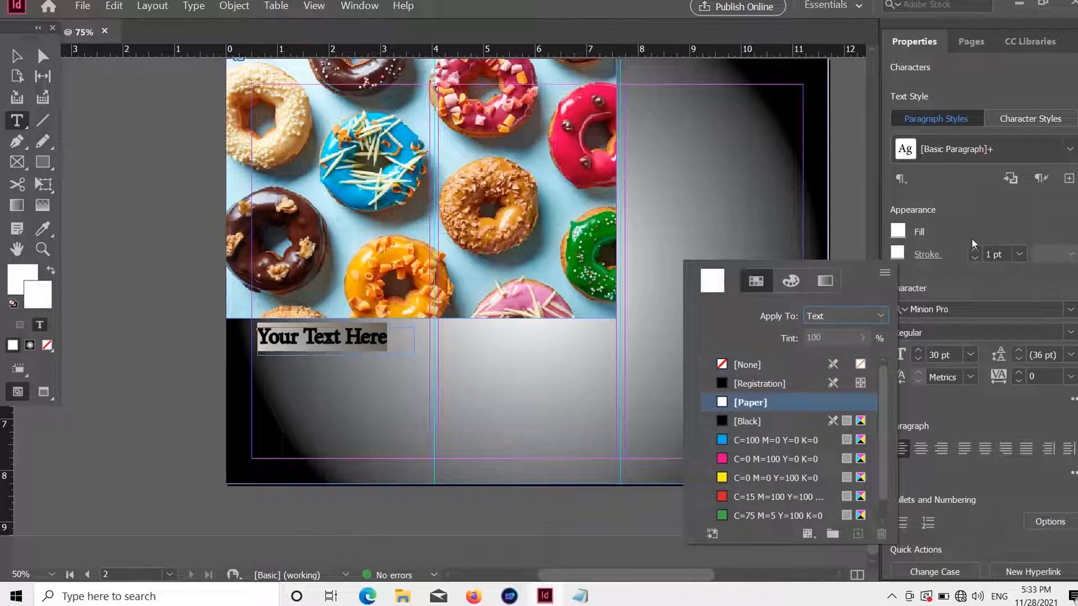
click(724, 384)
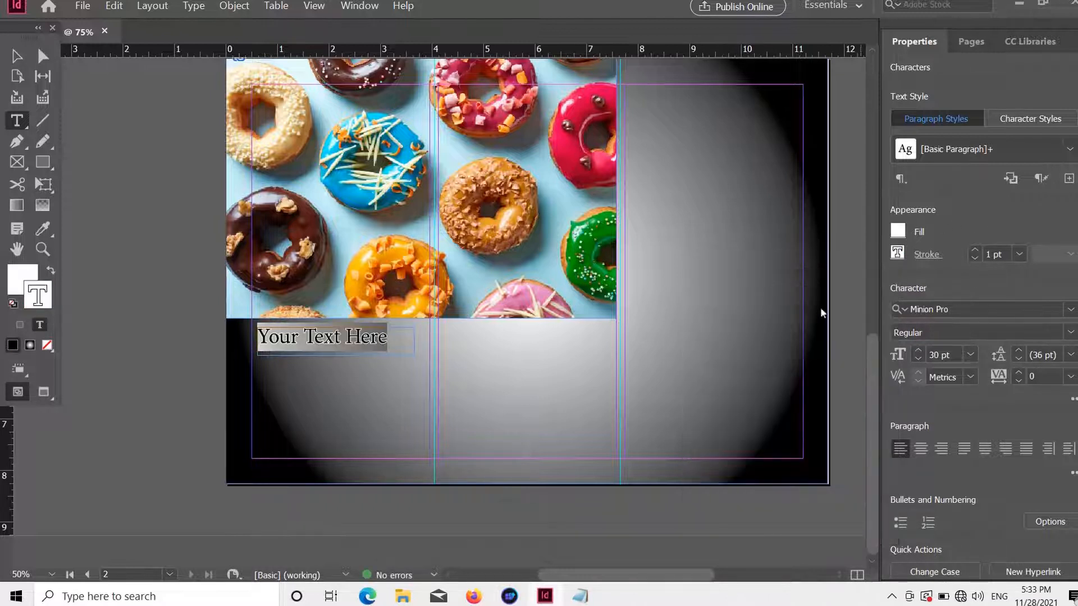
Step: Extend the heading's text frame downward to about 2.4 in tall and copy the "about us" filler text from Notepad
key(Escape)
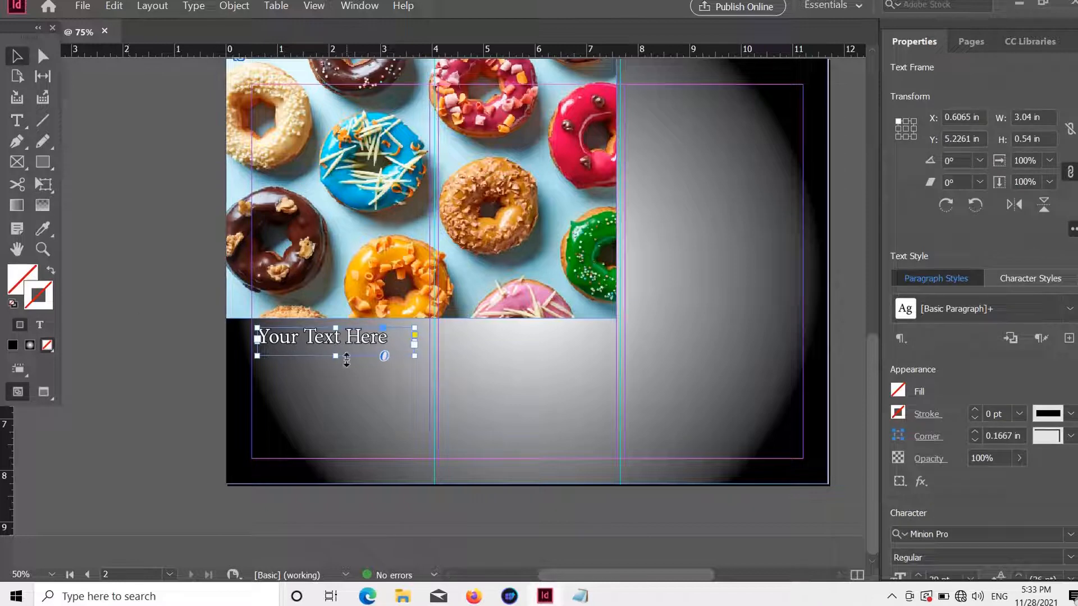
drag(347, 360, 346, 455)
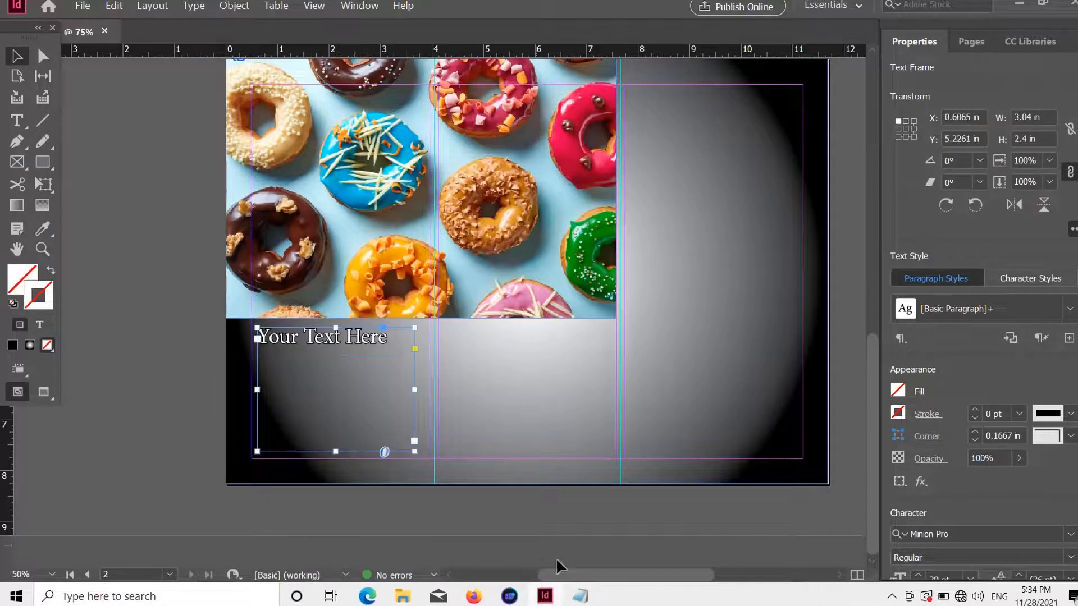
click(588, 600)
right_click(141, 66)
click(196, 104)
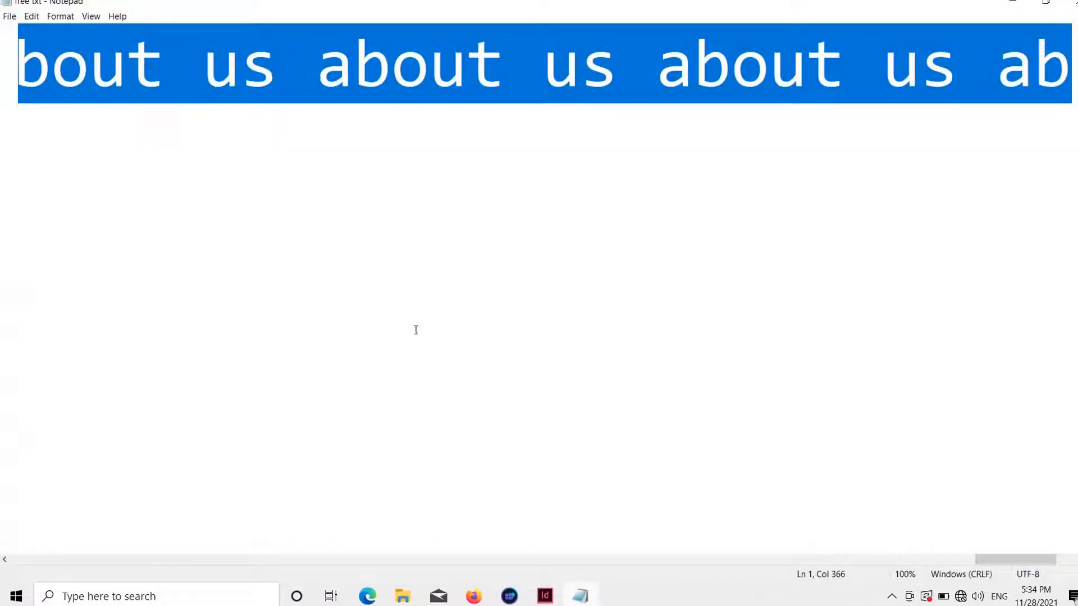
click(549, 600)
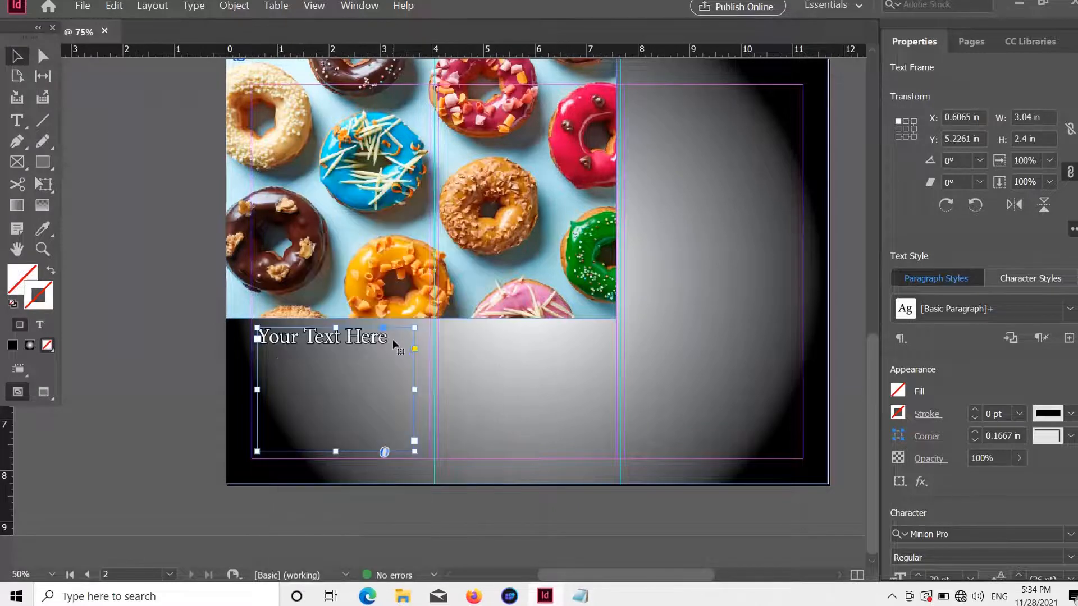
Step: Paste the copied "about us" text at 10 pt below the heading, with an empty line between them
double_click(389, 337)
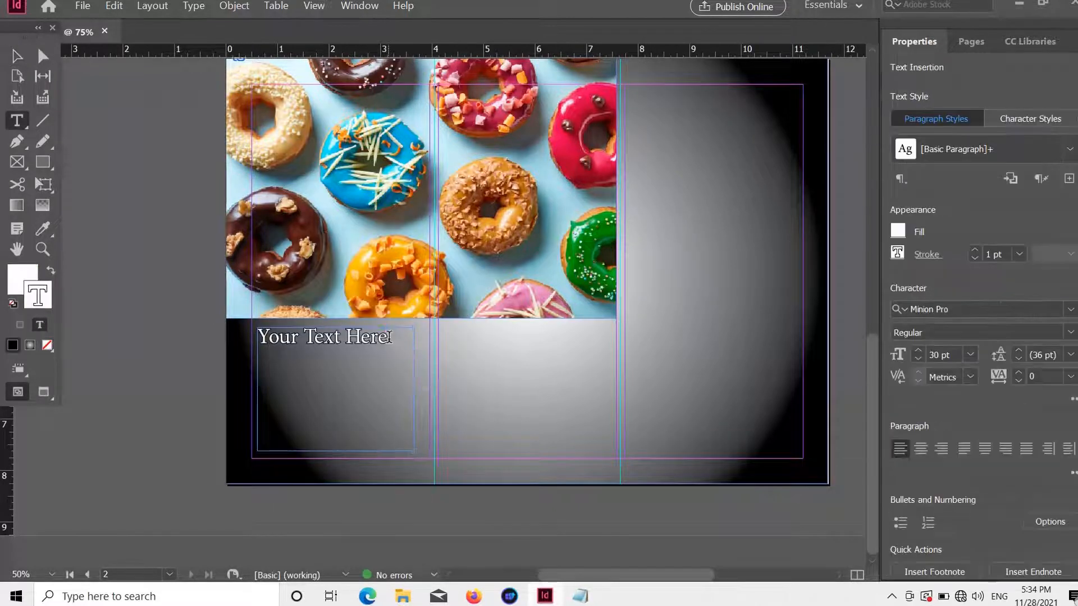
click(972, 355)
click(961, 156)
right_click(271, 366)
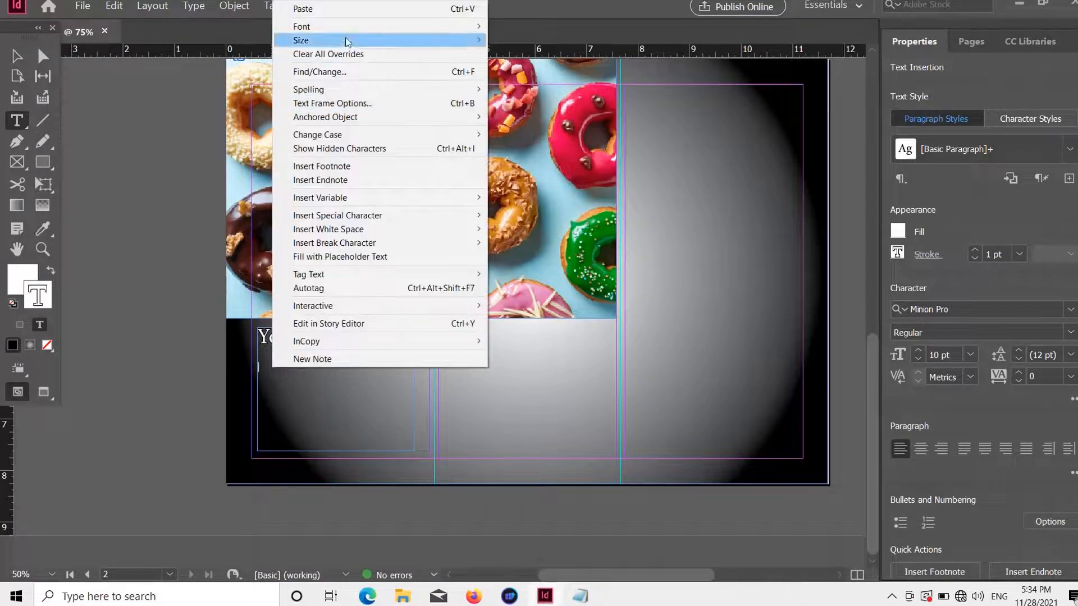
click(298, 41)
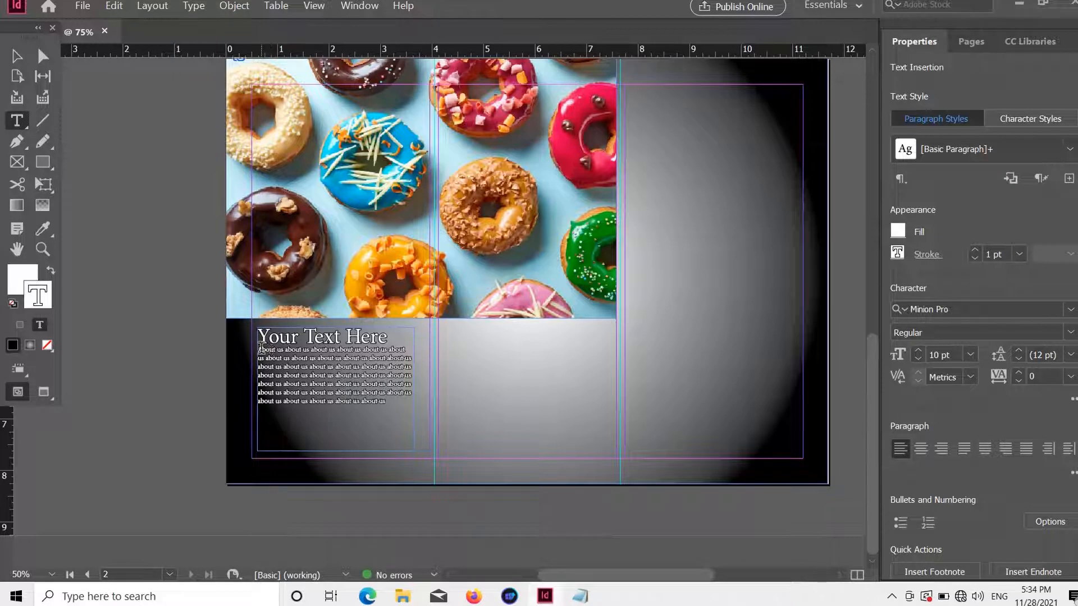
key(Return)
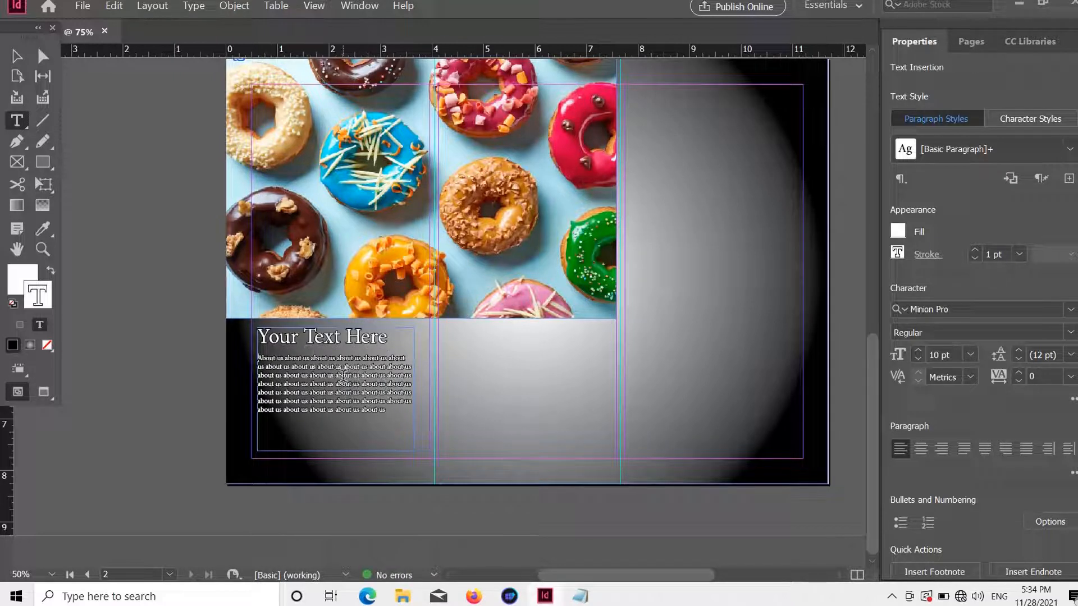
Step: Set the font size of the "about us" paragraph under the heading to 11 pt
drag(385, 409, 247, 356)
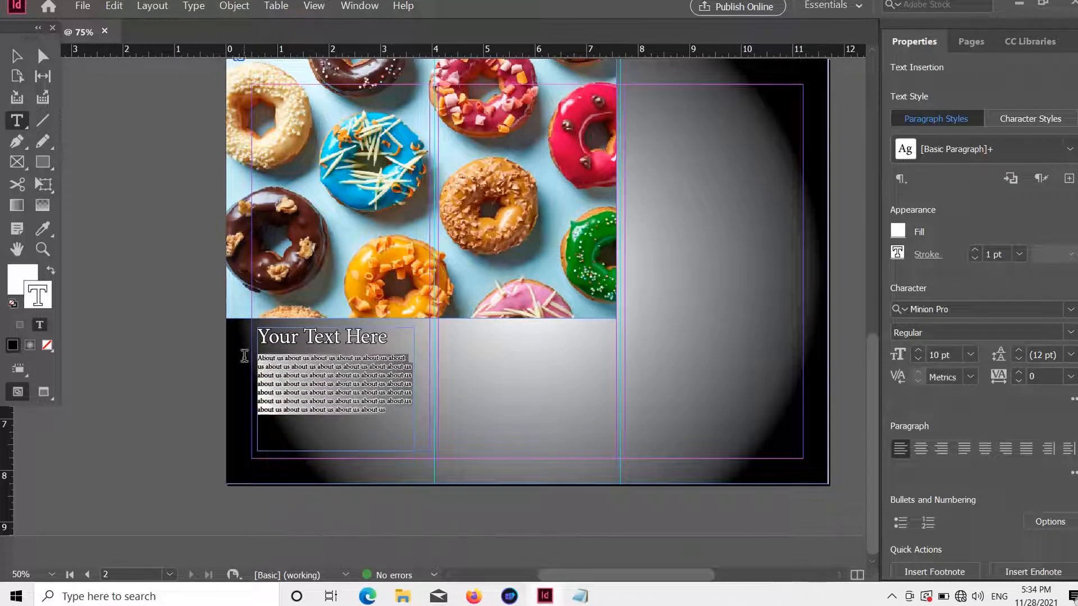
click(969, 355)
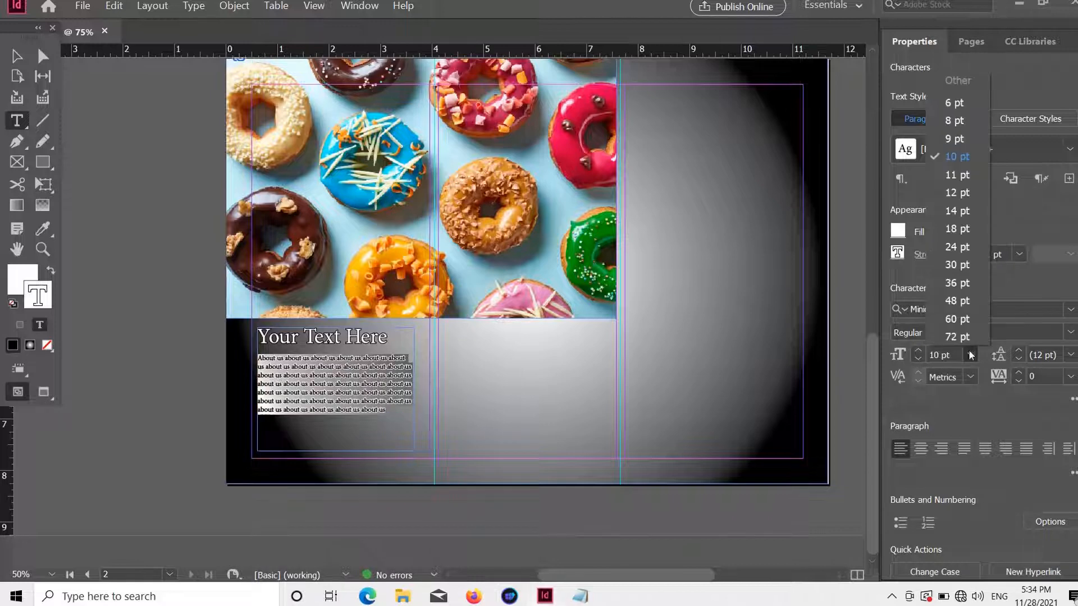
click(955, 177)
click(283, 381)
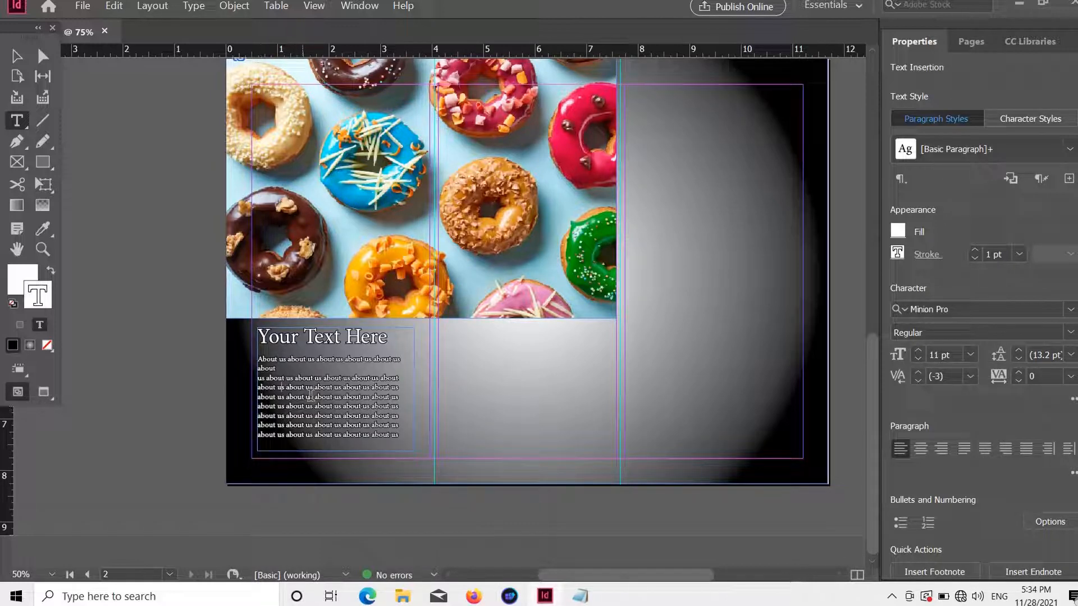
Step: Centre-align the "about us" paragraph and insert a paragraph break in its middle
drag(260, 357, 403, 436)
click(921, 448)
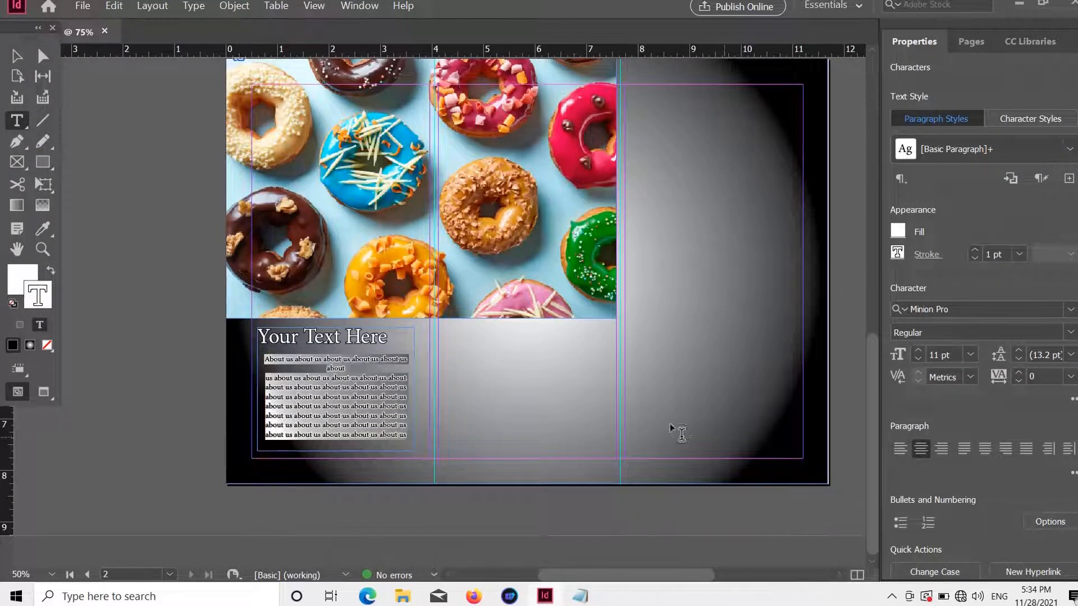
click(324, 402)
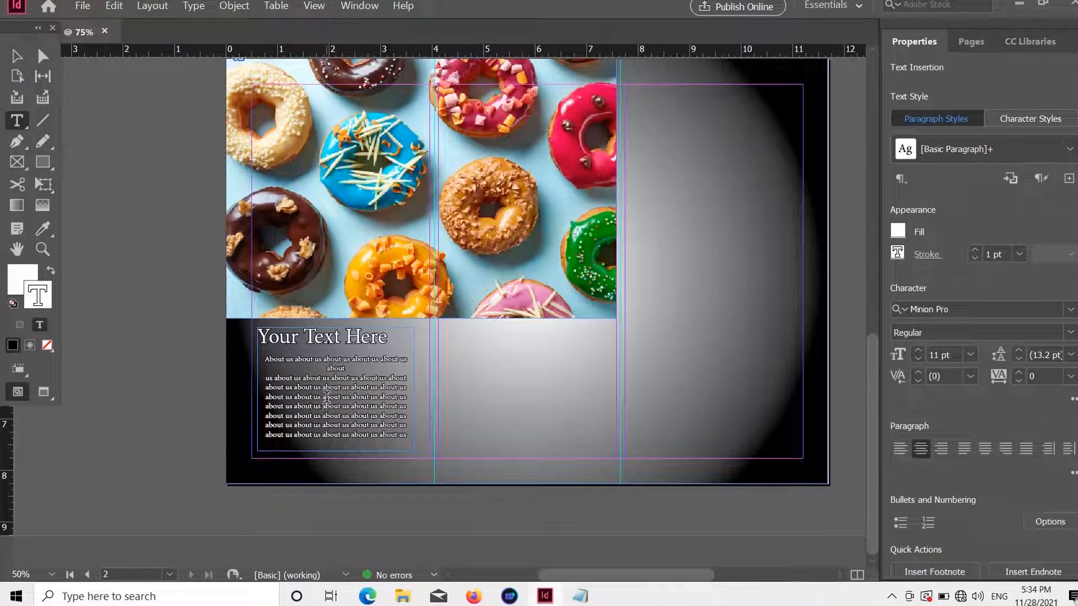
key(Return)
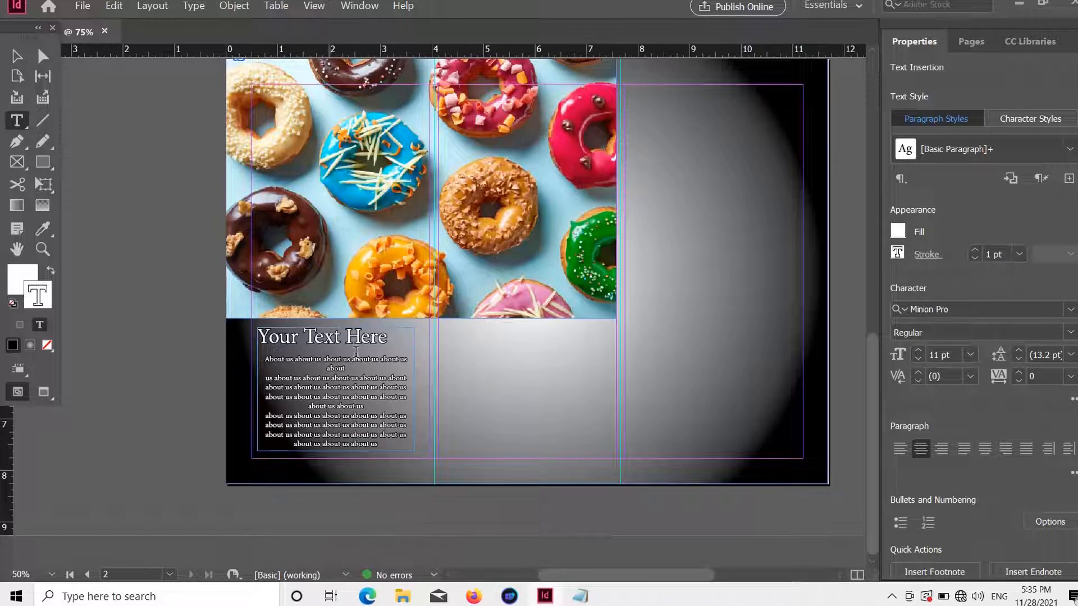
key(Escape)
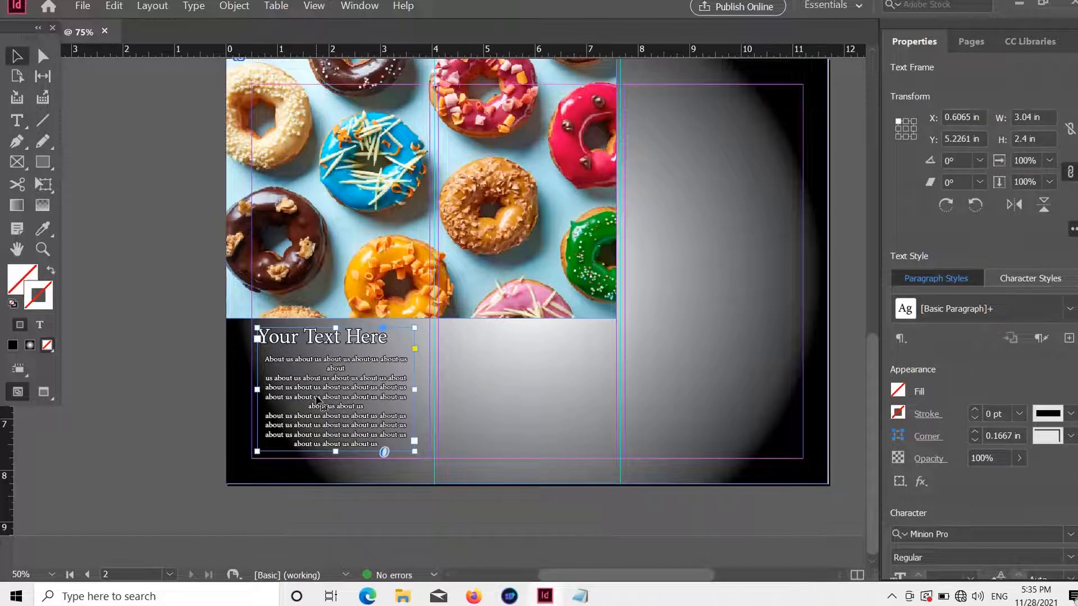
Step: Duplicate the "Your Text Here" text frame into the middle column below the donut photo, level with the original
key(ctrl+c)
key(ctrl+v)
drag(467, 318, 555, 411)
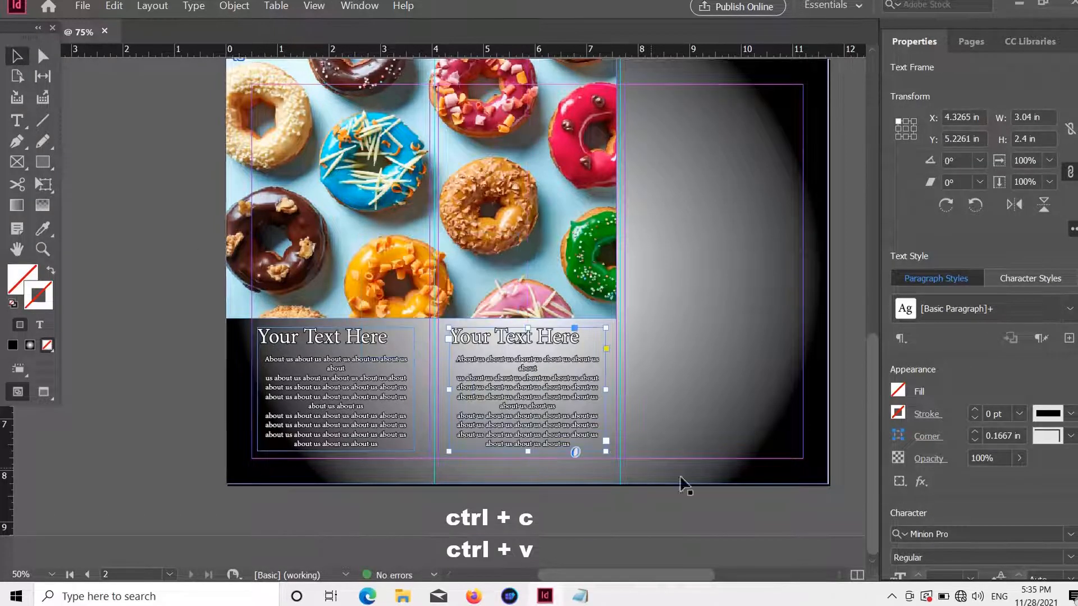
click(685, 462)
scroll(655, 419, up, 1)
scroll(655, 419, down, 1)
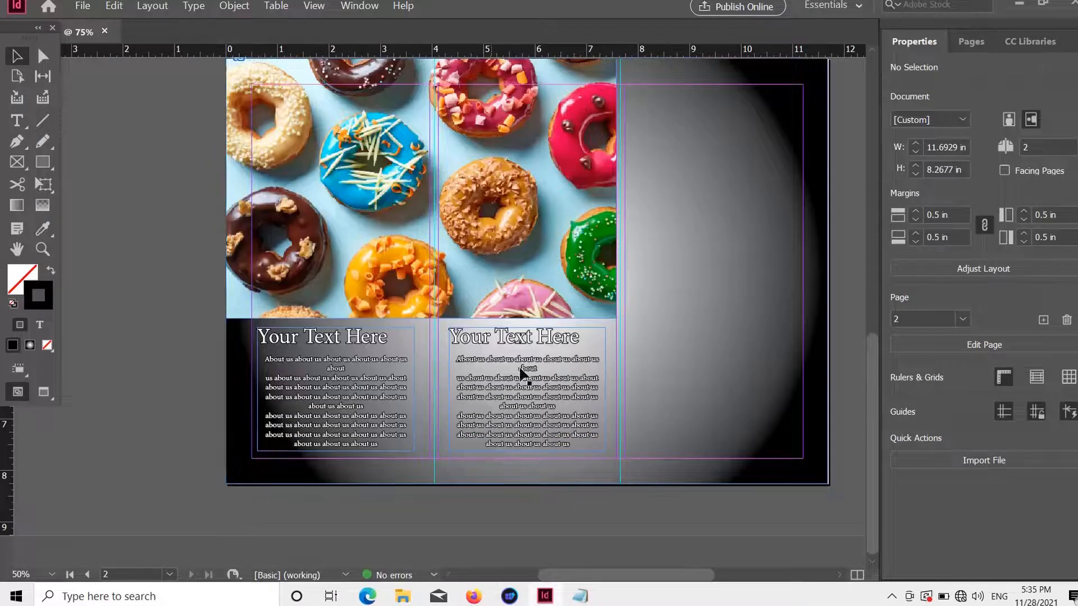
Step: Duplicate the middle column's text frame to the upper margin of the empty third column
click(536, 418)
key(ctrl+c)
key(ctrl+v)
drag(439, 306, 713, 155)
scroll(714, 155, up, 3)
drag(713, 335, 718, 454)
scroll(717, 444, down, 2)
drag(711, 372, 718, 504)
scroll(722, 352, up, 2)
scroll(715, 347, down, 1)
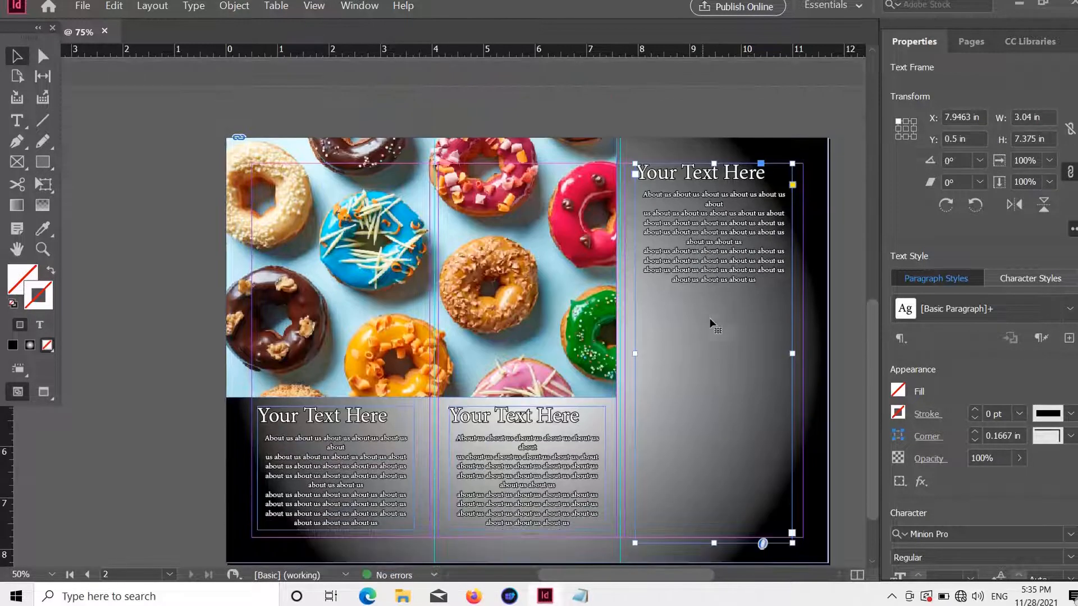
double_click(749, 283)
drag(752, 281, 644, 171)
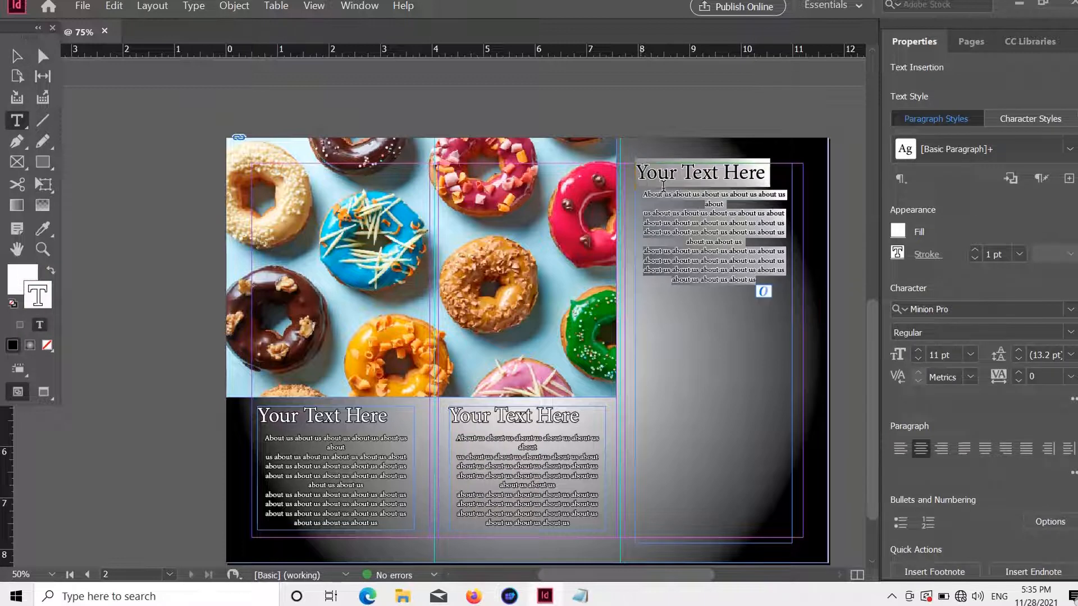
click(685, 326)
key(ctrl+alt+c)
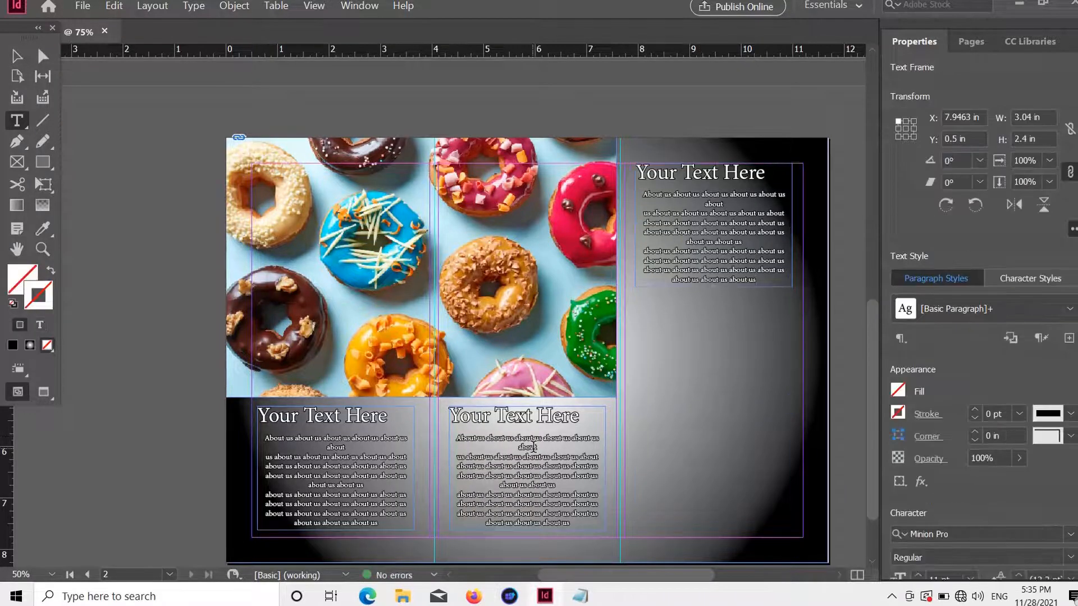
Step: Duplicate the middle column's text frame into the third column, directly below the first frame there
click(534, 448)
key(Escape)
key(ctrl+c)
key(ctrl+v)
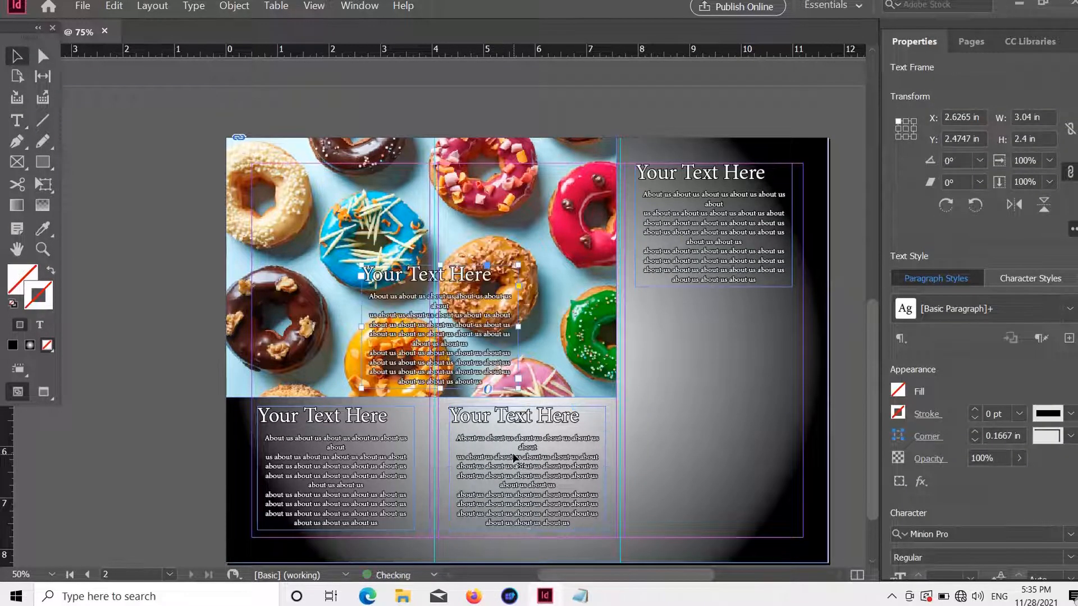
drag(519, 328, 742, 366)
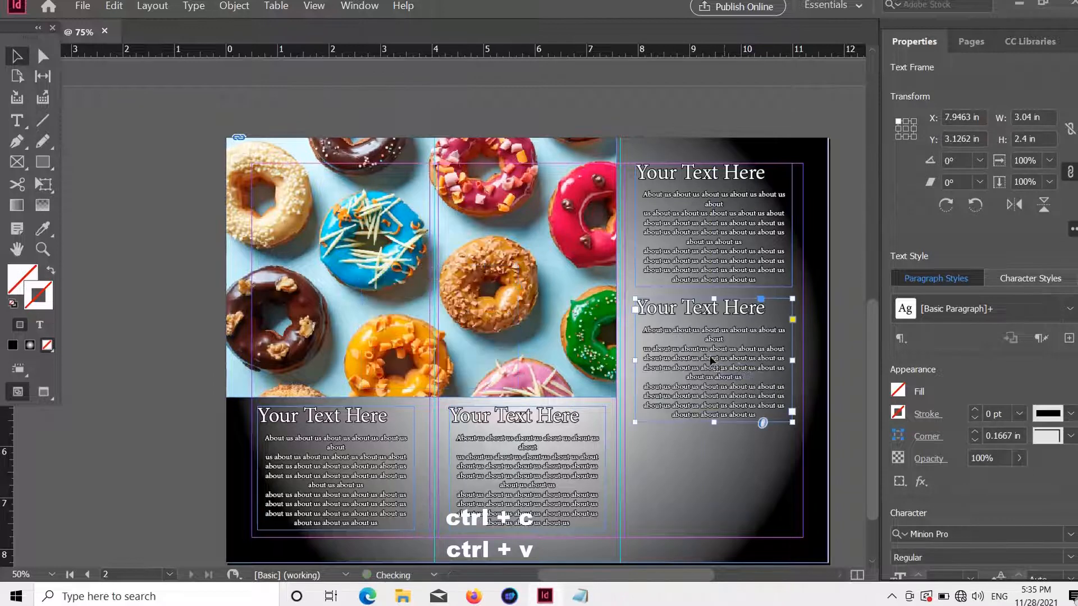
Step: Place another copy of the middle column's text frame at the foot of the third column
click(492, 443)
key(ctrl+c)
key(ctrl+v)
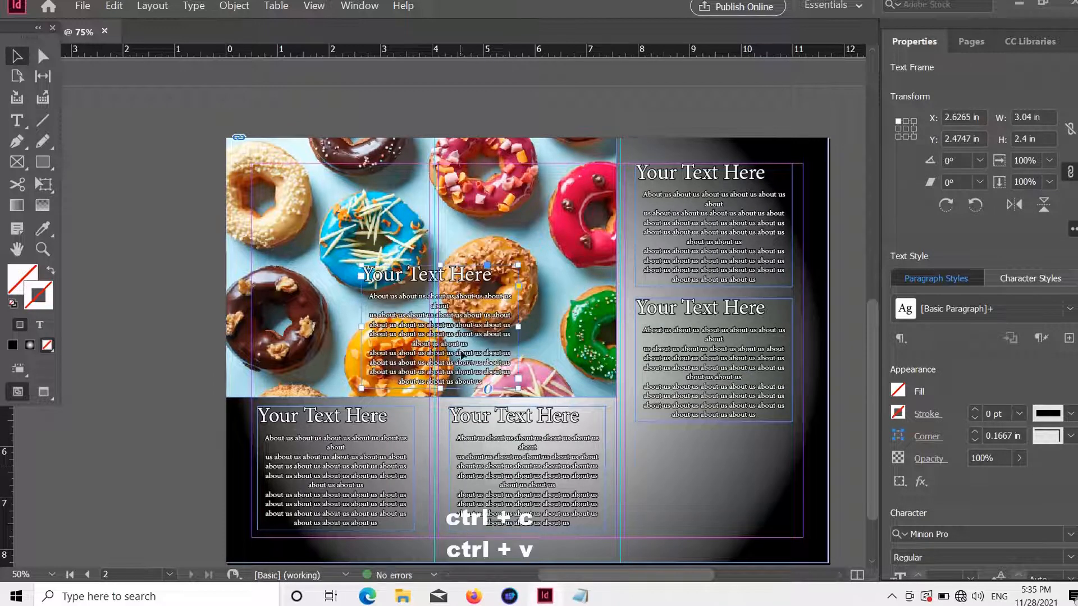
drag(511, 325, 739, 506)
scroll(702, 486, down, 3)
scroll(722, 235, up, 3)
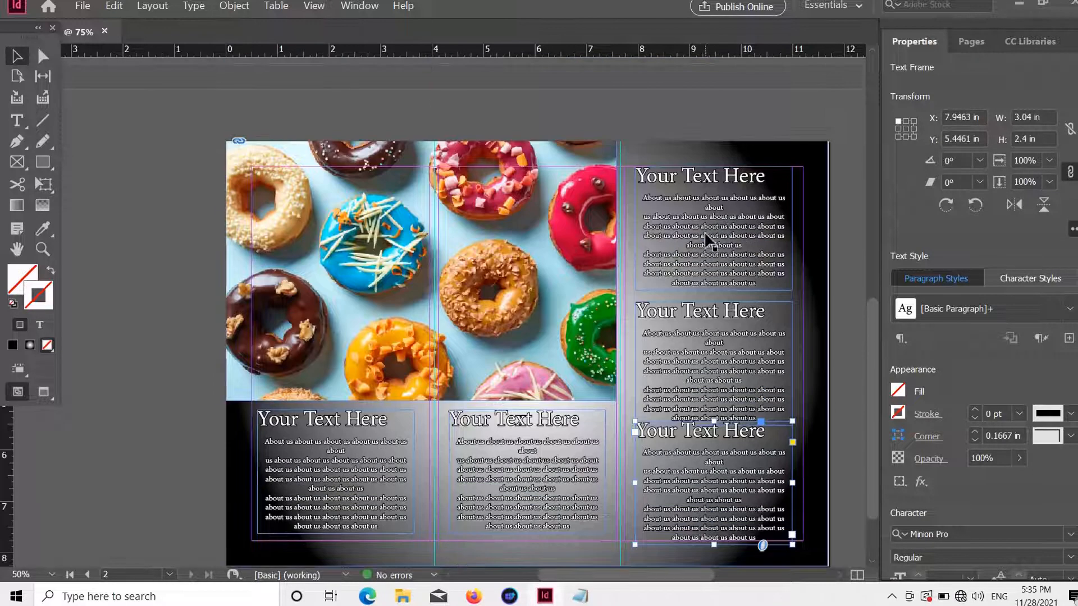
Step: Align the third column's three text frames at X 8.0465 in with even vertical gaps, the lowest level with the other columns' text
mouse_move(705, 235)
mouse_down()
mouse_move(722, 227)
mouse_move(713, 224)
mouse_up()
drag(704, 362, 709, 337)
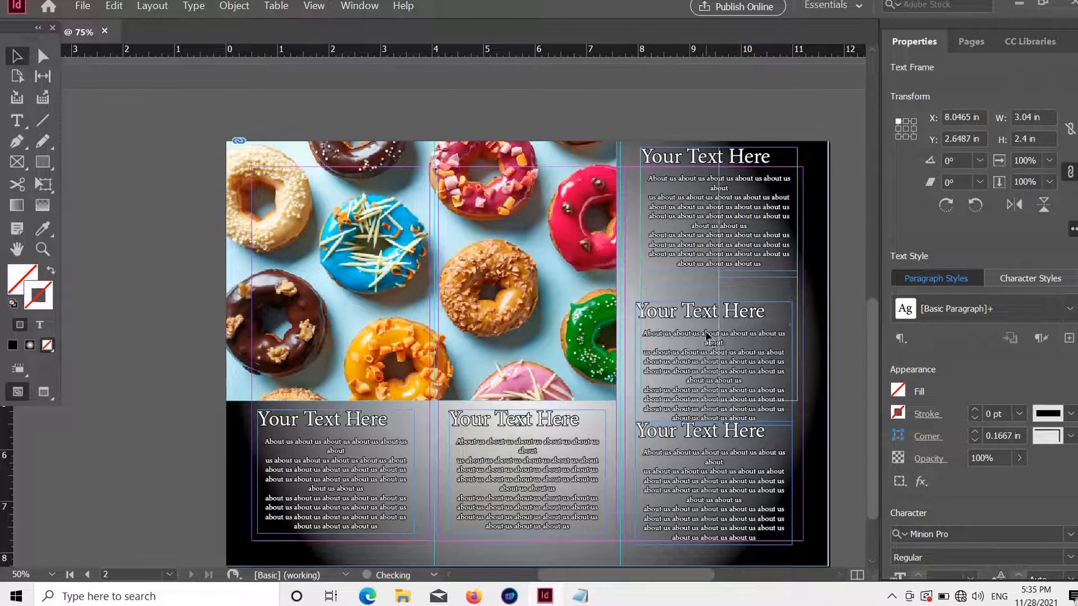
drag(745, 472, 756, 452)
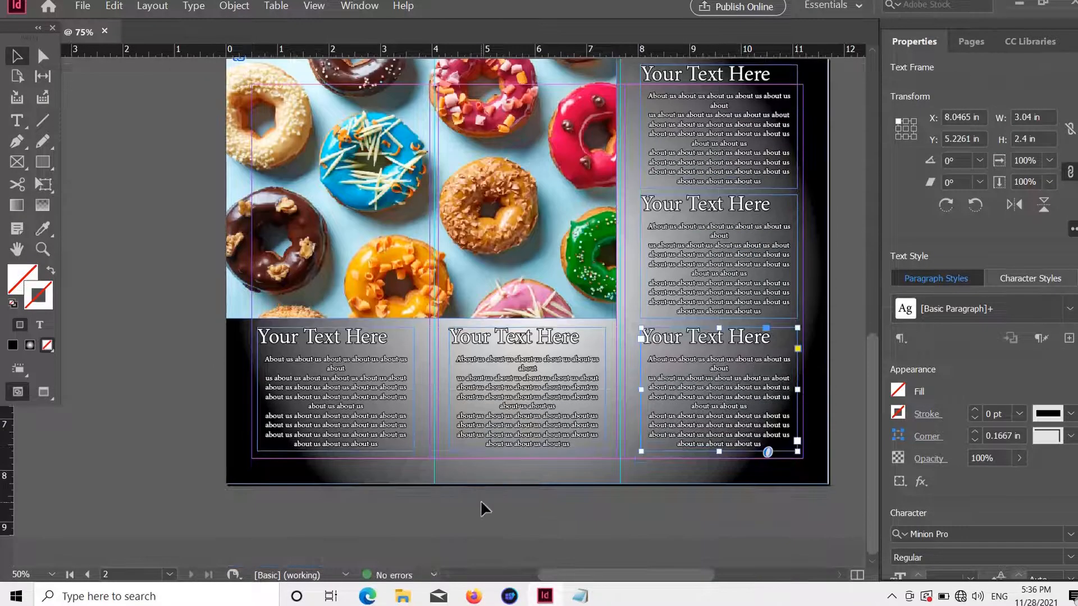
click(430, 456)
Step: Draw a circle about 0.48 in in diameter on the pasteboard beside the page
click(50, 164)
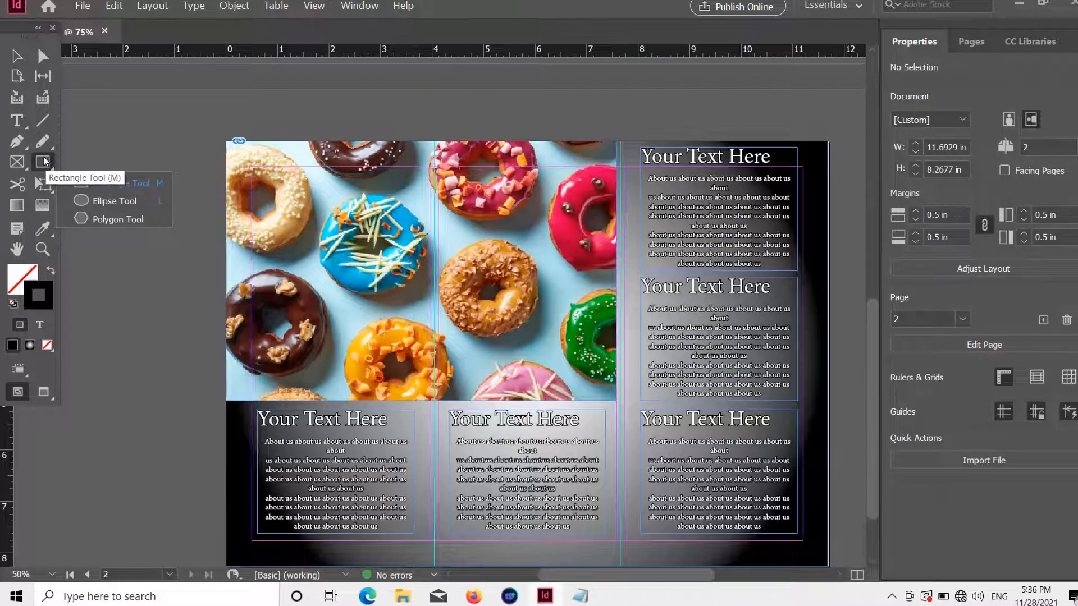
click(85, 200)
scroll(188, 215, down, 2)
drag(167, 303, 191, 323)
key(a)
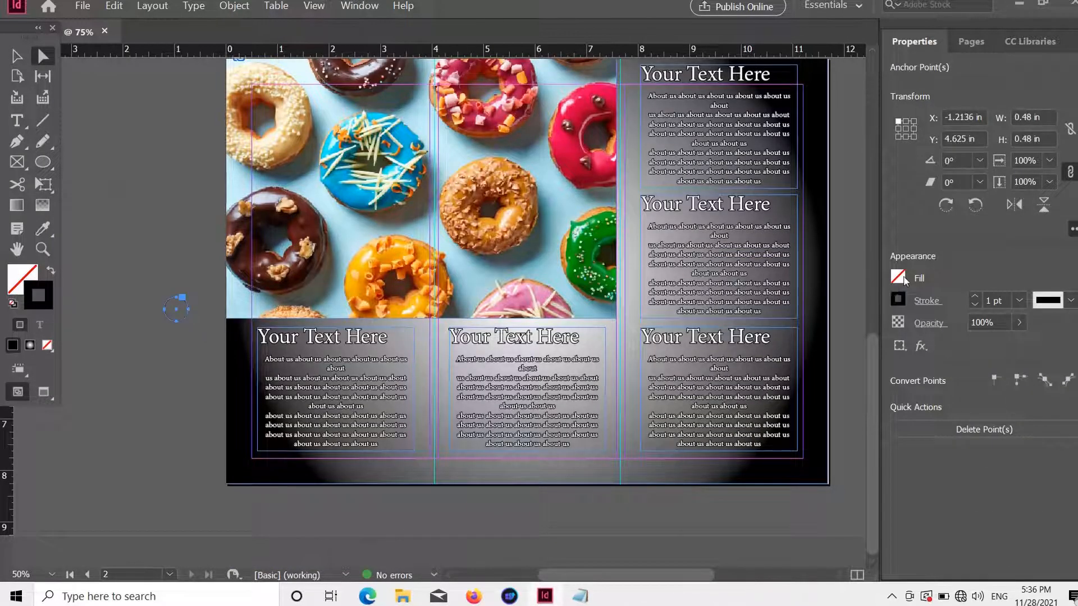
Step: Fill the circle with the cyan swatch C=100 M=0 Y=0 K=0 and remove its stroke
click(903, 278)
click(722, 466)
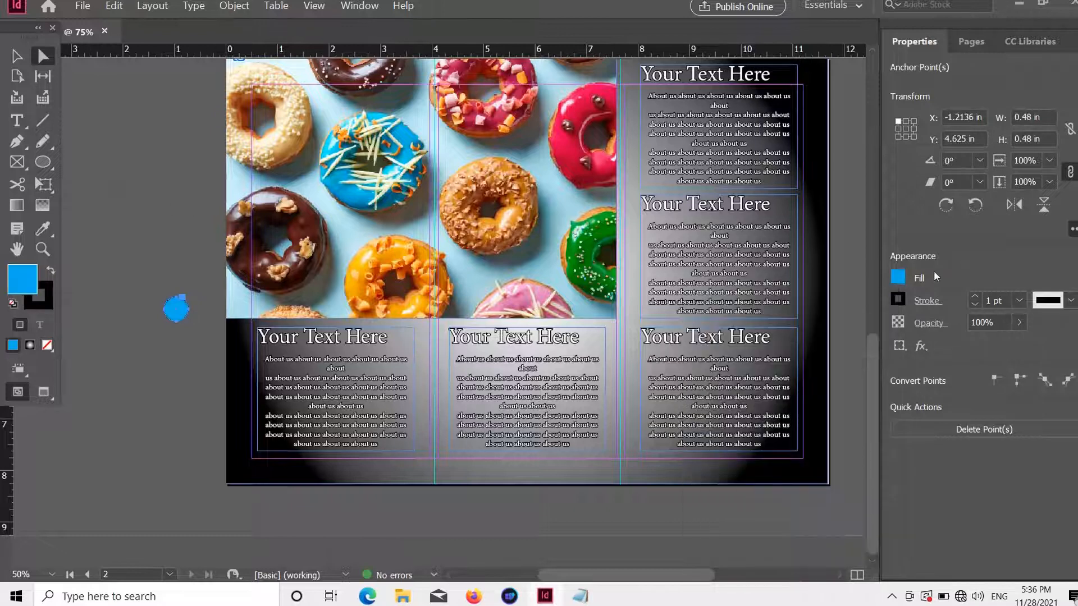
click(900, 297)
click(937, 410)
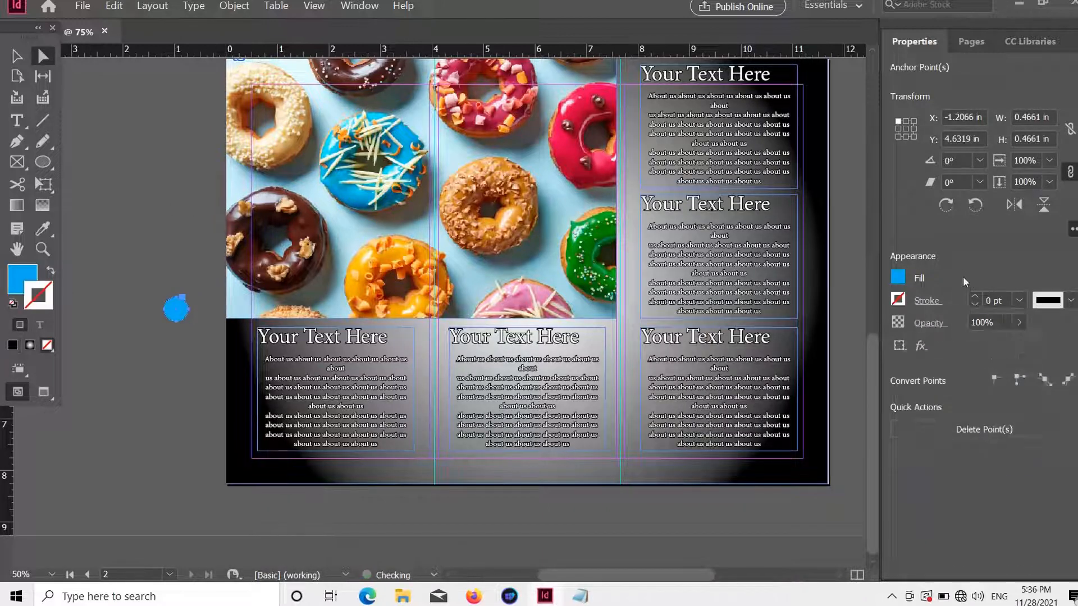
click(161, 243)
Step: Duplicate the cyan circle just below itself on the pasteboard and fill the copy with magenta, C=0 M=100 Y=0 K=0
click(175, 312)
key(ctrl+c)
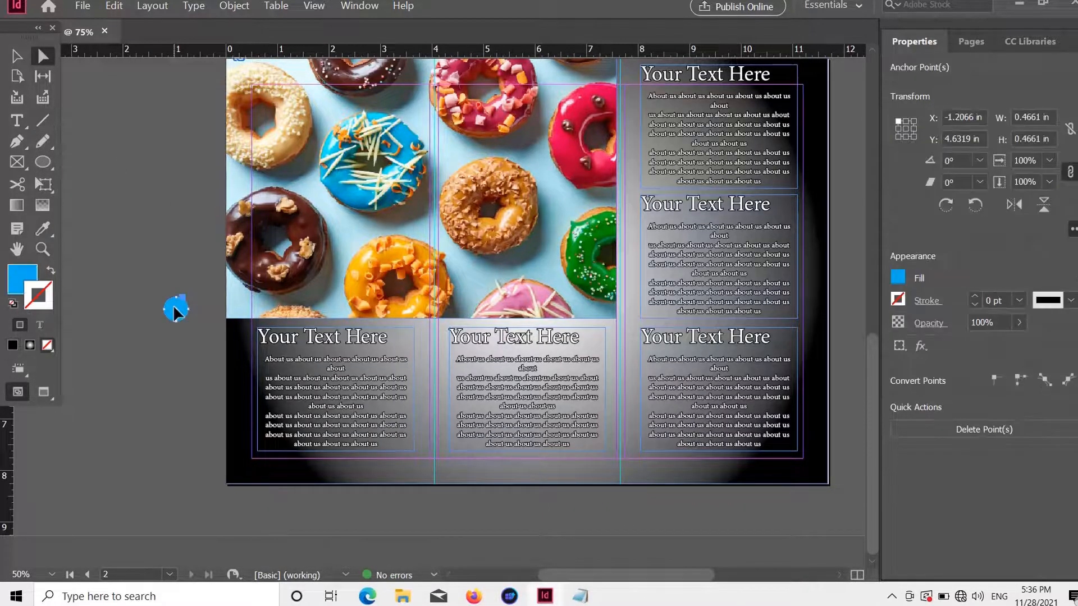
key(ctrl+v)
drag(447, 308, 184, 368)
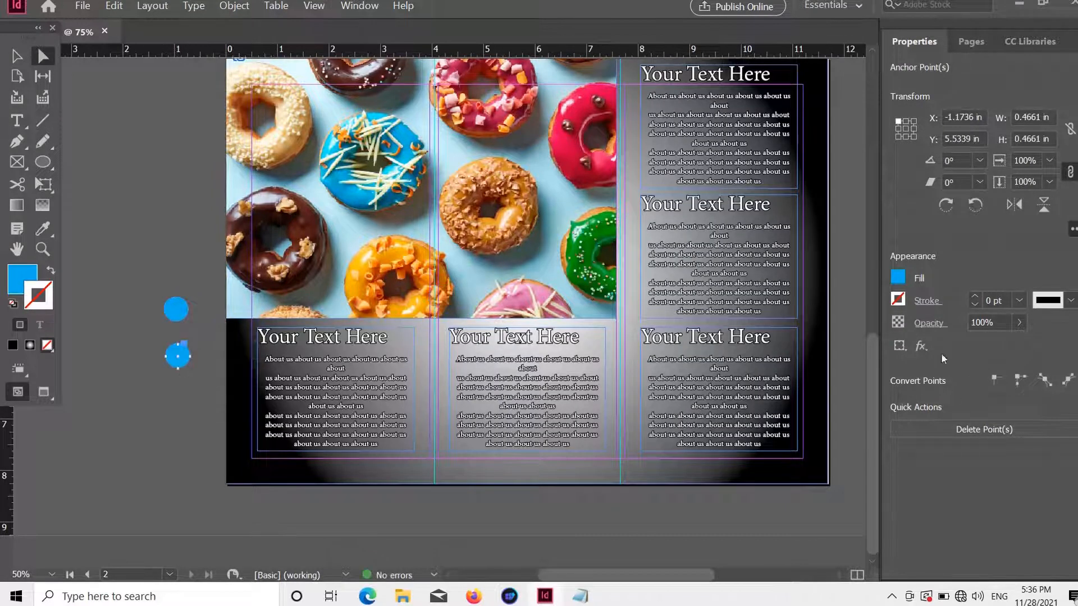
click(898, 276)
click(732, 484)
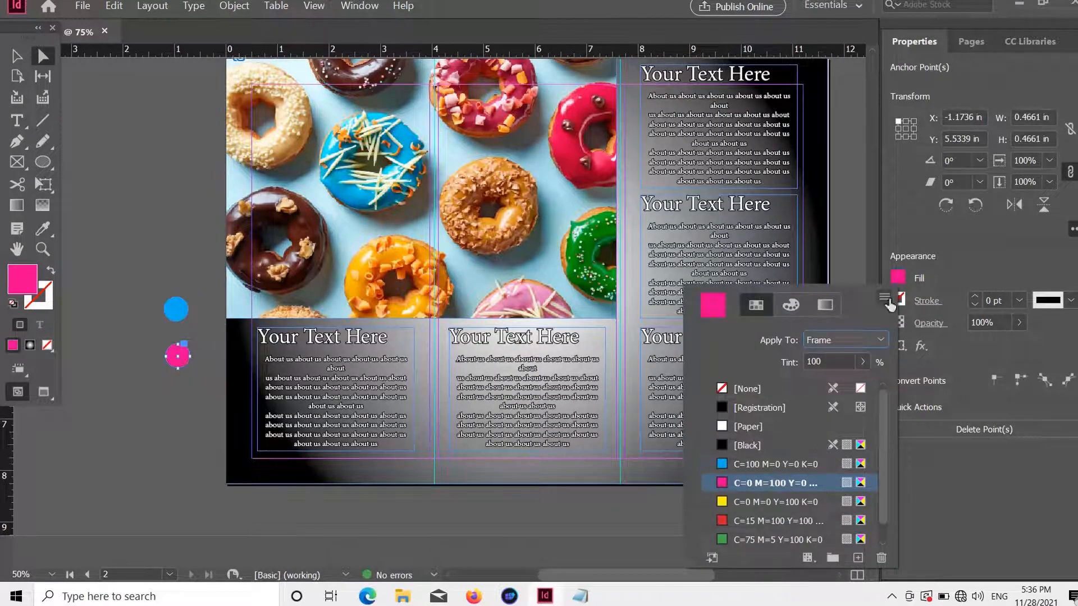
Step: Place another copy of the cyan circle higher on the pasteboard and fill it with yellow, C=0 M=0 Y=100 K=0
key(ctrl+c)
key(ctrl+v)
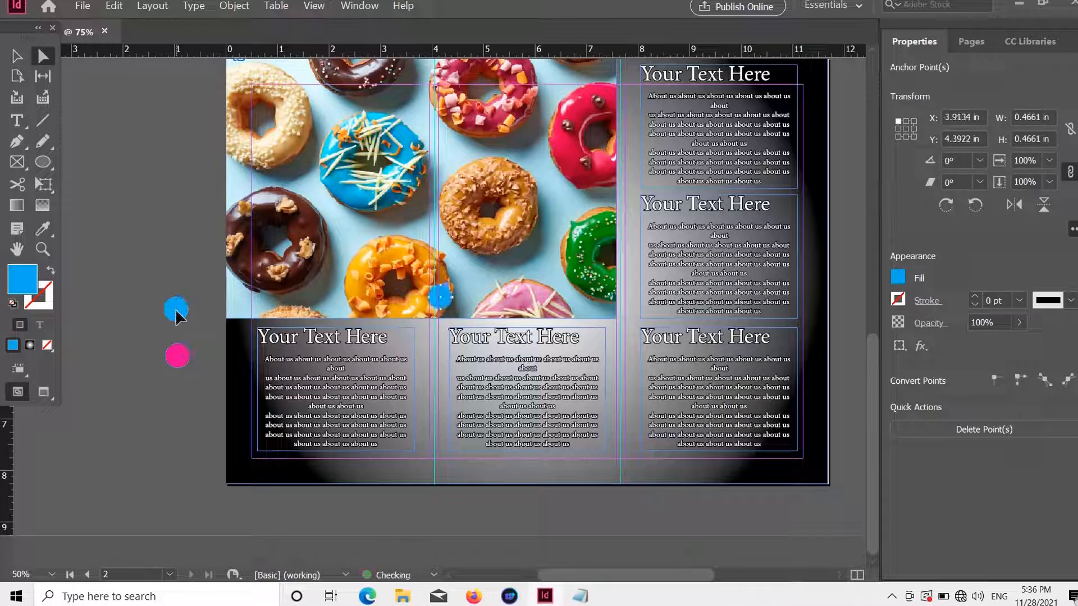
drag(443, 306, 159, 214)
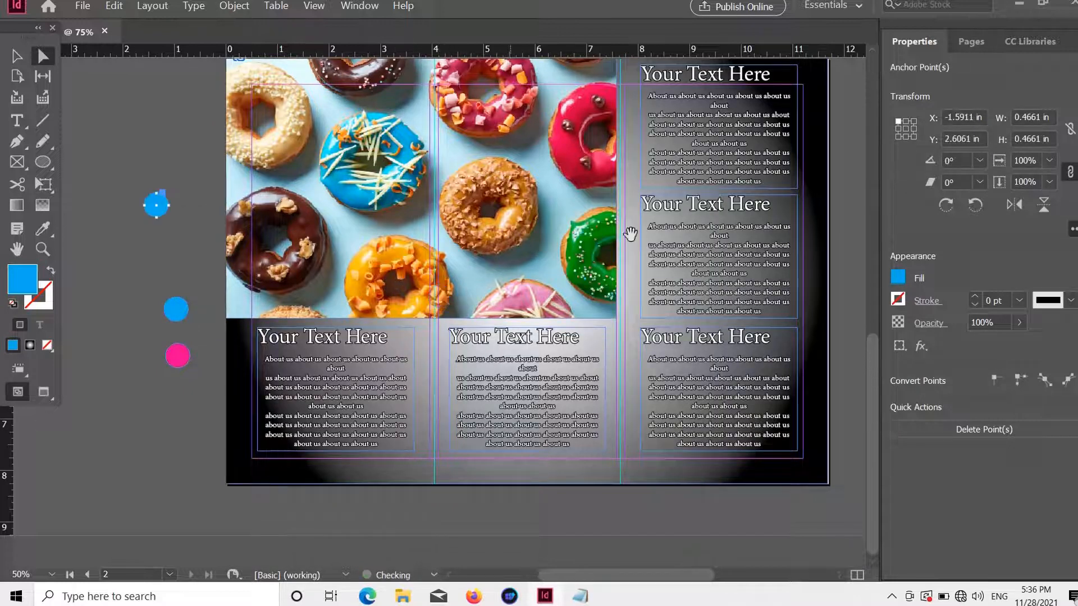
click(898, 276)
click(722, 484)
click(724, 485)
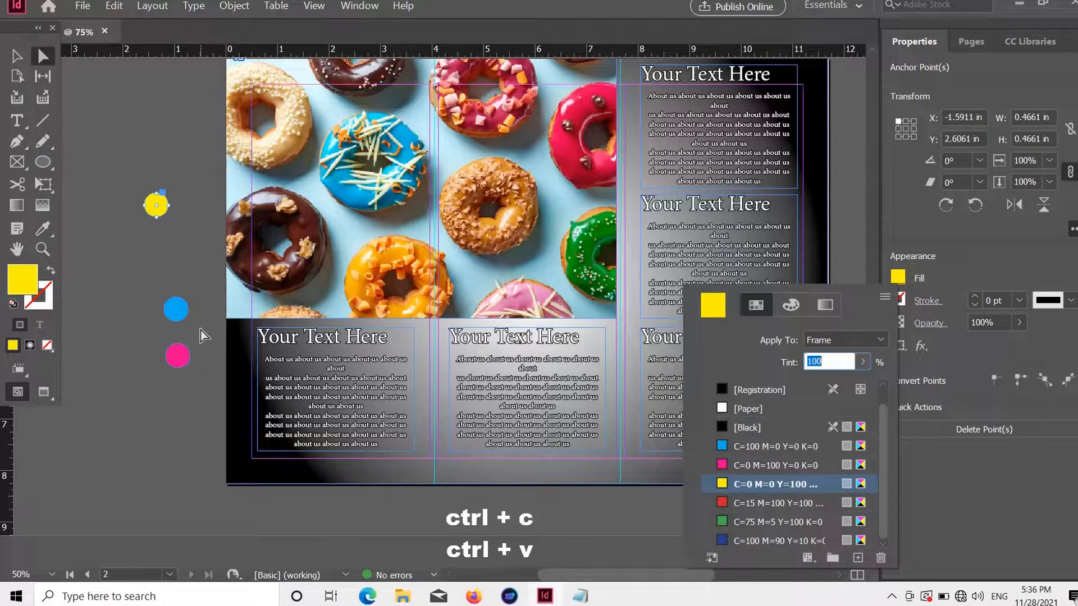
Step: Duplicate the yellow circle just below itself and fill the copy with green, C=75 M=5 Y=100 K=0
click(155, 209)
key(ctrl+c)
key(ctrl+v)
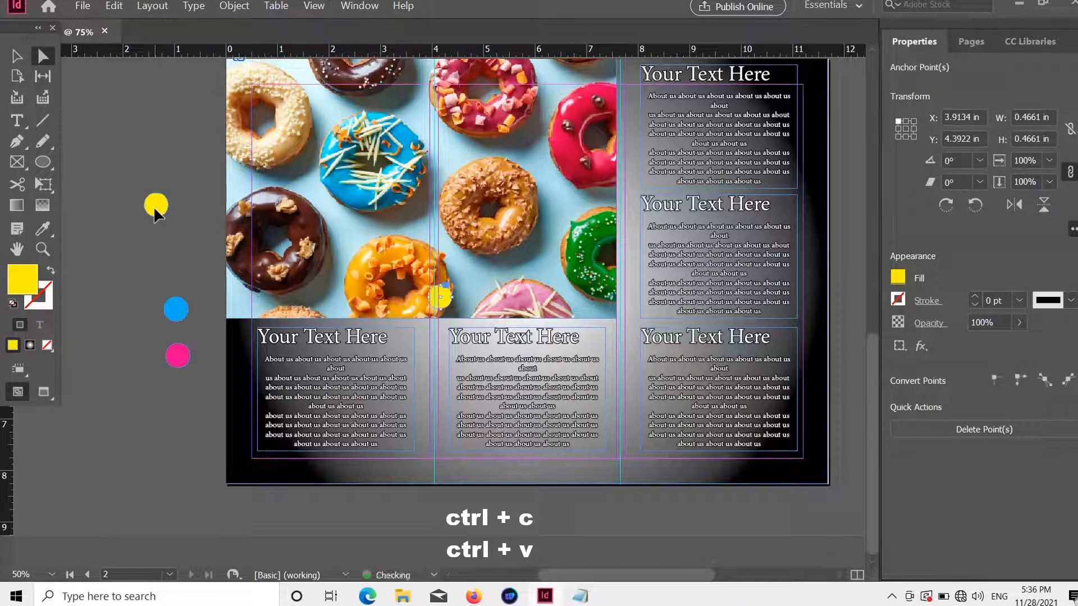
drag(459, 282, 200, 232)
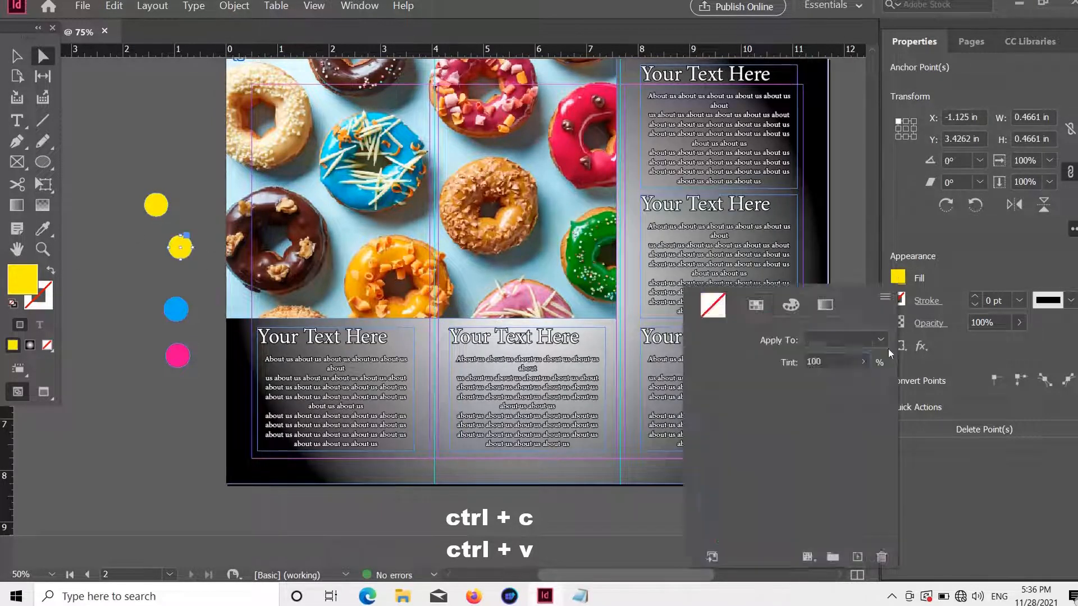
click(897, 277)
click(723, 521)
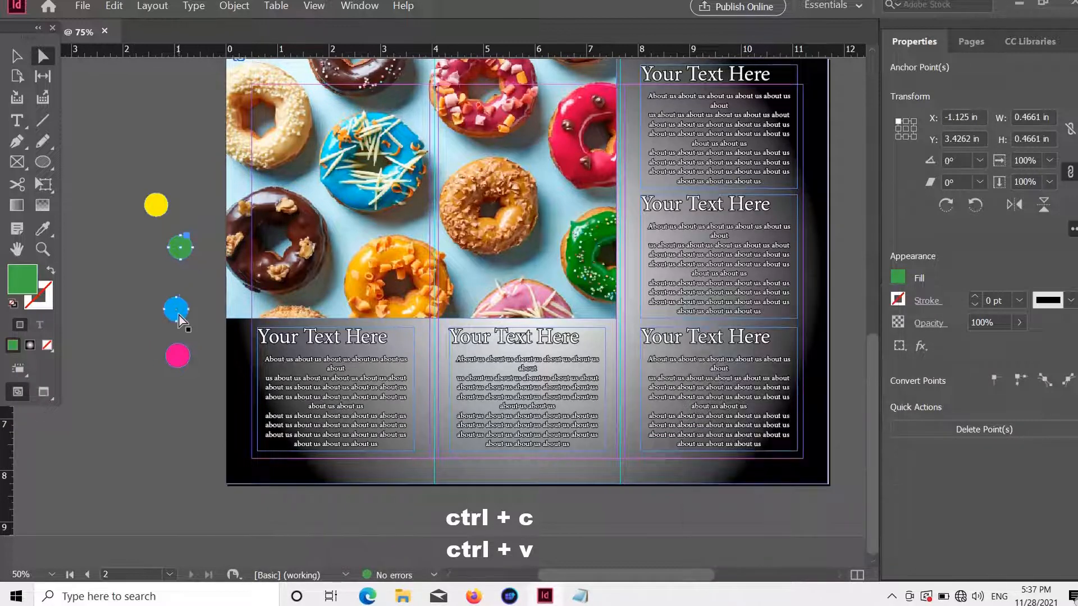
Step: Duplicate the cyan circle beside itself on the pasteboard and fill the copy with dark blue, C=100 M=90 Y=10 K=0
key(ctrl+c)
key(ctrl+v)
drag(450, 303, 137, 300)
click(897, 283)
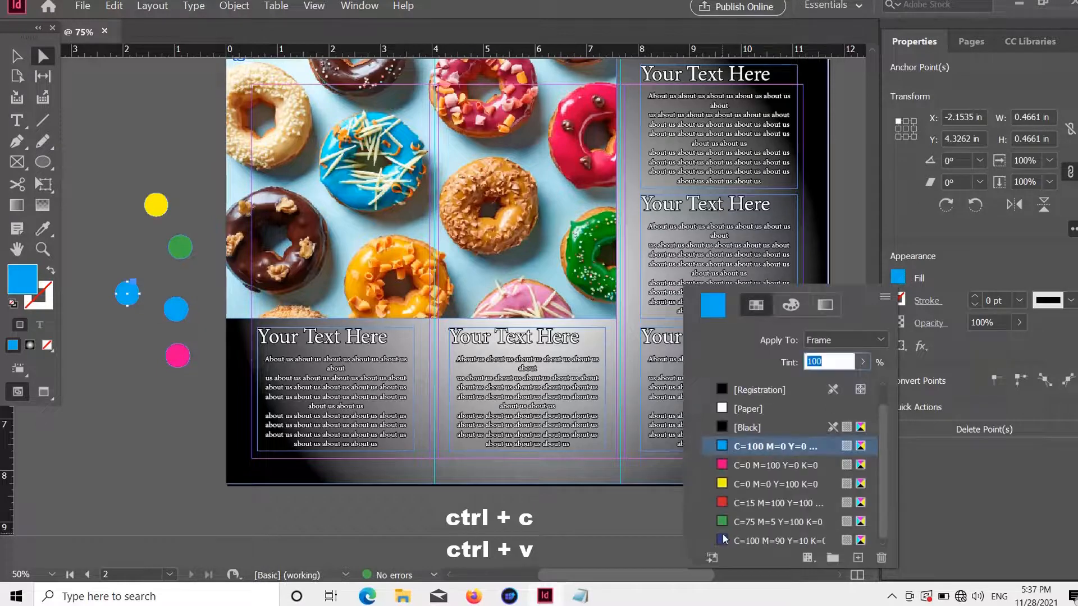
click(736, 539)
scroll(730, 297, up, 1)
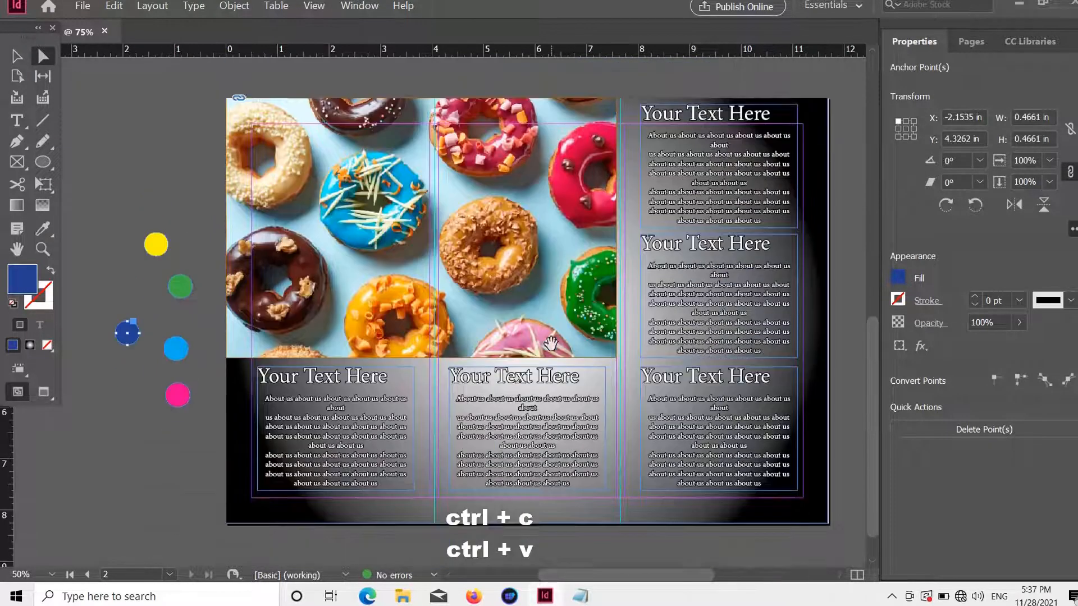
Step: Duplicate the green circle to a spot above the yellow one and fill the copy with the white [Paper] swatch
click(185, 291)
key(ctrl+c)
key(ctrl+v)
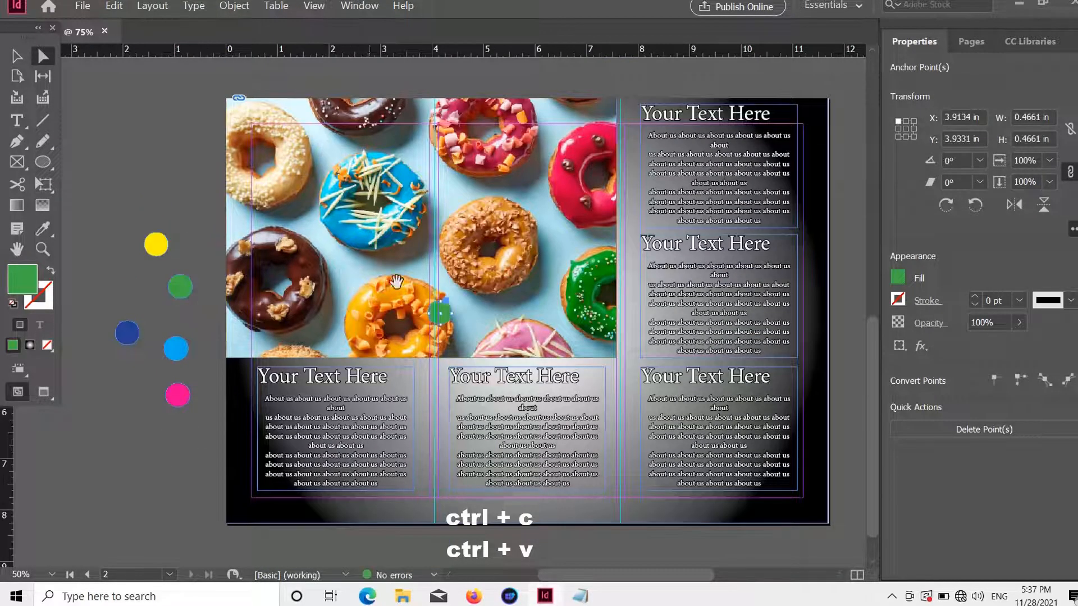
drag(442, 306, 198, 216)
click(897, 277)
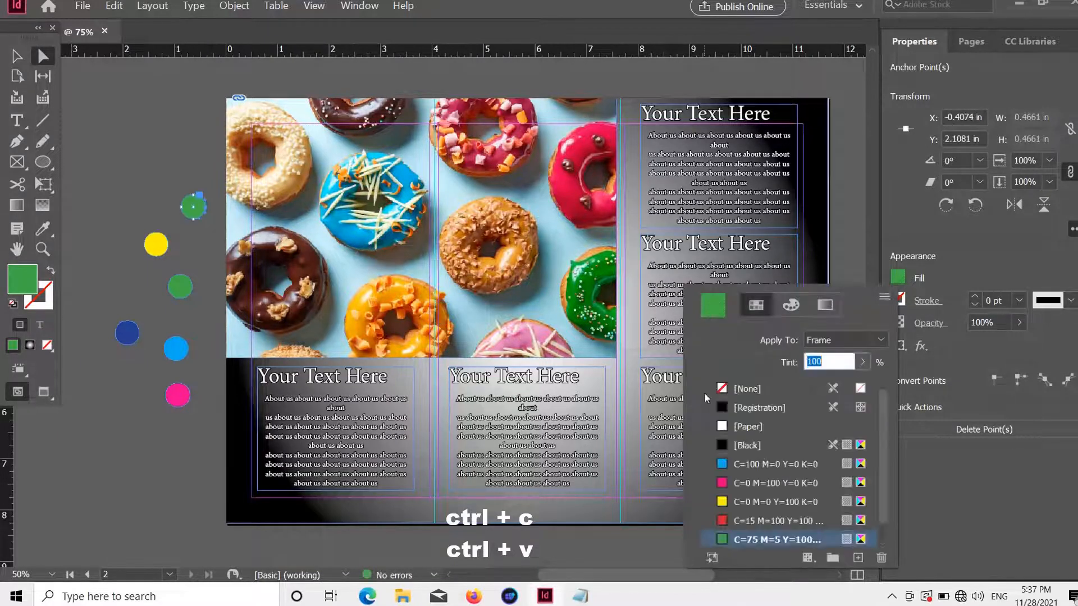
click(723, 425)
click(193, 167)
scroll(196, 166, down, 1)
click(210, 283)
click(193, 170)
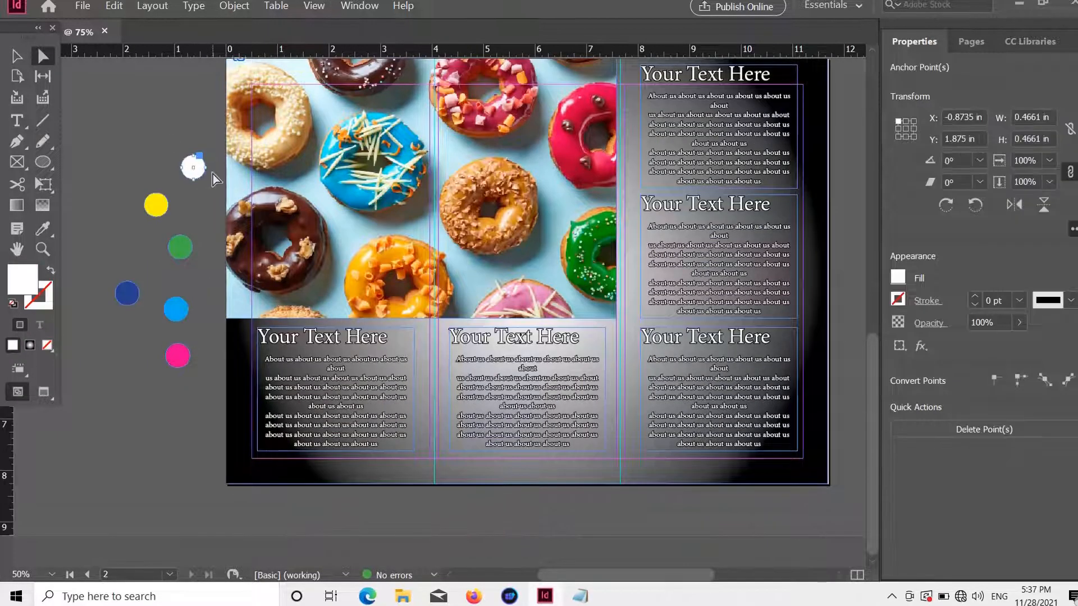
Step: Paste a green circle and place it just below the middle column's text at X 4.3689 in, Y 7.6261 in
key(ctrl+v)
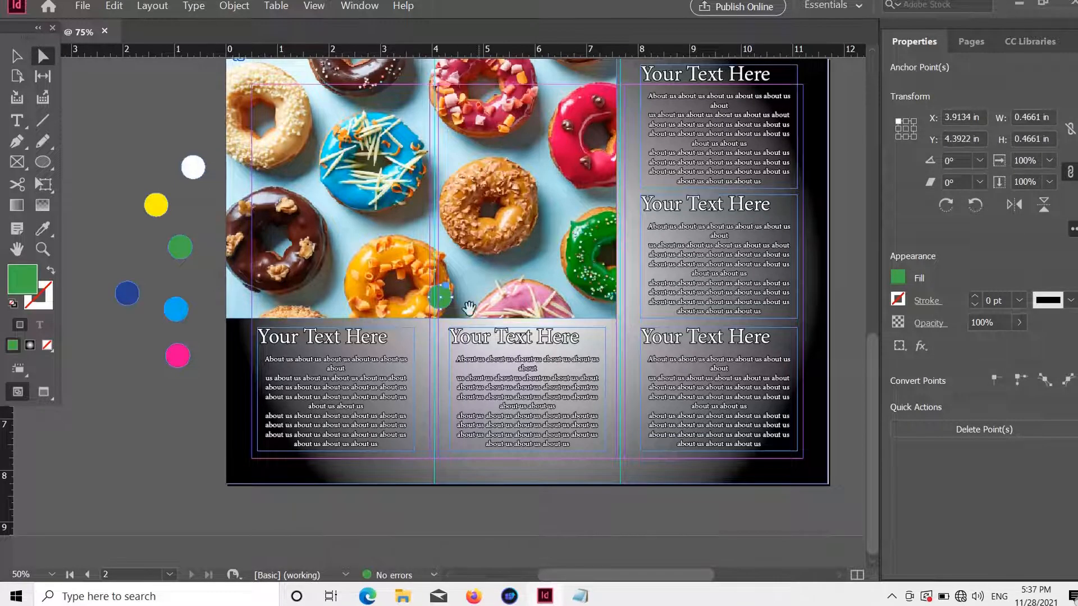
drag(443, 307, 474, 466)
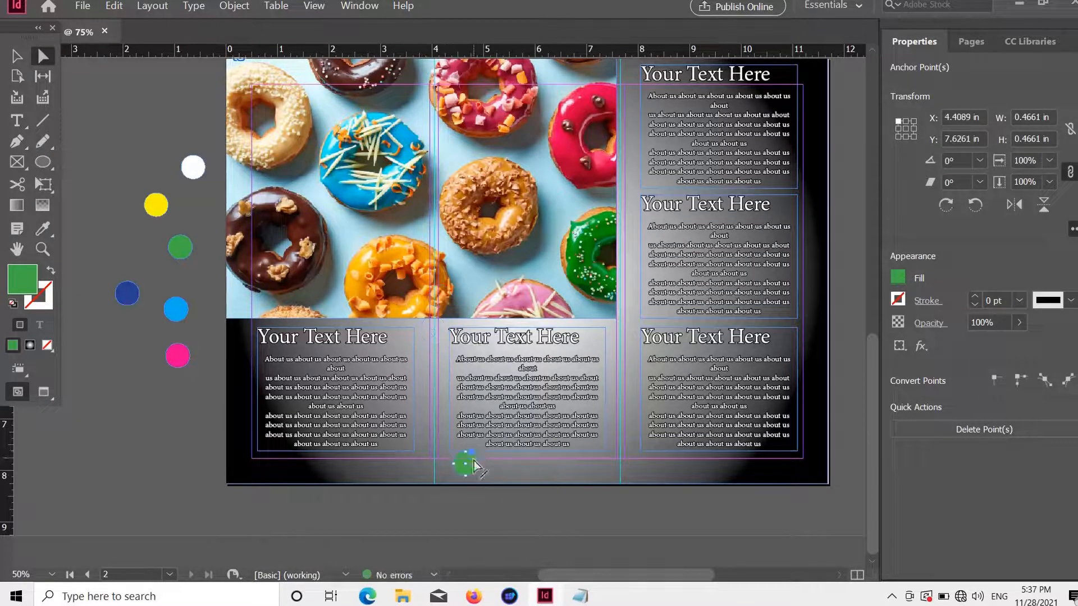
scroll(476, 415, up, 7)
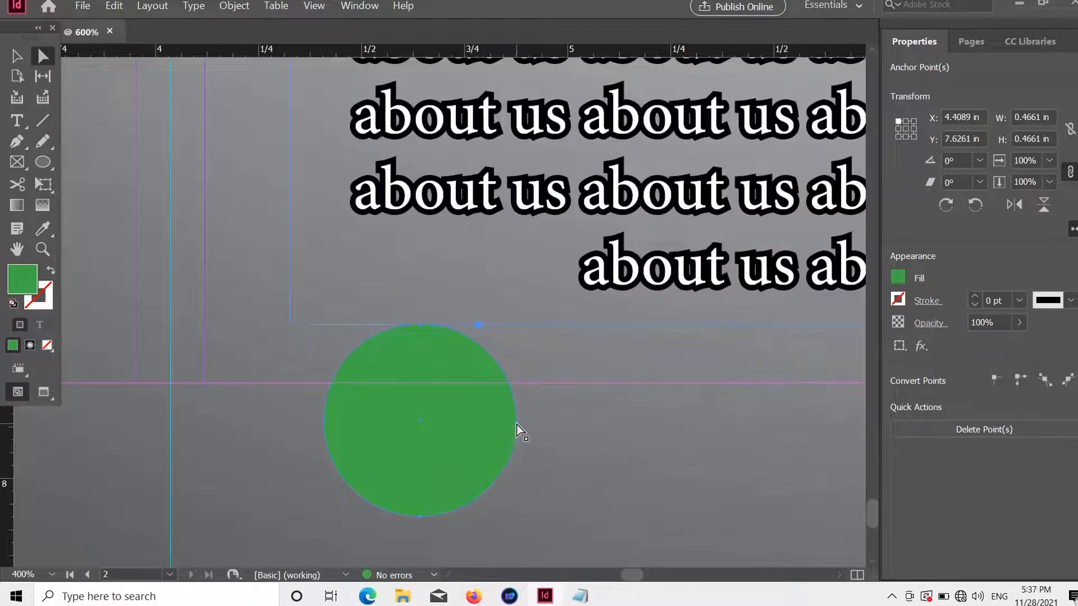
drag(516, 425, 507, 425)
right_click(431, 413)
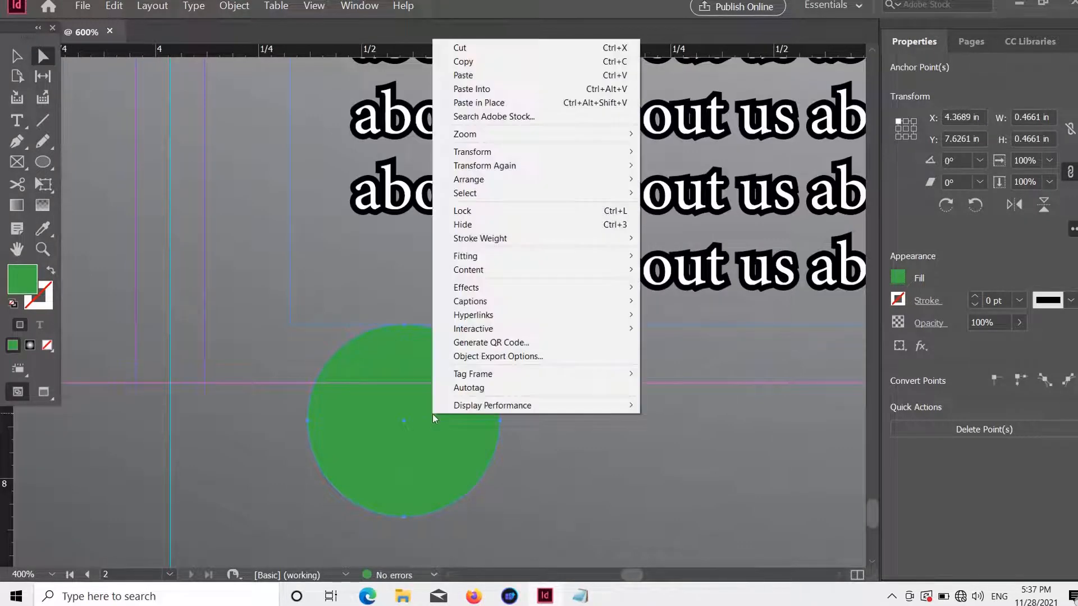
click(402, 423)
drag(402, 423, 429, 433)
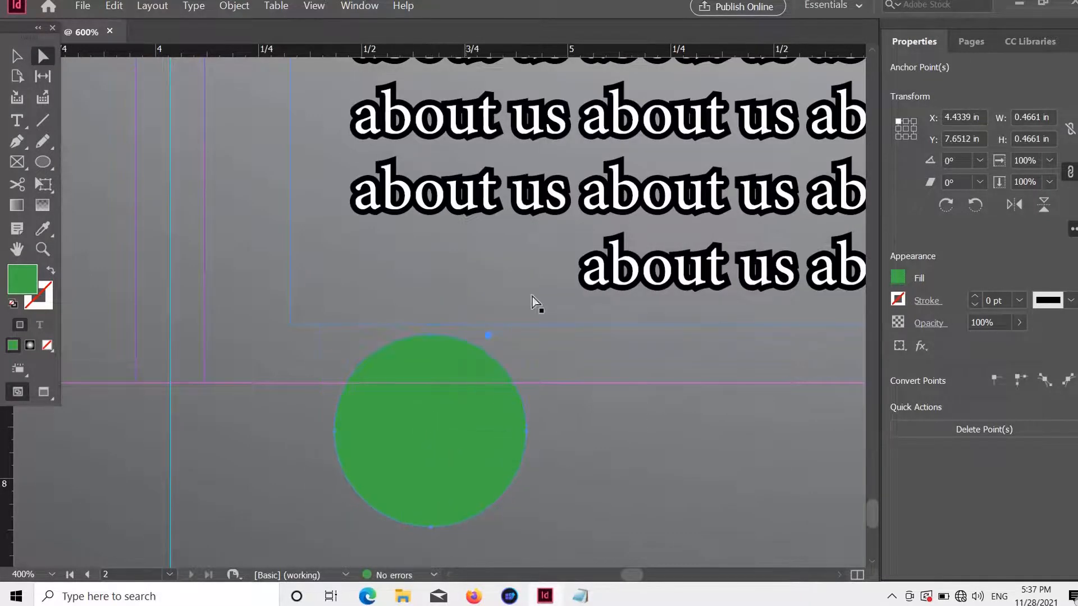
click(488, 337)
click(484, 375)
drag(432, 347, 439, 349)
key(ctrl+z)
key(ctrl+z)
scroll(431, 376, down, 1)
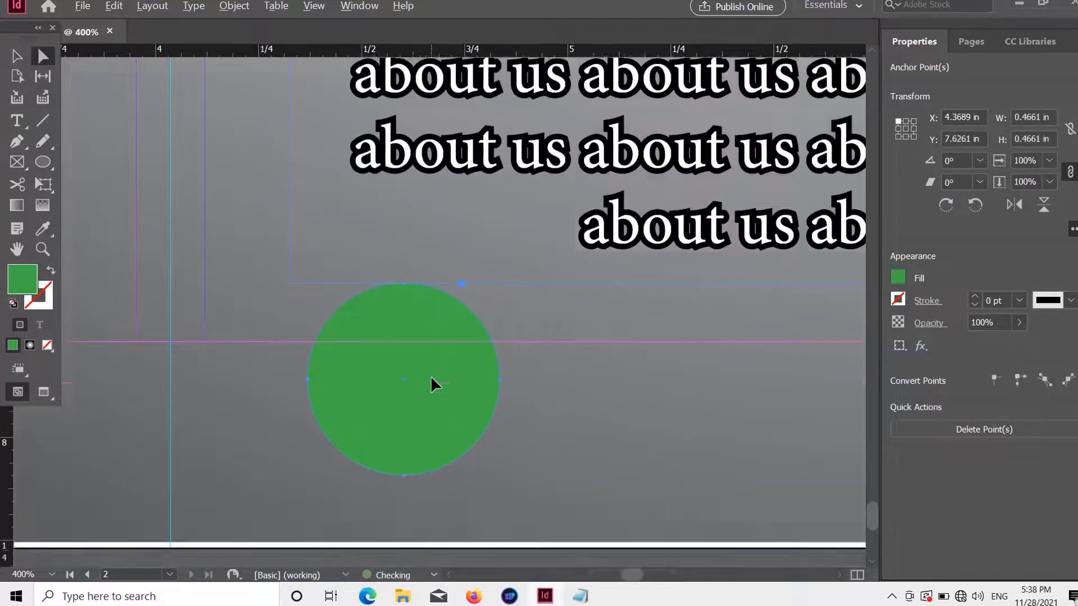
Step: Move the green pasteboard circle onto page 1, just below the DONUTS HUT title at X 7.9729 in, Y 7.3016 in
scroll(430, 375, down, 8)
click(247, 292)
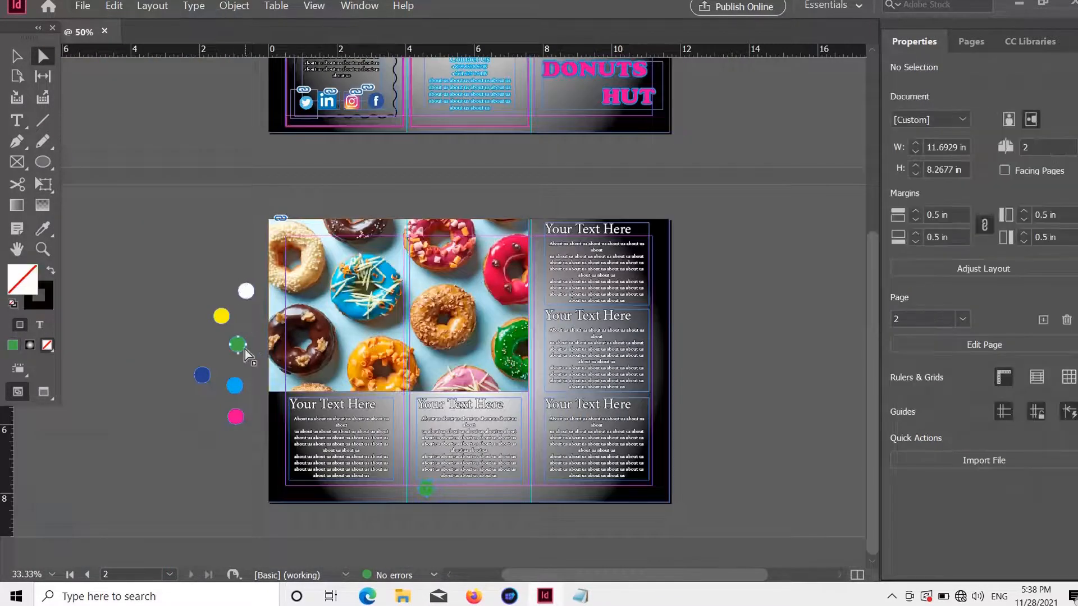
drag(245, 349, 548, 121)
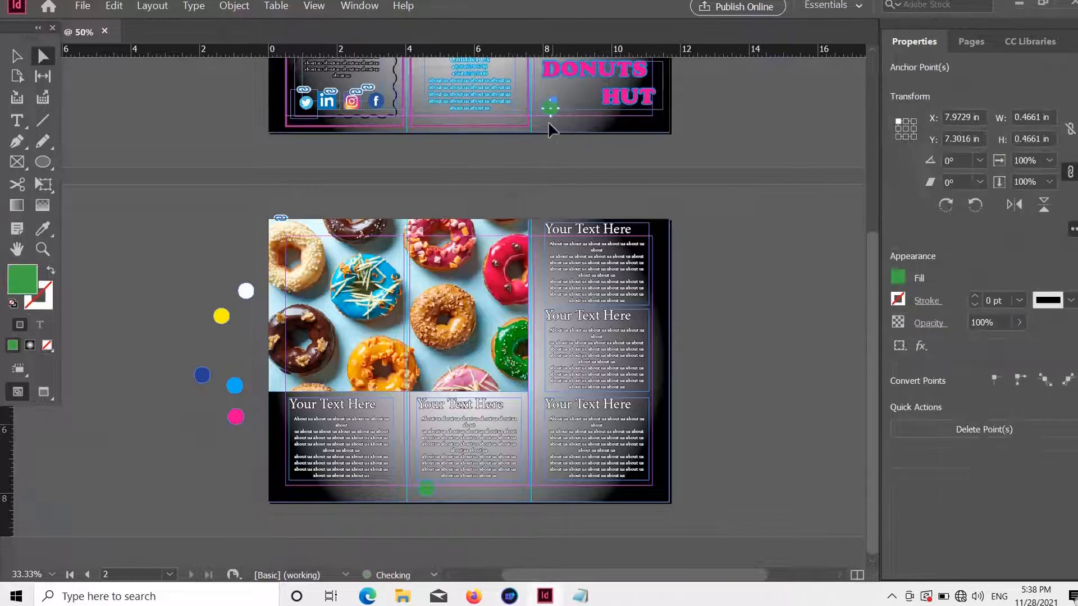
Step: Place a copy of the yellow circle at page 2's upper-right text block and move the original to the pasteboard beside page 1
click(221, 318)
key(ctrl+c)
key(ctrl+v)
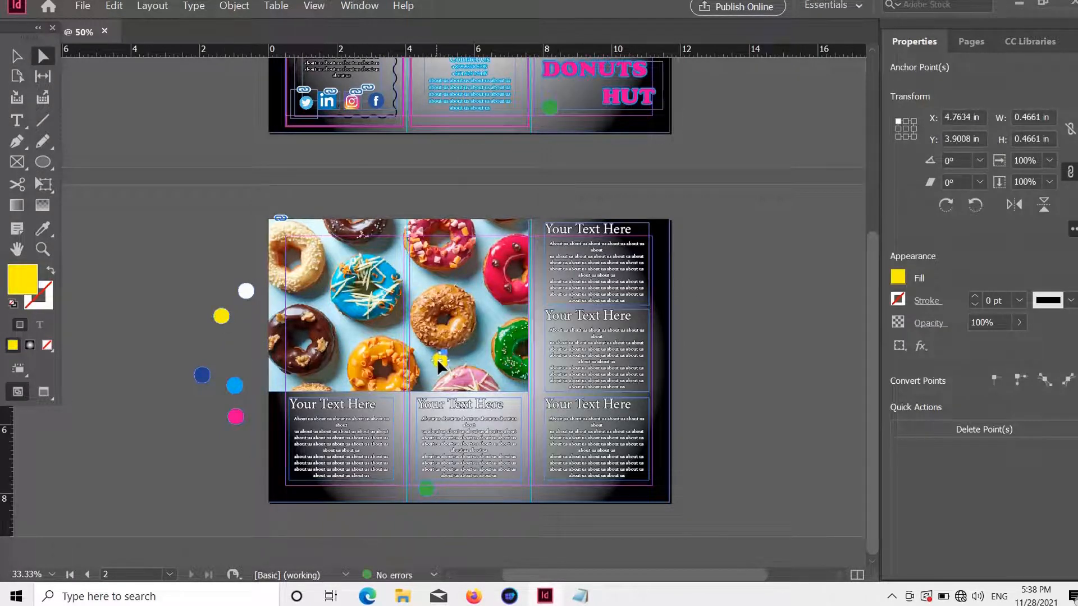
drag(439, 360, 658, 244)
click(747, 263)
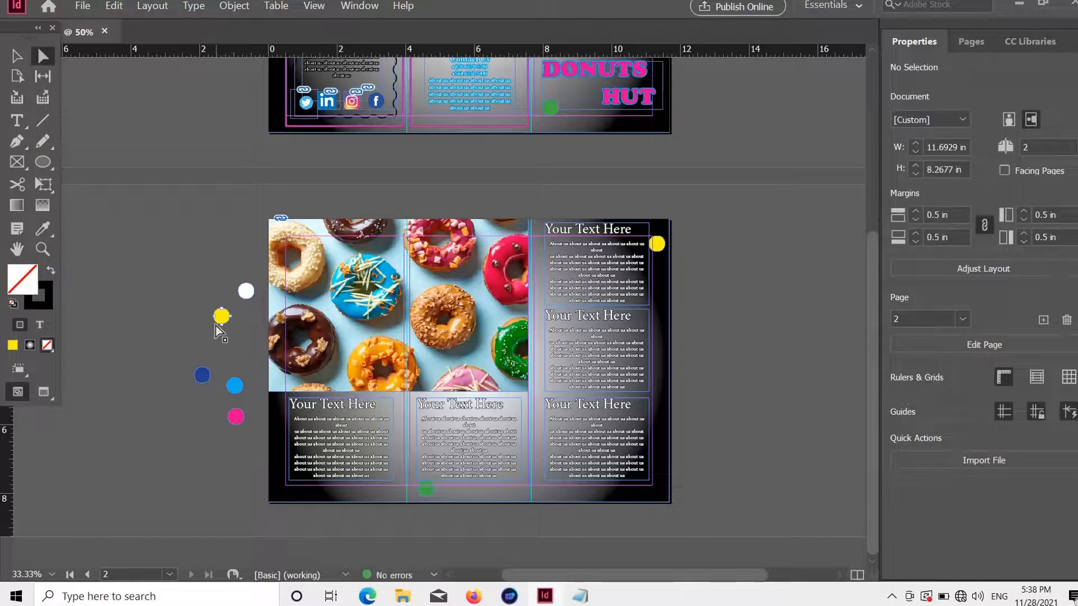
drag(216, 326, 233, 114)
Step: Place a copy of the cyan circle beside page 2's lower-right text block and move the original to the pasteboard beside page 1
click(235, 386)
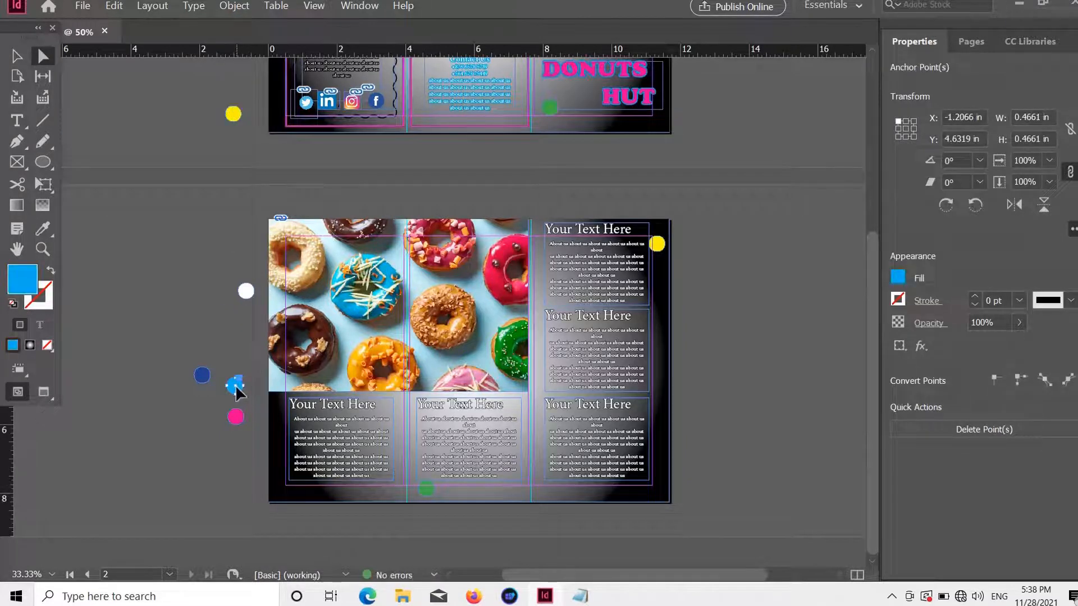
key(ctrl+c)
key(ctrl+v)
drag(440, 359, 542, 450)
click(260, 389)
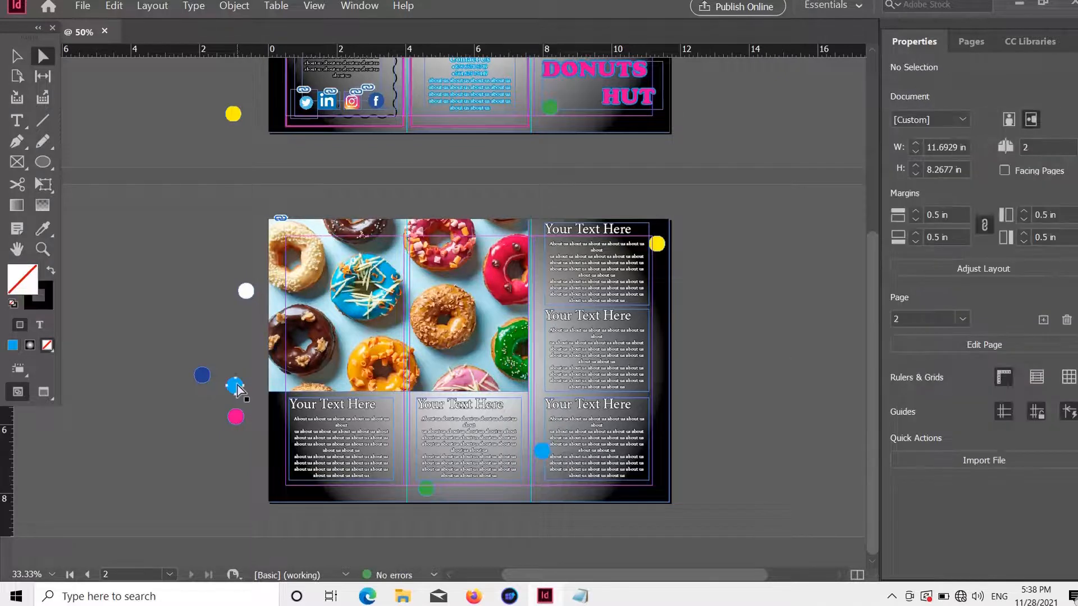
drag(239, 389, 242, 90)
Step: Place a copy of the dark blue circle beside page 2's lower-left text block and move the original to the pasteboard beside page 1
click(203, 376)
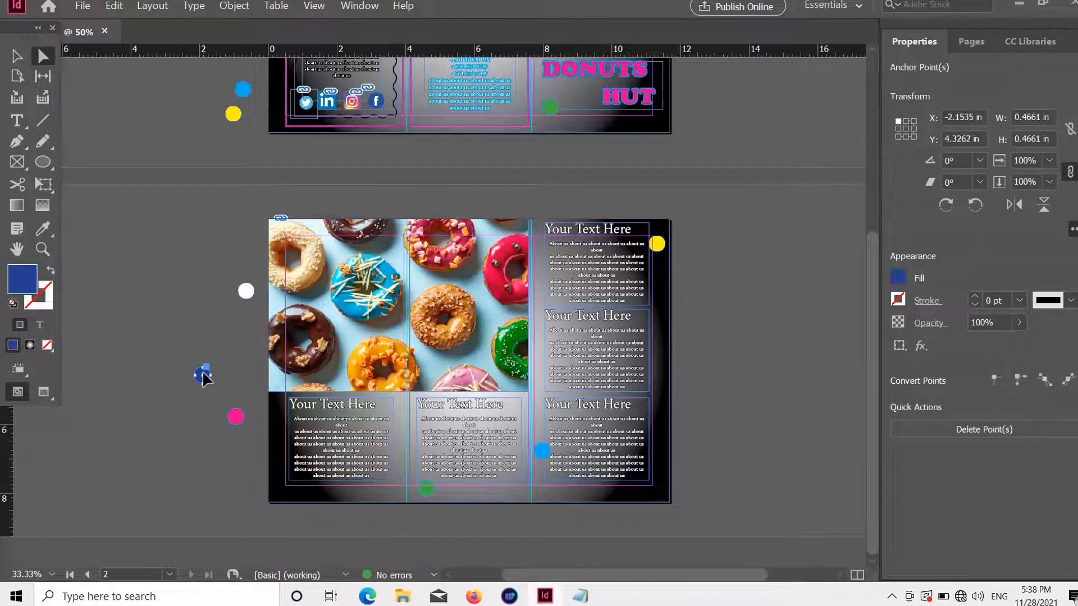
key(ctrl+c)
key(ctrl+v)
drag(440, 362, 282, 423)
click(254, 394)
click(204, 375)
drag(203, 377, 202, 120)
Step: Place a copy of the pink circle beside the third column's middle heading on page 2 and move the original up the pasteboard towards page 1
click(235, 417)
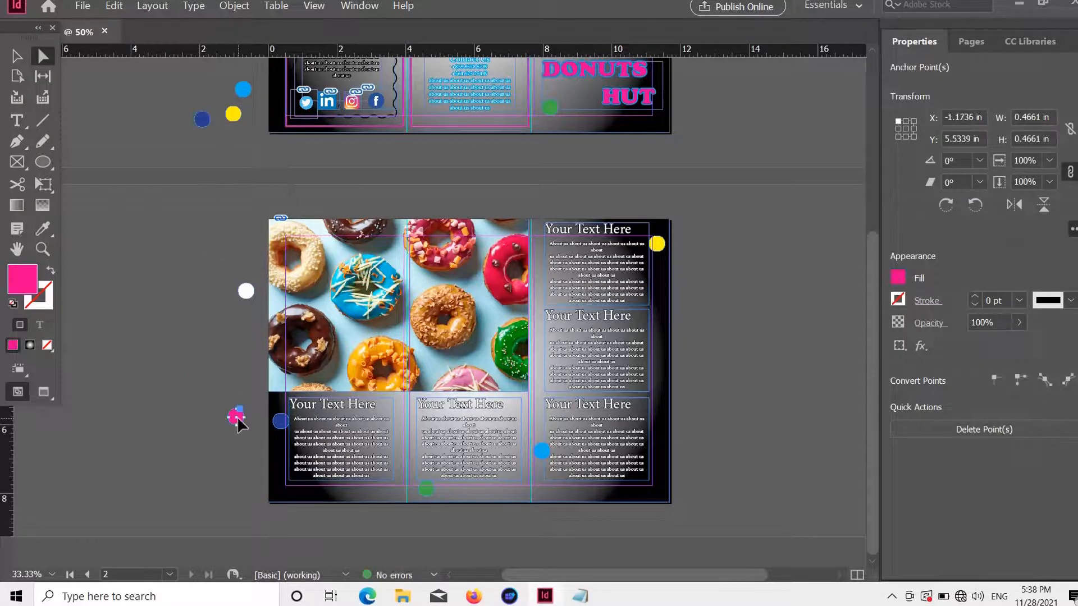
key(ctrl+c)
key(ctrl+v)
drag(440, 362, 646, 318)
click(647, 394)
drag(235, 417, 240, 148)
Step: Place a copy of the white circle in page 2's lower-right corner and move the original to the pasteboard beside page 1
click(246, 291)
key(ctrl+c)
key(ctrl+v)
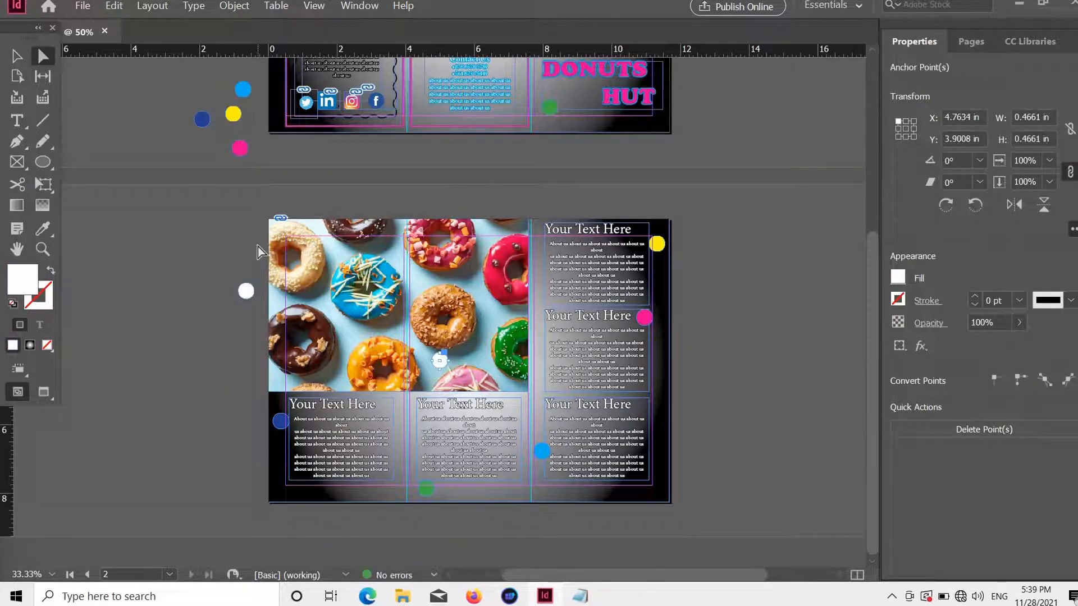
drag(439, 360, 657, 485)
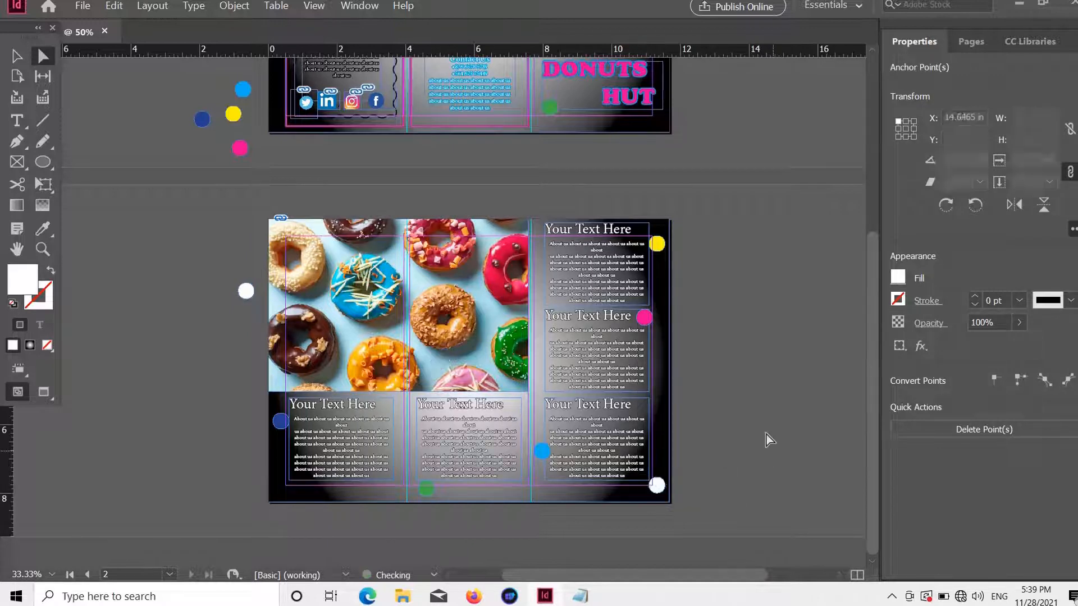
click(766, 434)
drag(246, 291, 221, 129)
Step: Move the yellow pasteboard circle to page 1's lower-right corner, beside the end of the DONUTS HUT title
scroll(231, 196, up, 6)
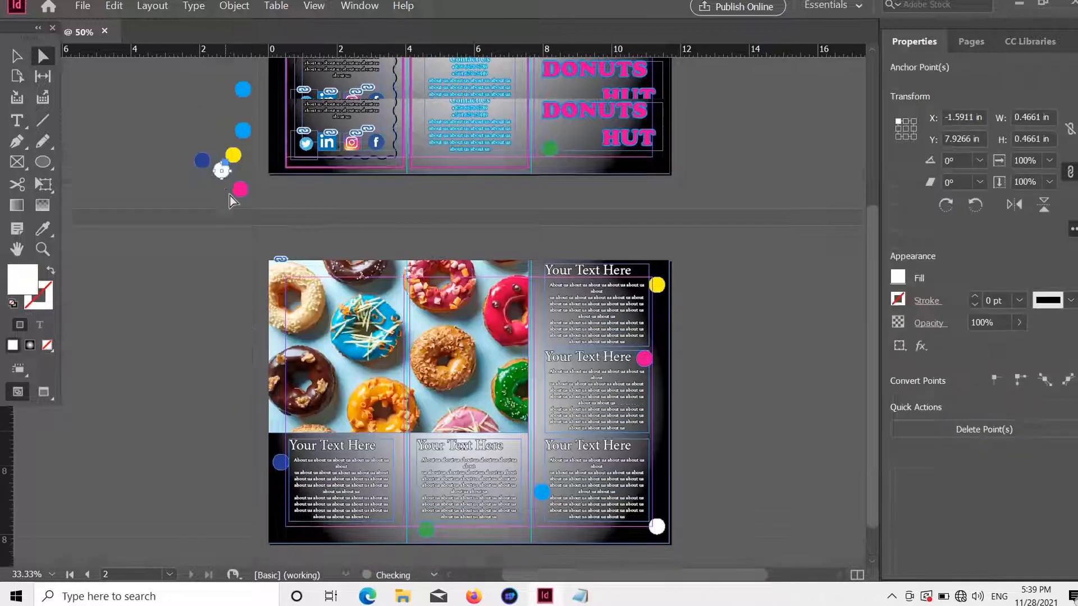
drag(234, 366, 656, 368)
click(66, 303)
Step: Place the white circle in page 1's upper-left corner and the dark blue circle at the lower right of the left column's oval photo
drag(220, 379, 295, 124)
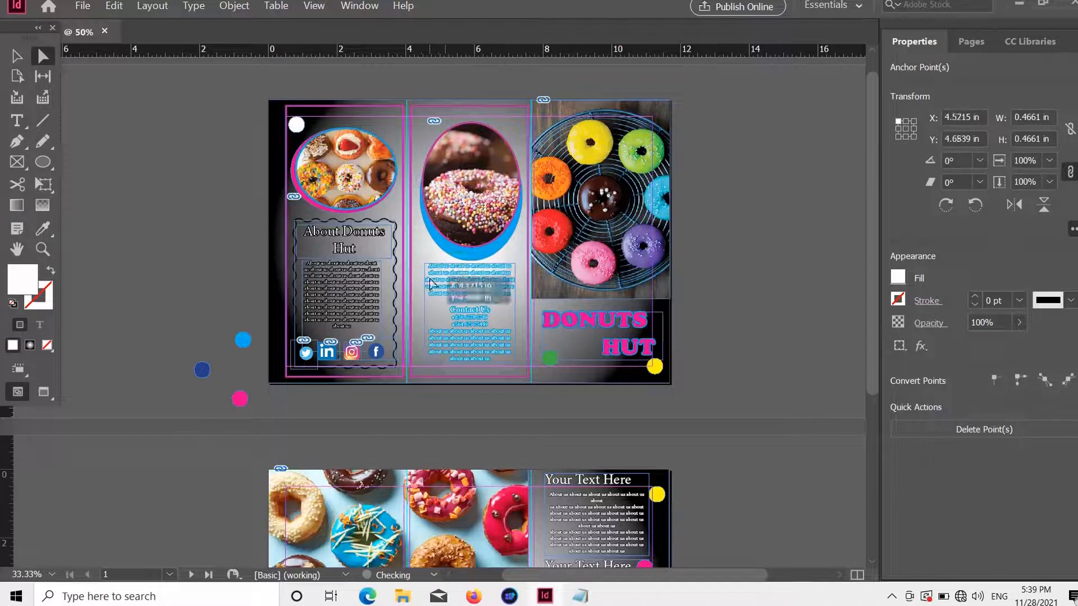
drag(431, 284, 388, 207)
click(728, 205)
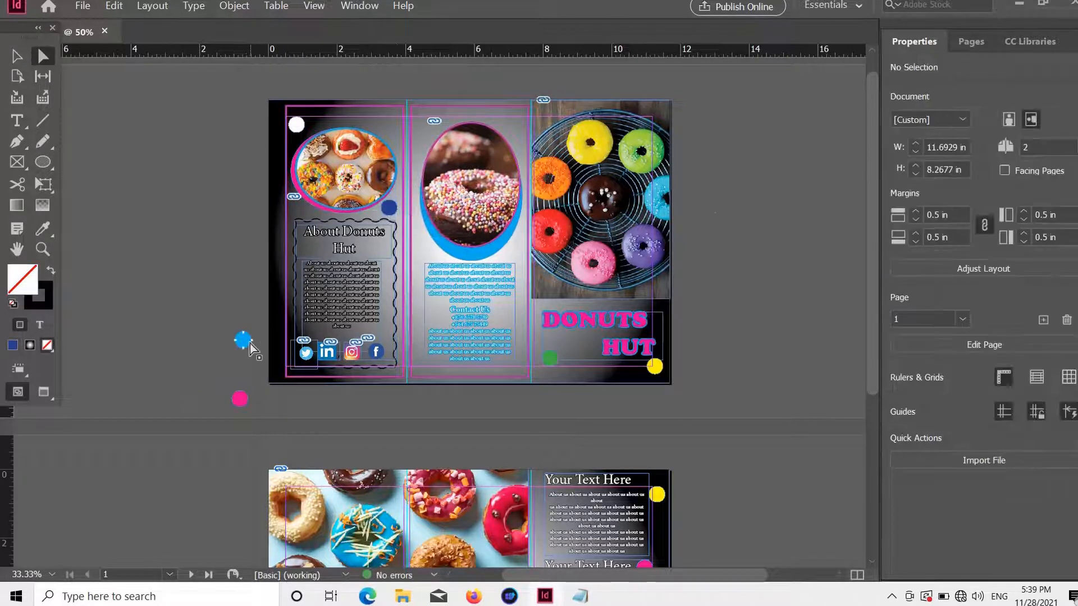
Step: Place the cyan circle in the upper-right corner of page 1's middle column and the pink circle in its lower-left corner
drag(250, 344, 518, 123)
click(287, 295)
drag(245, 400, 430, 366)
click(751, 266)
scroll(685, 227, down, 5)
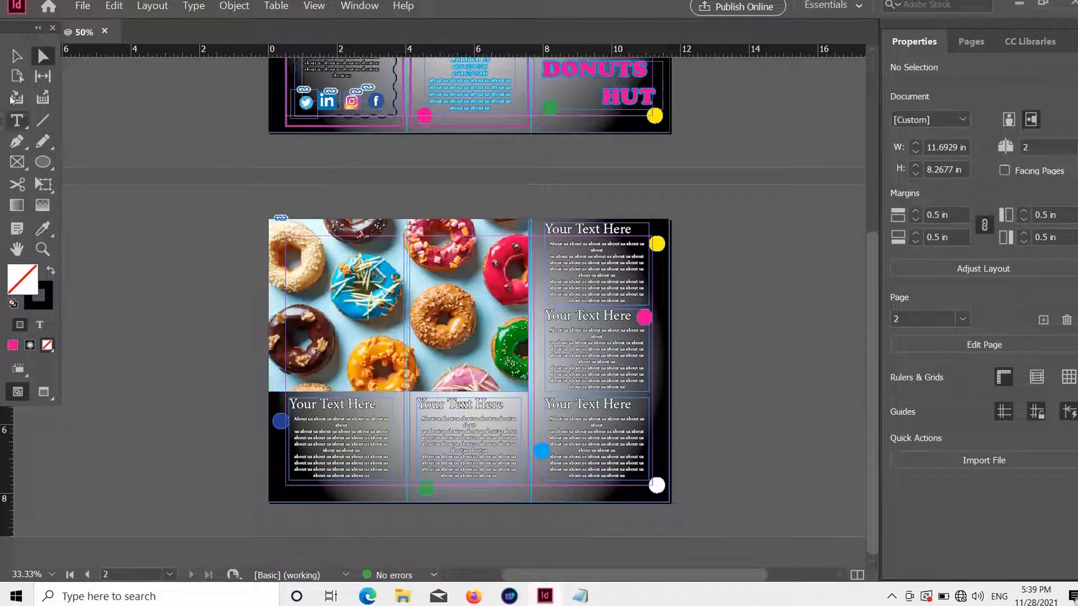
click(42, 163)
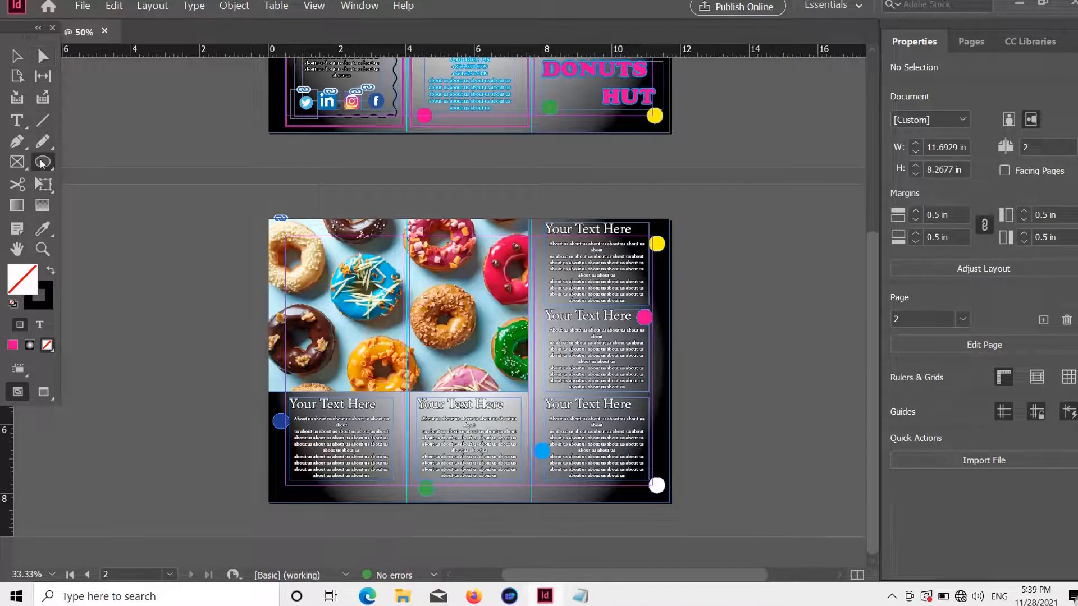
click(17, 56)
scroll(463, 324, up, 5)
scroll(463, 324, down, 2)
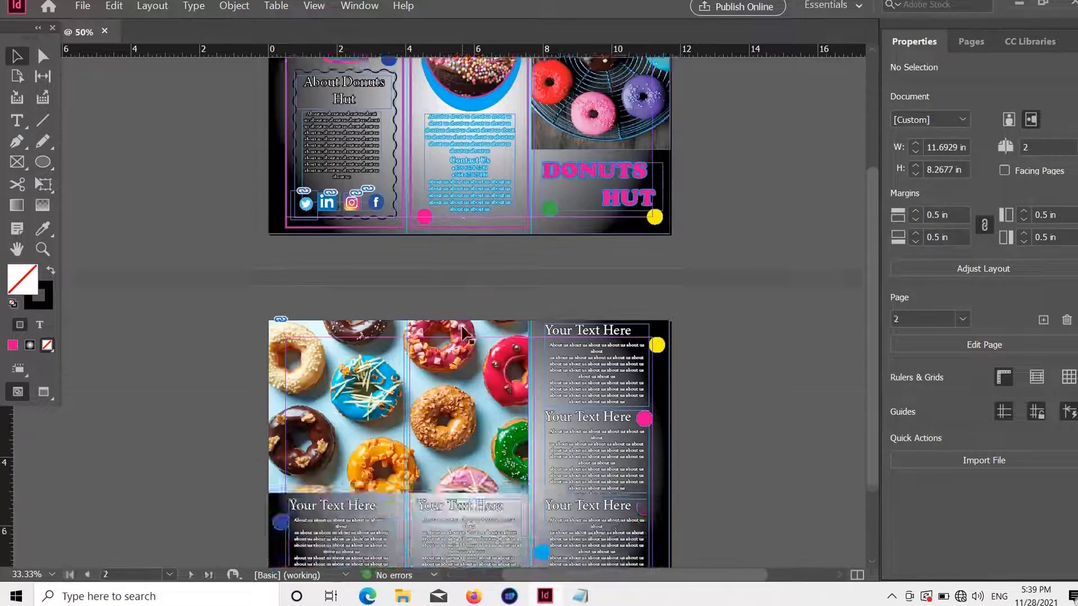
scroll(213, 190, up, 4)
Step: Save the brochure as an InDesign 2020 document named Donuts hut in the Desktop's InDesigning folder
click(83, 7)
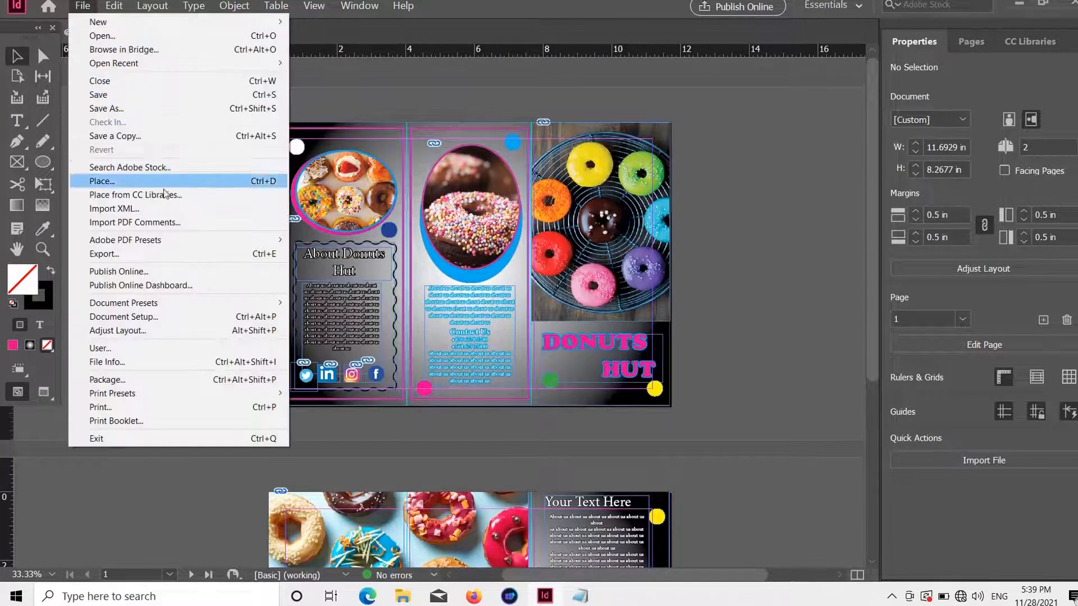
click(196, 108)
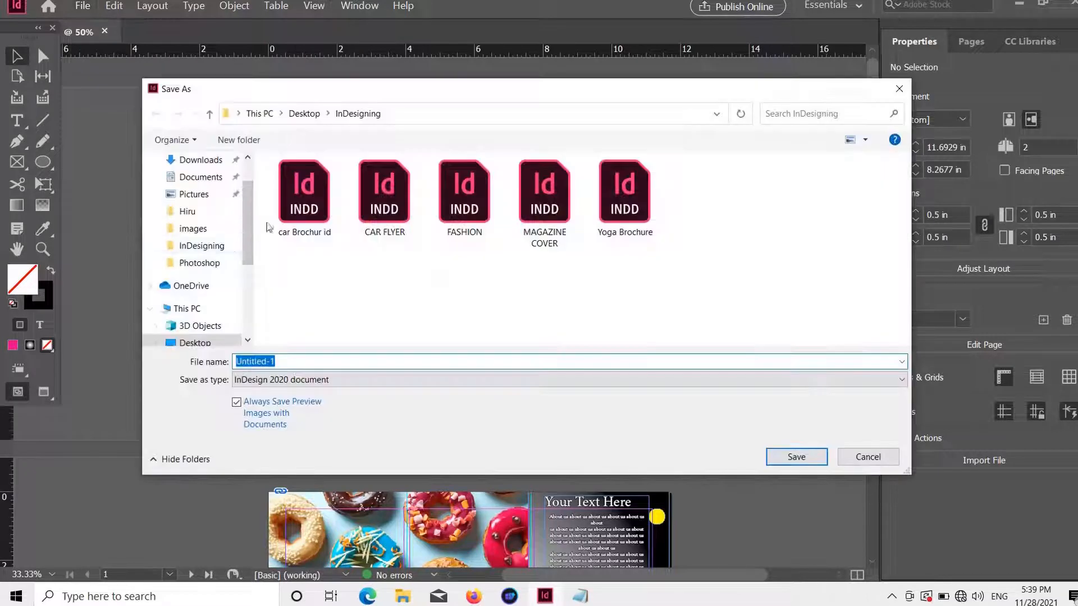
click(212, 190)
scroll(562, 253, down, 2)
scroll(562, 252, up, 2)
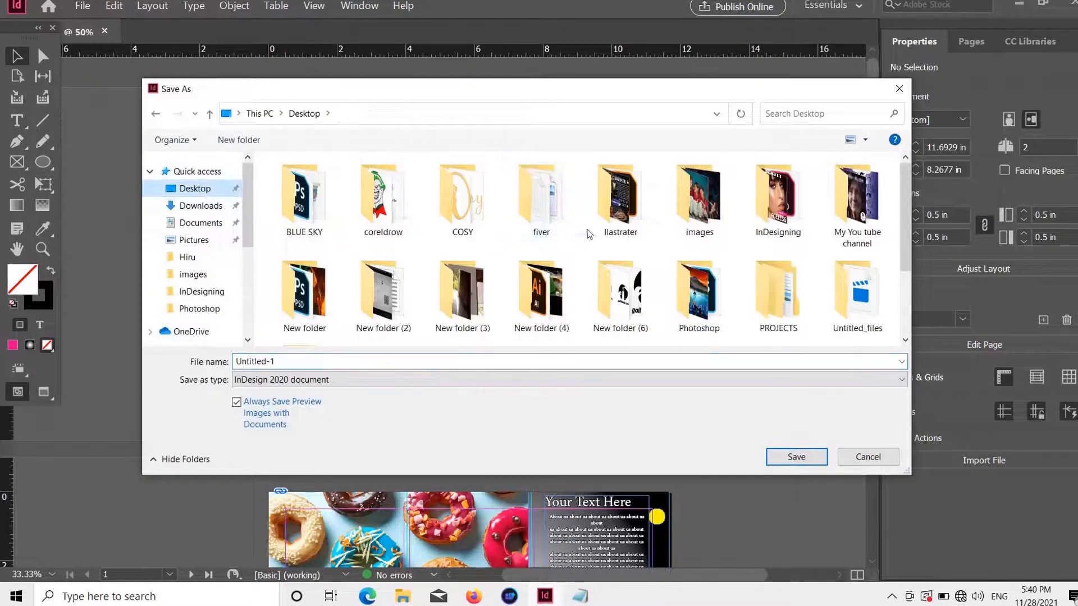
double_click(778, 196)
click(298, 364)
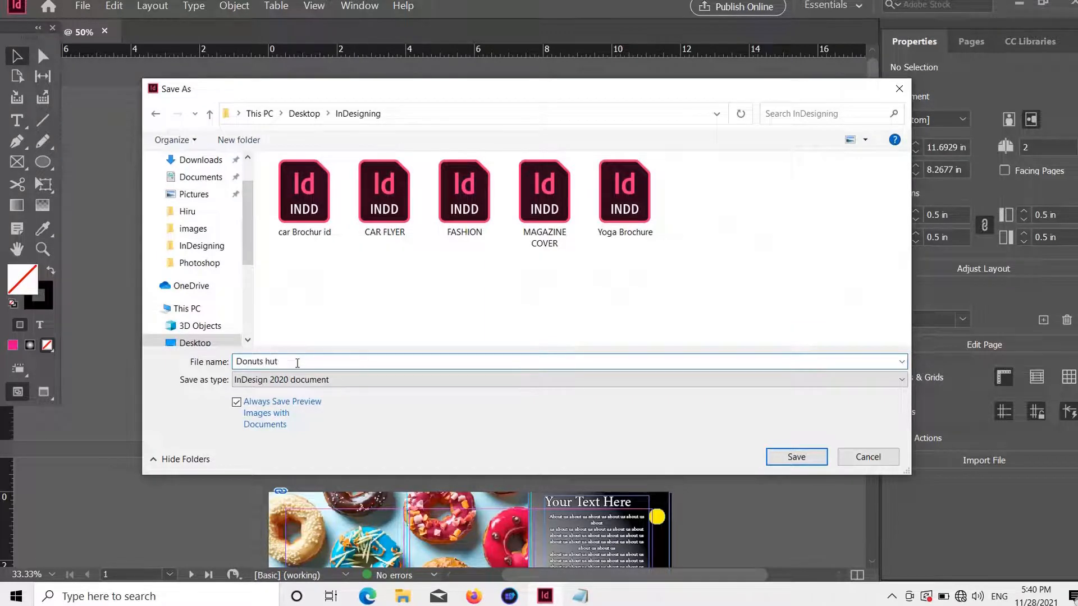
click(796, 457)
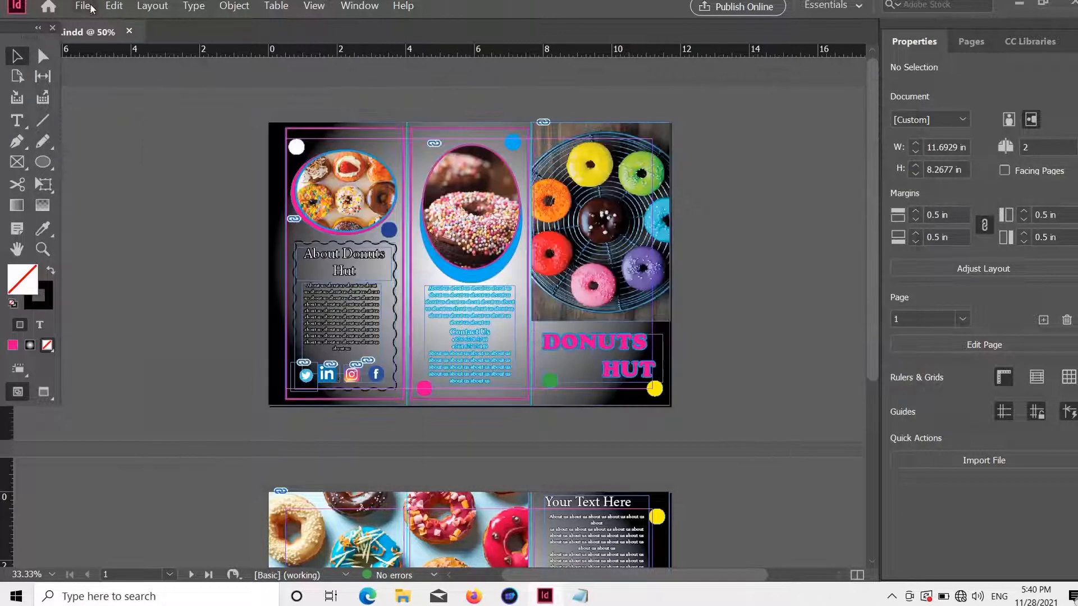
Step: Export the brochure in PNG format as Donuts hut to the Desktop's InDesigning folder
click(82, 5)
click(107, 254)
scroll(221, 233, up, 3)
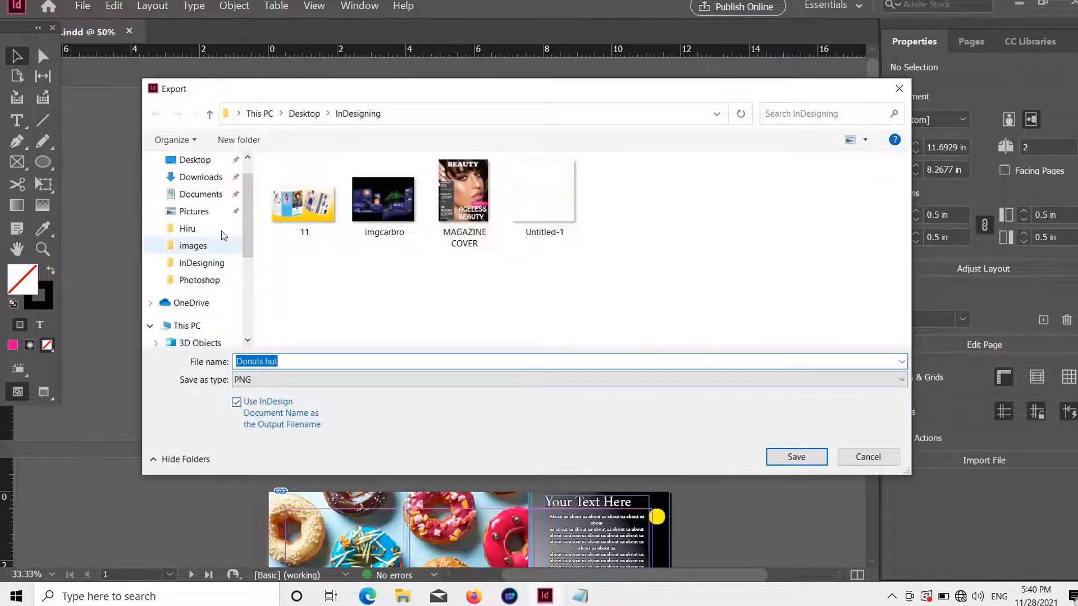
click(207, 189)
scroll(392, 249, down, 2)
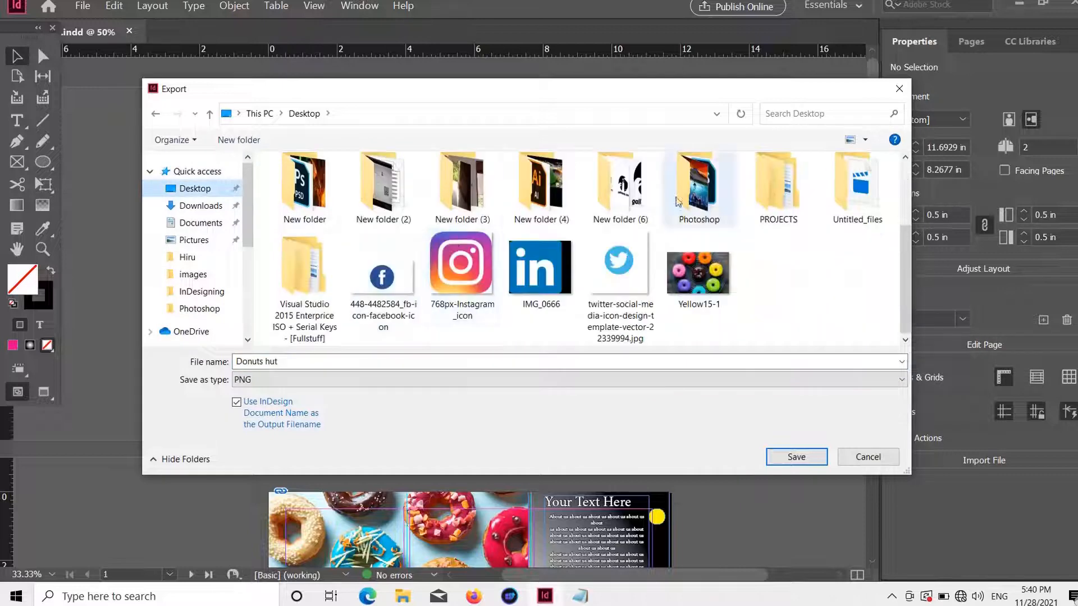
scroll(803, 216, up, 2)
double_click(803, 217)
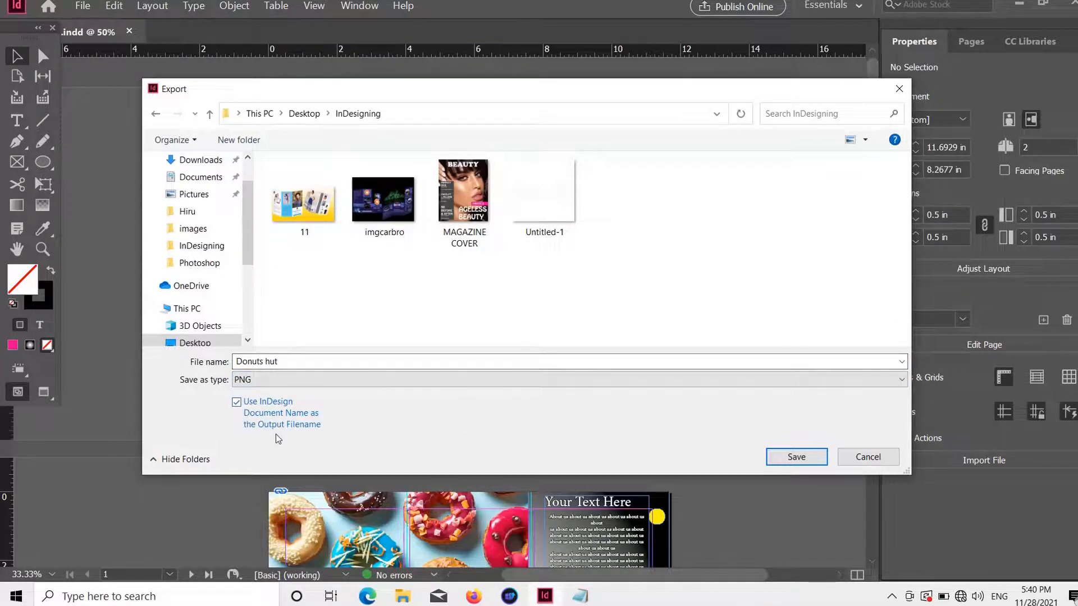
click(791, 456)
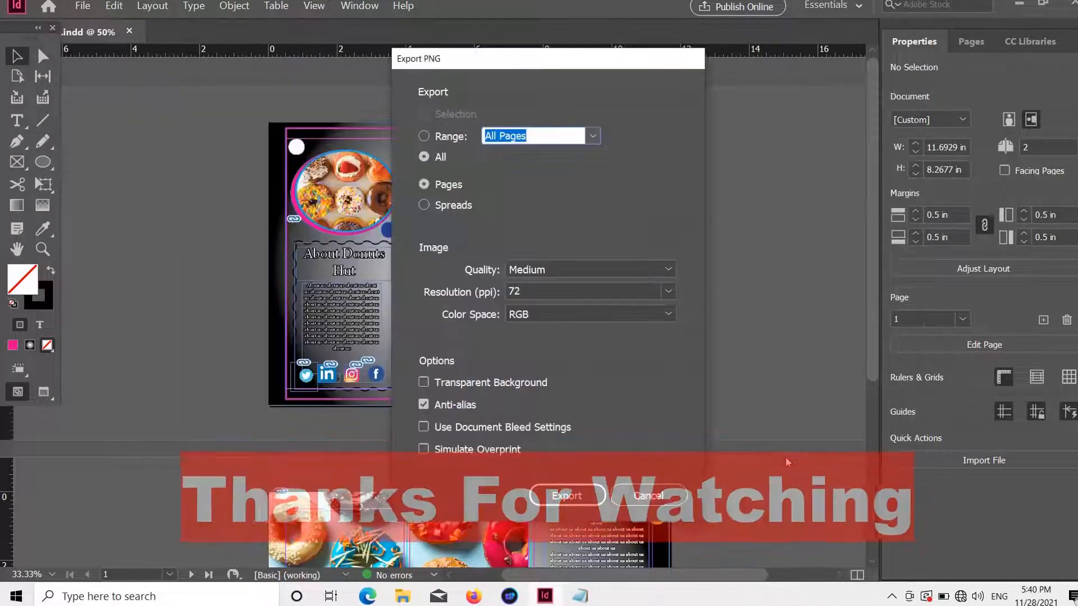